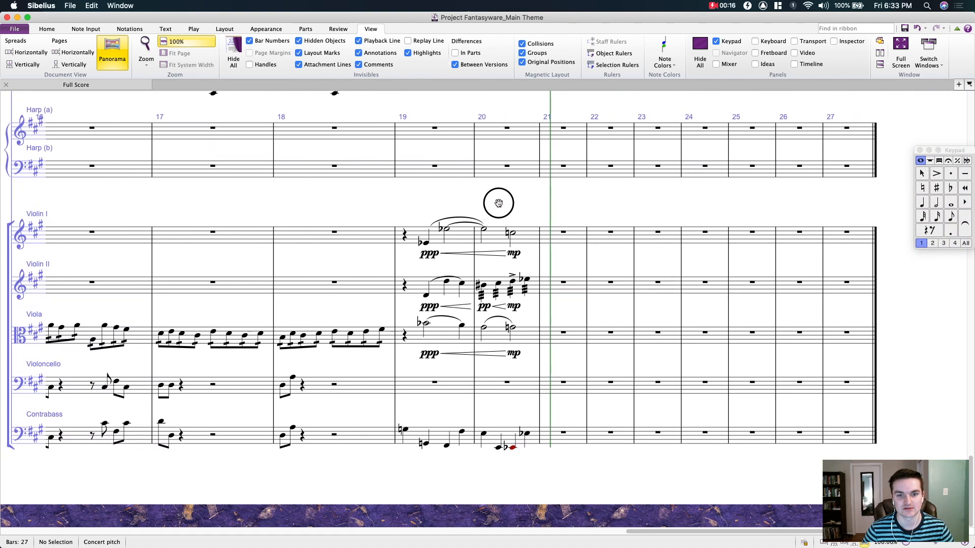
Step: Play back the score from beat 1 of bar 18, starting at the Viola staff
scroll(449, 245, up, 5)
scroll(449, 245, down, 5)
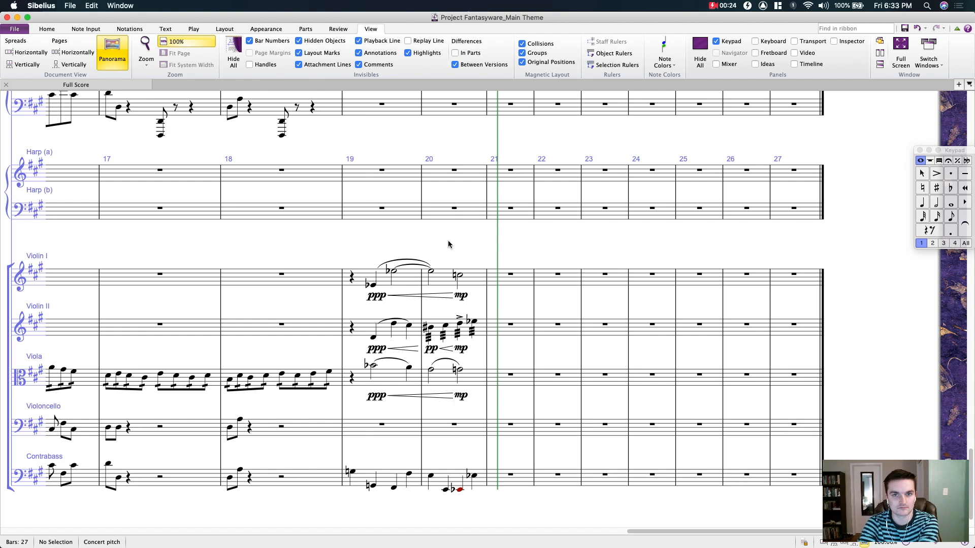
drag(261, 239, 257, 263)
click(256, 422)
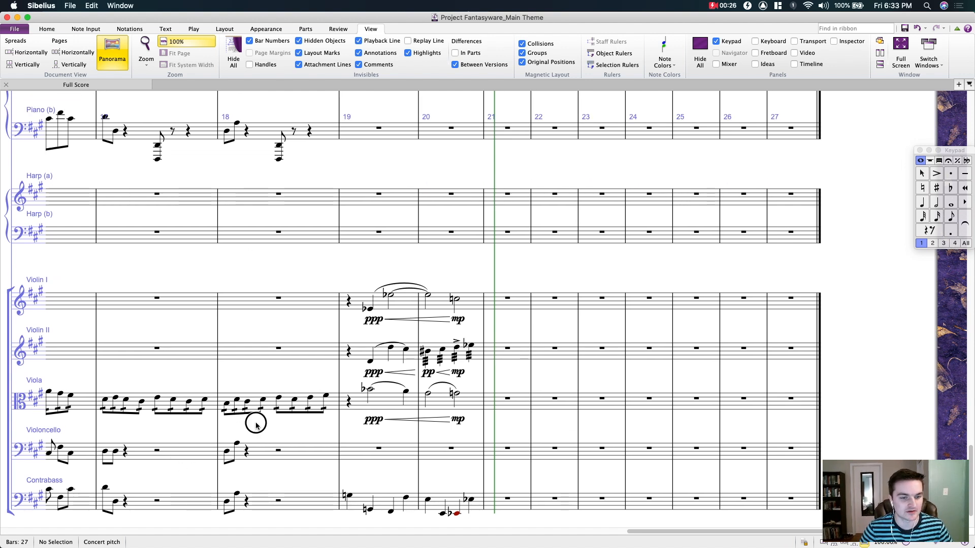
click(224, 402)
key(p)
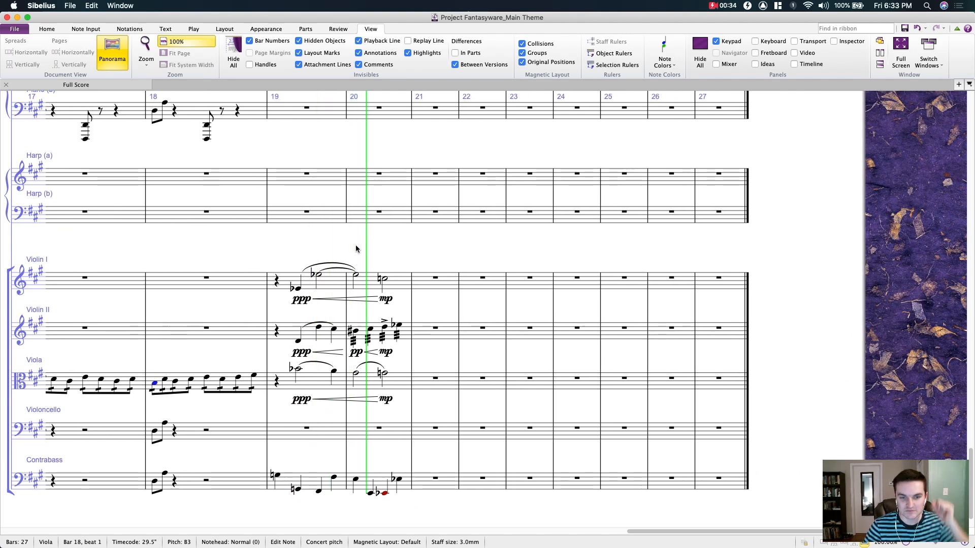
click(397, 254)
Step: Enter whole-note chords of B4, D#5 and E5 in bars 21 and 22 of the Trumpet in Bb 1 staff
scroll(404, 320, up, 15)
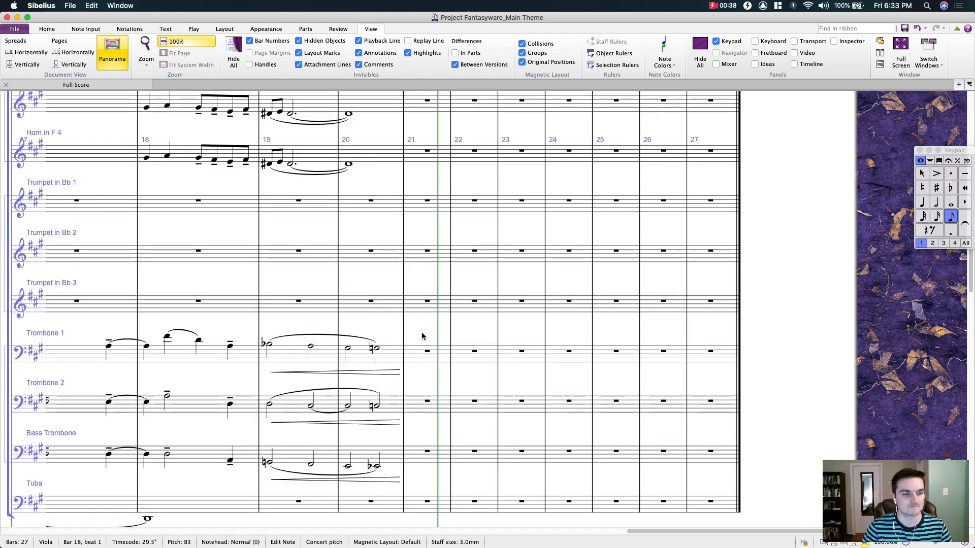
scroll(404, 320, up, 3)
click(420, 227)
key(Escape)
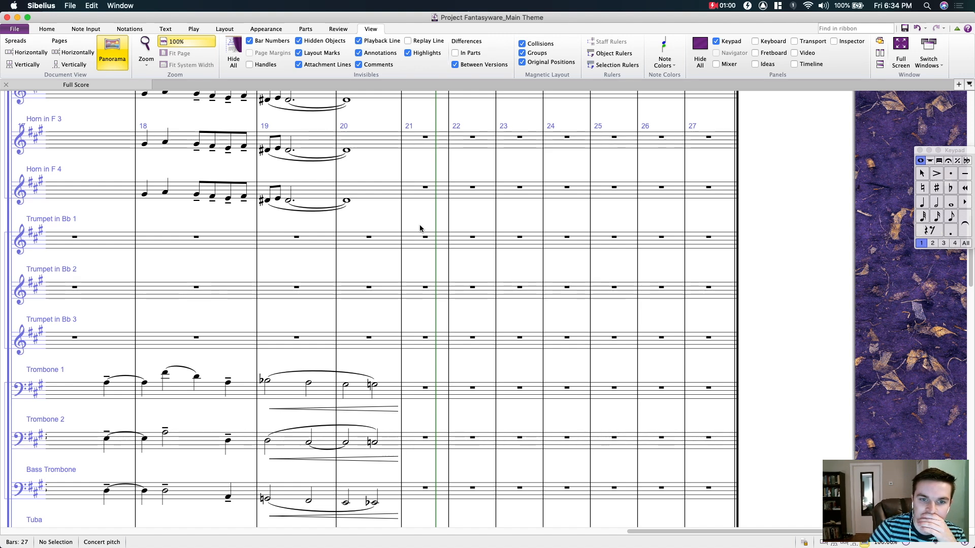
click(437, 216)
drag(437, 215, 504, 215)
click(492, 235)
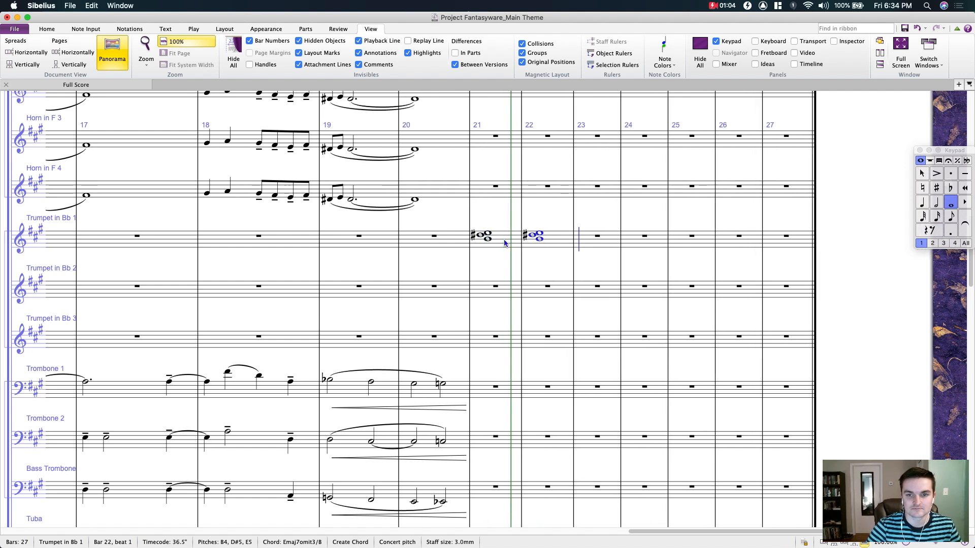
Step: Continue the Trumpet in Bb 1 whole-note chords through bars 23 and 24, ending with B4, E5 and G#5 in bar 25
click(919, 175)
drag(715, 215, 688, 213)
click(723, 237)
key(4)
key(super+z)
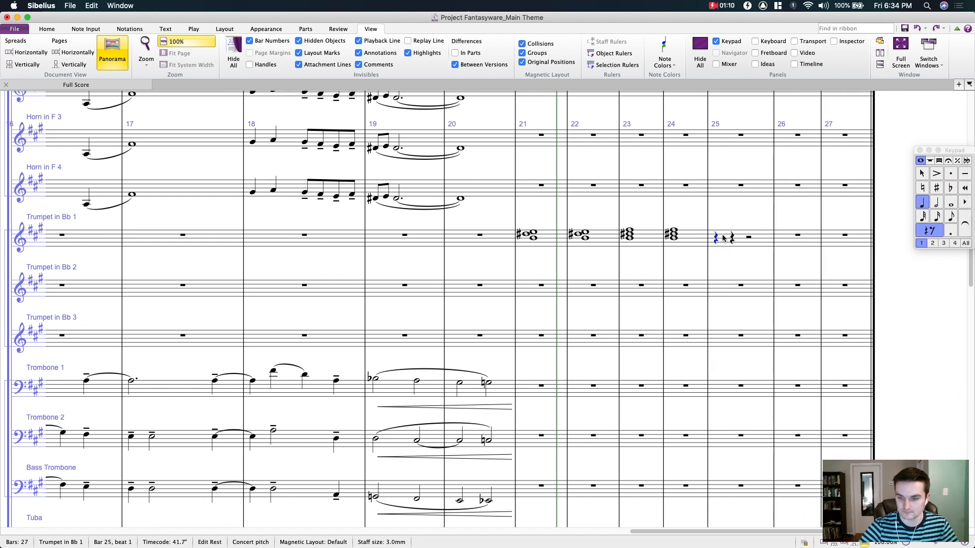
key(6)
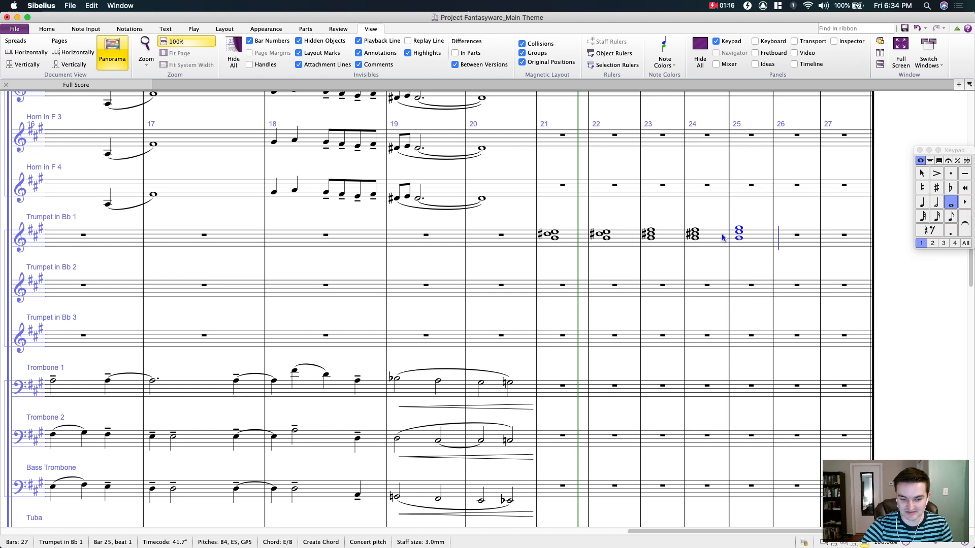
key(super+z)
click(929, 177)
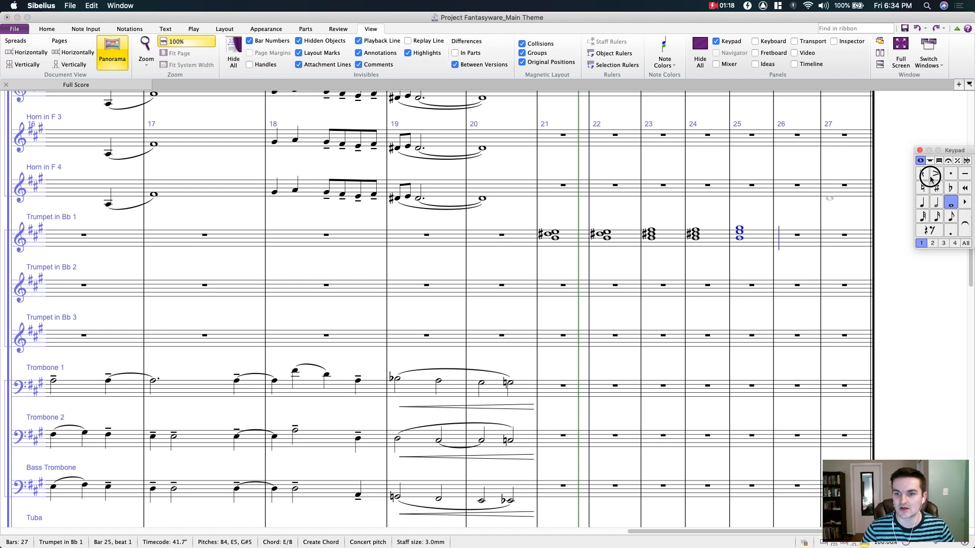
click(792, 221)
key(super+z)
click(923, 175)
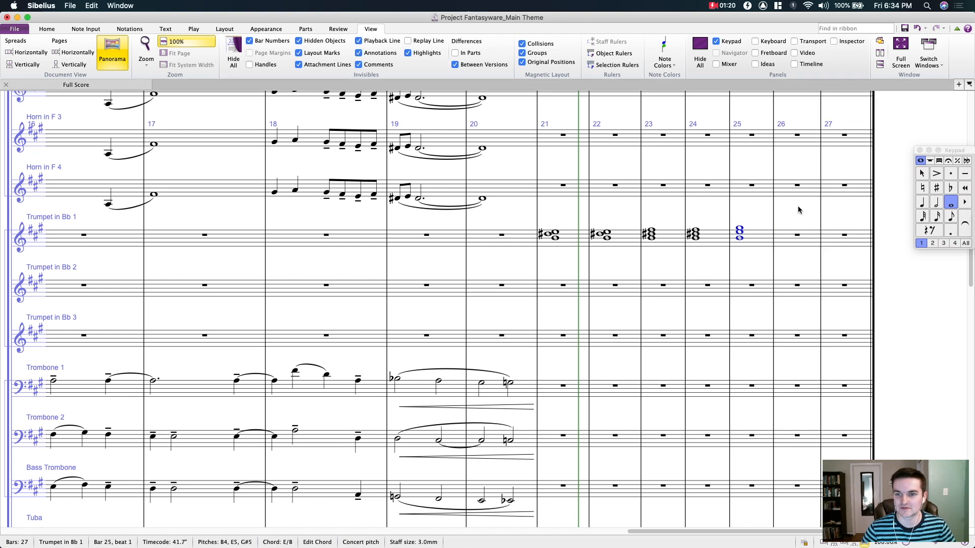
drag(792, 222, 746, 219)
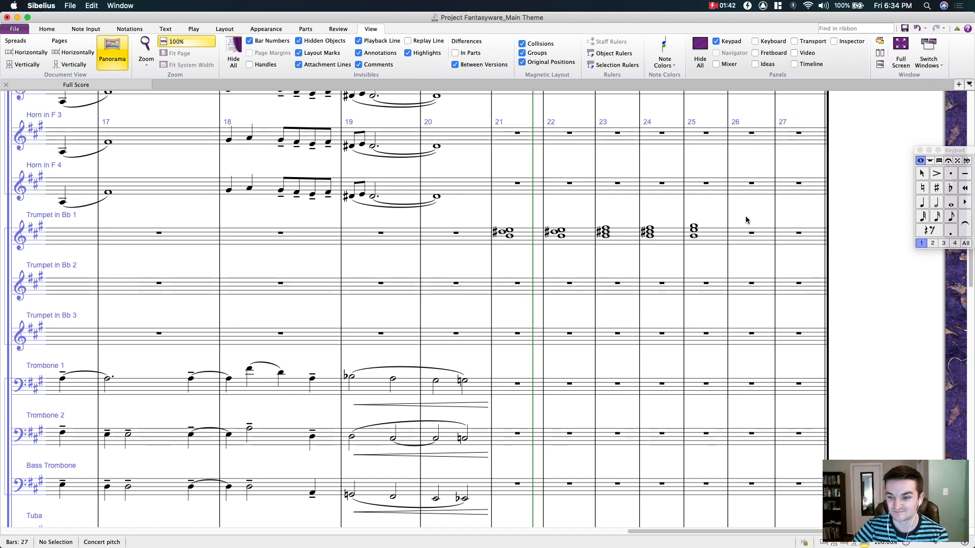
Step: Repeat the bar 25 chord in bar 26 of Trumpet in Bb 1 and tie the two chords together
drag(734, 211, 615, 213)
click(577, 231)
click(588, 235)
key(r)
click(734, 245)
key(Return)
key(Escape)
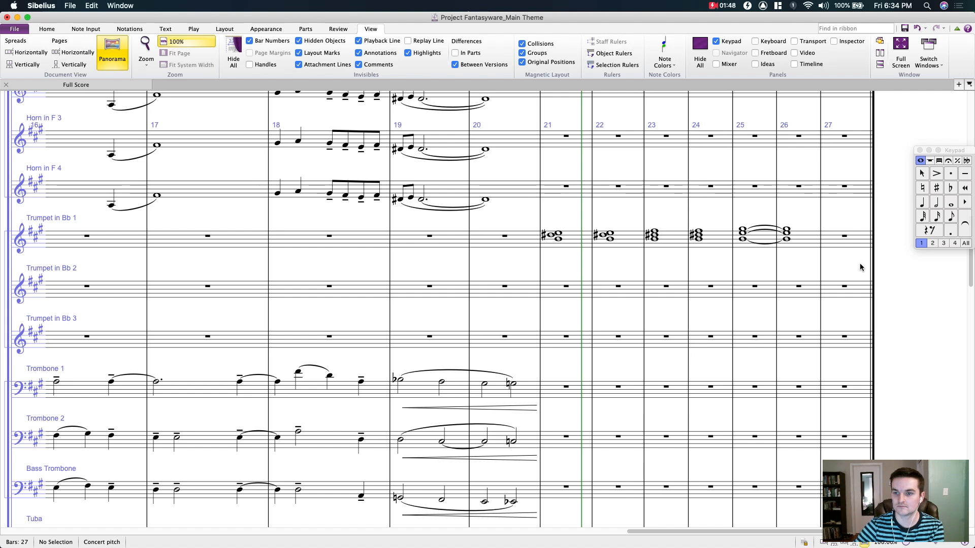
Step: Enter a whole-note chord of D5, D#5 and A#5 in bar 27 of Trumpet in Bb 1, tied to its repeat in bar 28
click(844, 237)
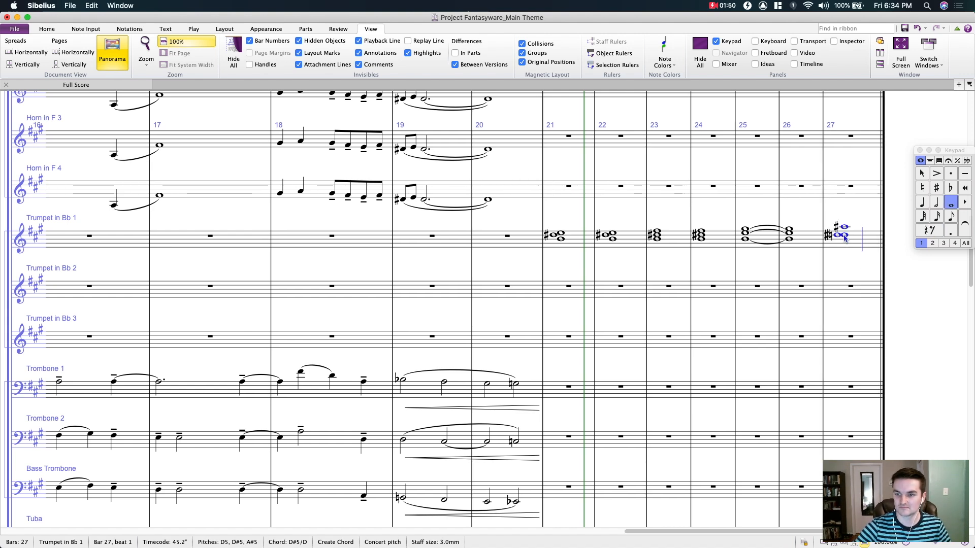
key(Return)
key(r)
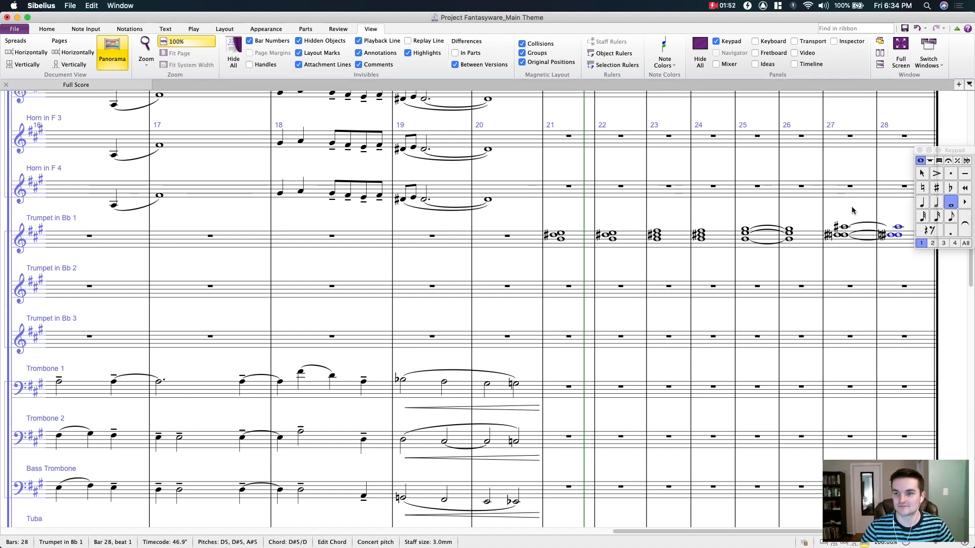
Step: Respell the bar 27 trumpet chord enharmonically, changing A#5 to Bb5 and D#5 to Eb5
scroll(852, 211, right, 10)
click(506, 249)
key(super+equal)
key(super+equal)
key(super+equal)
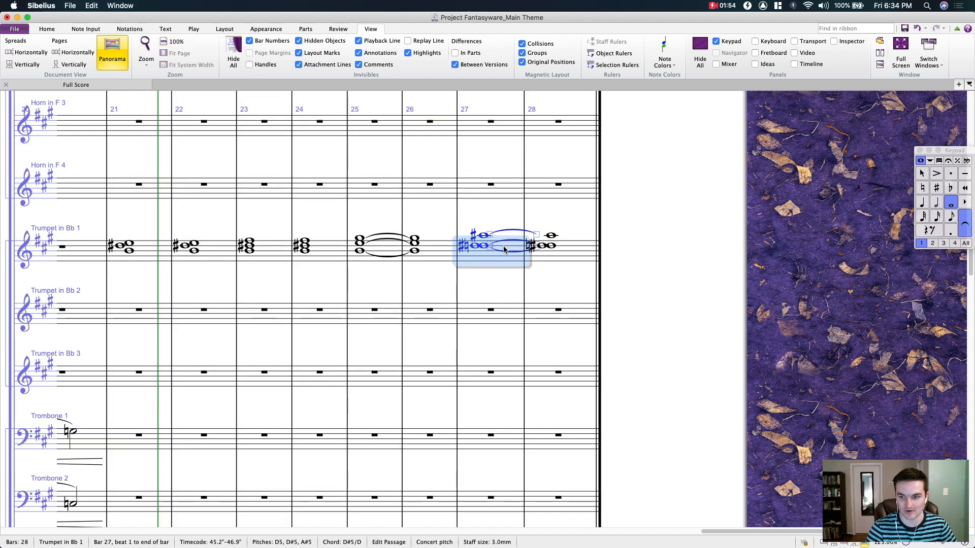
click(478, 228)
key(Return)
click(477, 248)
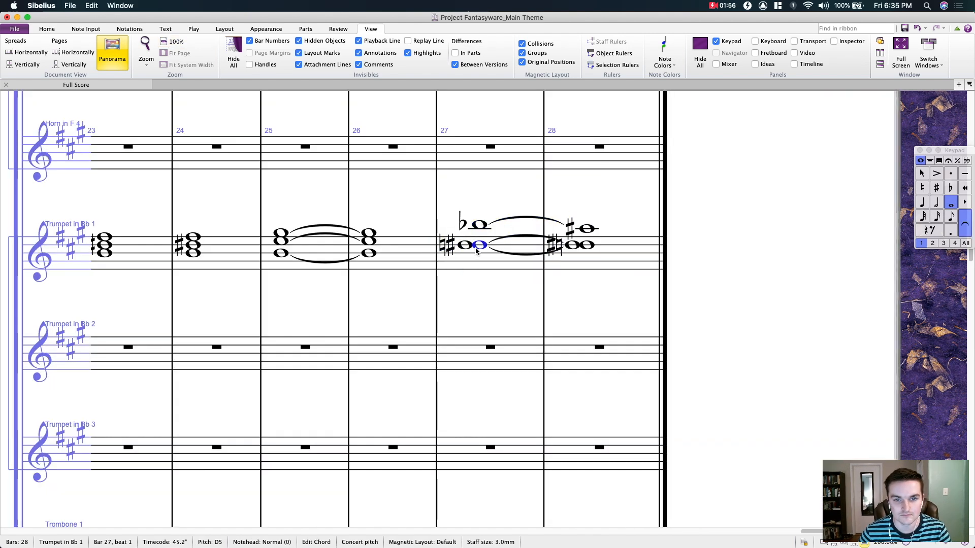
key(Return)
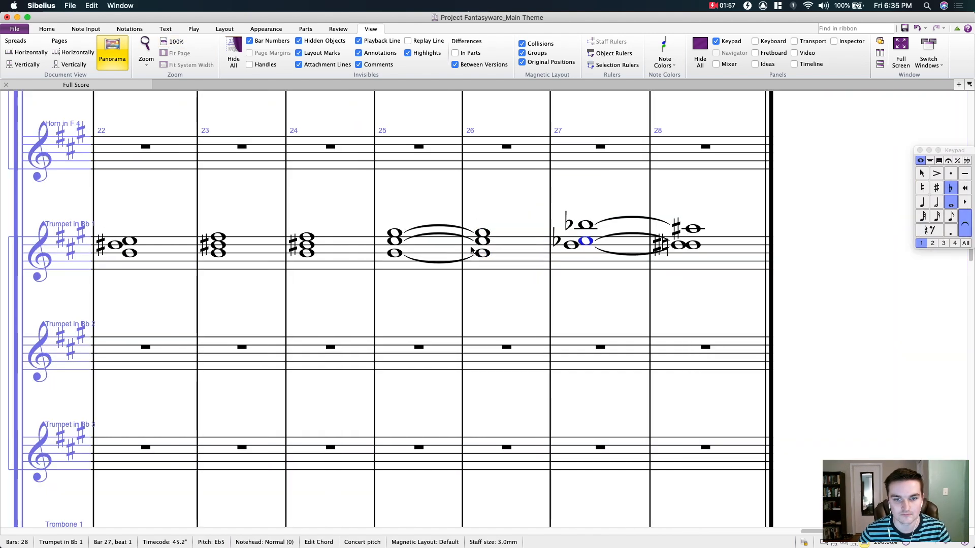
Step: Respell the bar 28 trumpet chord the same way, using Eb5 and Bb5 instead of the sharps
click(680, 246)
key(Return)
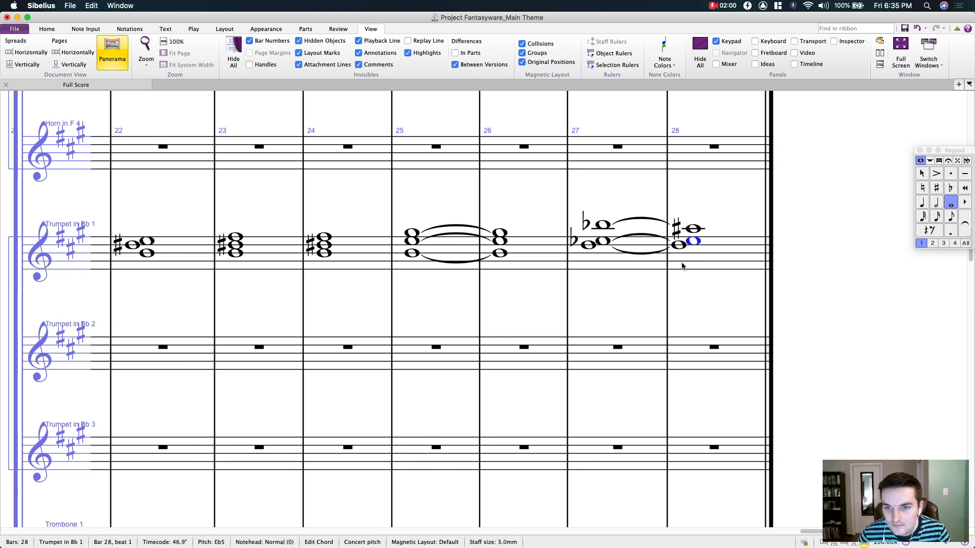
click(692, 229)
key(Return)
click(688, 198)
drag(582, 177, 692, 179)
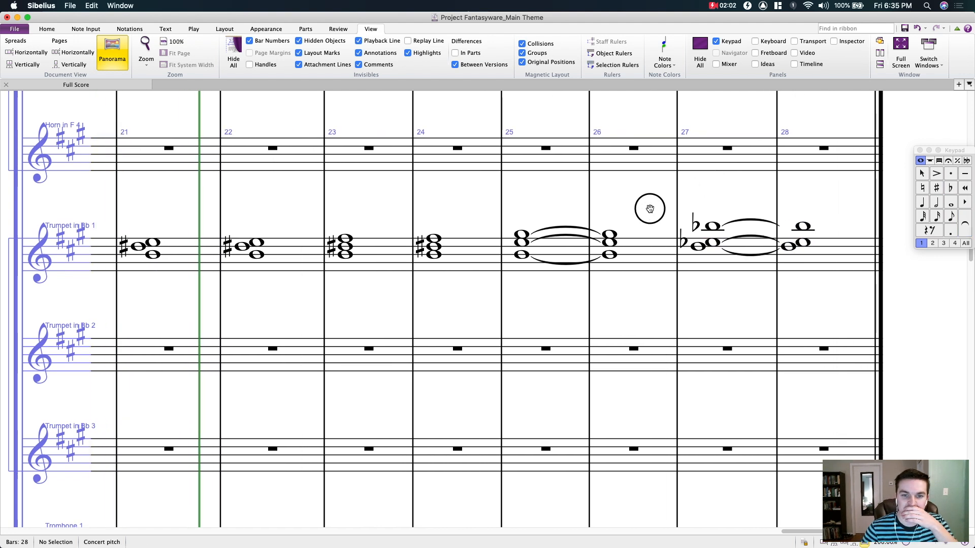
drag(645, 207, 775, 190)
drag(659, 184, 608, 182)
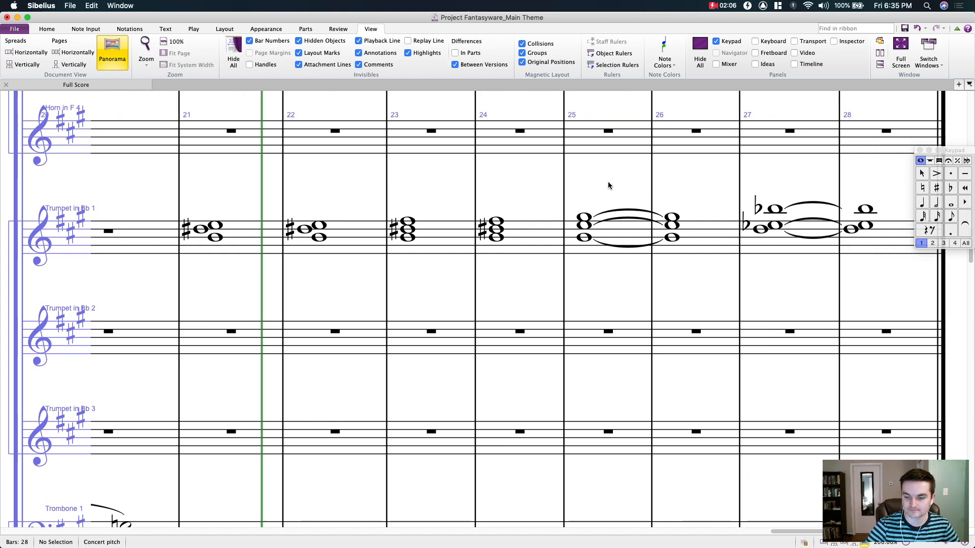
Step: Show the on-screen piano keyboard and tie the Trumpet in Bb 1 chords from bar 21 to 22 and from bar 23 to 24
click(755, 41)
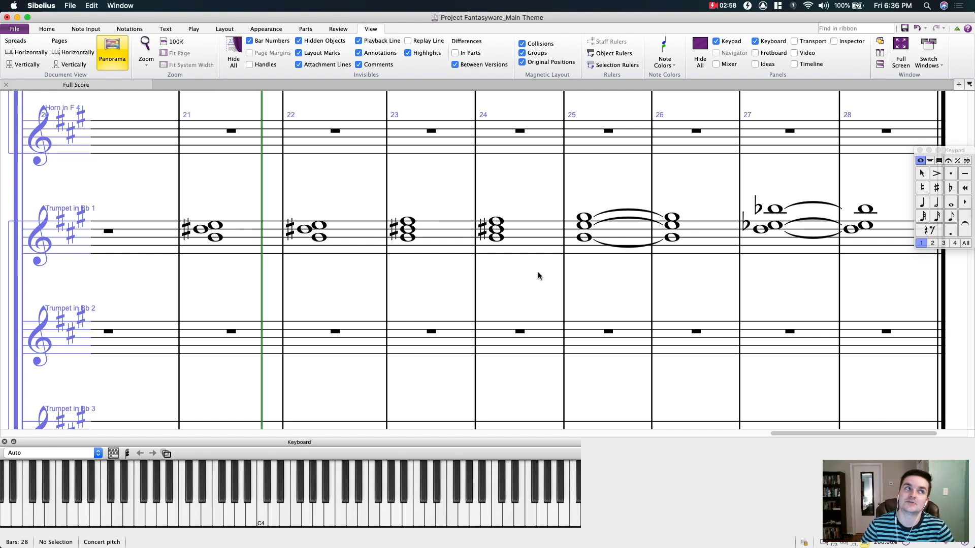
click(922, 173)
click(694, 185)
click(238, 244)
key(Return)
click(442, 244)
key(Return)
key(Escape)
Step: Enter dotted-half chords of E4, F#4, G#4 and A#4 in Horn in F 1 from bar 21, the second carrying over into bar 22
scroll(457, 188, left, 2)
key(super+minus)
key(super+minus)
drag(481, 225, 420, 212)
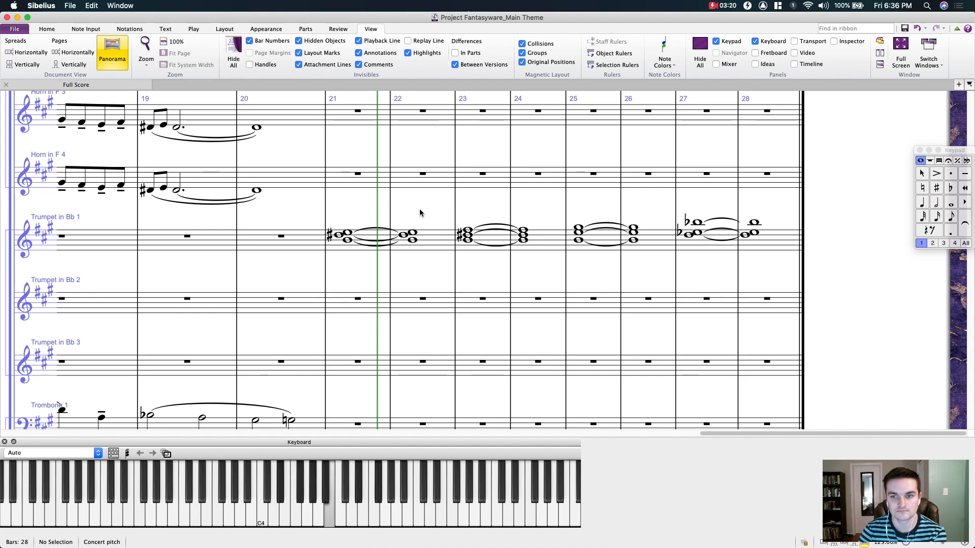
drag(425, 211, 443, 289)
click(693, 328)
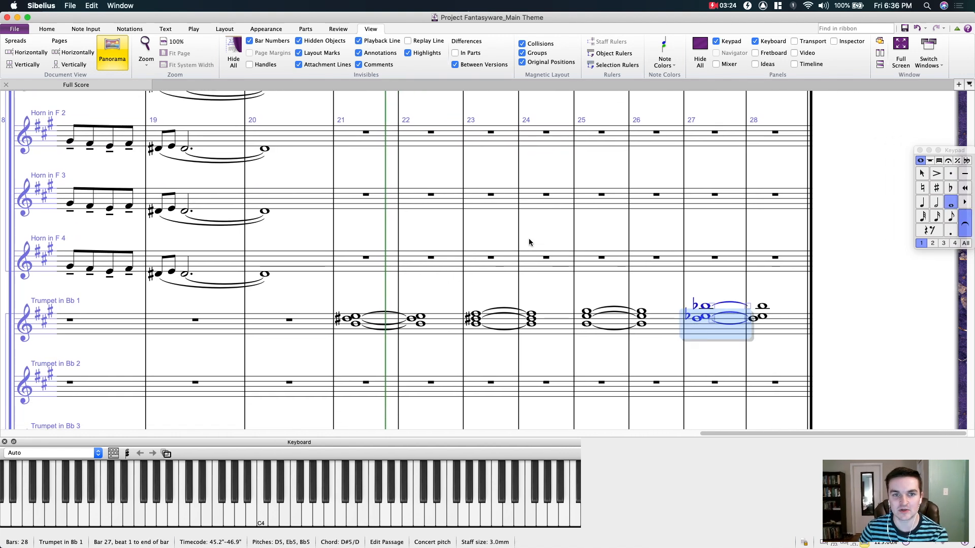
scroll(529, 242, up, 3)
key(Escape)
click(365, 134)
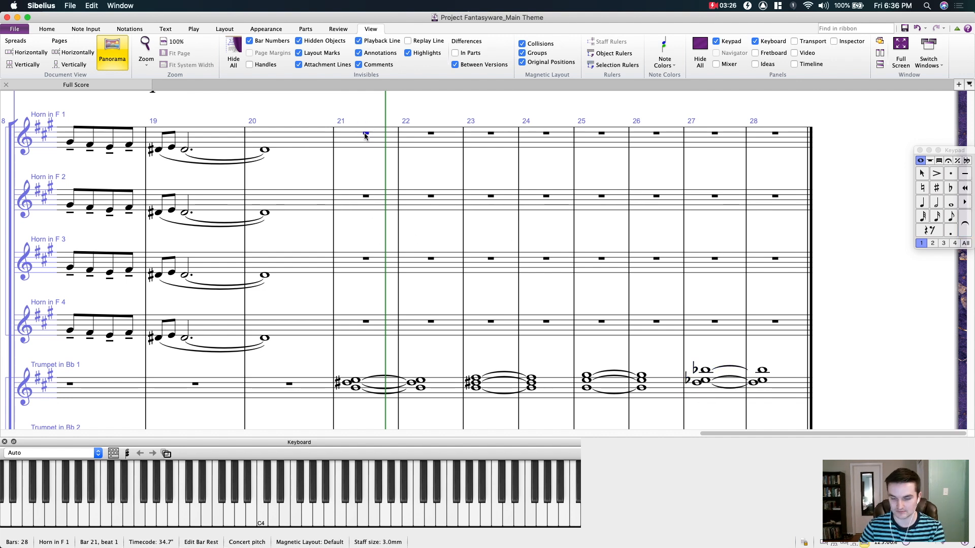
click(355, 230)
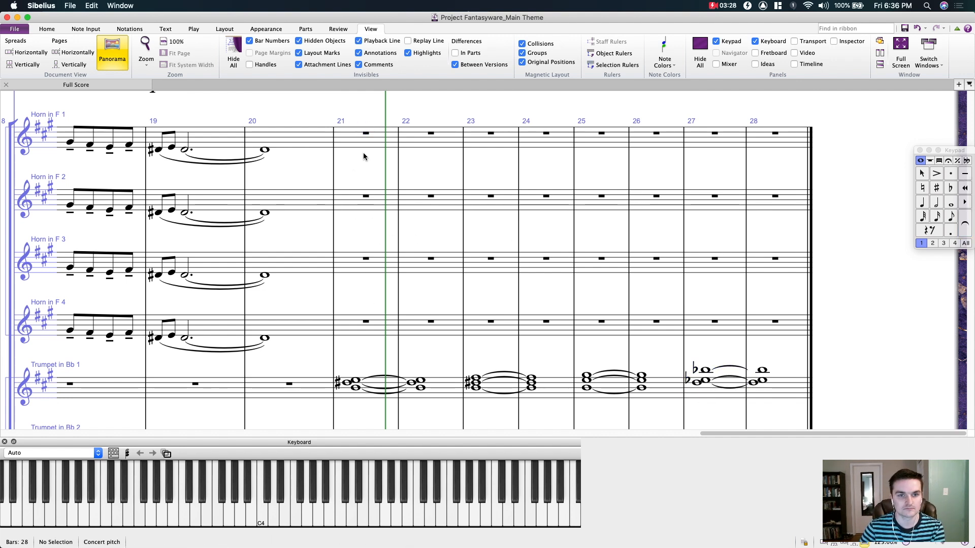
click(365, 133)
key(5)
key(period)
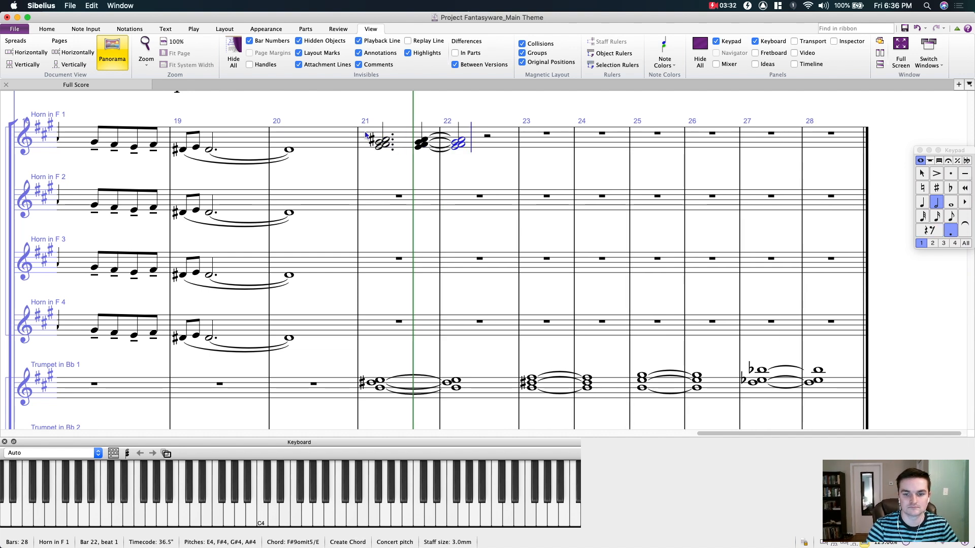
Step: Continue the dotted-half chord pattern in Horn in F 1 through bar 26, ending with E4, F#4, G#4 and A#4 on beat 2
key(r)
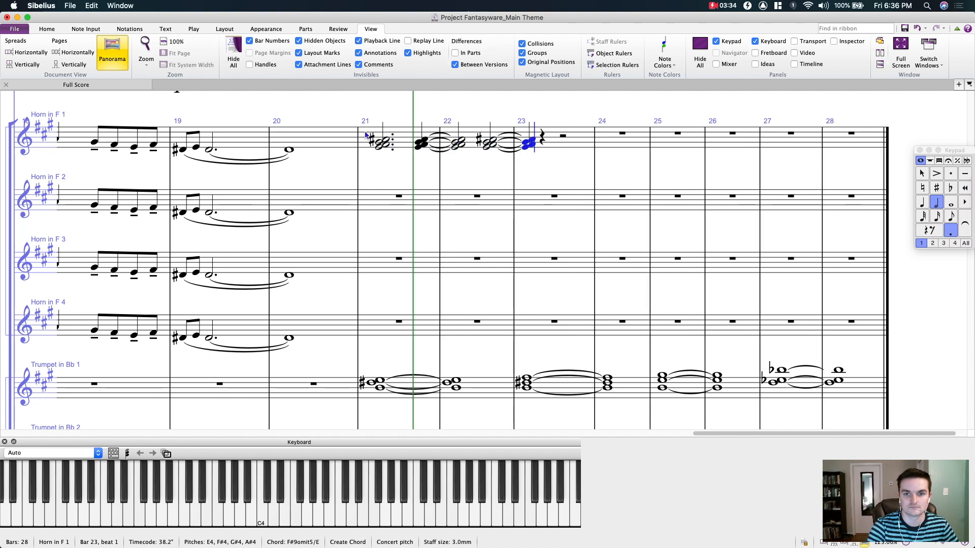
key(r)
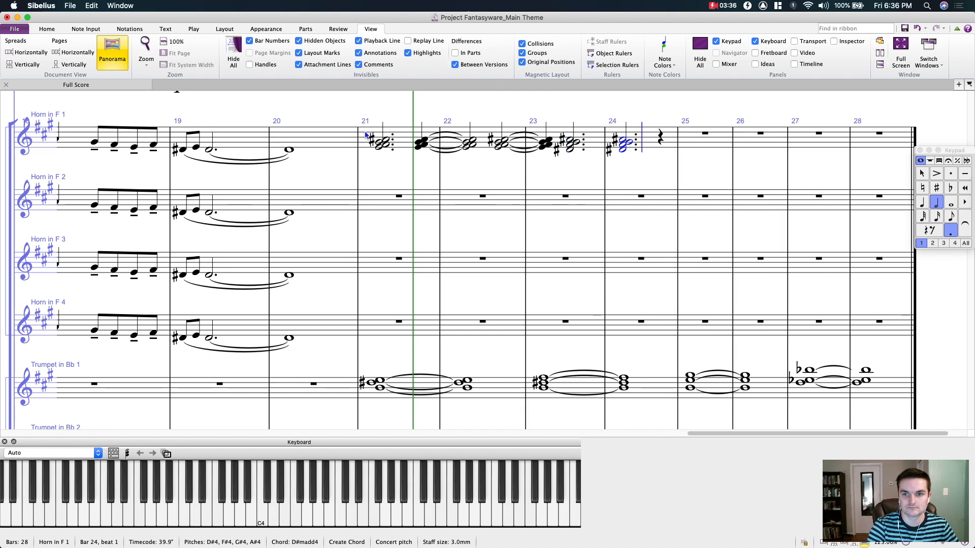
key(r)
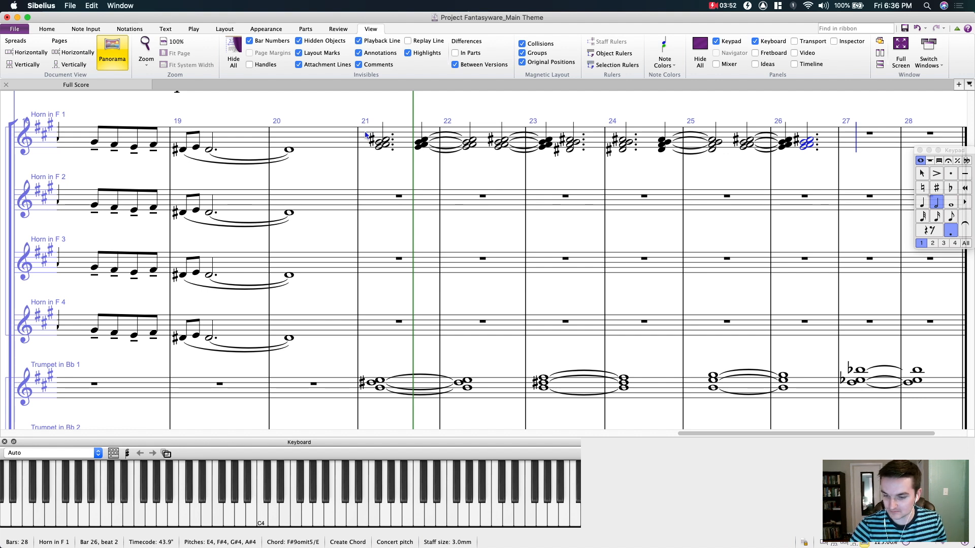
Step: Enter a chord of G3, D4, G4 and Bb4 in bar 27 of Horn in F 1 and make it a whole note
key(Escape)
key(Left)
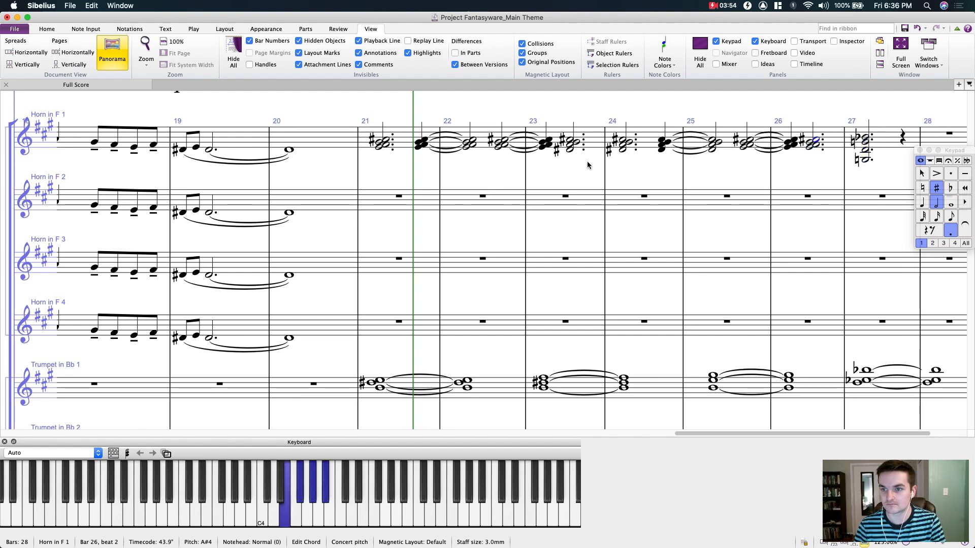
key(Right)
drag(797, 176, 647, 190)
drag(635, 126, 626, 127)
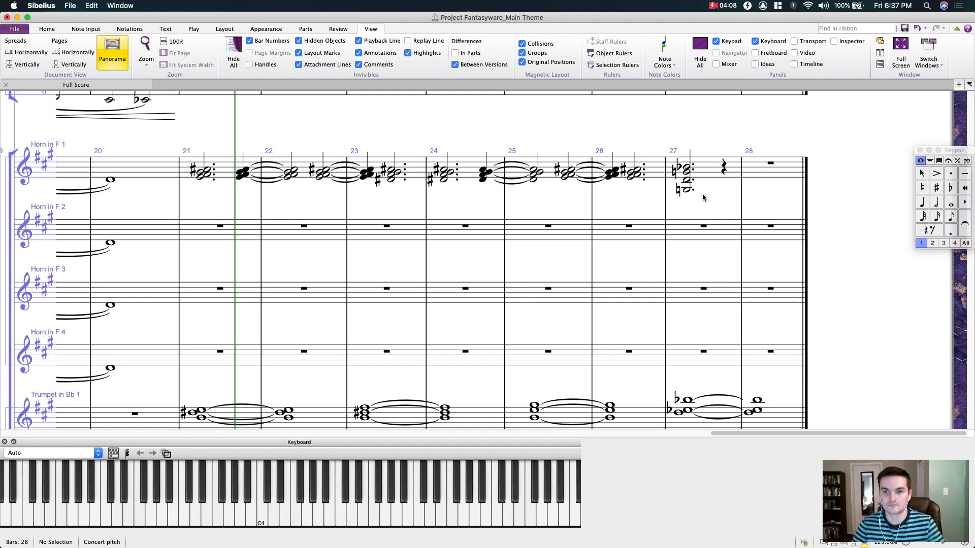
click(688, 166)
key(6)
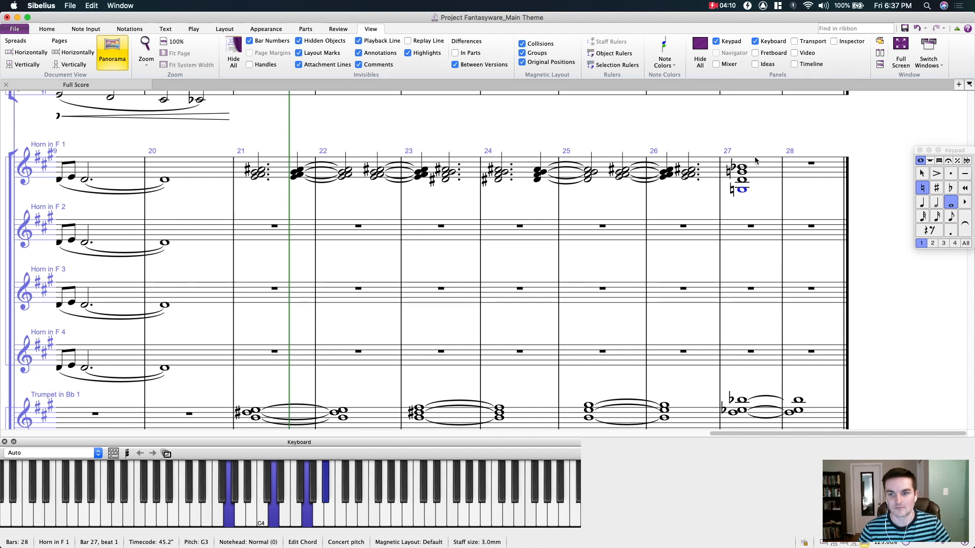
Step: Repeat the bar 27 horn chord in bar 28 and tie the two chords together
click(755, 165)
key(r)
click(766, 168)
key(KP_Enter)
drag(660, 130, 629, 118)
drag(218, 186, 356, 168)
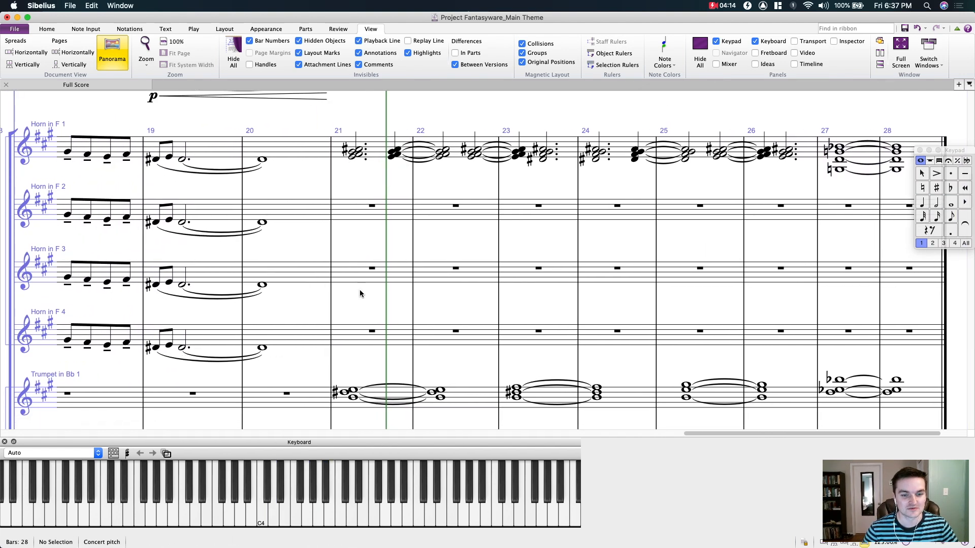
Step: Add a forte (f) dynamic at the start of bar 21 in the Trumpet in Bb 1 staff
click(347, 393)
key(super+e)
key(super+f)
drag(346, 321, 288, 224)
click(314, 288)
Step: Add accents to the Trumpet in Bb 1 chords at the start of bars 21, 23, 25 and 27
click(334, 302)
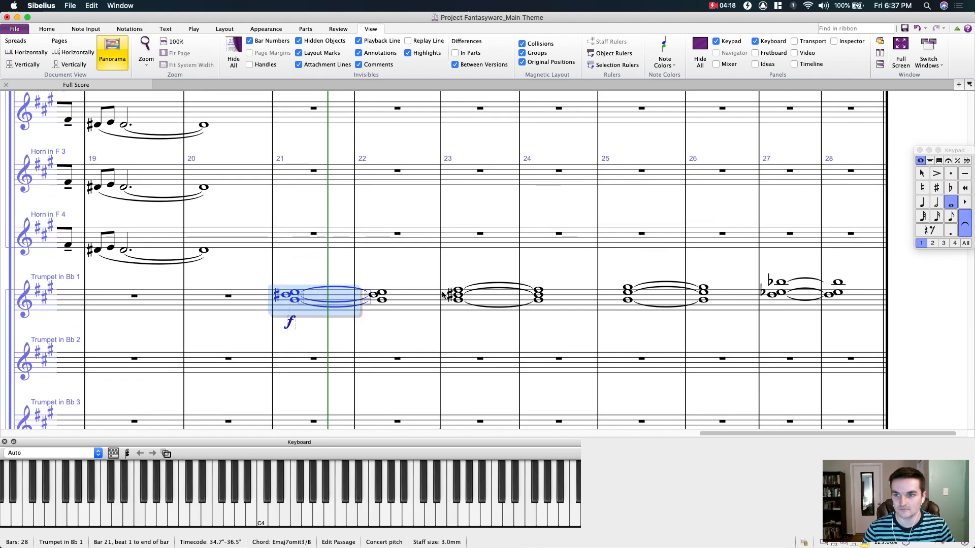
key(KP_Equal)
click(491, 296)
key(KP_Equal)
click(641, 300)
key(KP_Equal)
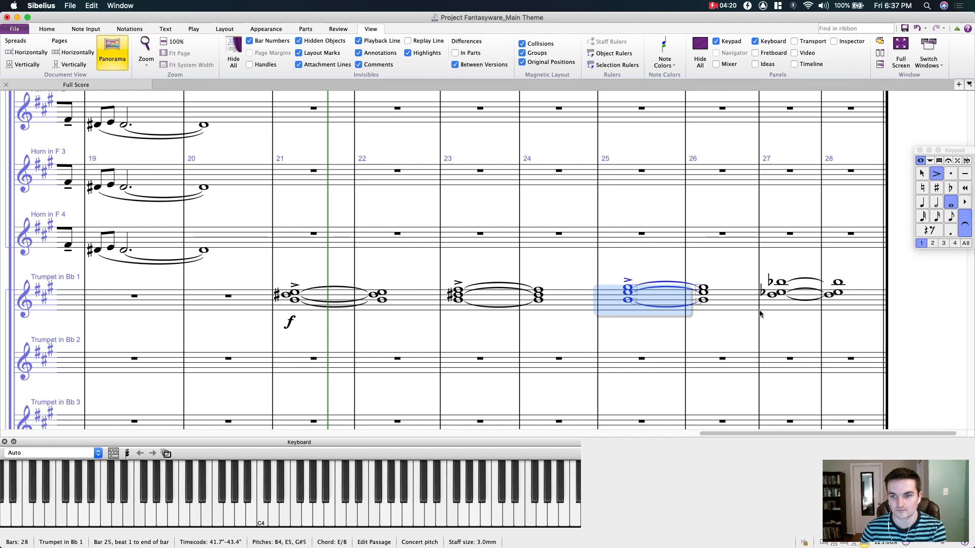
click(791, 307)
key(KP_Equal)
key(Escape)
Step: Hide the on-screen piano keyboard
scroll(409, 224, up, 2)
scroll(410, 223, left, 1)
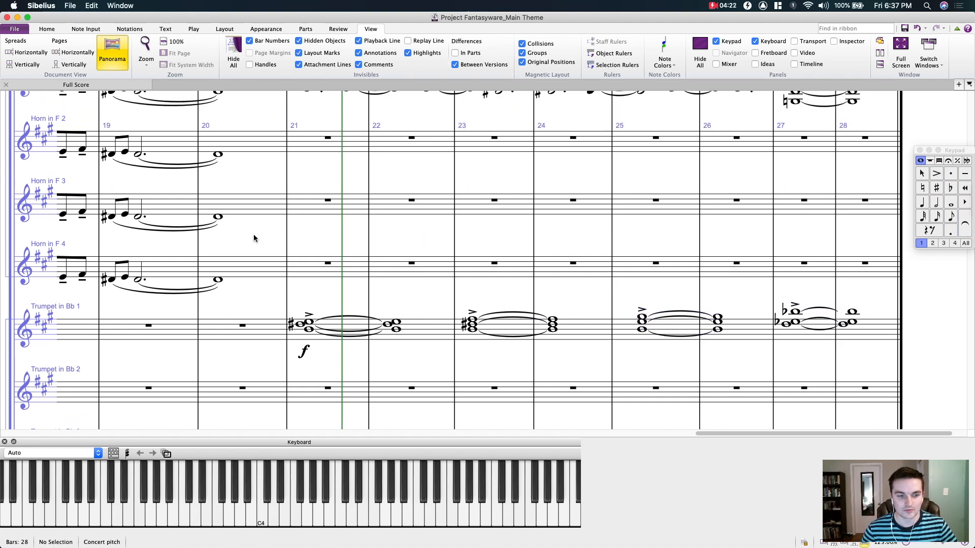
click(4, 444)
scroll(436, 294, up, 3)
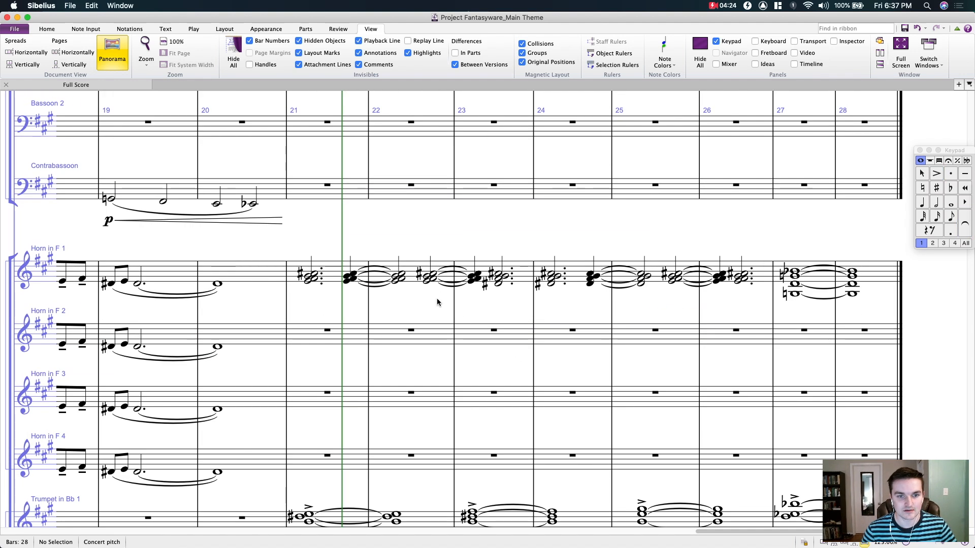
Step: Add tenuto marks to the newly struck Horn in F 1 chords in bars 21 to 26 and an accent to the bar 27 chord
scroll(392, 235, down, 1)
click(311, 204)
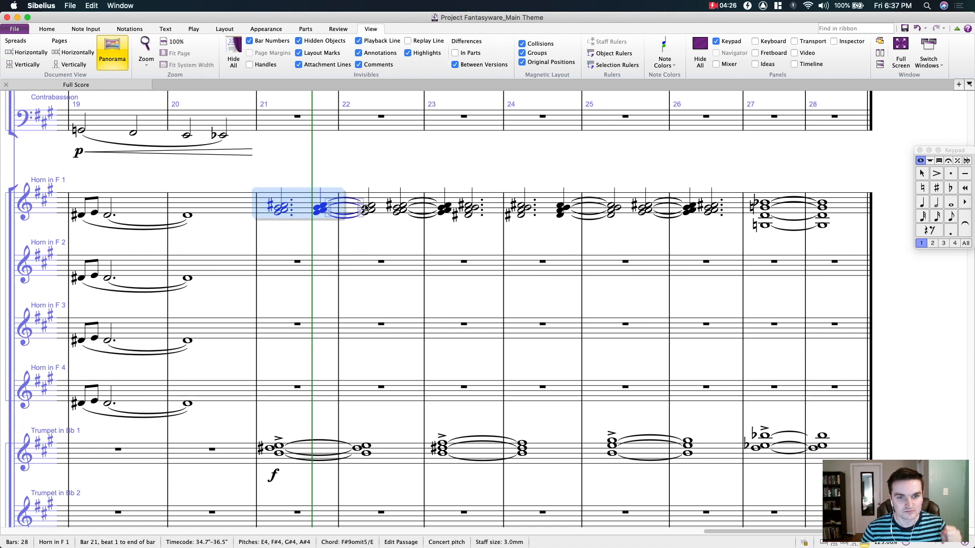
click(283, 206)
super+click(323, 206)
super+click(467, 205)
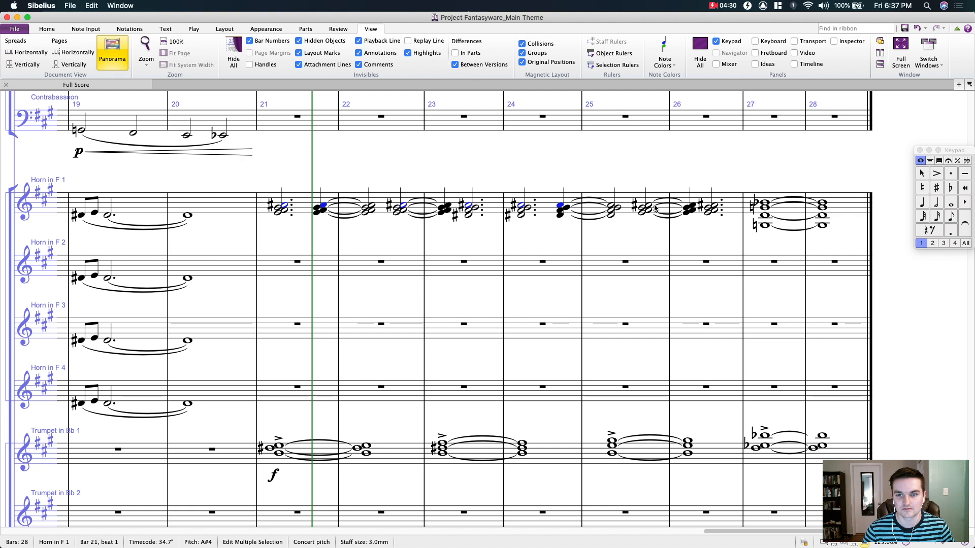
super+click(719, 207)
click(964, 175)
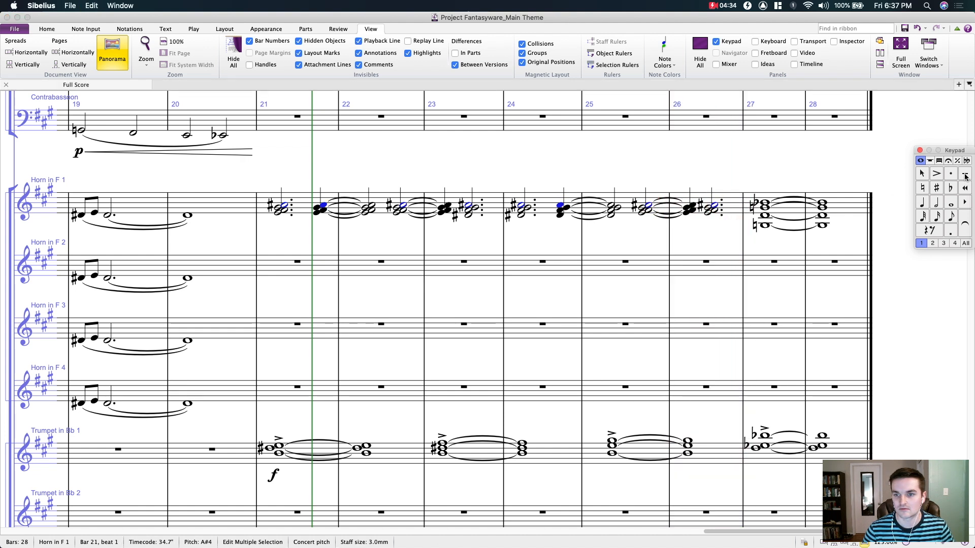
click(784, 200)
click(936, 175)
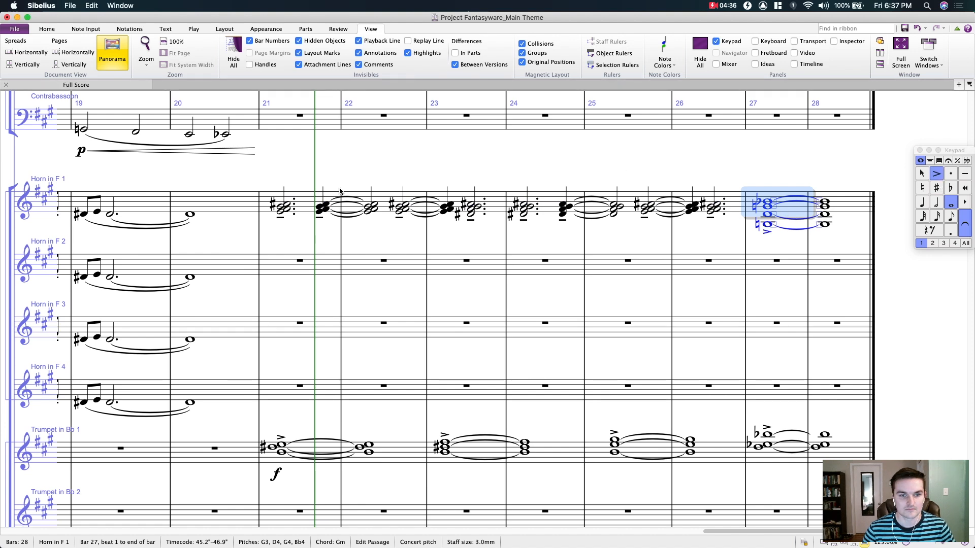
Step: Add a mezzo-forte (mf) dynamic at the start of bar 21 in Horn in F 1
click(282, 212)
key(super+e)
key(super+m)
key(super+f)
drag(303, 247, 282, 244)
Step: Try a crescendo hairpin under Horn in F 1 from bar 21 to the end of bar 25
click(286, 197)
drag(310, 154, 240, 147)
shift+click(640, 194)
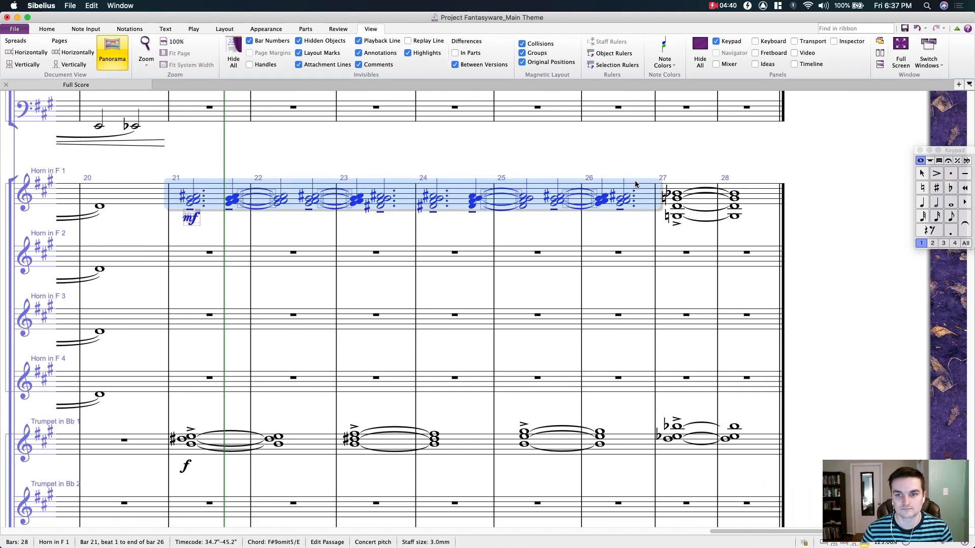
drag(631, 169, 598, 175)
click(506, 190)
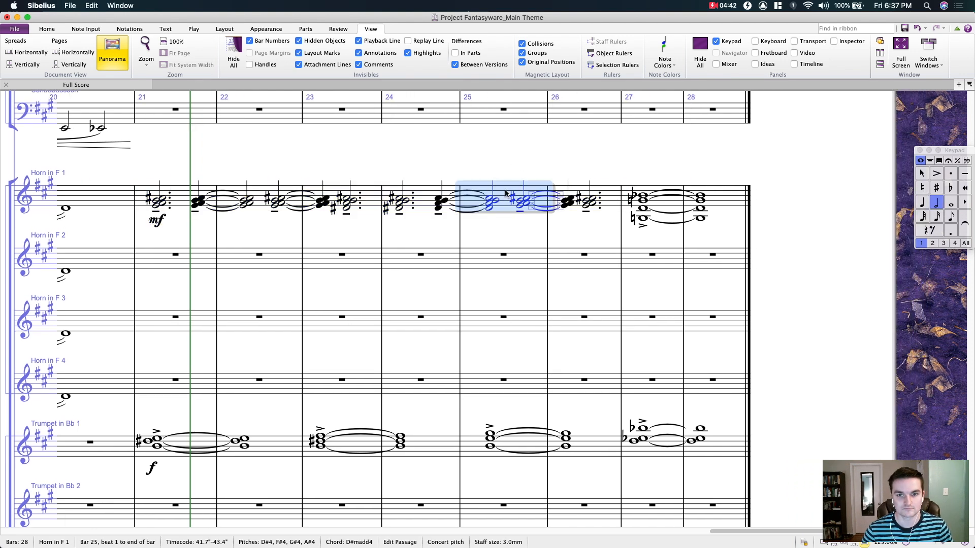
shift+click(189, 189)
key(h)
Step: Add a forte (f) dynamic on the beat 2 chord of bar 26 in Horn in F 1
click(563, 208)
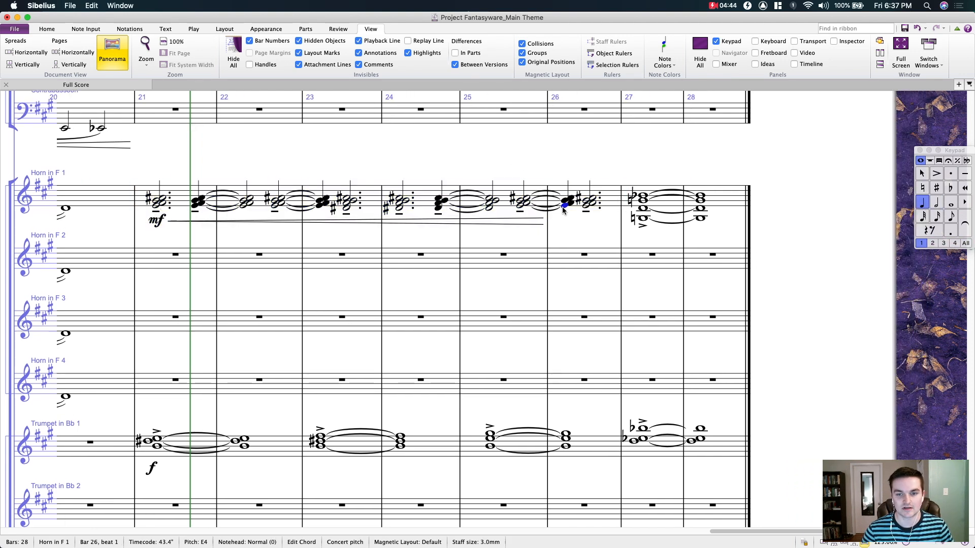
click(586, 206)
key(super+e)
key(super+f)
click(562, 237)
Step: Replace the horn hairpin with a crescendo running from bar 21 to beat 2 of bar 26
click(525, 222)
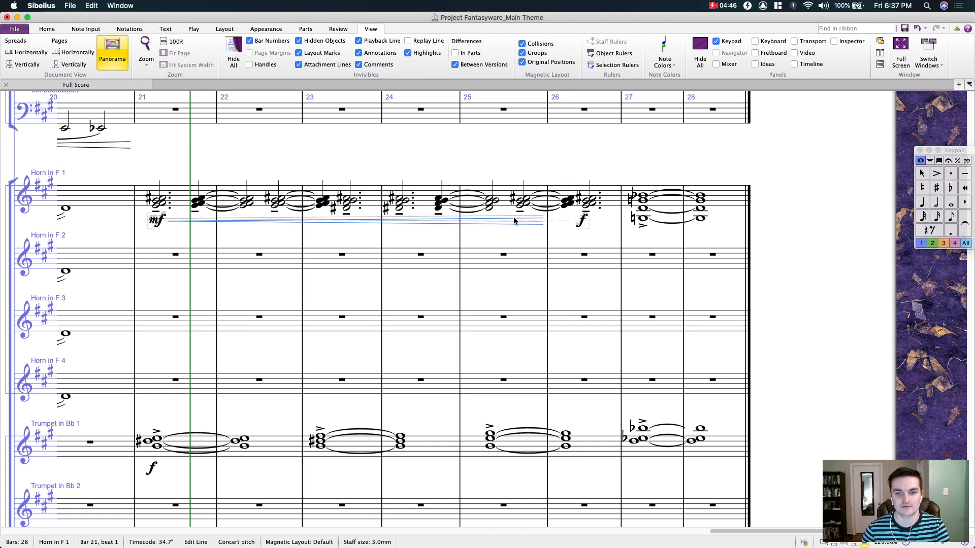
key(Delete)
click(230, 187)
shift+click(603, 199)
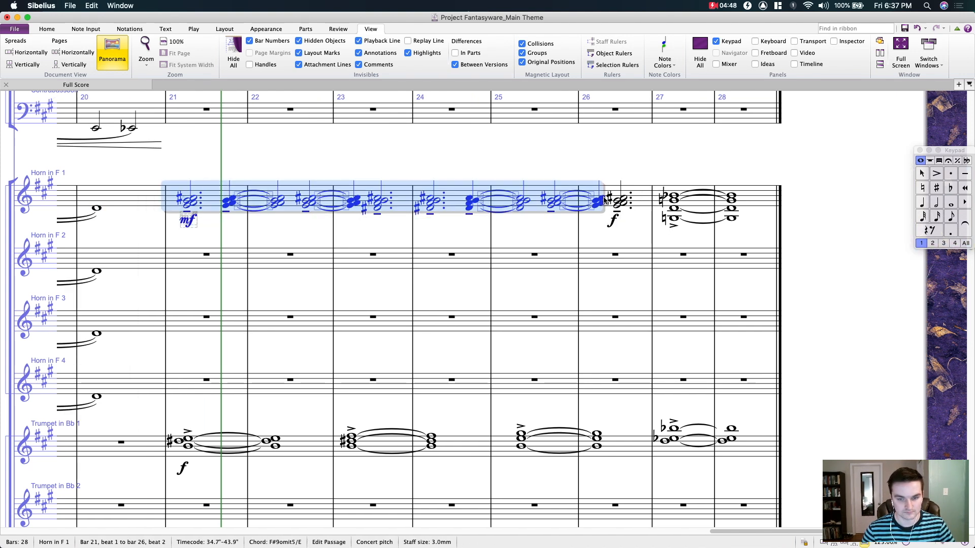
key(h)
key(Escape)
drag(559, 148, 382, 143)
drag(449, 138, 743, 133)
scroll(461, 154, right, 5)
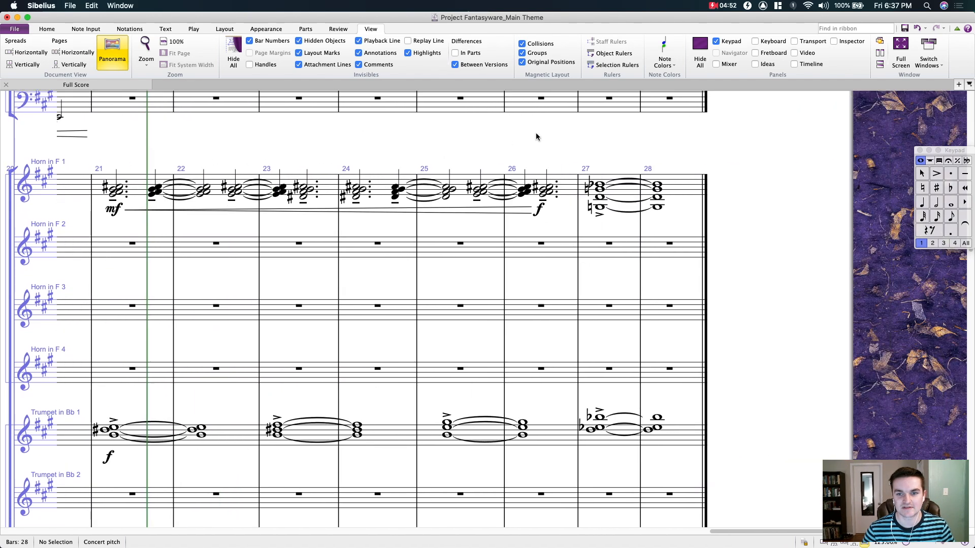
Step: Add a short crescendo hairpin from beat 2 of bar 26 in Horn in F 1 and a fortissimo (ff) at bar 27
click(495, 190)
key(h)
click(529, 156)
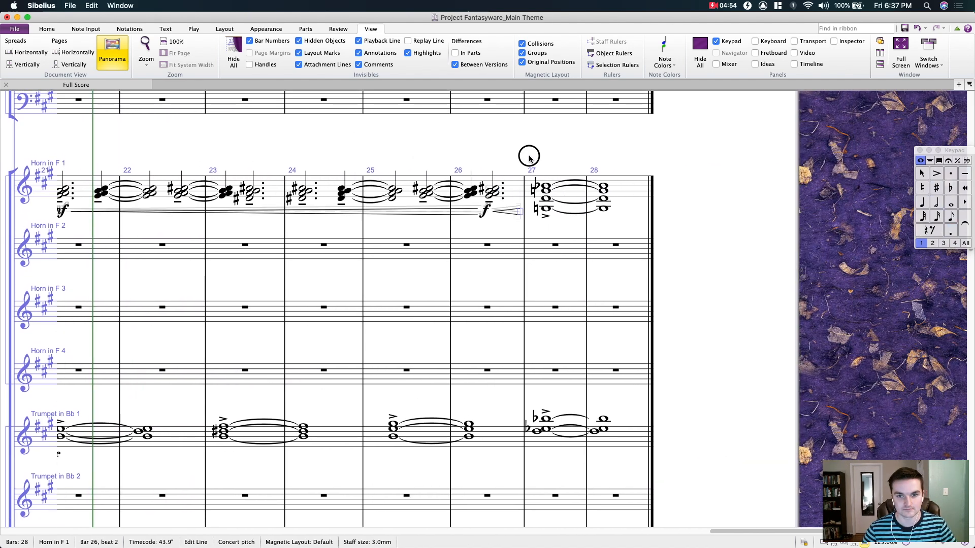
click(545, 186)
key(super+e)
key(super+f)
key(super+f)
click(534, 157)
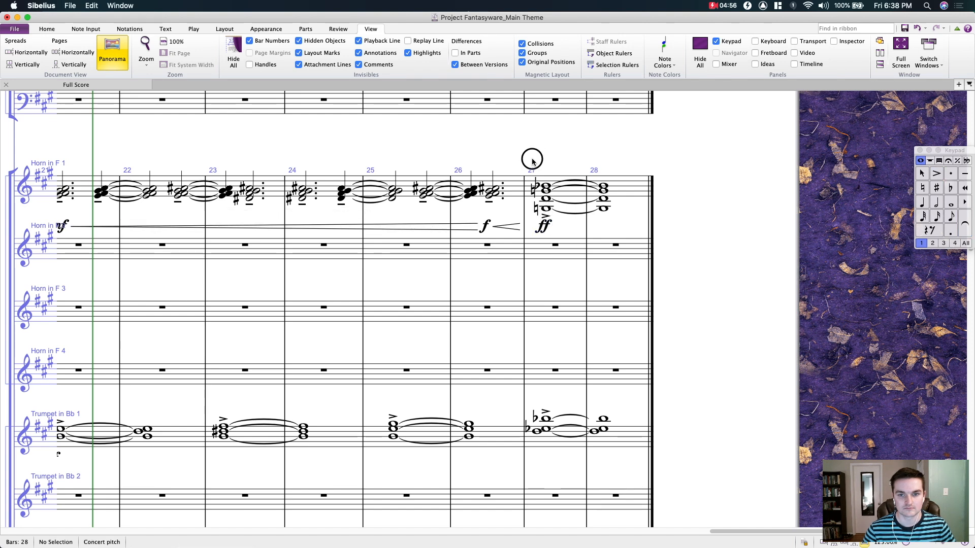
Step: Add a fortissimo (ff) dynamic at the start of bar 27 in Trumpet in Bb 1
drag(498, 408, 545, 323)
click(536, 350)
click(602, 374)
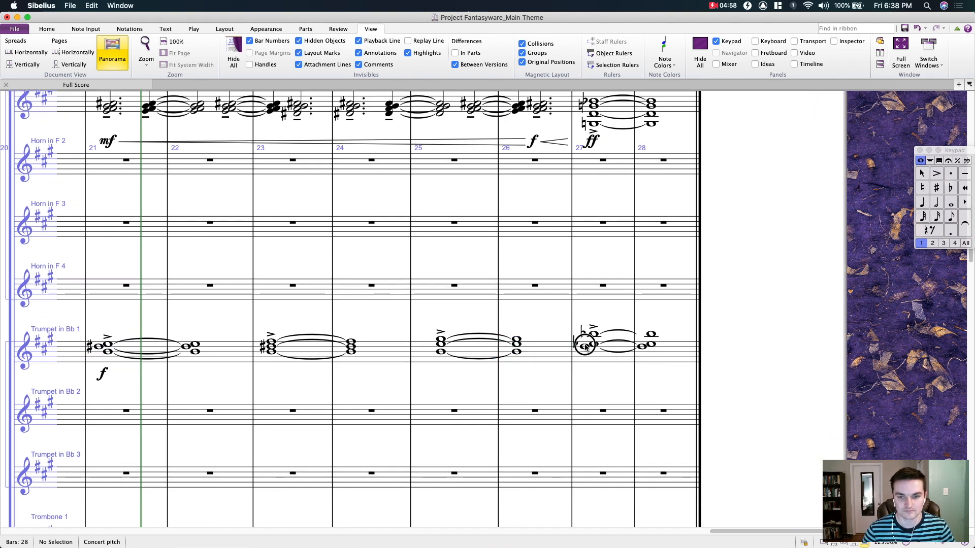
click(583, 347)
key(super+e)
key(super+f)
key(super+f)
click(382, 255)
Step: Select bars 21 to 28 from Horn in F 1 down to Trumpet in Bb 1 and play back the passage
drag(381, 256, 539, 285)
click(299, 133)
shift+click(819, 382)
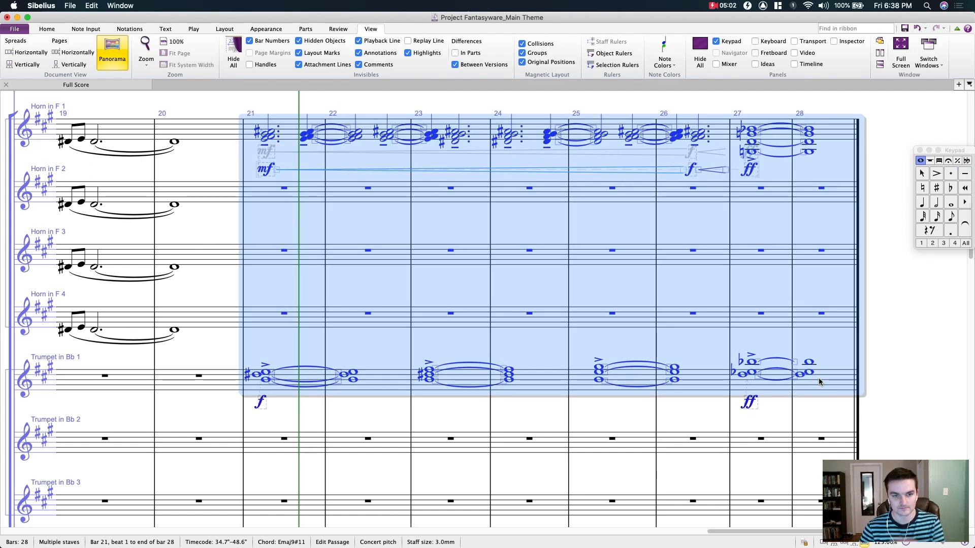
key(p)
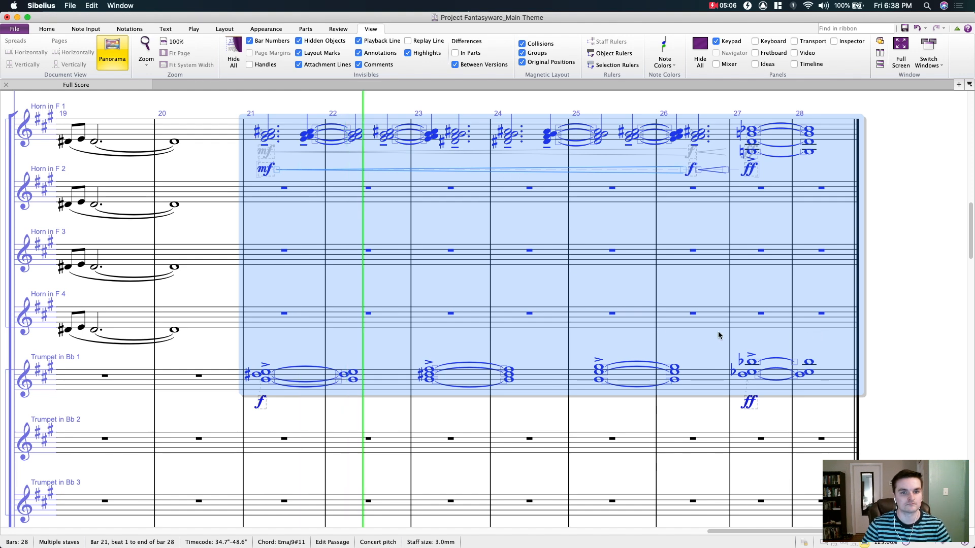
drag(492, 224, 419, 211)
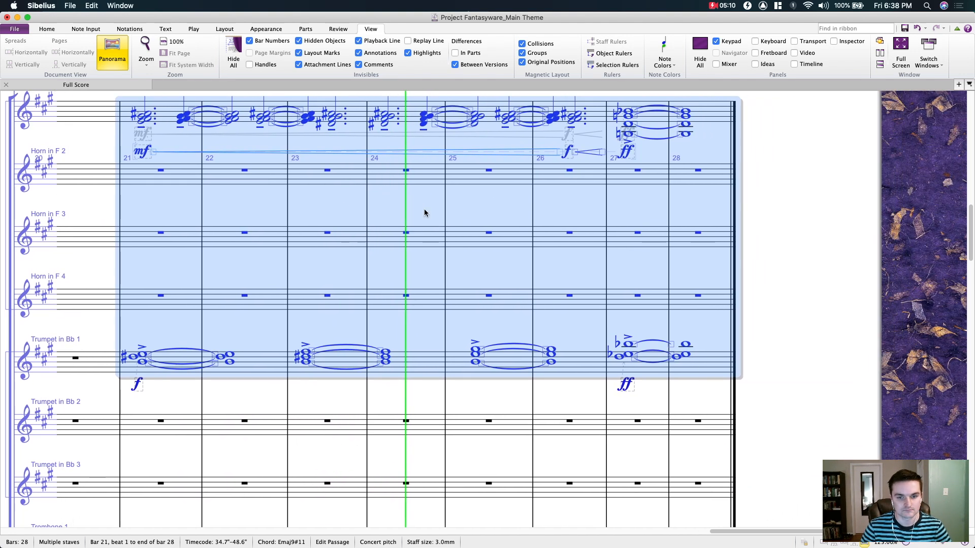
drag(511, 211, 352, 234)
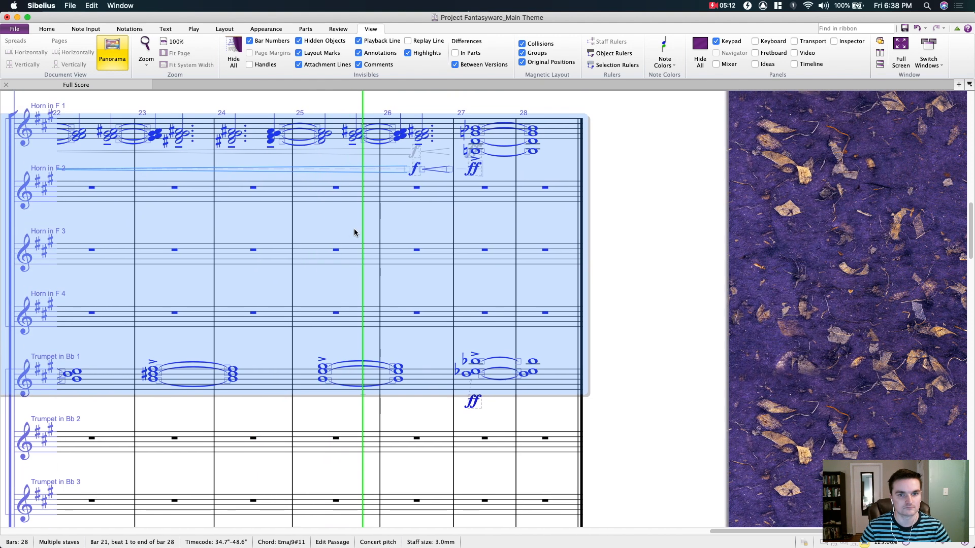
drag(689, 222, 817, 215)
drag(567, 215, 609, 272)
key(Escape)
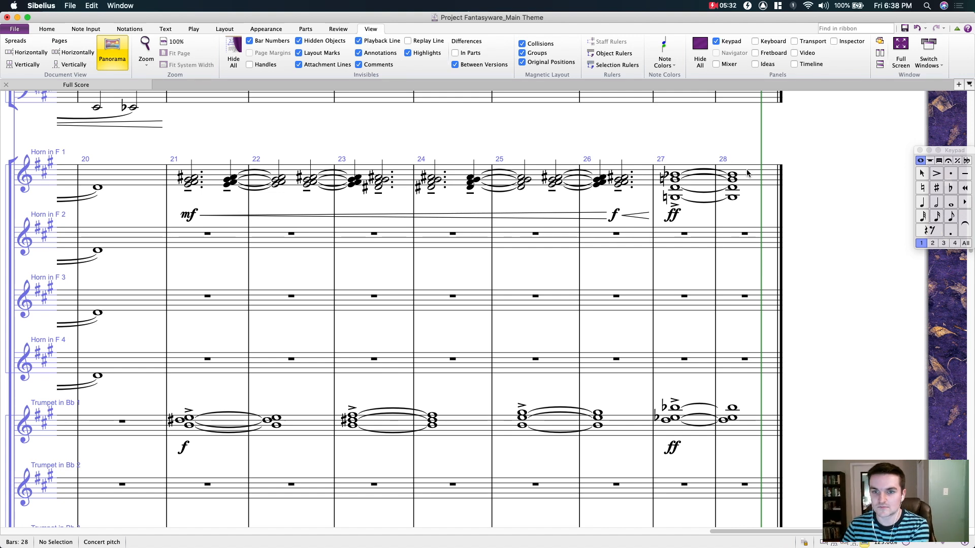
Step: Revise the tied Horn in F 1 chords in bars 27 and 28 to D4, G4, Bb4 and C5
click(673, 176)
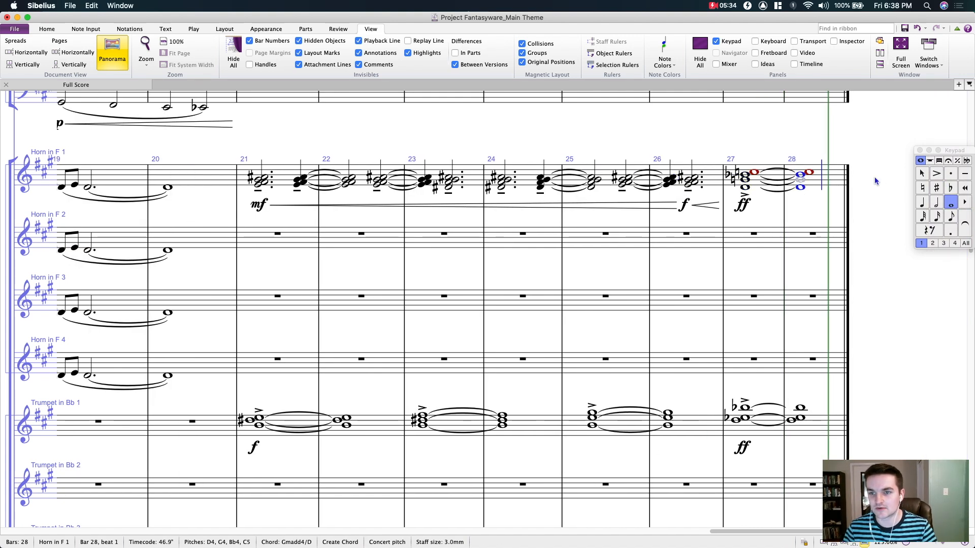
key(Escape)
key(Left)
key(Right)
key(Left)
key(Left)
key(Left)
key(Right)
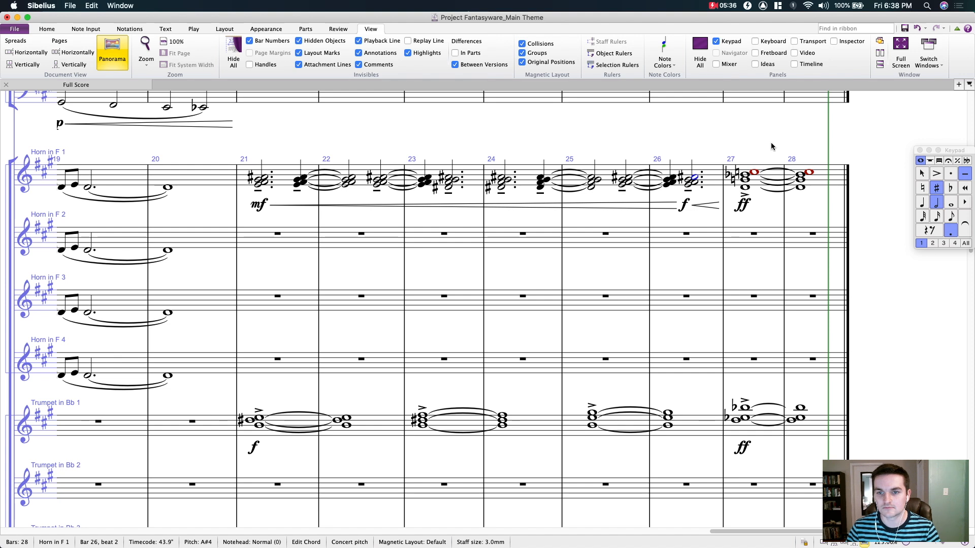
key(Right)
key(Escape)
Step: Play back the score from the first Horn in F 1 chord of bar 21
drag(502, 125, 532, 117)
drag(388, 129, 482, 115)
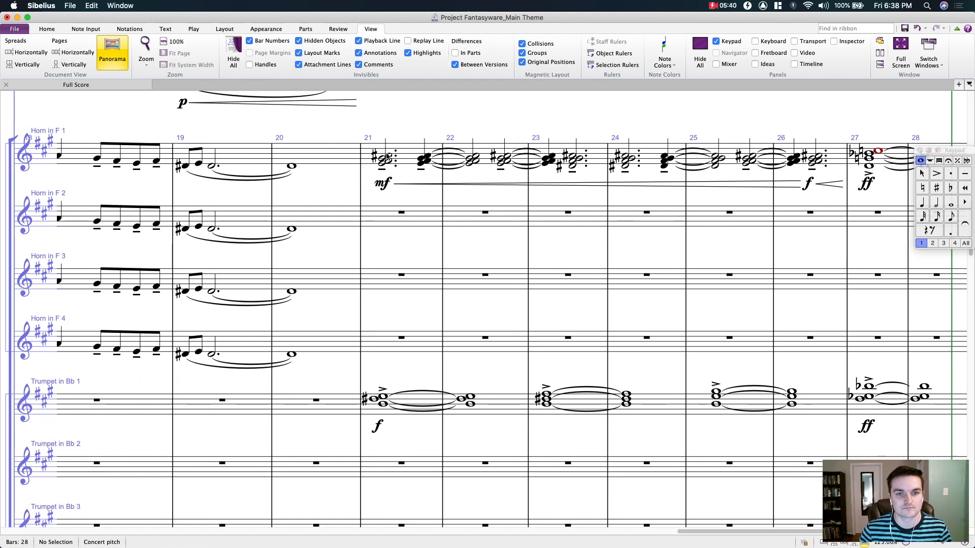
click(385, 158)
drag(395, 116, 376, 101)
key(p)
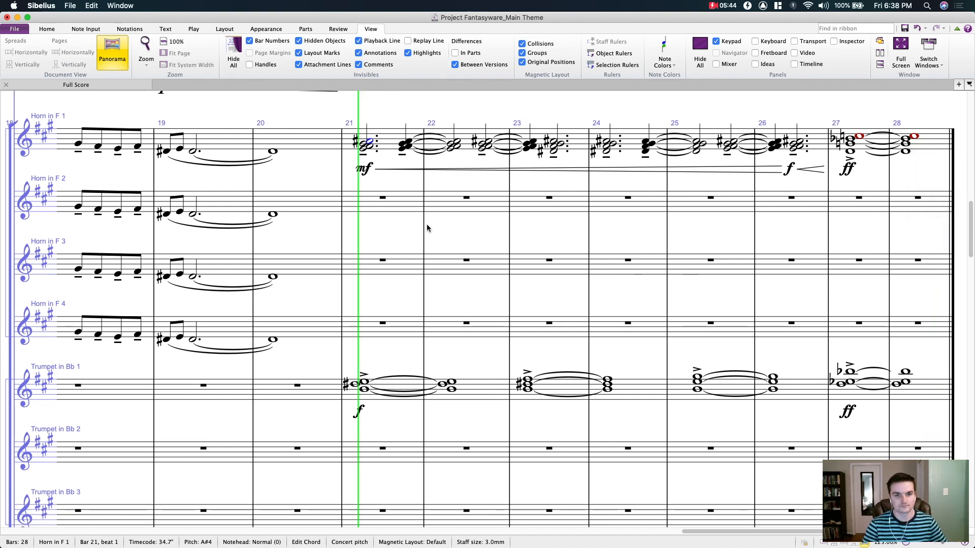
drag(449, 244, 547, 238)
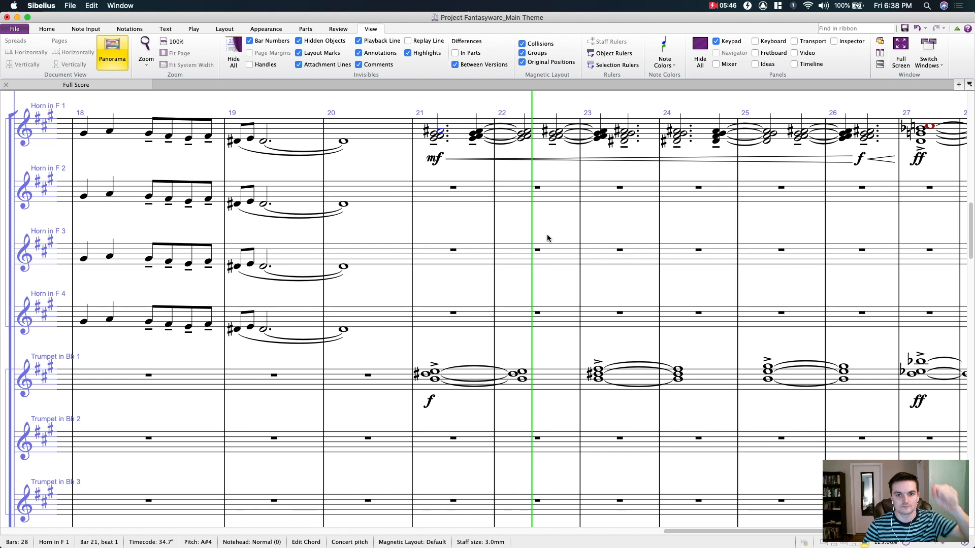
drag(620, 227, 551, 233)
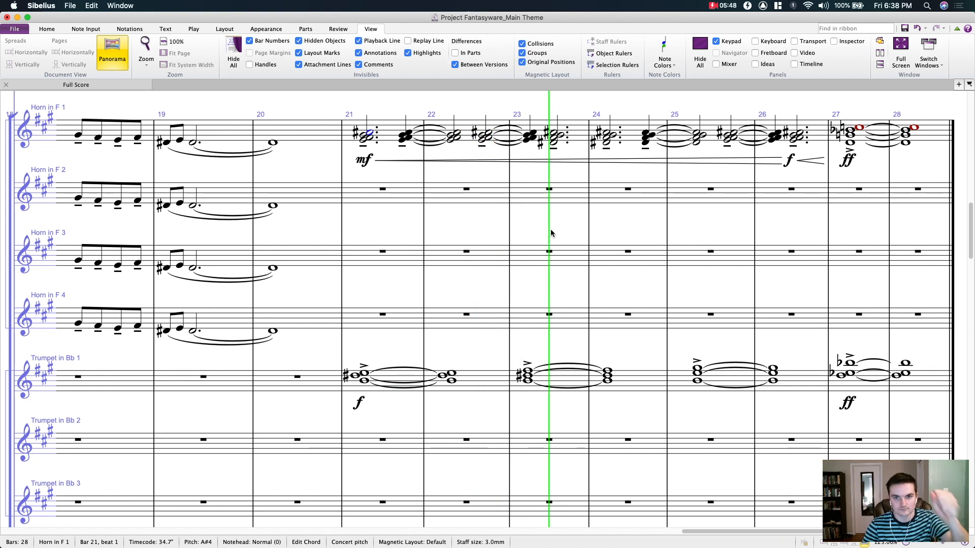
key(Escape)
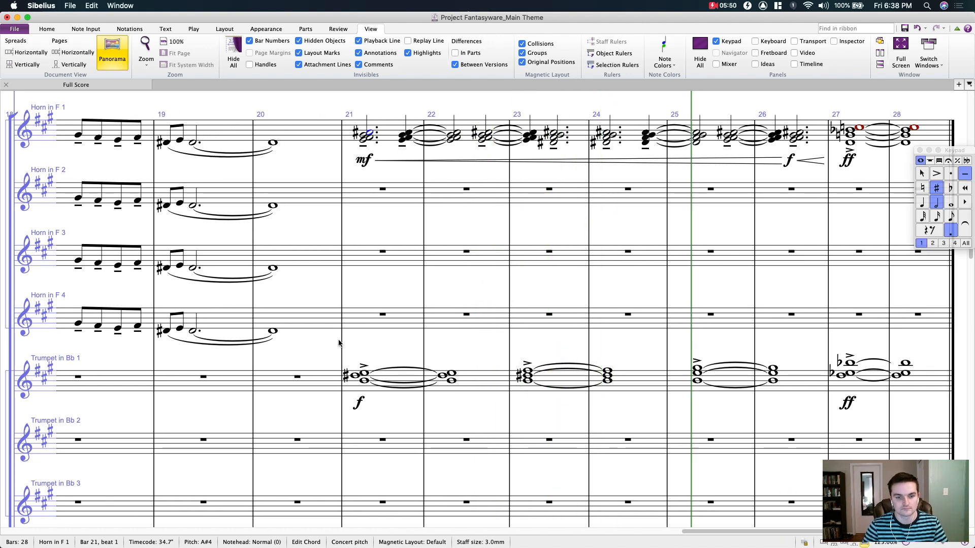
Step: Enter a descending eighth-note figure of E, B, G# and E on the first two beats of bar 21 in Bassoon 1
click(355, 375)
scroll(356, 375, up, 4)
scroll(356, 374, up, 5)
scroll(360, 365, down, 7)
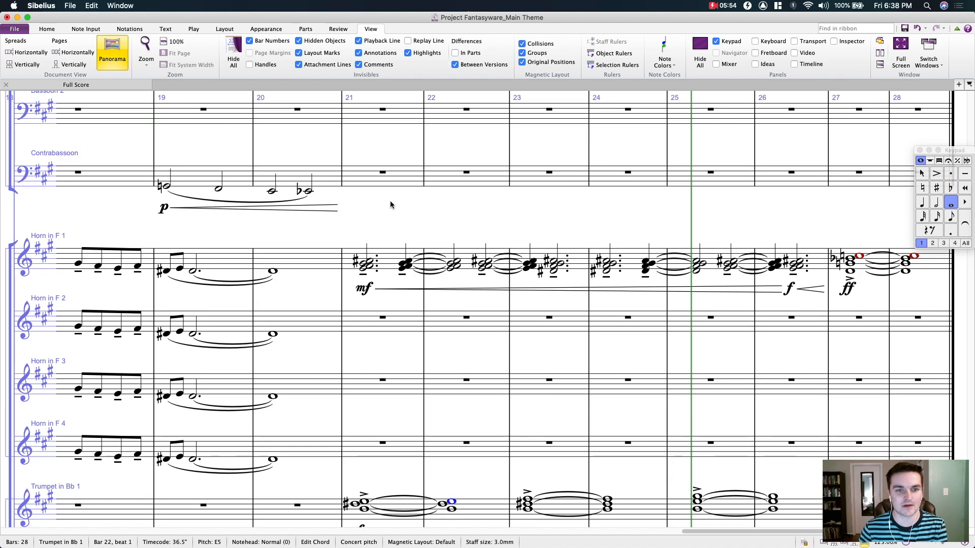
scroll(394, 201, up, 5)
scroll(393, 202, left, 4)
click(473, 174)
key(3)
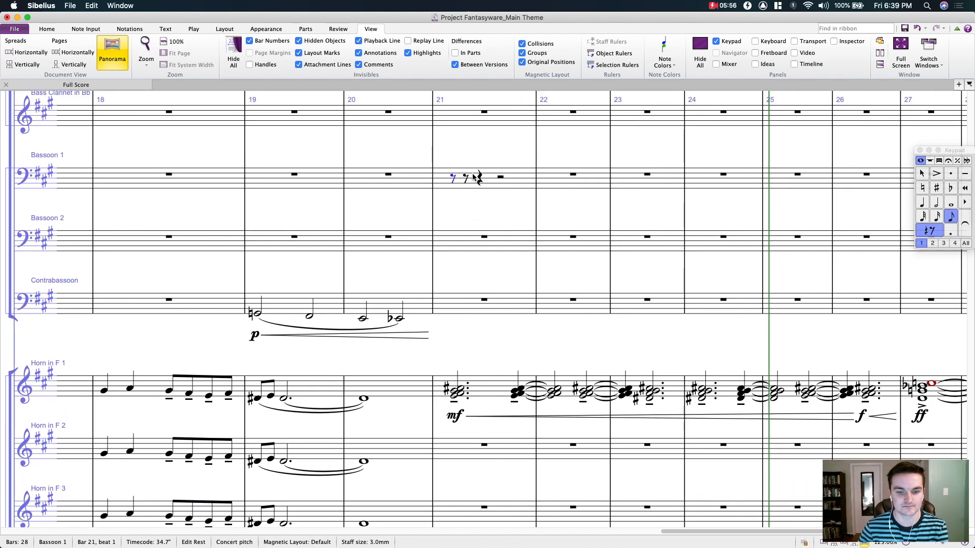
key(e)
key(b)
key(g)
key(e)
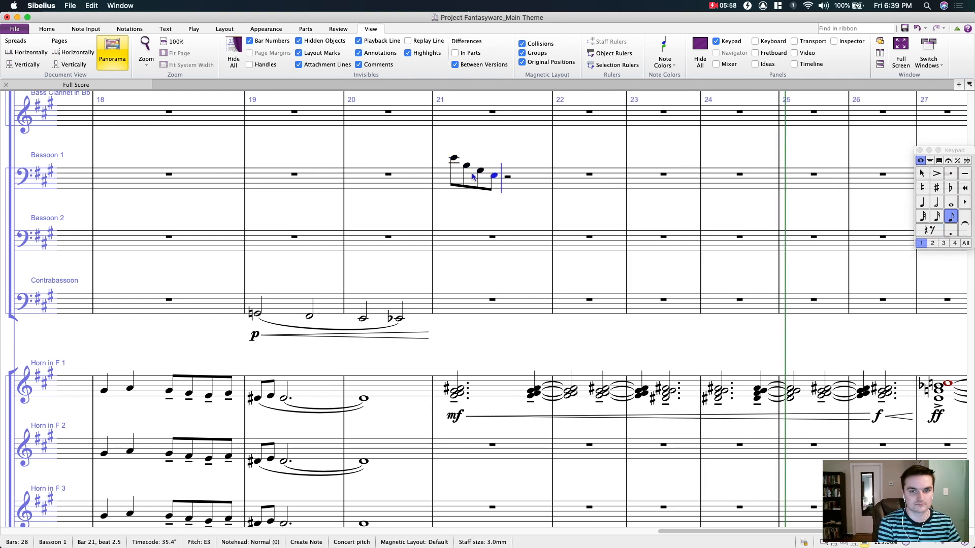
Step: Repeat the descending E, B, G#, E eighth-note figure in Bassoon 1 through the end of bar 22
key(e)
key(super+Up)
key(b)
key(g)
key(e)
key(e)
key(super+Up)
key(b)
key(g)
key(e)
key(e)
key(super+Up)
key(b)
key(g)
key(e)
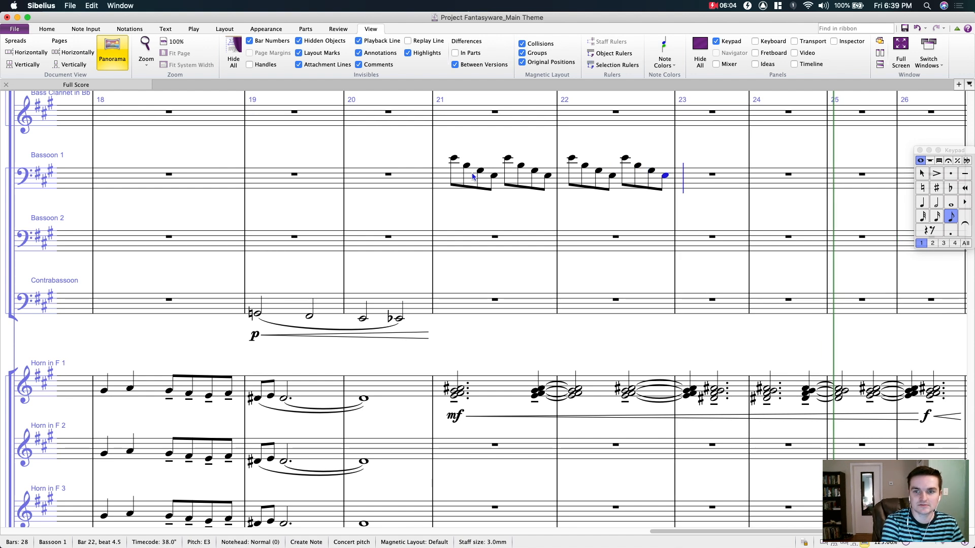
Step: Fill bar 23 of Bassoon 1 with two descending eighth-note figures of D#, B, G# and D#
key(8)
key(d)
key(super+Up)
key(b)
key(g)
key(8)
key(d)
key(d)
key(super+Up)
key(b)
key(g)
key(d)
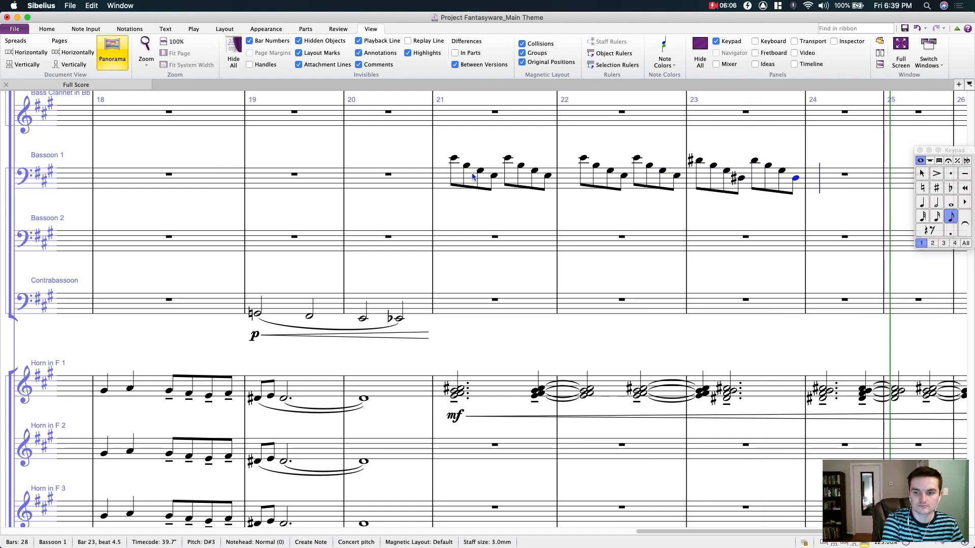
Step: Delete the last Bassoon 1 notes back to the final two eighth notes of bar 23
key(8)
key(d)
key(super+Up)
key(BackSpace)
key(BackSpace)
key(BackSpace)
key(BackSpace)
key(BackSpace)
key(BackSpace)
key(BackSpace)
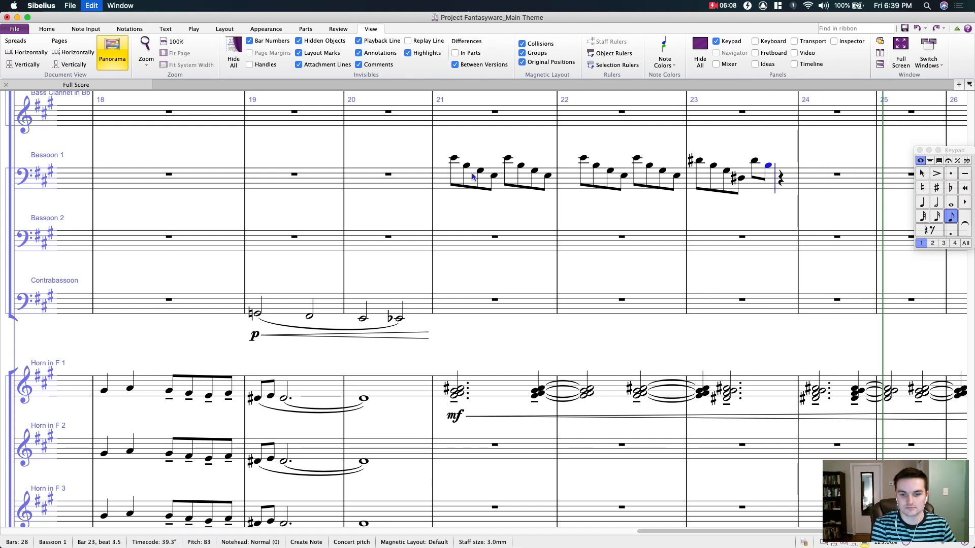
Step: Complete bar 23 of Bassoon 1 with G# and D#, and fill bar 24 with two D#, B, G#, D# eighth-note figures
scroll(457, 178, down, 5)
scroll(522, 237, up, 10)
key(g)
key(8)
key(d)
key(d)
key(super+Up)
key(b)
key(g)
key(d)
key(d)
key(b)
key(g)
key(d)
key(d)
key(b)
key(g)
Step: Fill bar 25 of Bassoon 1 with two descending eighth-note figures of F#, E, B and G#
key(e)
key(super+Up)
key(d)
key(b)
key(g)
key(e)
key(super+Up)
key(d)
key(b)
key(g)
Step: Repeat the two F#, E, B, G# eighth-note figures in bar 26 of Bassoon 1
key(e)
key(super+Up)
key(d)
key(b)
key(g)
key(e)
key(super+Up)
key(d)
key(b)
key(g)
Step: Fill bar 27 of Bassoon 1 with two descending eighth-note figures of D#, D natural, A# and G natural
key(d)
key(d)
key(a)
key(g)
key(d)
key(d)
key(a)
key(g)
Step: Repeat the two D#, D natural, A#, G natural eighth-note figures in bar 28 of Bassoon 1
key(d)
key(d)
key(a)
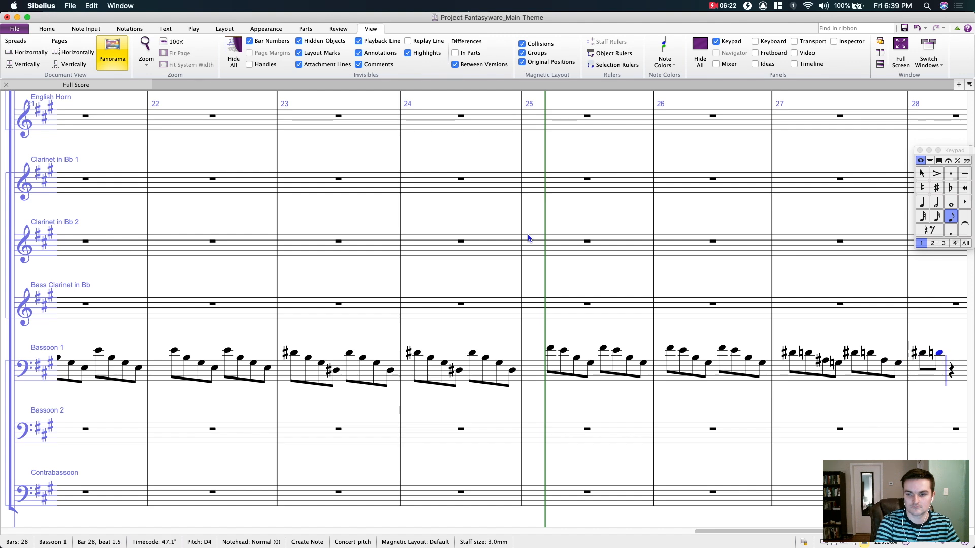
key(g)
key(d)
key(d)
key(a)
key(g)
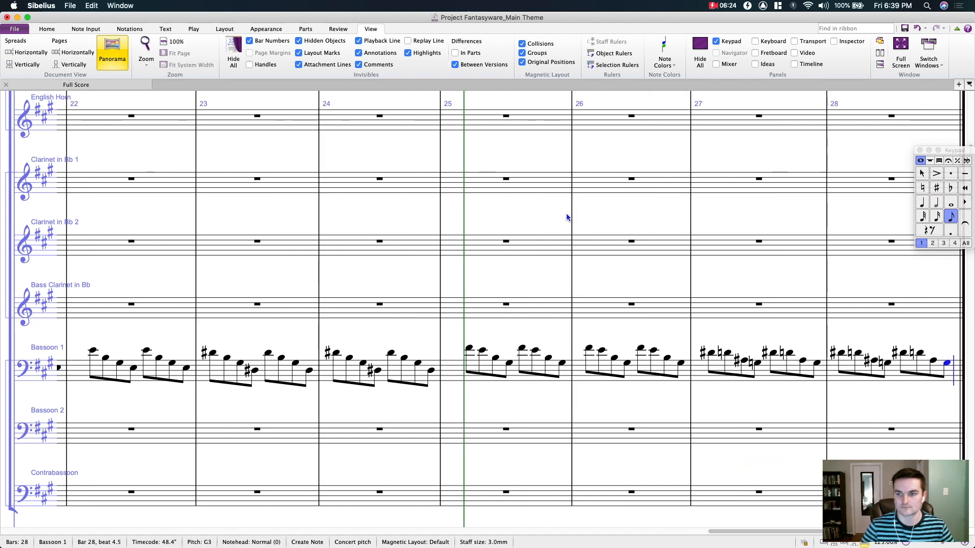
Step: Respell the D# and A# notes in bar 27 of Bassoon 1 enharmonically as Eb and Bb
key(Escape)
drag(738, 341, 567, 218)
key(Escape)
key(p)
click(539, 302)
click(560, 217)
key(Return)
key(Right)
key(Right)
key(Return)
key(Right)
key(Right)
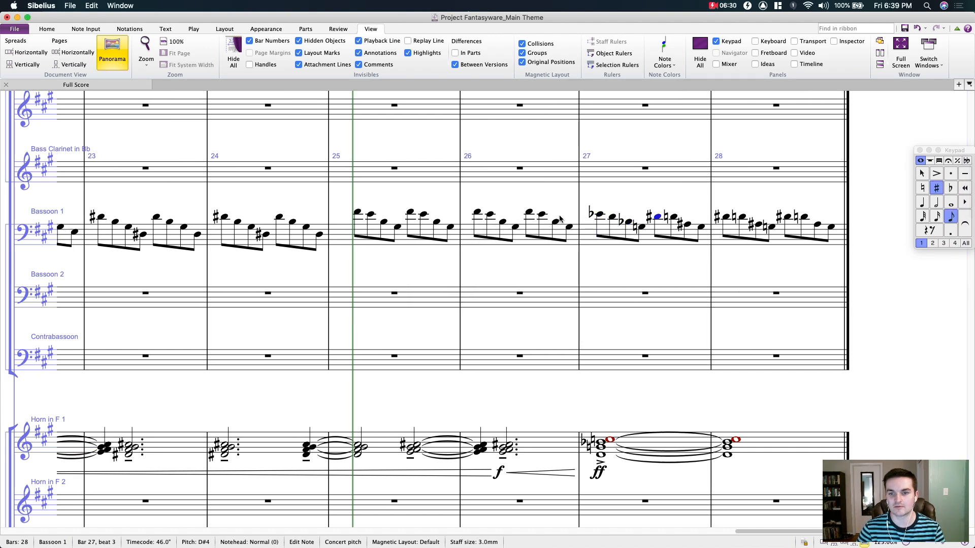
key(Return)
key(Right)
key(Right)
key(Return)
Step: Respell the D# and A# notes in bar 28 of Bassoon 1 enharmonically as Eb and Bb
key(Right)
key(Right)
key(Return)
key(Right)
key(Right)
key(Return)
key(Right)
key(Right)
key(Return)
key(Right)
key(Right)
key(Return)
Step: Add staccato articulations to all Bassoon 1 eighth notes in bars 21 to 28
drag(653, 264, 688, 263)
click(821, 240)
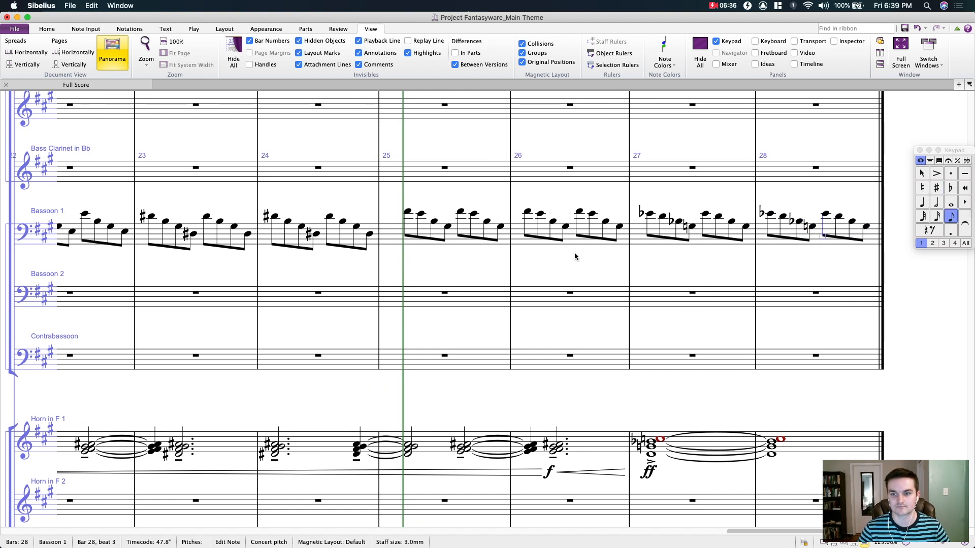
click(812, 240)
drag(186, 271, 546, 257)
shift+click(296, 230)
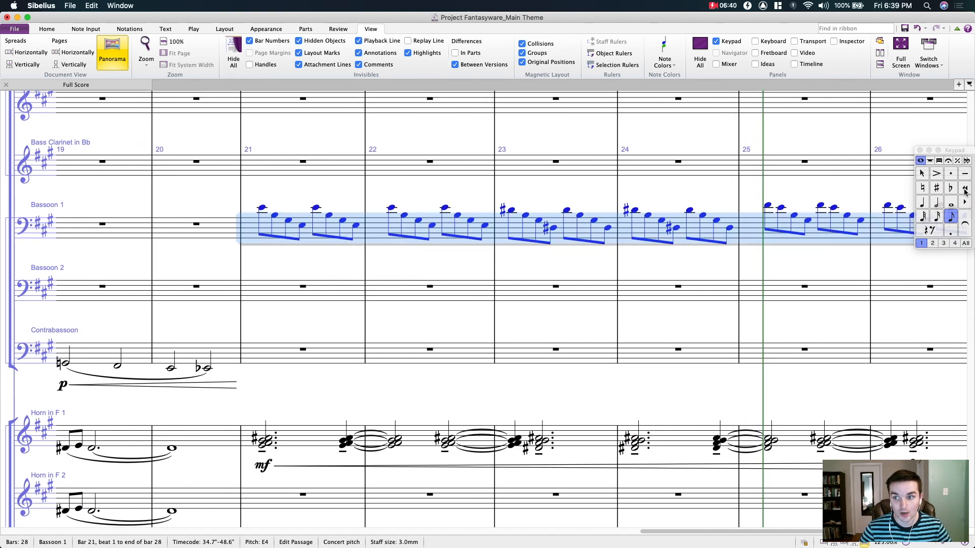
key(Escape)
Step: Add an f dynamic under the first Bassoon 1 note of bar 21
click(261, 208)
key(super+e)
key(super+f)
key(Escape)
key(Escape)
Step: Move the Bassoon 1 passage of bars 21 to 28 to the same bars of the Bass Clarinet in Bb staff
drag(310, 241, 252, 208)
click(252, 207)
scroll(555, 246, right, 5)
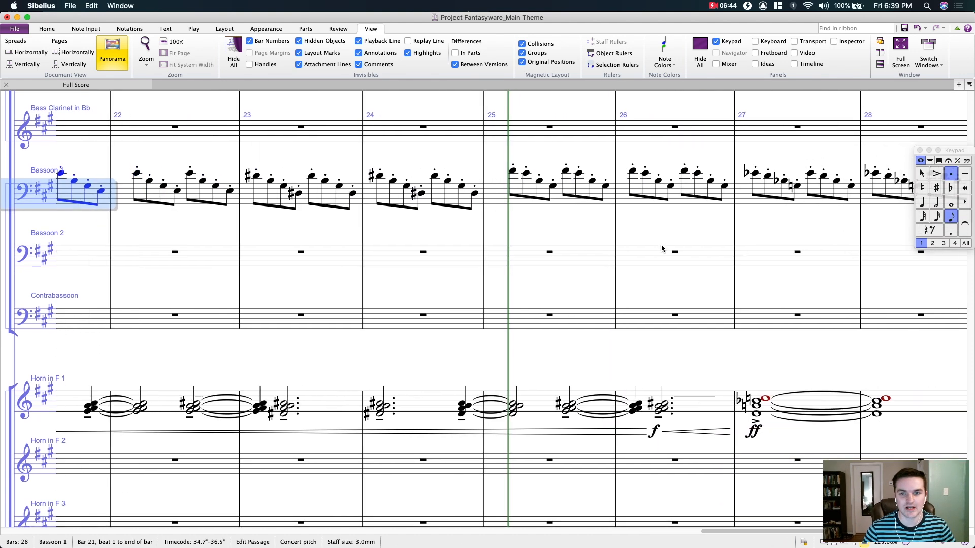
scroll(721, 224, right, 6)
shift+click(665, 215)
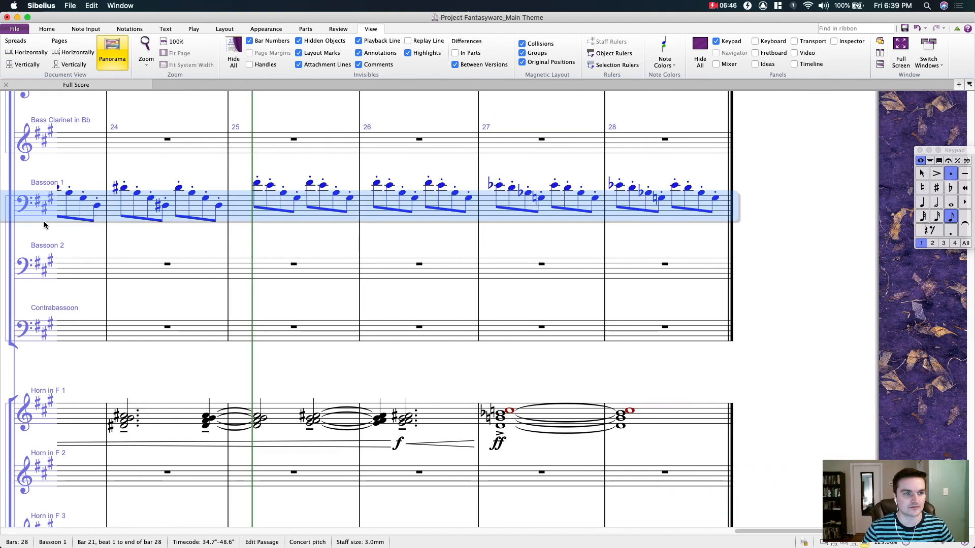
scroll(703, 272, left, 3)
key(Delete)
drag(140, 153, 590, 168)
click(322, 193)
key(super+v)
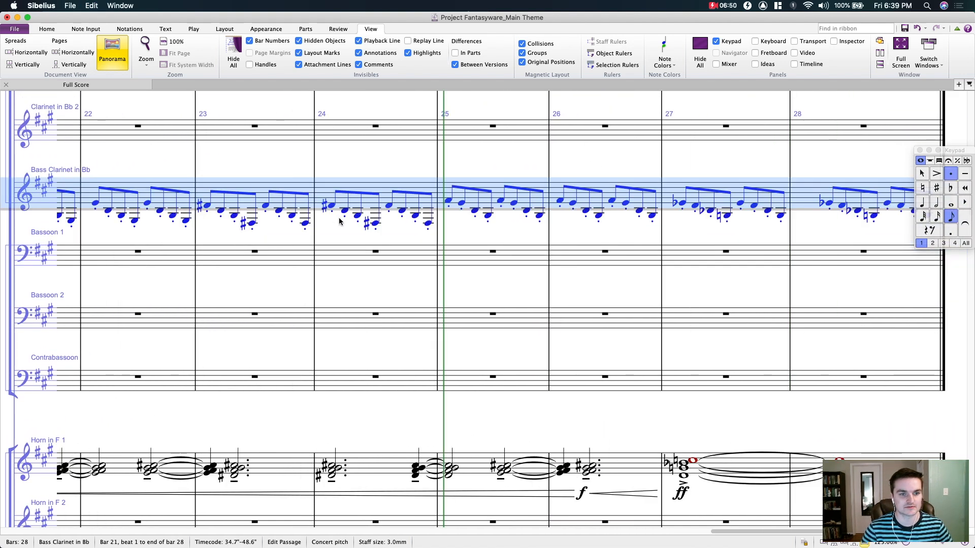
Step: Copy the Bass Clarinet passage of bars 21 to 28 into Bassoon 1, an octave lower
drag(151, 158, 349, 199)
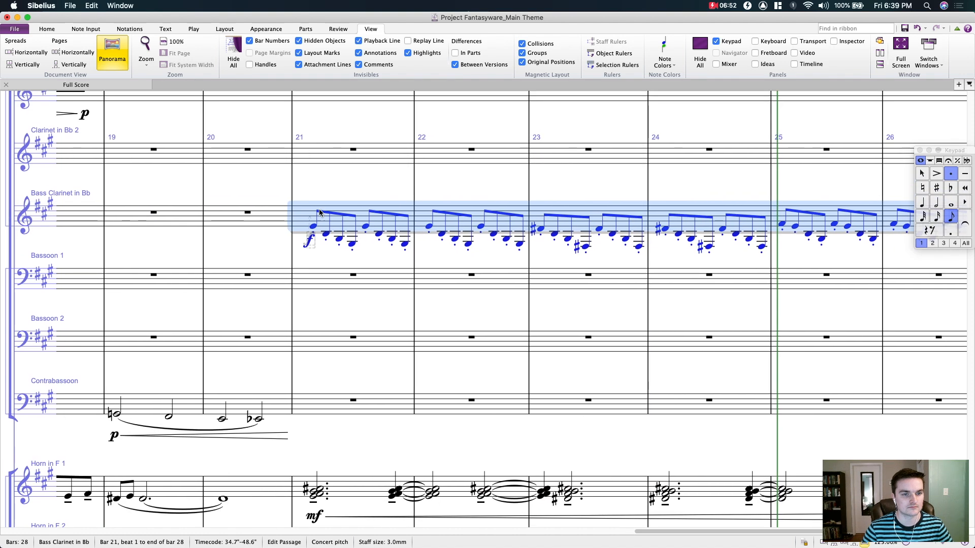
alt+click(315, 274)
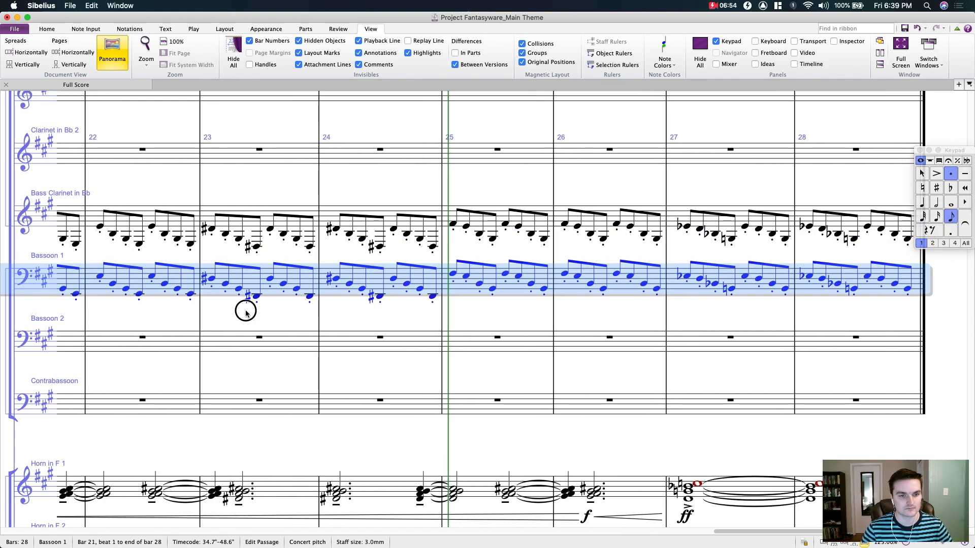
drag(245, 313, 543, 297)
Step: Select the Bass Clarinet and Bassoon 1 passages and play back the score from bar 21 through bar 28
shift+click(416, 248)
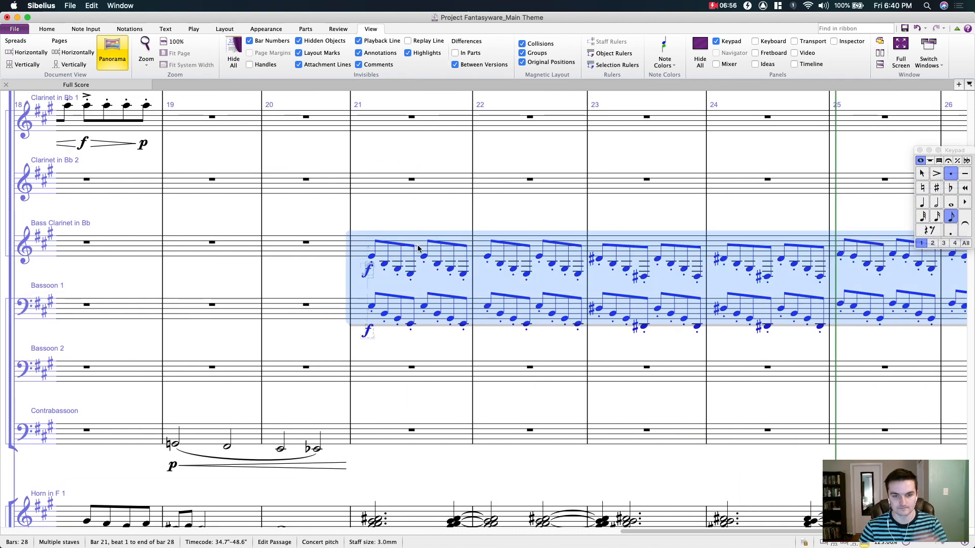
key(space)
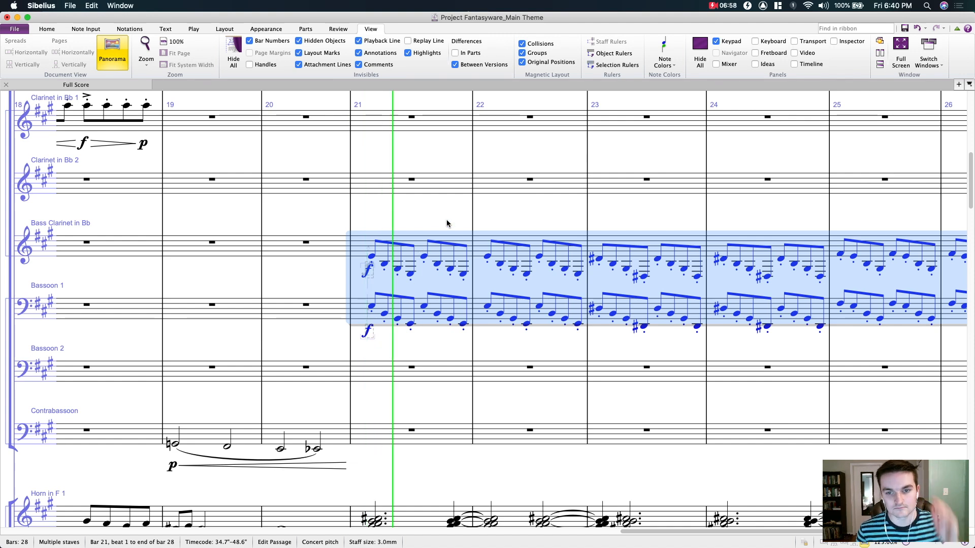
drag(516, 216, 374, 181)
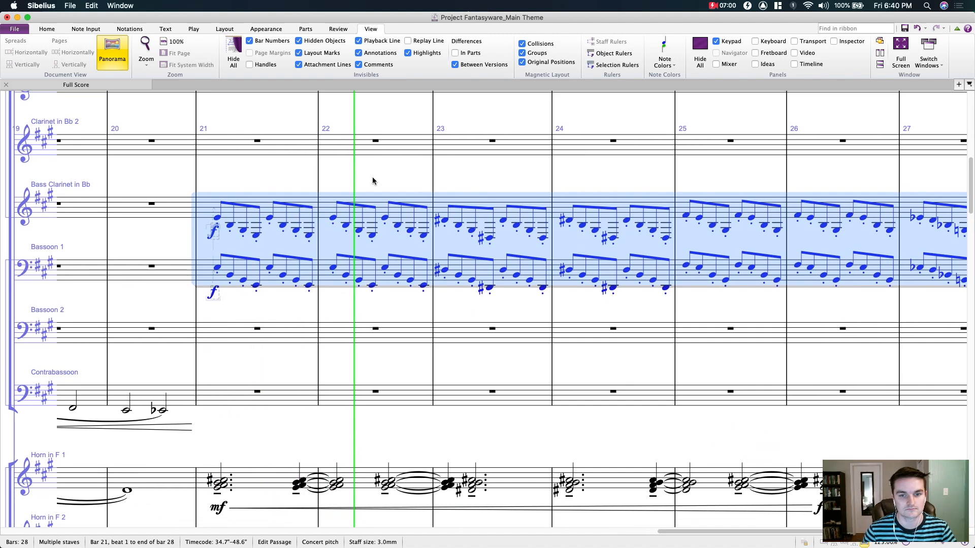
drag(523, 165, 373, 149)
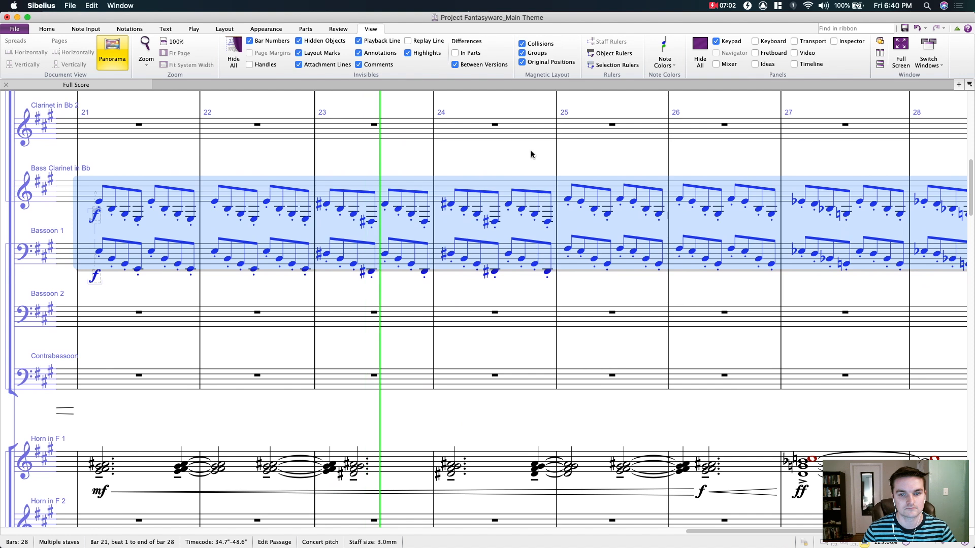
drag(531, 153, 357, 152)
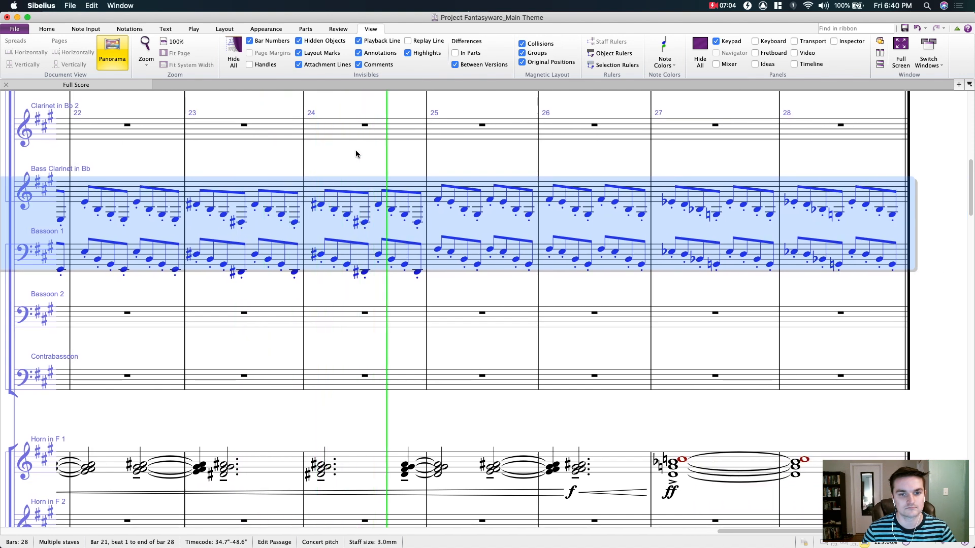
drag(477, 163, 277, 154)
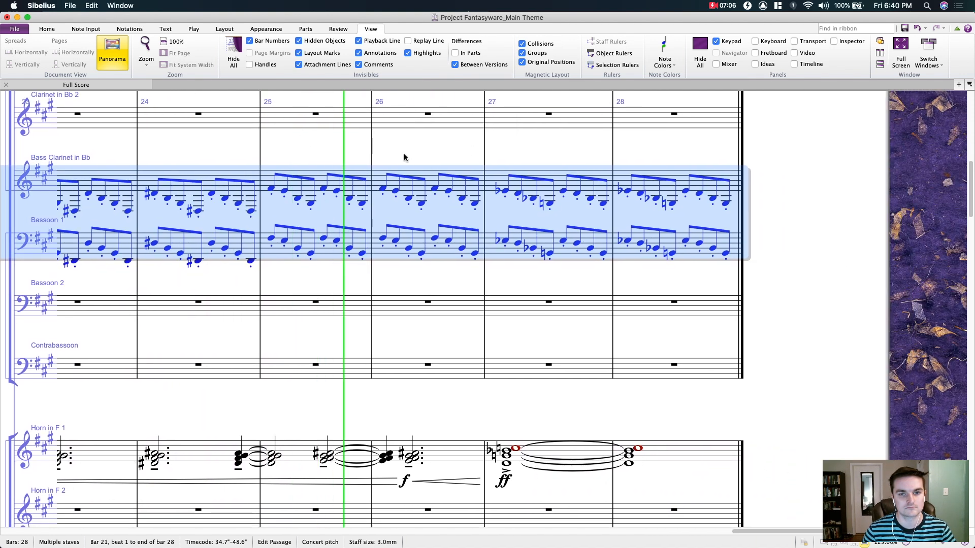
drag(404, 154, 303, 144)
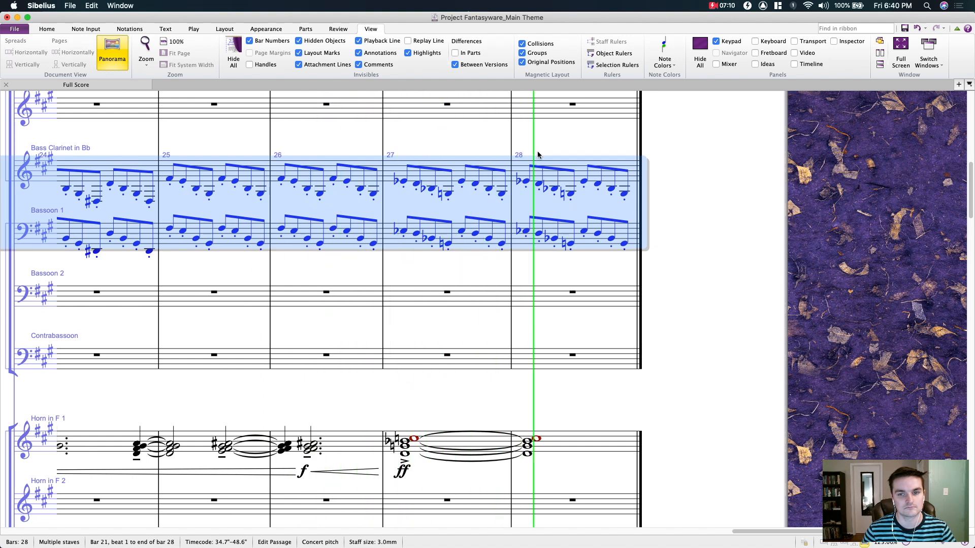
key(space)
drag(428, 134, 525, 152)
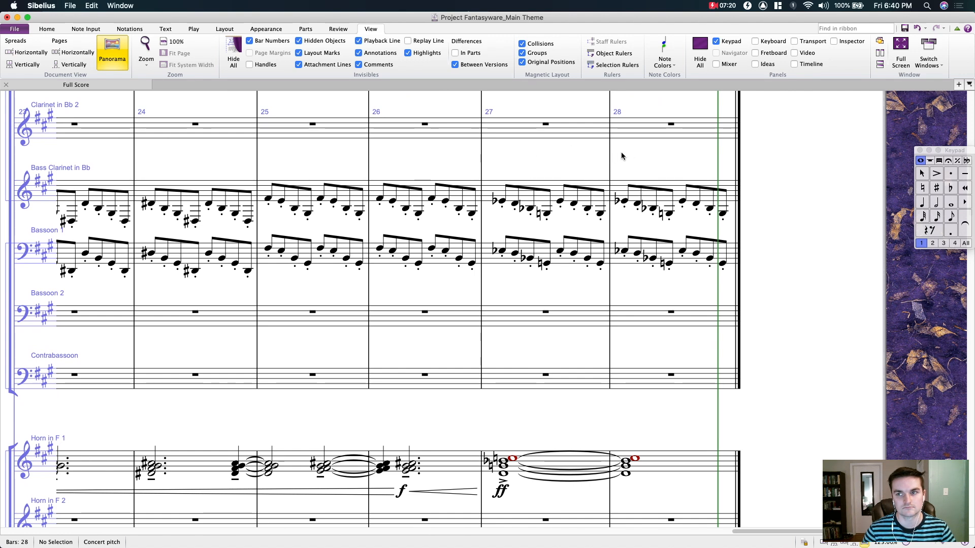
Step: Copy the Bass Clarinet passage of bars 21 to 28 to the Piano (b) staff and double it an octave below
drag(404, 156, 799, 151)
mouse_move(307, 153)
mouse_down()
mouse_move(380, 157)
mouse_move(309, 166)
mouse_up()
click(309, 167)
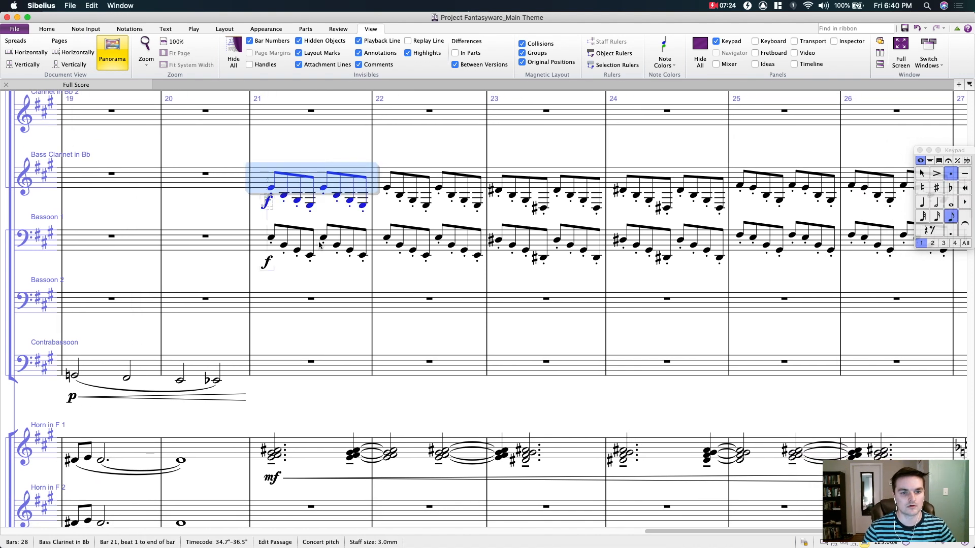
scroll(496, 147, right, 10)
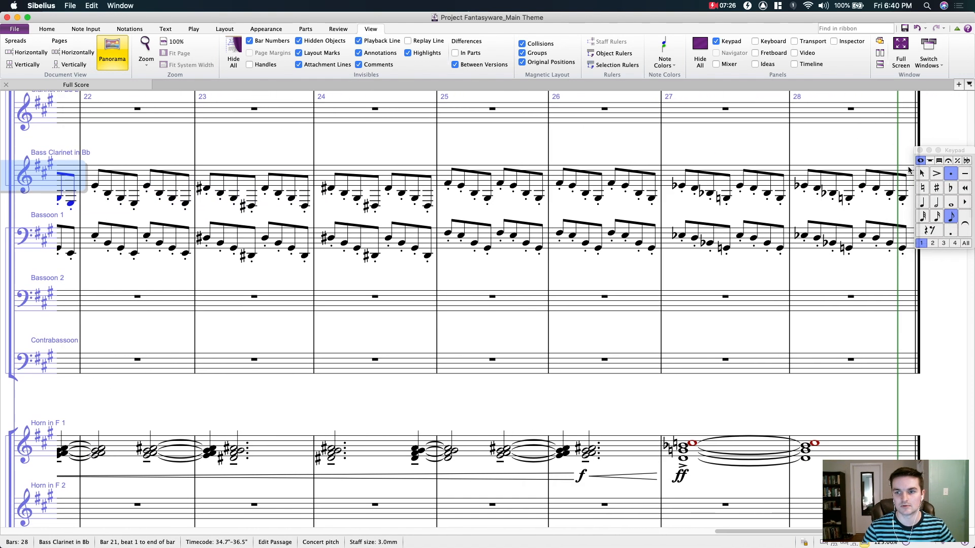
shift+click(861, 172)
drag(113, 274, 390, 211)
scroll(391, 212, down, 20)
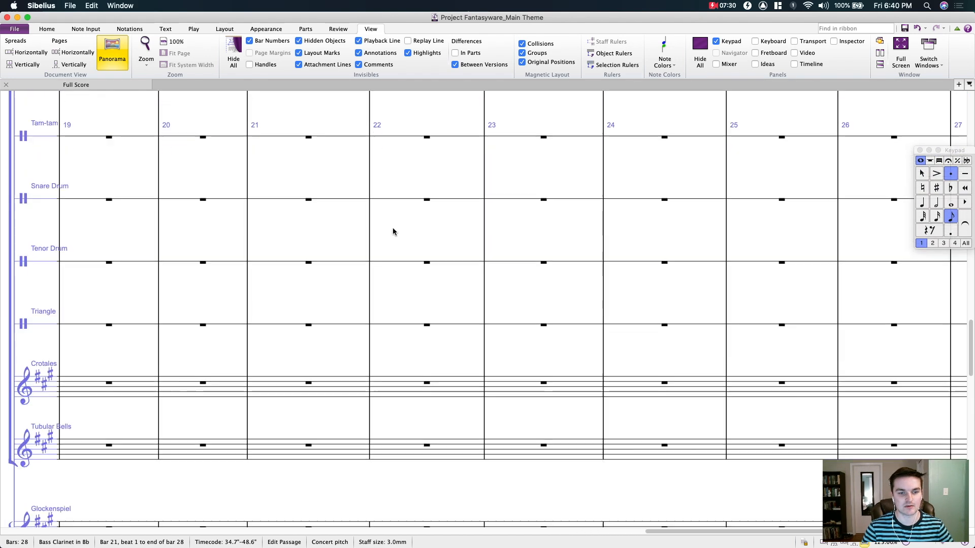
scroll(340, 279, down, 3)
scroll(288, 323, down, 15)
click(279, 335)
key(super+v)
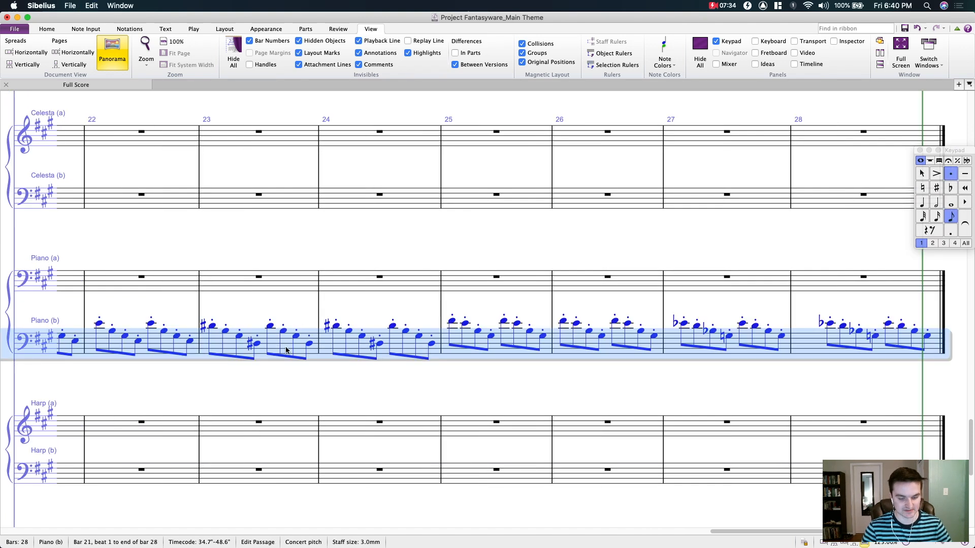
key(shift+8)
Step: Focus on only the Bass Clarinet, Bassoon 1 and Piano (b) staves and play back their passage from bar 21
scroll(511, 271, left, 10)
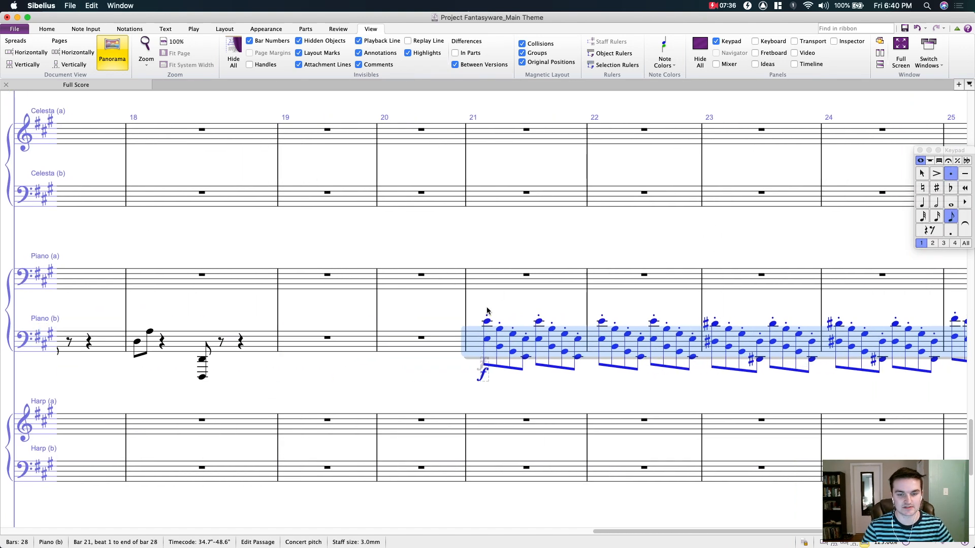
scroll(487, 310, up, 15)
scroll(485, 314, up, 5)
super+click(520, 294)
super+click(540, 244)
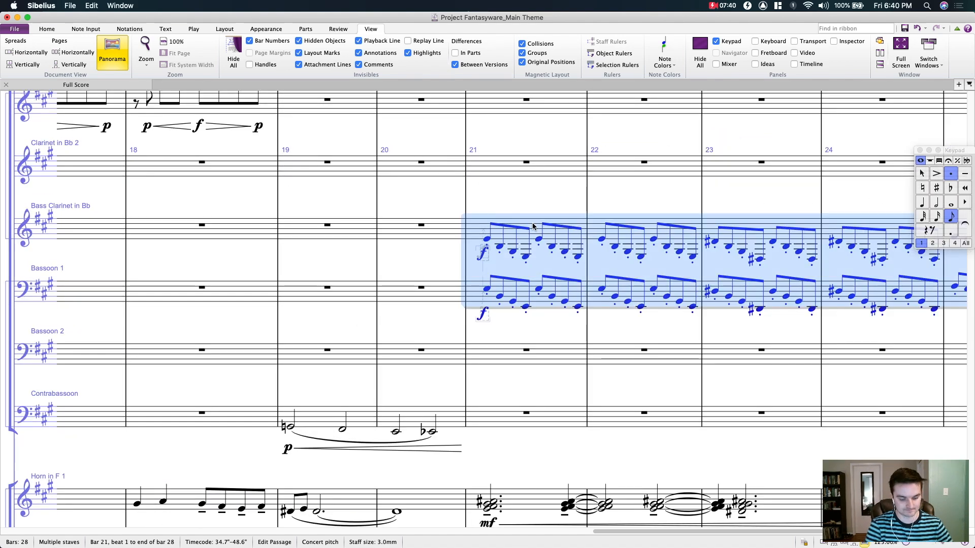
key(super+alt+f)
key(space)
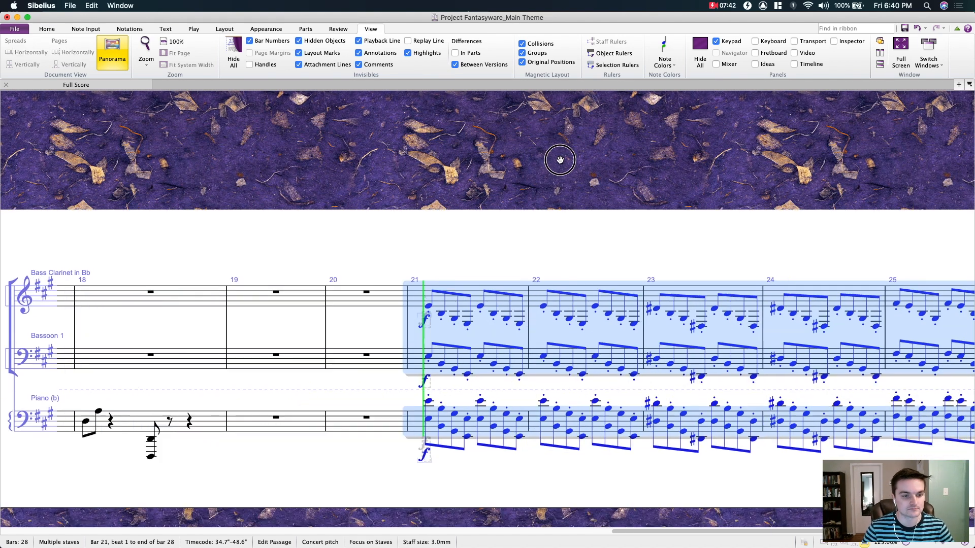
key(space)
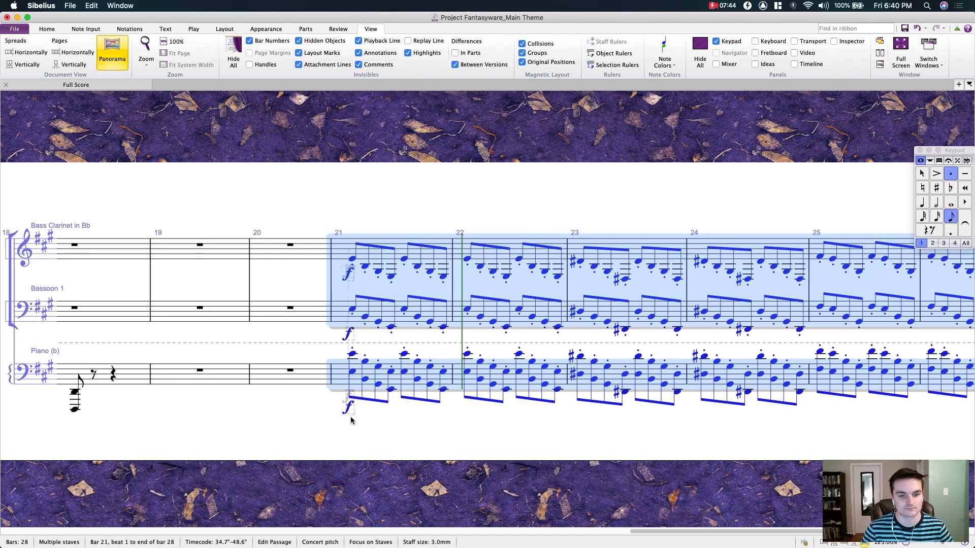
Step: Change the Piano (b) dynamic at the start of bar 21 to mf
click(349, 407)
click(386, 379)
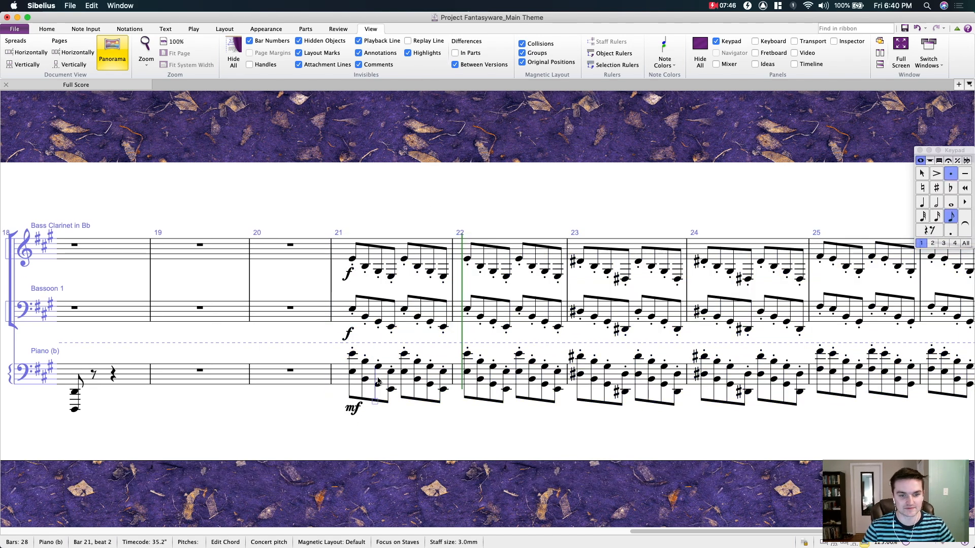
Step: Select bar 21 in the Piano (b), Bassoon 1 and Bass Clarinet staves and play back from there
click(374, 372)
super+click(386, 309)
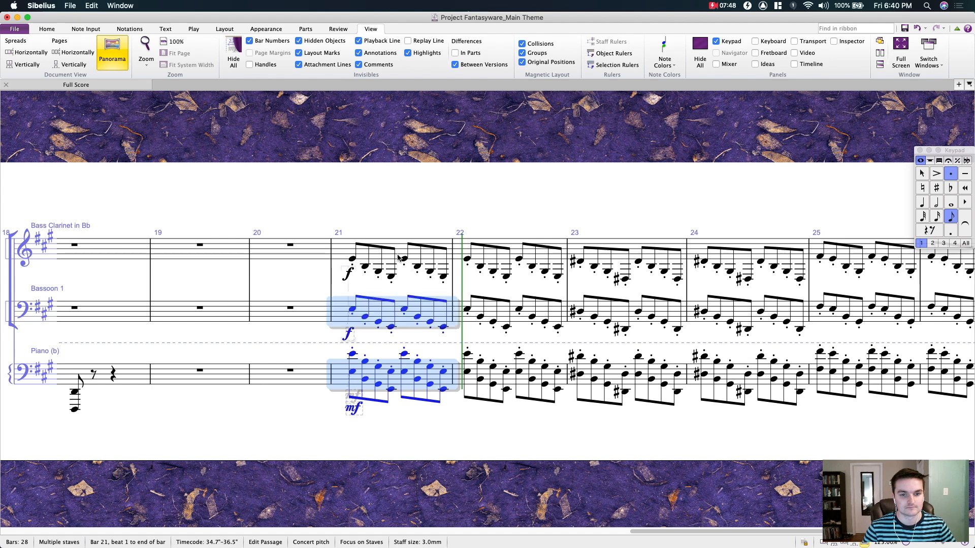
super+click(397, 254)
key(space)
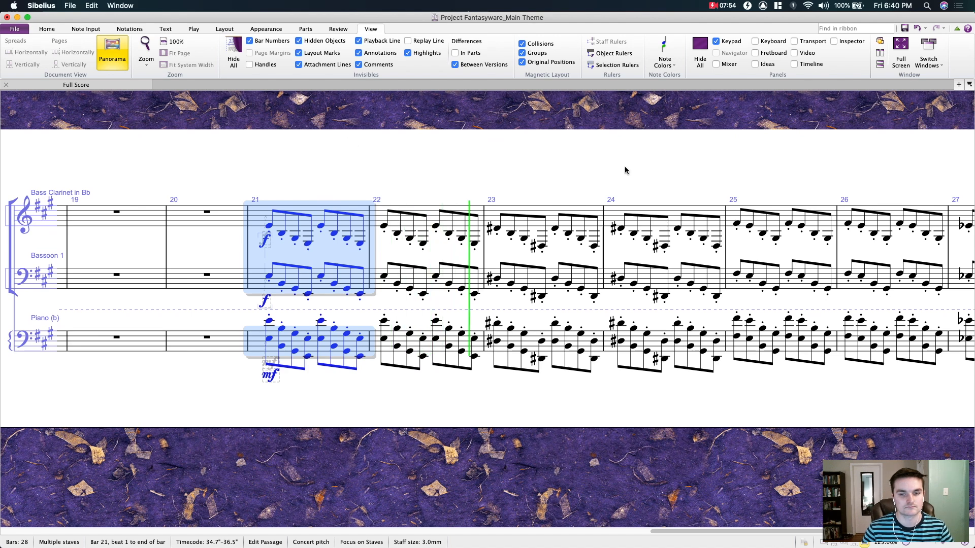
drag(390, 156, 484, 158)
key(space)
Step: Show all staves of the score again and play back the full orchestra from the Horn in F 1 note at bar 19
key(super+alt+f)
scroll(462, 191, up, 20)
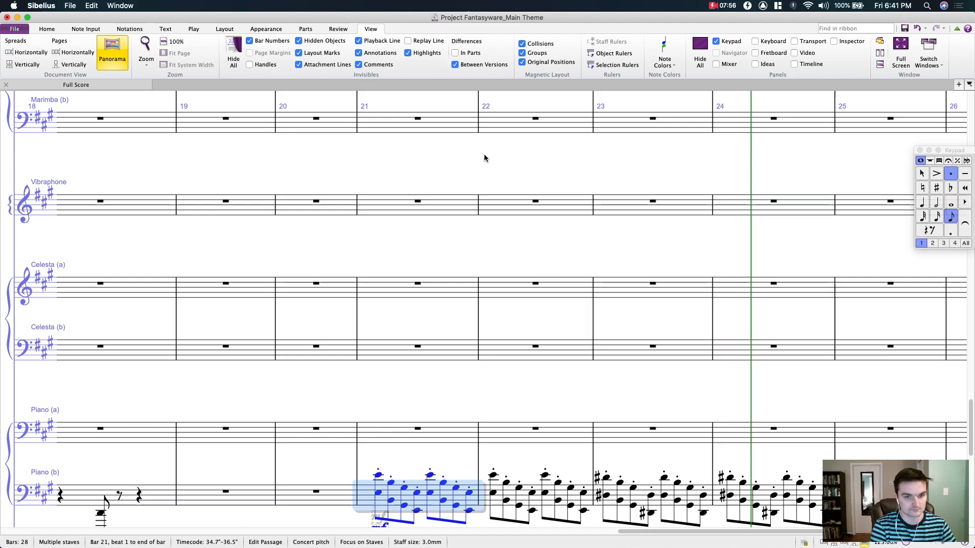
click(189, 216)
drag(311, 243, 559, 137)
scroll(558, 137, down, 15)
drag(559, 203, 471, 209)
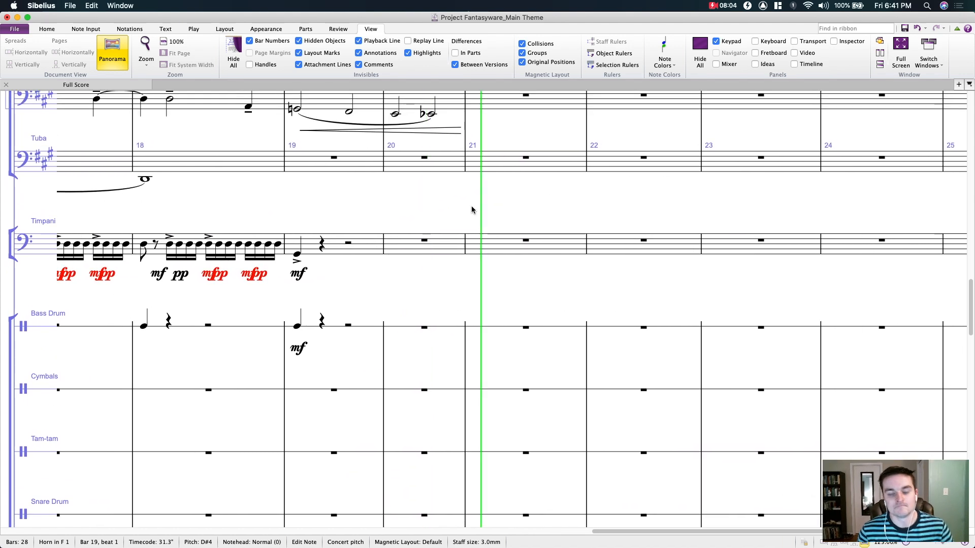
key(space)
Step: Copy the Bass Drum's bar 19 quarter note to the start of bar 21 and change its dynamic to f
drag(431, 244, 592, 190)
drag(530, 249, 464, 263)
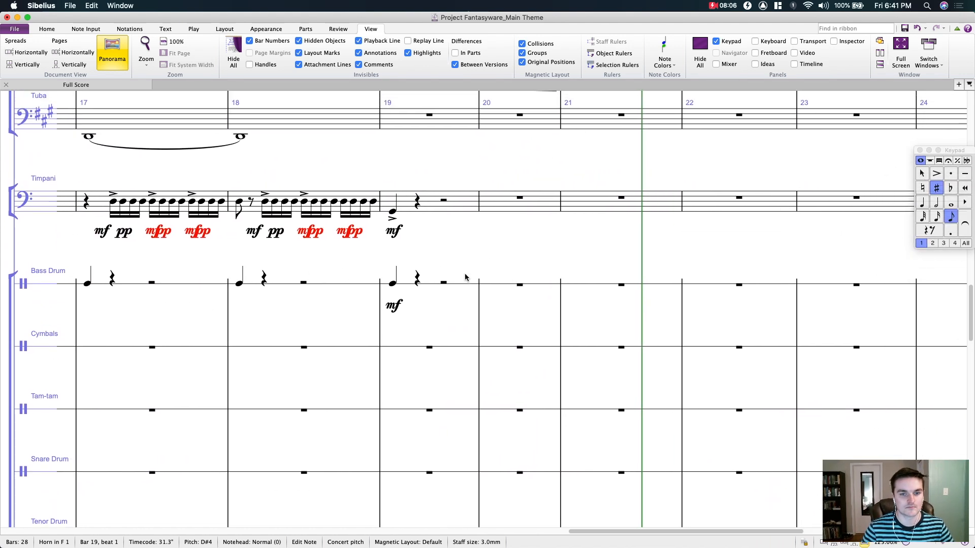
click(436, 289)
alt+click(571, 291)
double_click(591, 306)
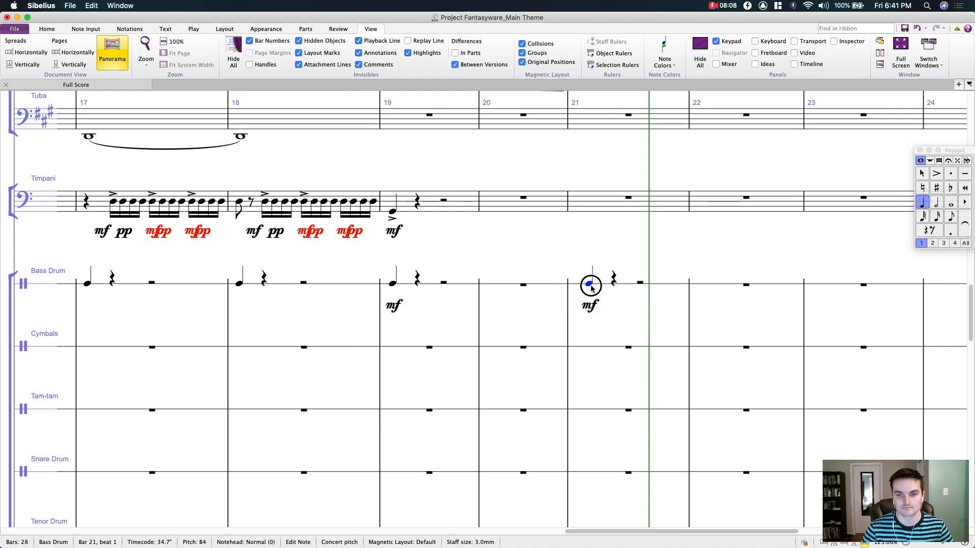
click(596, 305)
key(Delete)
Step: Enter a quarter-note octave on E2 and E3 at beat 1 of bar 21 in the Timpani staff
drag(612, 314, 510, 409)
alt+click(528, 298)
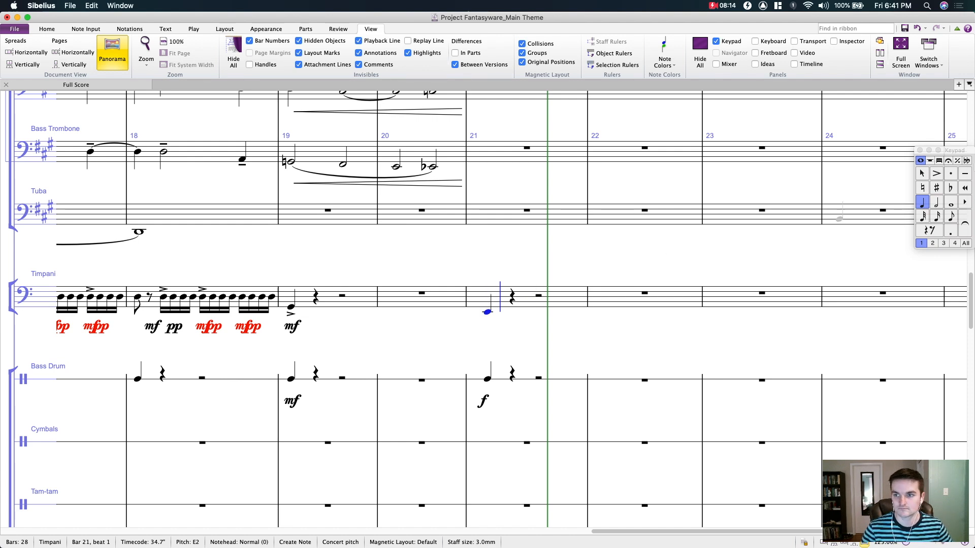
click(927, 176)
key(Escape)
Step: Try splitting the Timpani's bar 20 rest into shorter rests down to sixteenths
click(420, 293)
key(5)
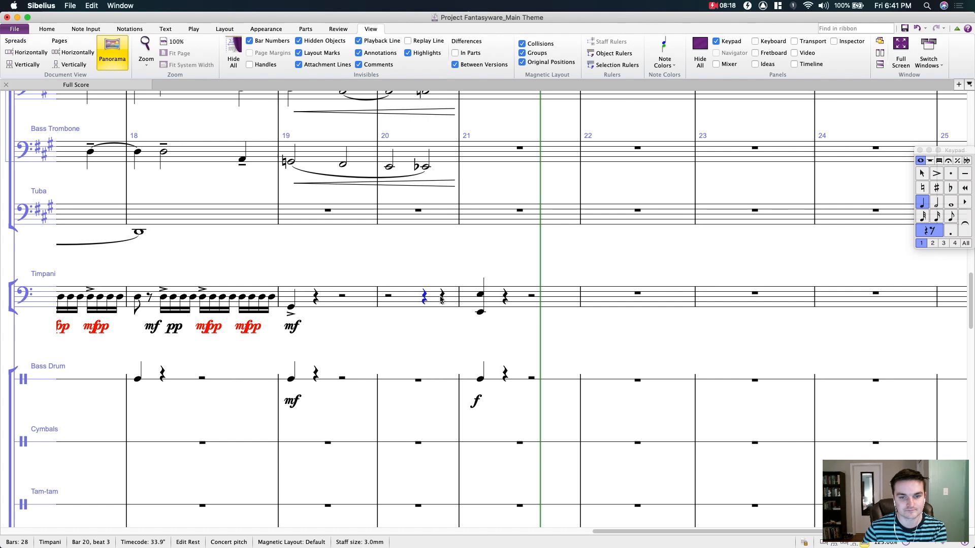
click(441, 299)
key(3)
click(457, 299)
key(2)
Step: Add two sixteenth grace notes in octaves on E before the Timpani's bar 21 chord
click(497, 296)
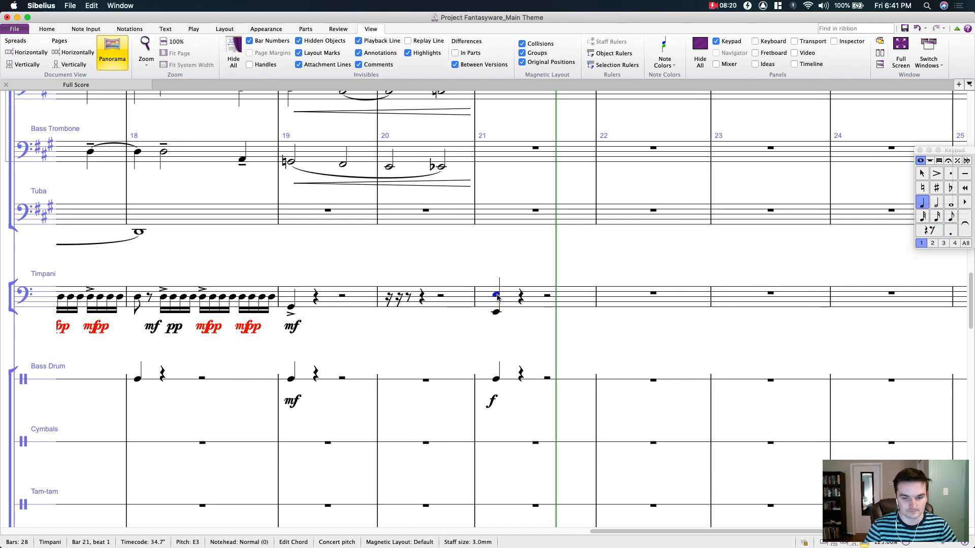
click(940, 160)
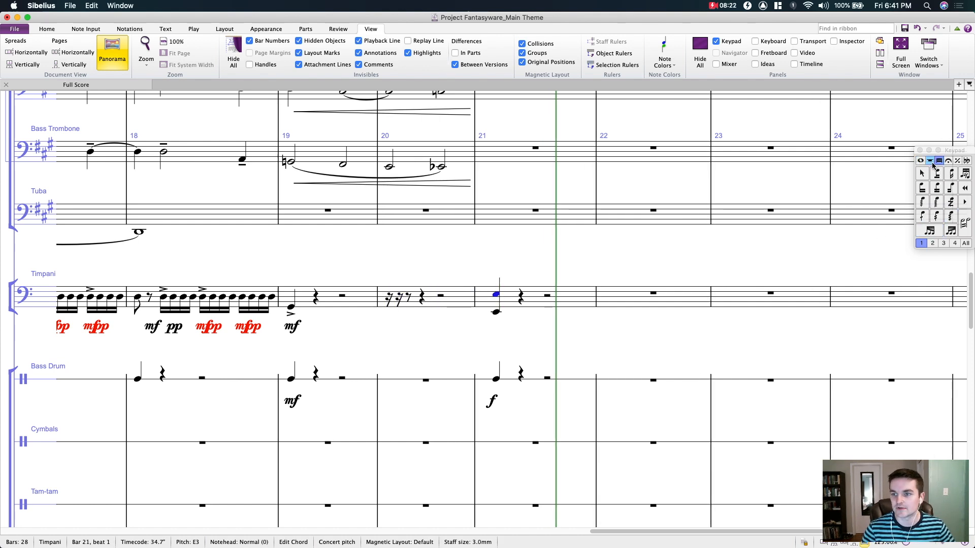
click(931, 161)
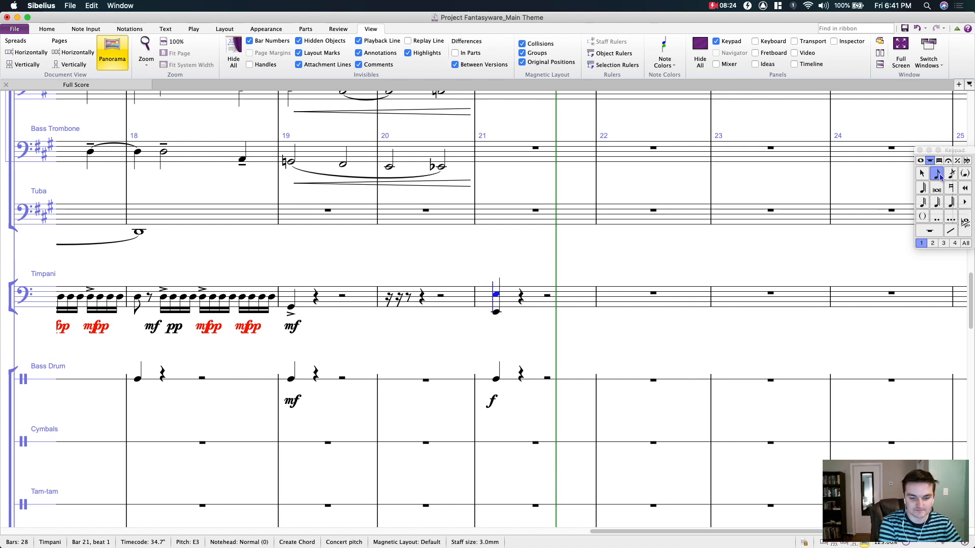
click(937, 174)
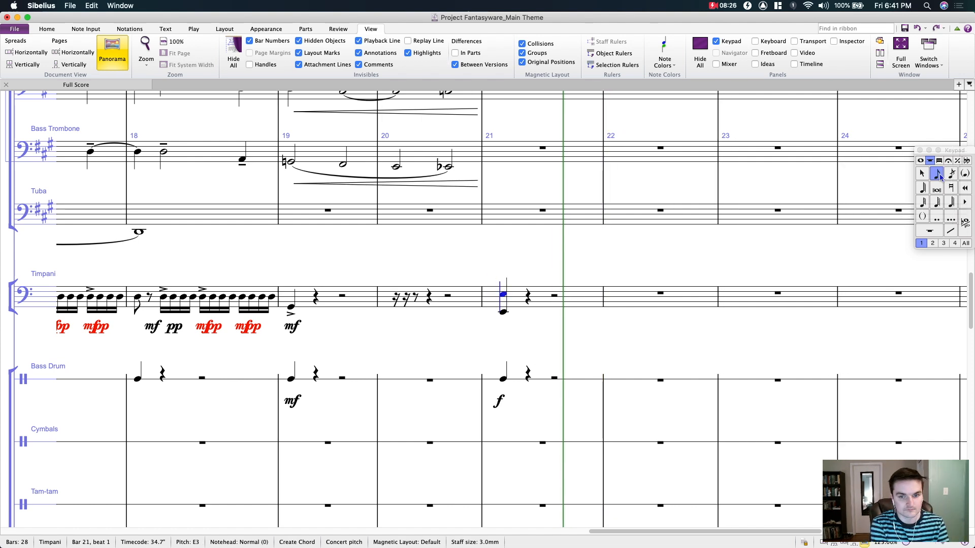
click(938, 175)
scroll(508, 305, up, 3)
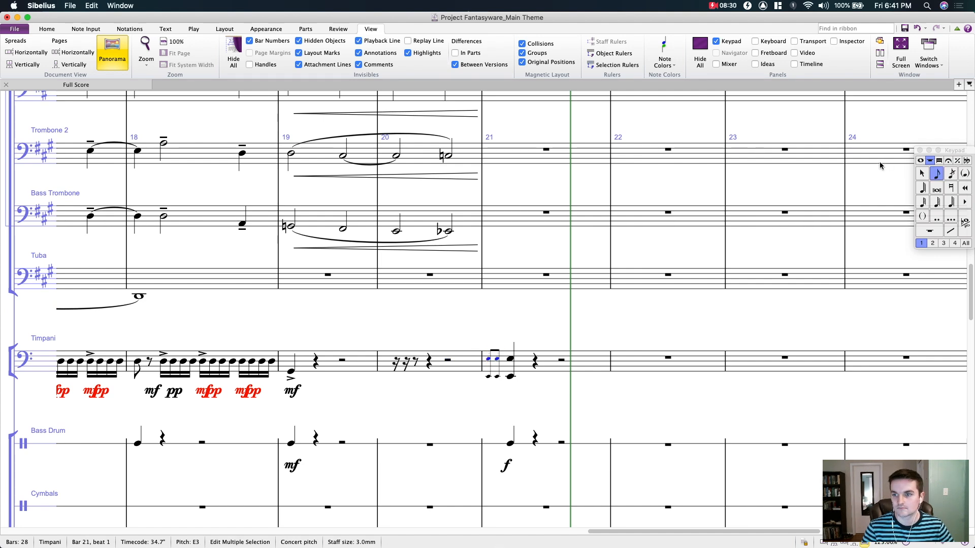
click(921, 160)
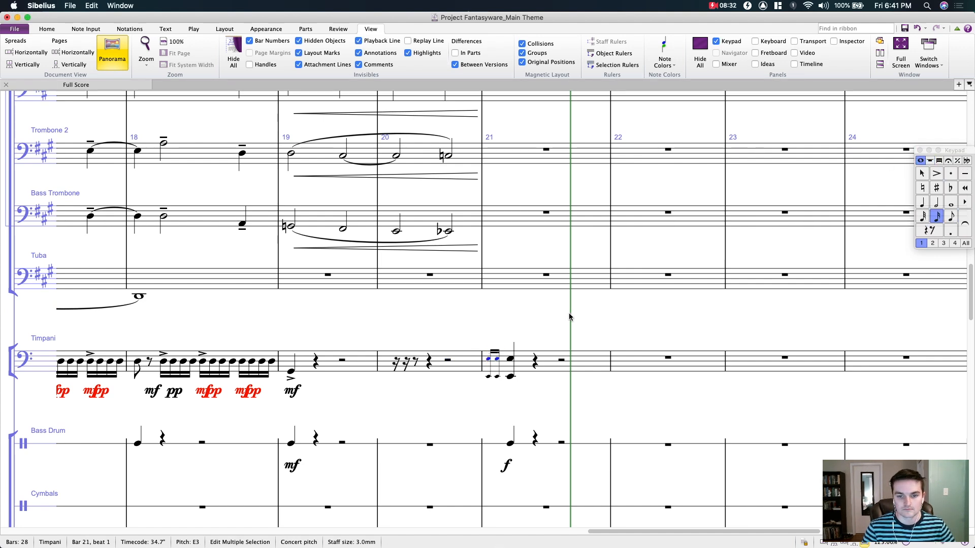
Step: Open the Inspector and adjust the grace note playback option for the Timpani's bar 21 grace notes
scroll(554, 300, down, 1)
scroll(554, 299, right, 1)
key(super+alt+i)
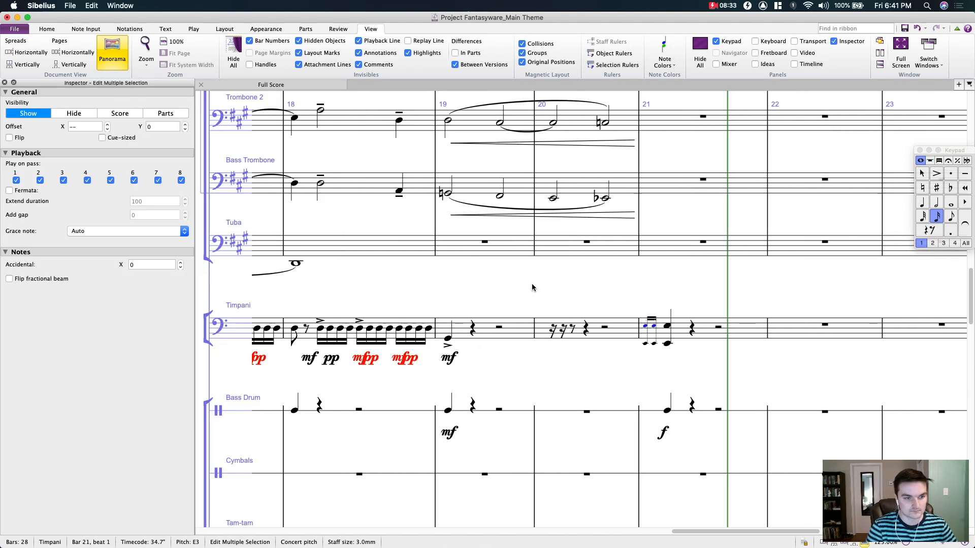
click(73, 236)
click(79, 238)
Step: Give the Timpani chord at the start of bar 21 an f dynamic and an accent
drag(538, 290, 204, 258)
click(415, 304)
key(super+e)
key(super+f)
key(Escape)
key(Escape)
click(415, 304)
Step: Clear the leftover short rests from the Timpani's bar 20 and close the Inspector
click(329, 298)
key(Delete)
key(Escape)
click(5, 83)
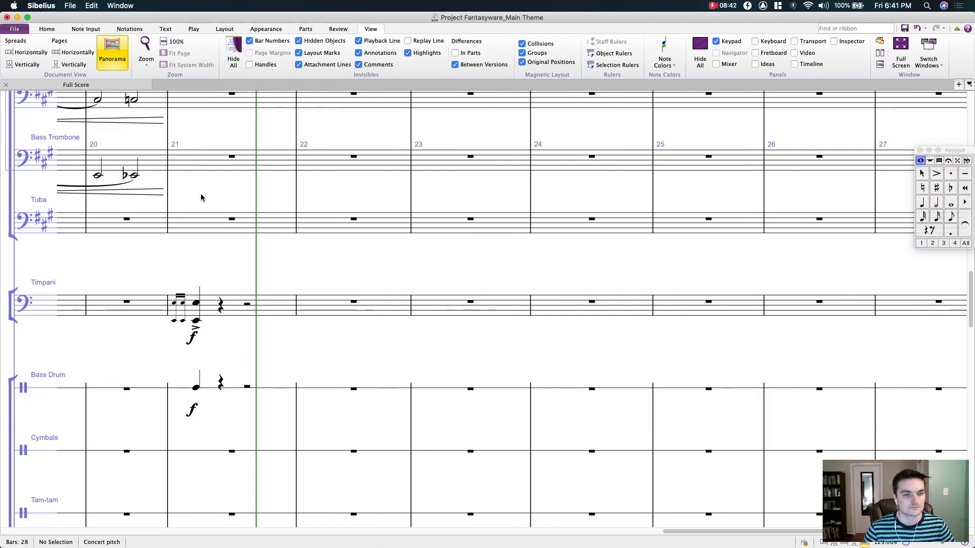
Step: Select bar 21 in the Timpani and Bass Drum staves and play it back
drag(114, 276, 397, 242)
click(486, 277)
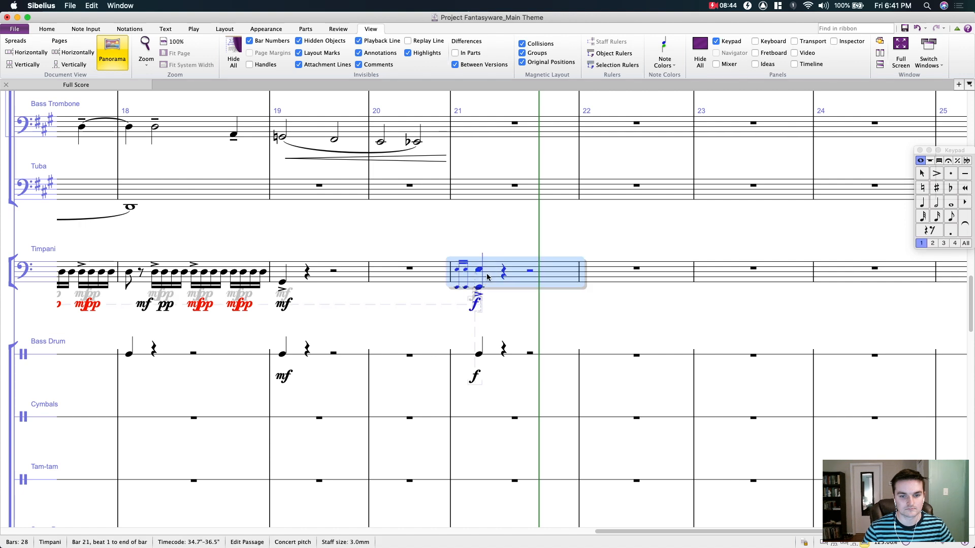
shift+click(491, 359)
key(space)
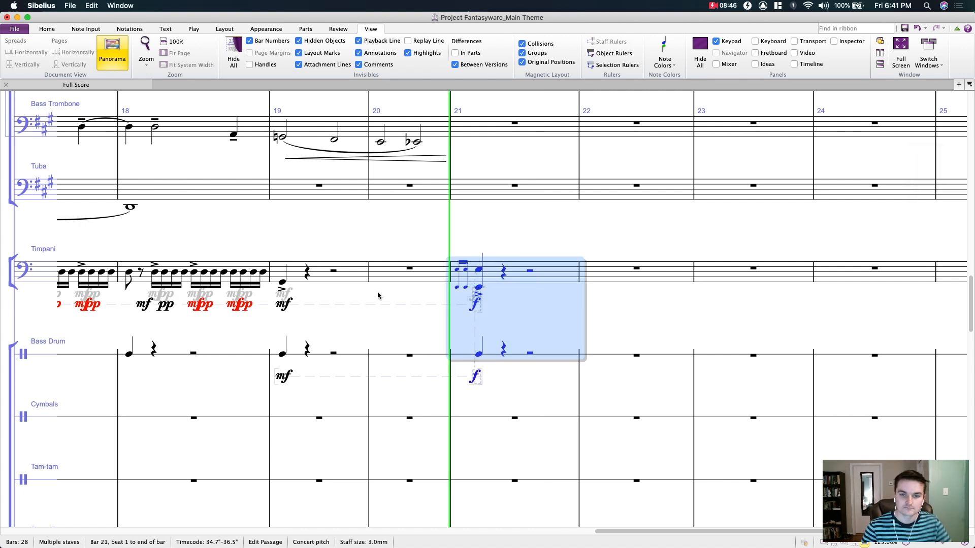
key(Escape)
Step: Copy the Bass Drum's bar 21 to the Cymbals staff and lengthen its note to a whole note tied to another in bar 22
scroll(672, 323, down, 3)
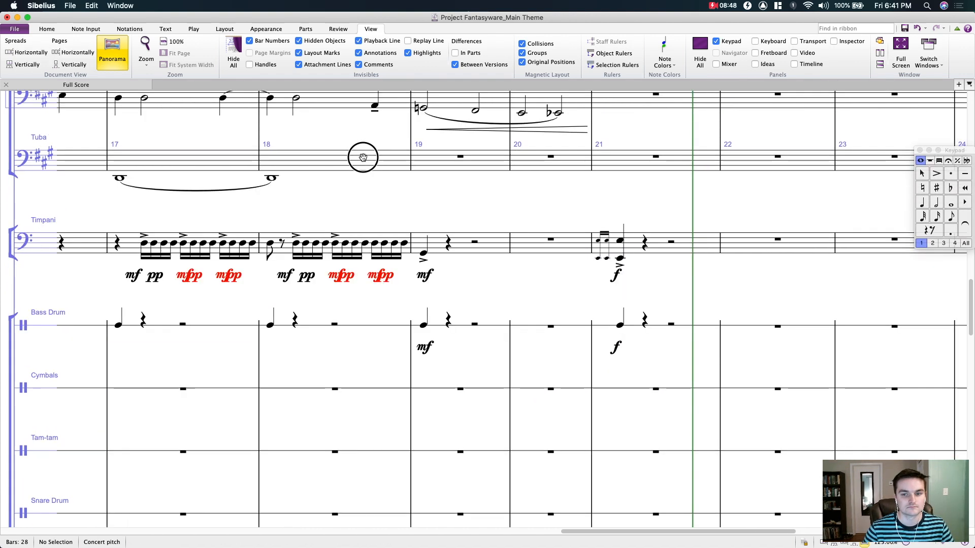
click(567, 271)
alt+click(488, 339)
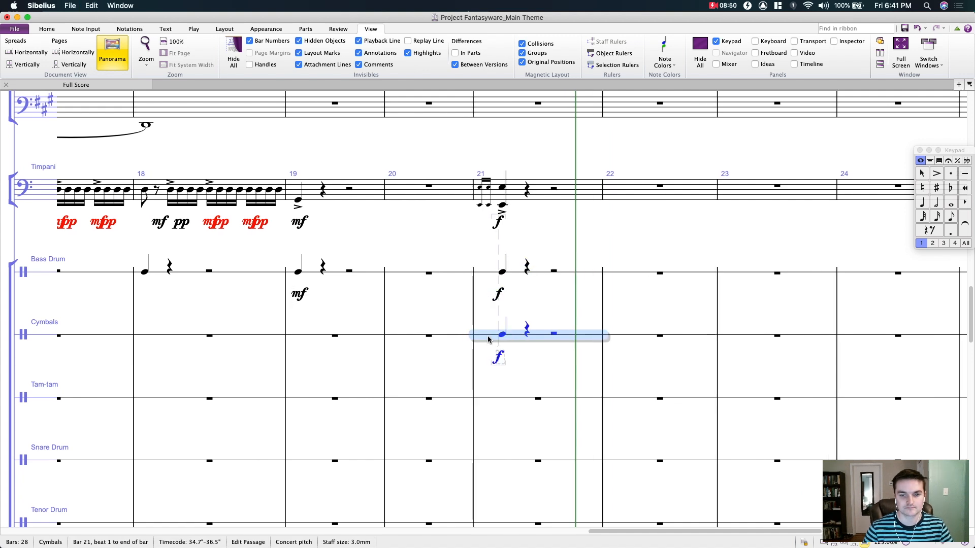
click(501, 333)
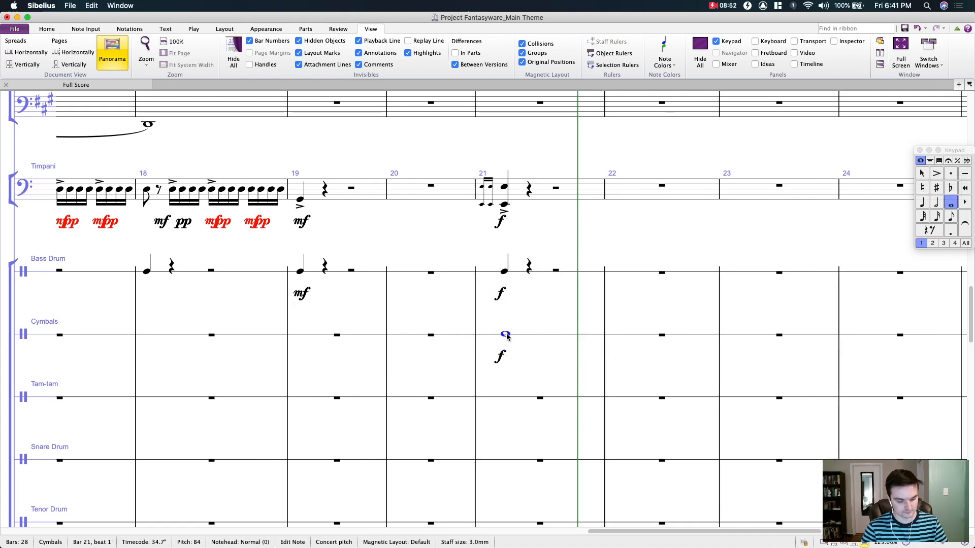
key(Escape)
Step: Play back the full score from the Timpani note in bar 19 to the end, following the strings and piano
click(299, 201)
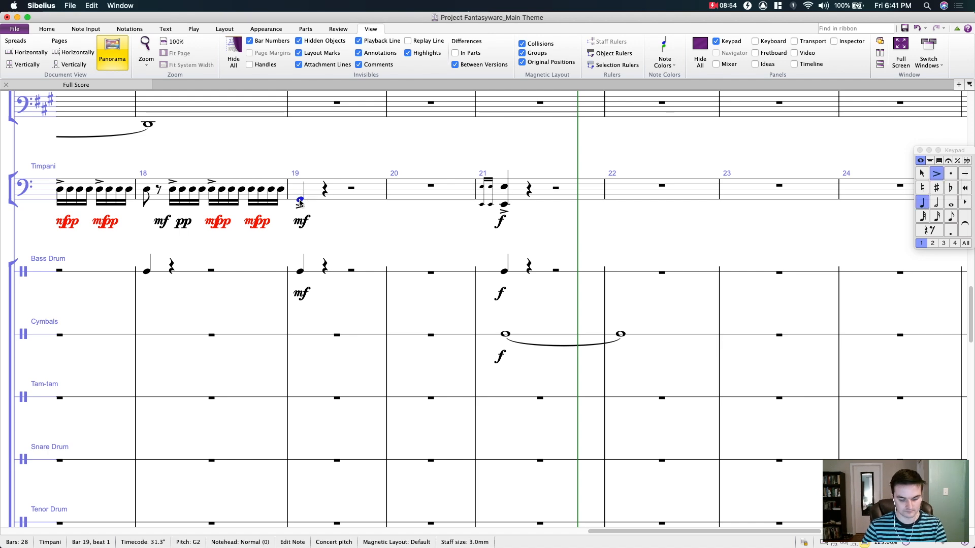
key(p)
scroll(451, 208, down, 15)
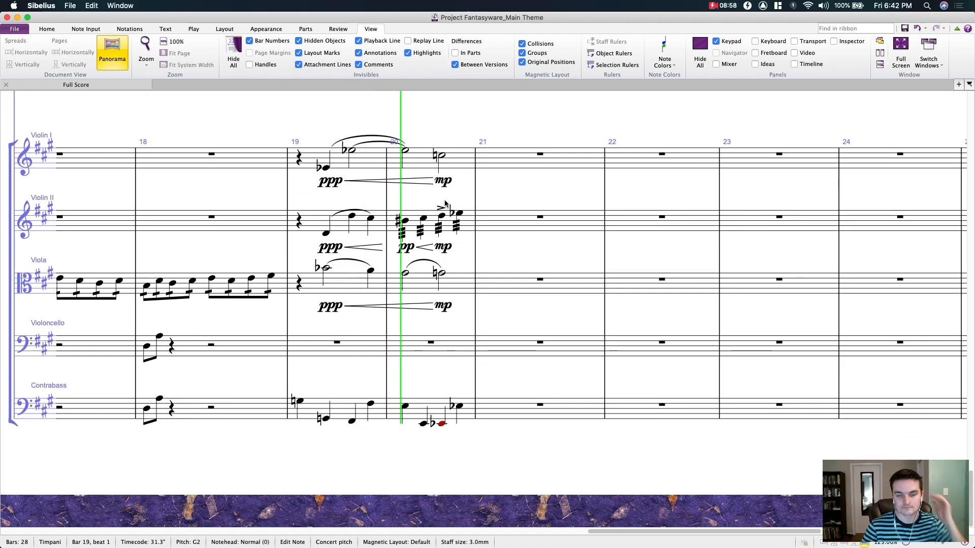
drag(524, 131, 485, 106)
drag(398, 154, 359, 197)
drag(476, 159, 289, 456)
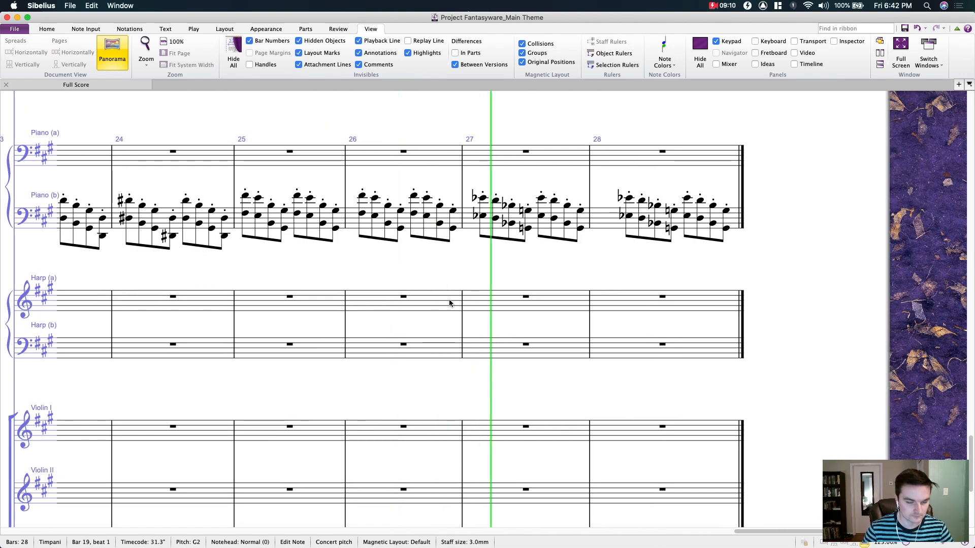
drag(504, 259, 542, 231)
scroll(557, 225, up, 3)
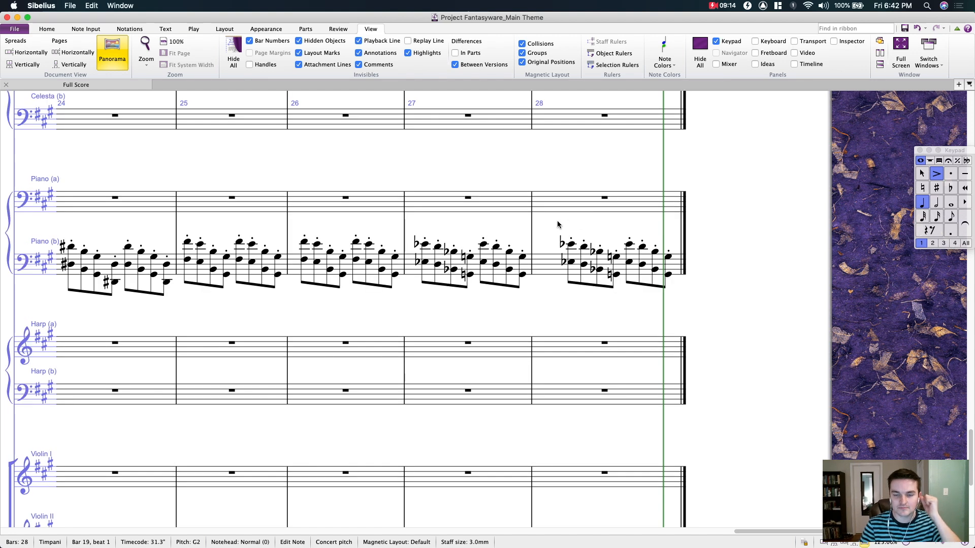
key(Escape)
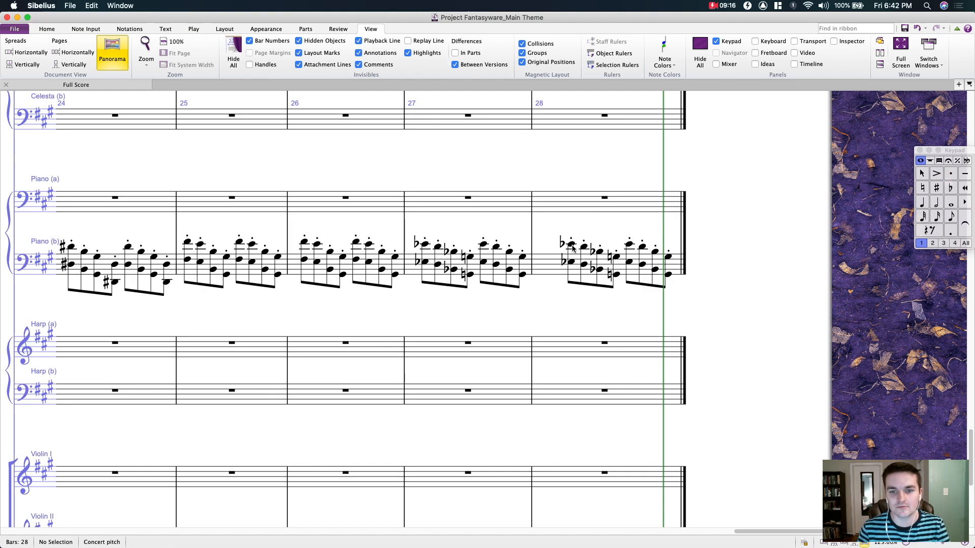
Step: Rewrite bar 28 of Piano (b) as descending eighth-note octaves on E#, D#, D, C, D#, D, A# and G
click(571, 246)
key(super+z)
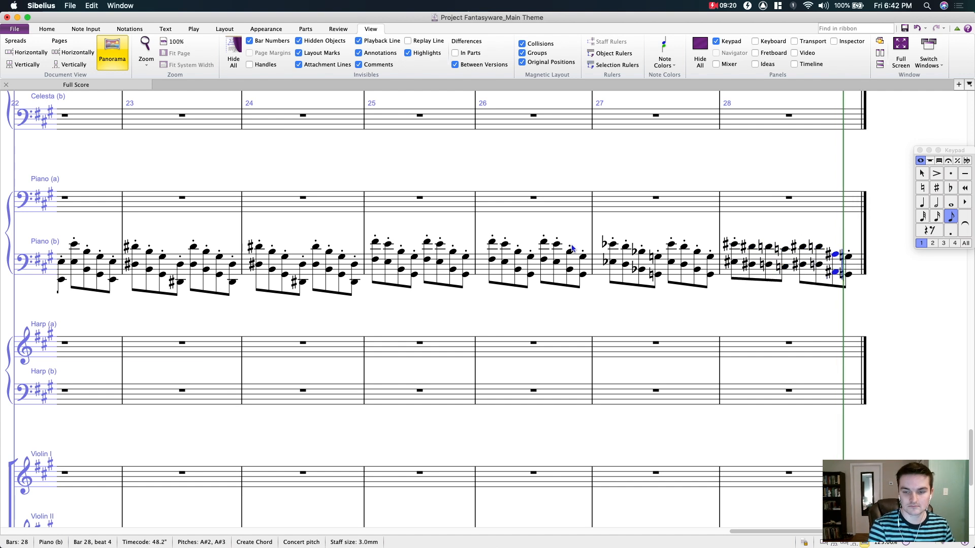
key(super+z)
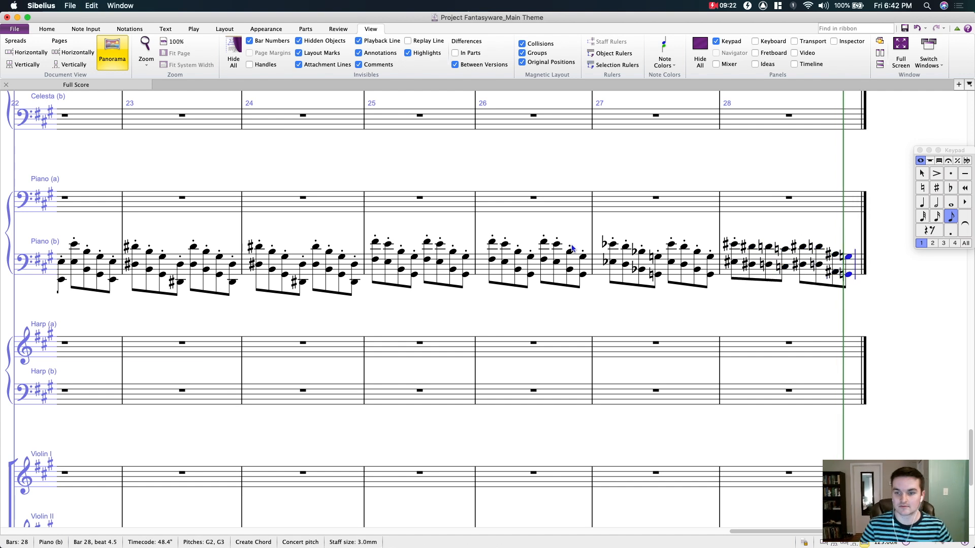
click(920, 176)
Step: Respell the sharps in Piano (b) bar 28 enharmonically as F, Eb and Bb, and mark the whole bar staccato
click(736, 243)
key(Return)
key(Right)
key(Return)
key(Right)
key(Right)
key(Right)
key(Return)
key(Right)
key(Right)
key(Return)
key(Return)
click(750, 265)
key(Return)
click(798, 265)
key(Return)
click(826, 273)
key(Return)
drag(763, 312, 582, 323)
click(616, 282)
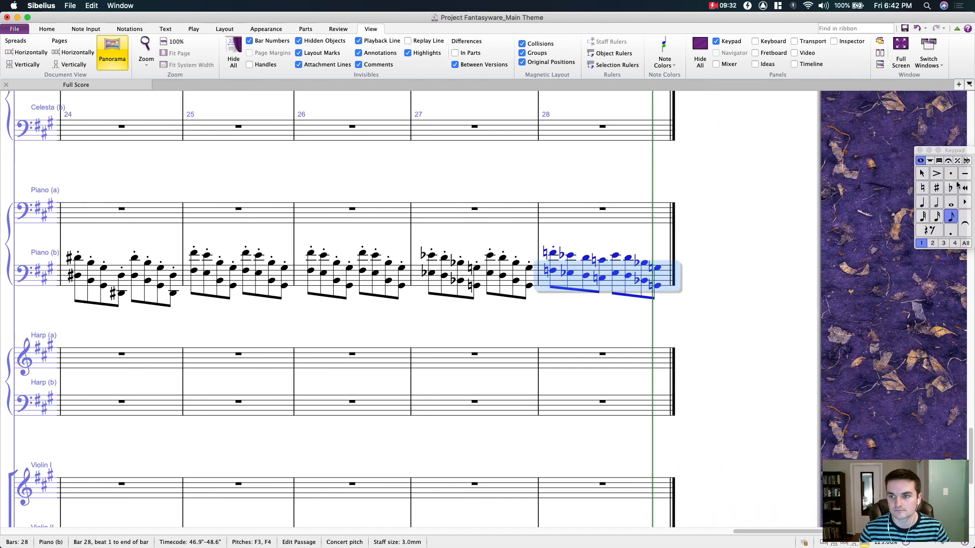
Step: Rewrite bar 28 of the Bass Clarinet as eighth notes F, Eb, D, C, Eb, D, Bb and G with flat spellings
scroll(605, 178, up, 10)
scroll(613, 161, up, 10)
click(553, 302)
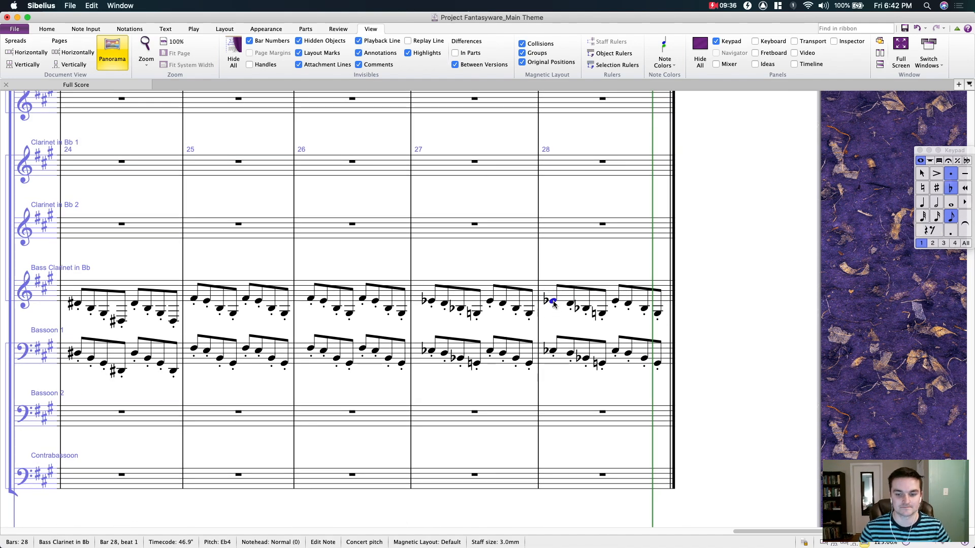
key(8)
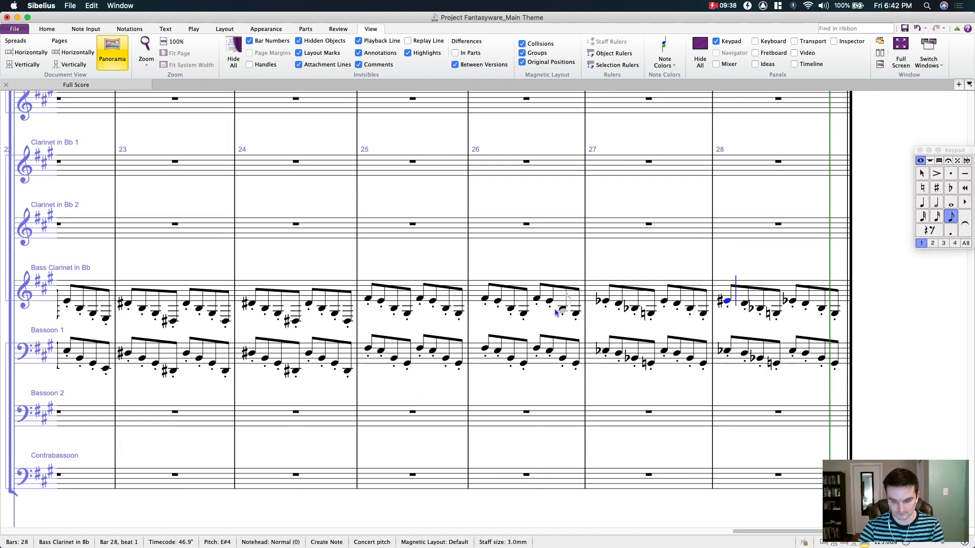
key(super+z)
key(Return)
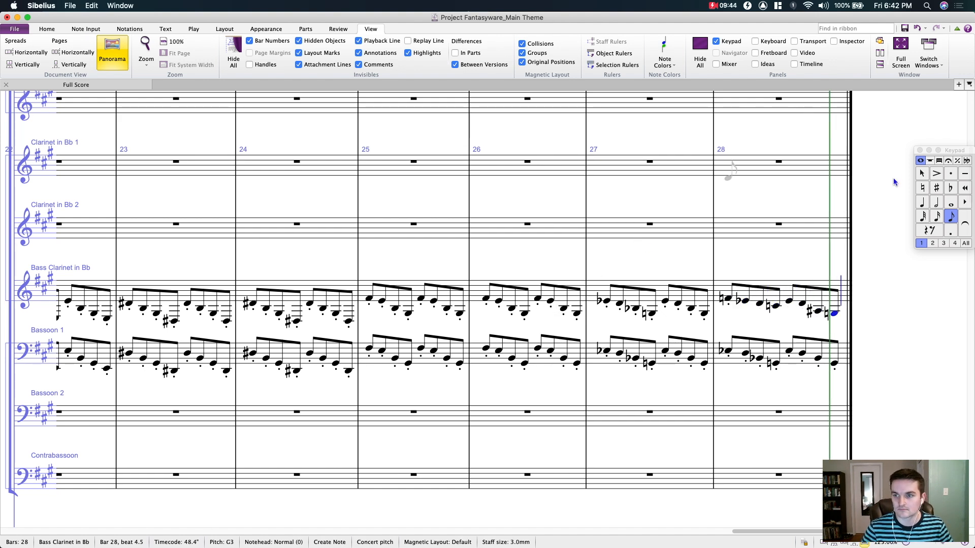
click(821, 310)
key(Return)
click(884, 316)
Step: Try replacing the opening key signature at bar 1 with Atonal/No key, and return to the closing bars
drag(768, 531, 10, 531)
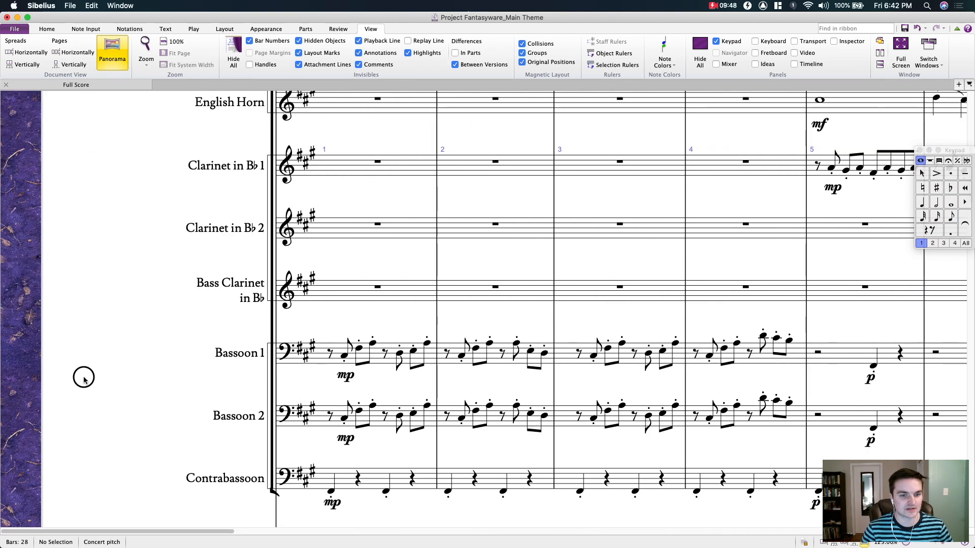
click(129, 29)
click(31, 53)
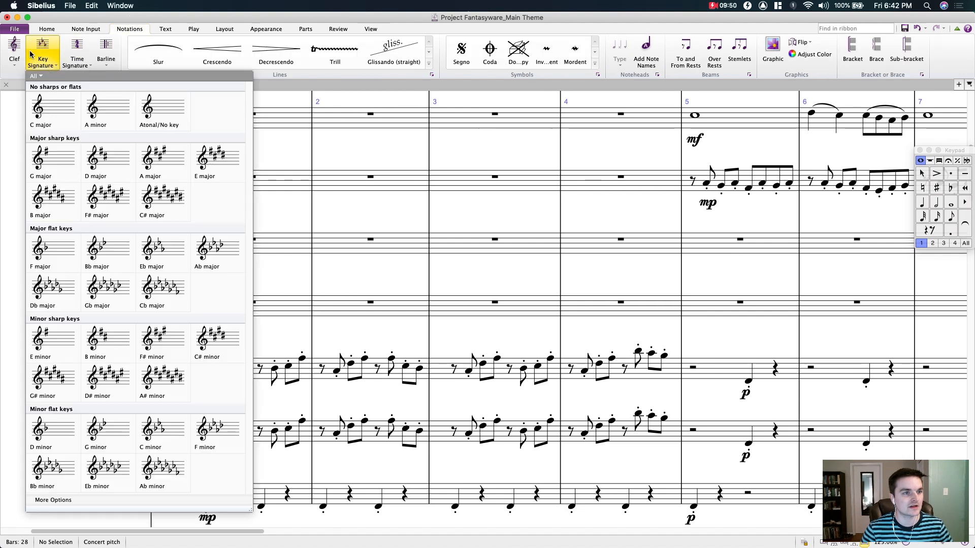
click(178, 130)
click(174, 244)
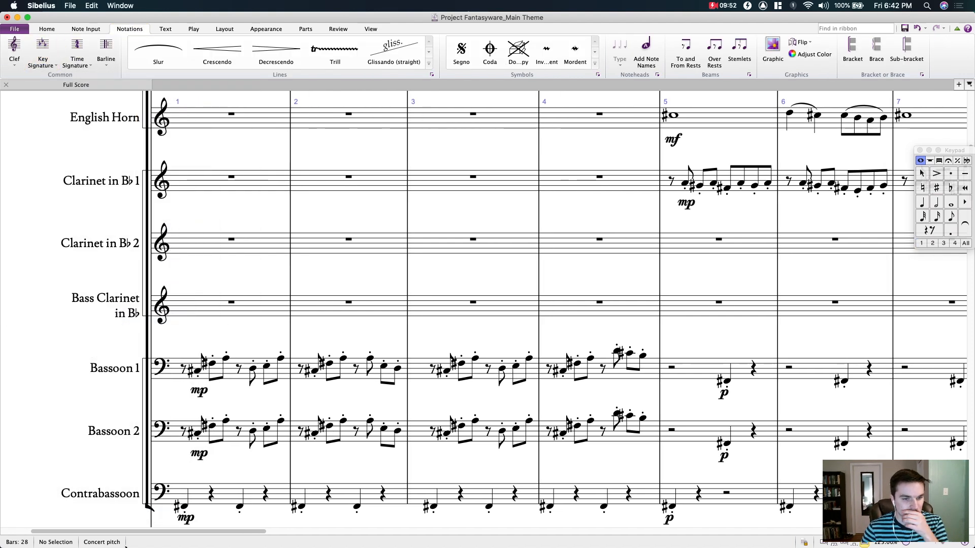
drag(162, 525, 967, 503)
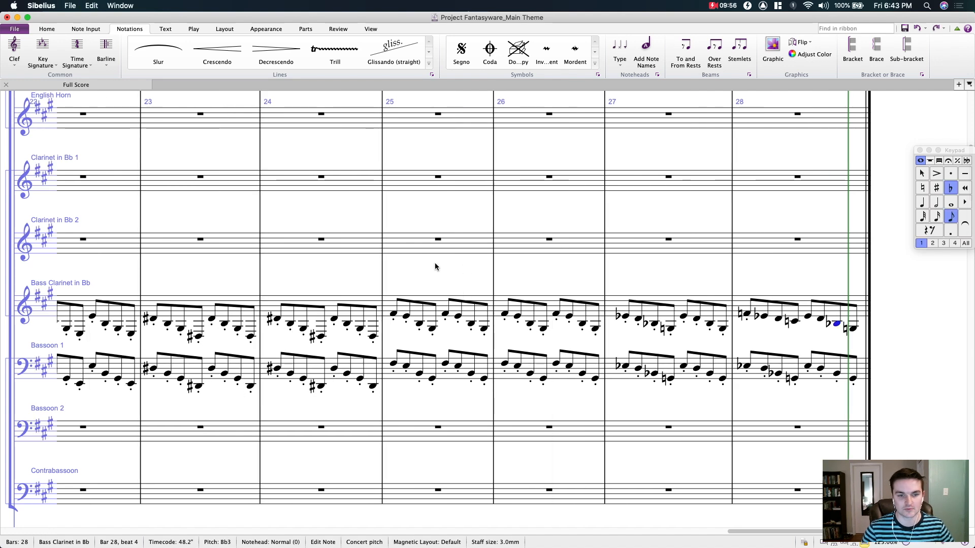
Step: Select bar 28 in the Bass Clarinet staff and mark all its notes staccato
click(398, 250)
scroll(516, 221, down, 3)
scroll(516, 221, down, 2)
click(644, 206)
click(700, 205)
click(950, 174)
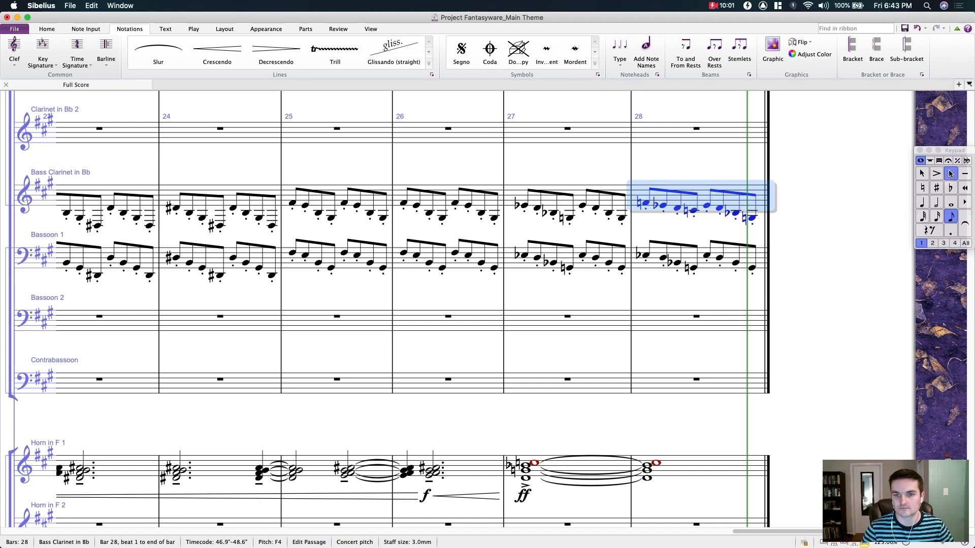
Step: Copy the bass clarinet's bar 28 into Bassoon 1 bar 28 and transpose it down an octave
click(705, 255)
click(701, 253)
key(super+v)
key(super+Down)
drag(442, 293, 690, 174)
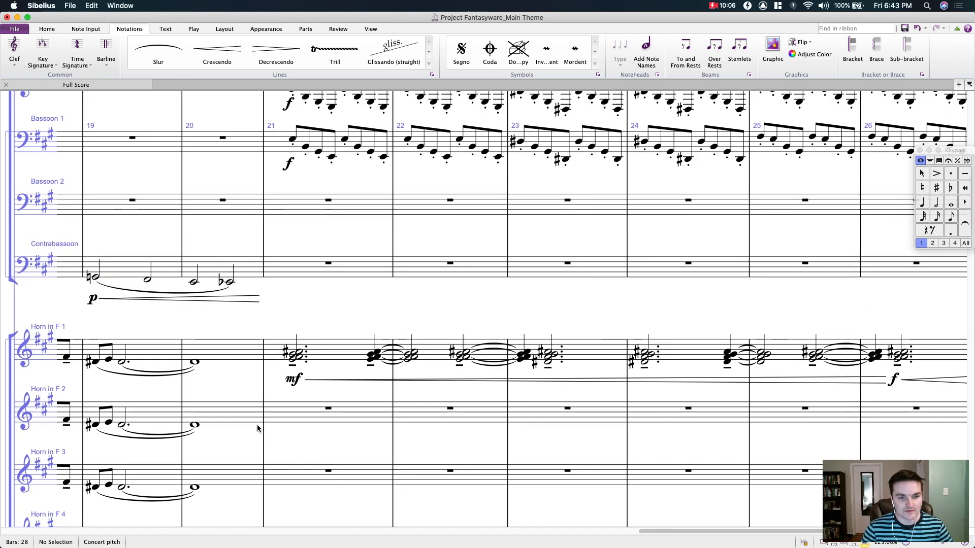
Step: Change the Horn in F 1 dynamic at bar 21 to f and remove the long hairpin that follows it
double_click(297, 376)
text(f)
key(Escape)
Step: Add accents to the tenuto chords of Horn in F 1 in bars 21 to 26
click(308, 354)
super+click(377, 353)
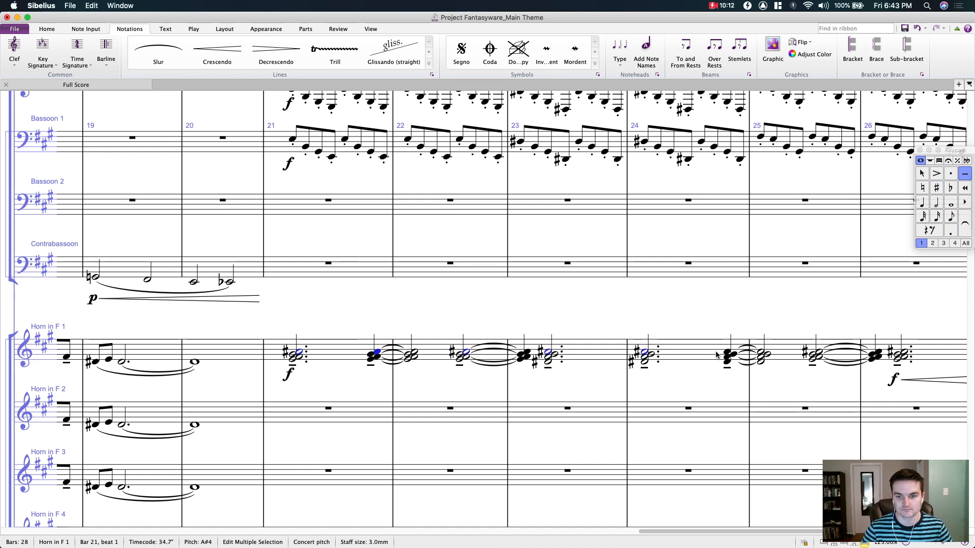
scroll(678, 285, right, 5)
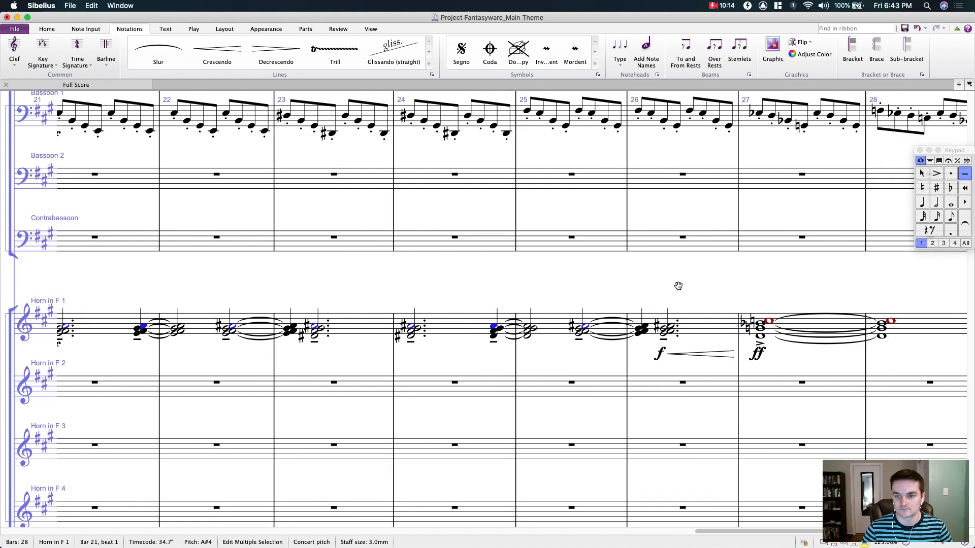
click(935, 174)
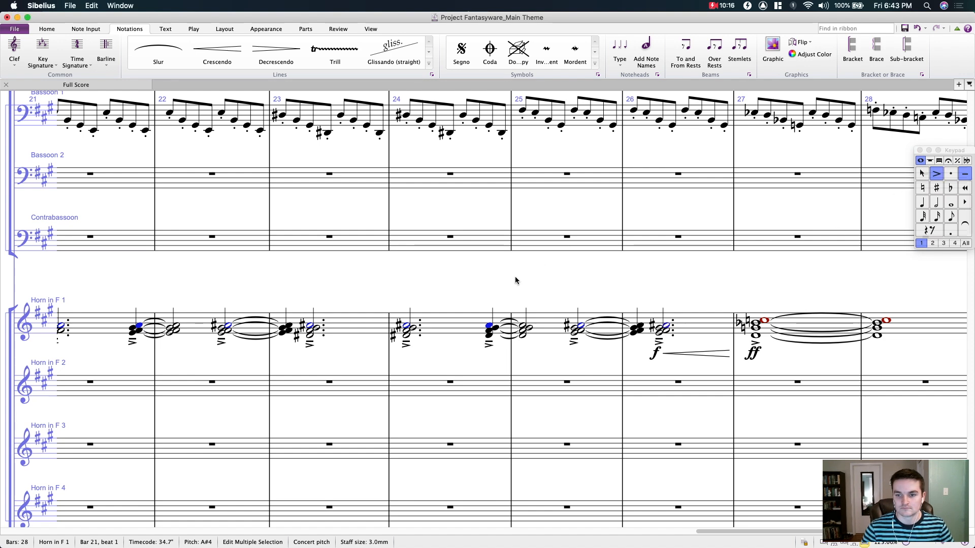
click(447, 264)
Step: Play the score back from bar 18 and review the staves around bars 21 to 25
scroll(436, 262, left, 10)
click(225, 312)
key(p)
scroll(336, 316, down, 10)
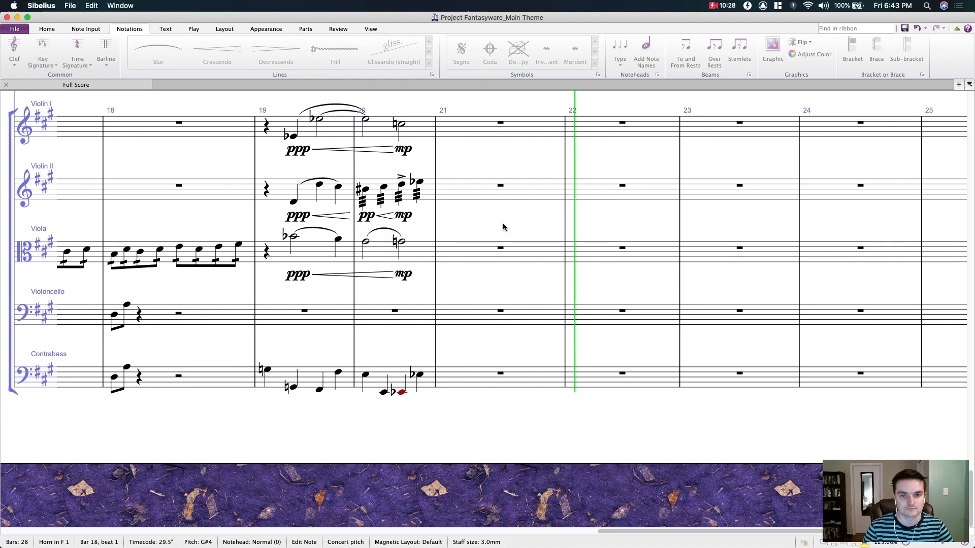
scroll(526, 194, up, 10)
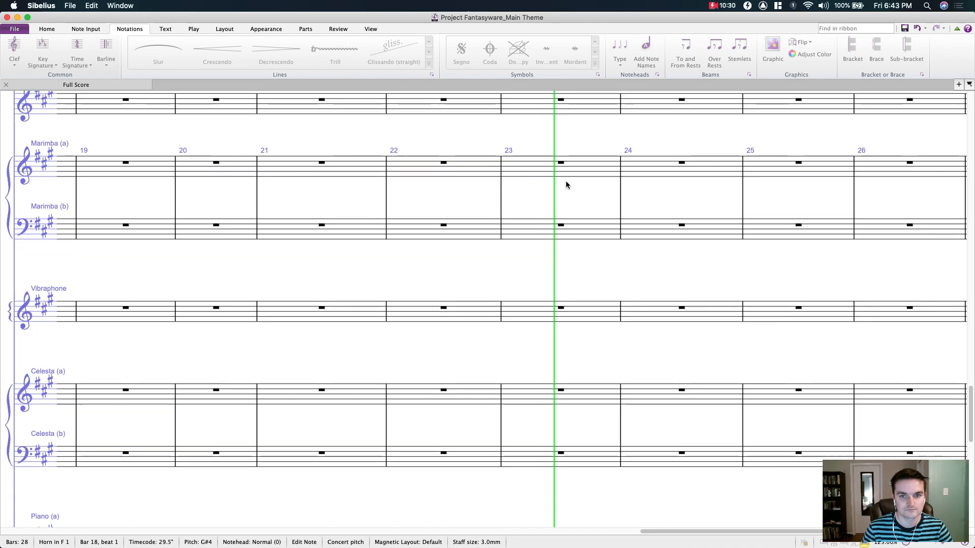
scroll(558, 182, up, 15)
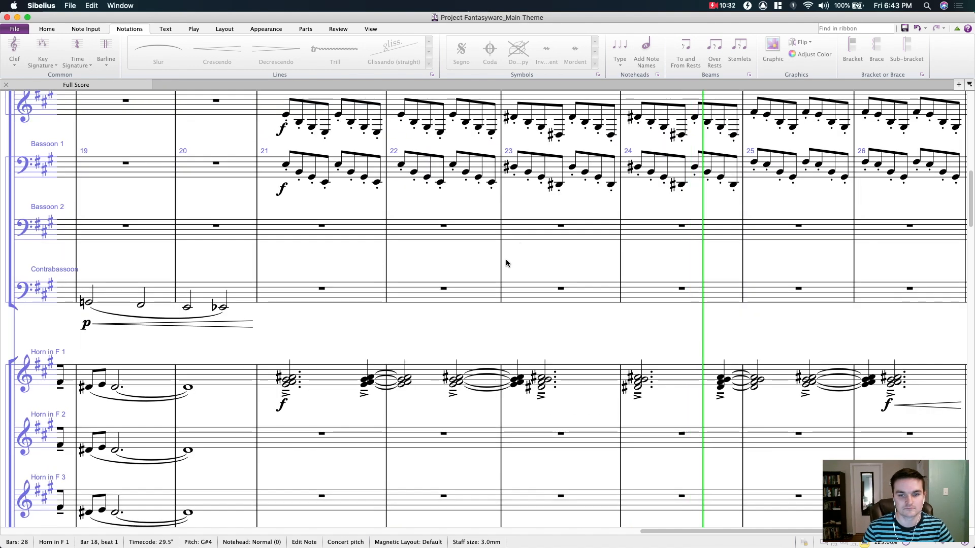
drag(481, 346, 58, 209)
key(space)
Step: Select bars 21 to 26 of Horn in F 1 and remove the tenuto marks, keeping the accents
click(509, 252)
drag(413, 193, 633, 192)
click(721, 242)
drag(389, 180, 724, 187)
shift+click(325, 245)
click(966, 175)
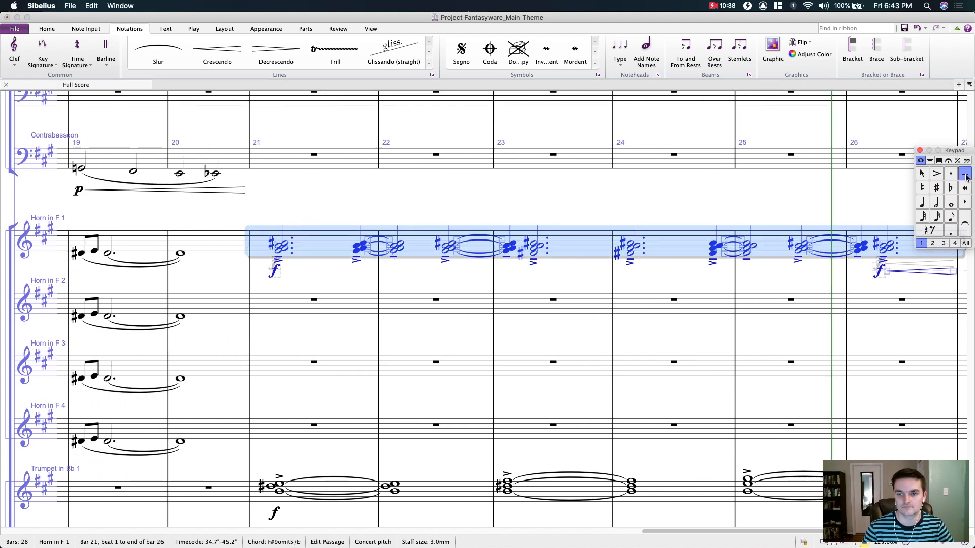
Step: Try shortening the first Horn in F 1 chord of bar 21 to a half note and dotting the first chord of bar 22
drag(445, 184, 399, 170)
click(377, 217)
key(.)
click(499, 216)
key(.)
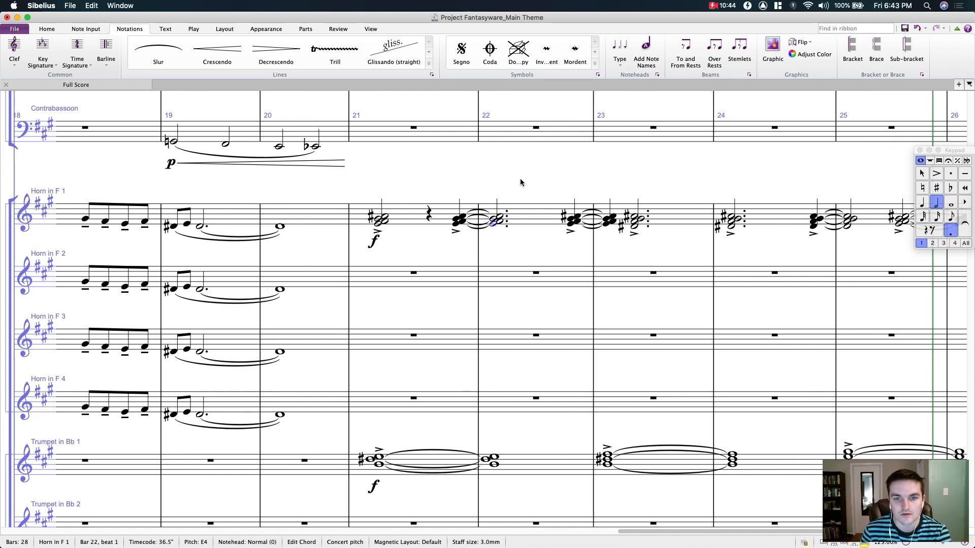
drag(525, 175, 318, 171)
key(super+z)
key(super+z)
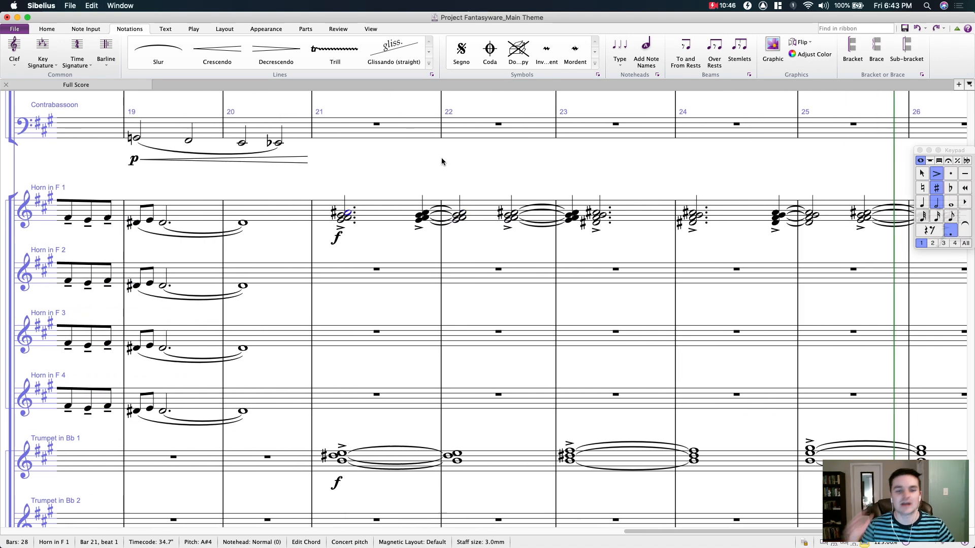
click(413, 152)
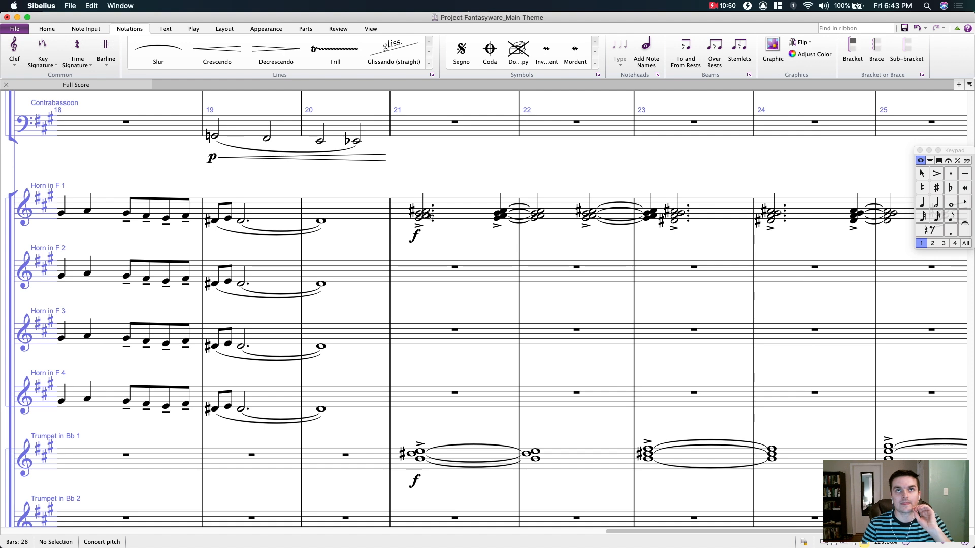
click(459, 201)
click(454, 178)
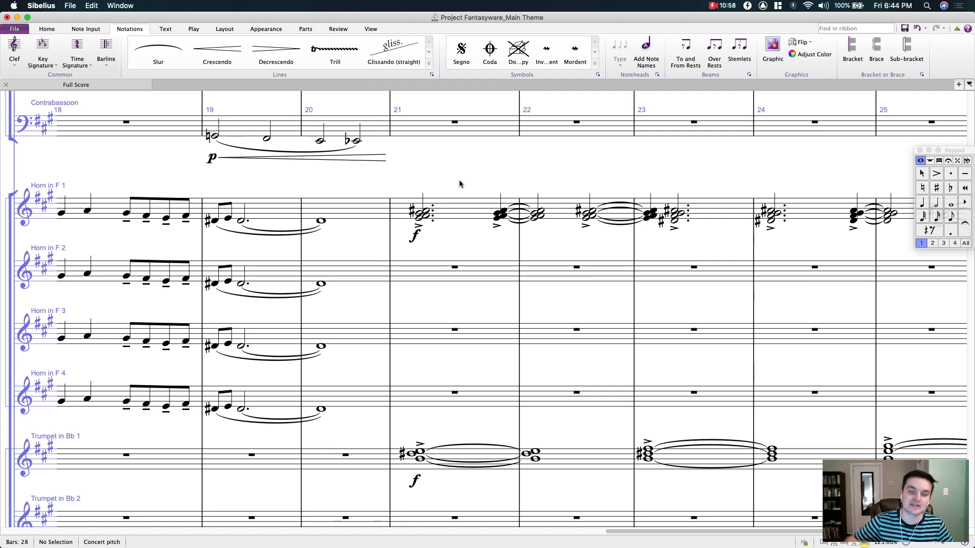
drag(456, 192, 445, 190)
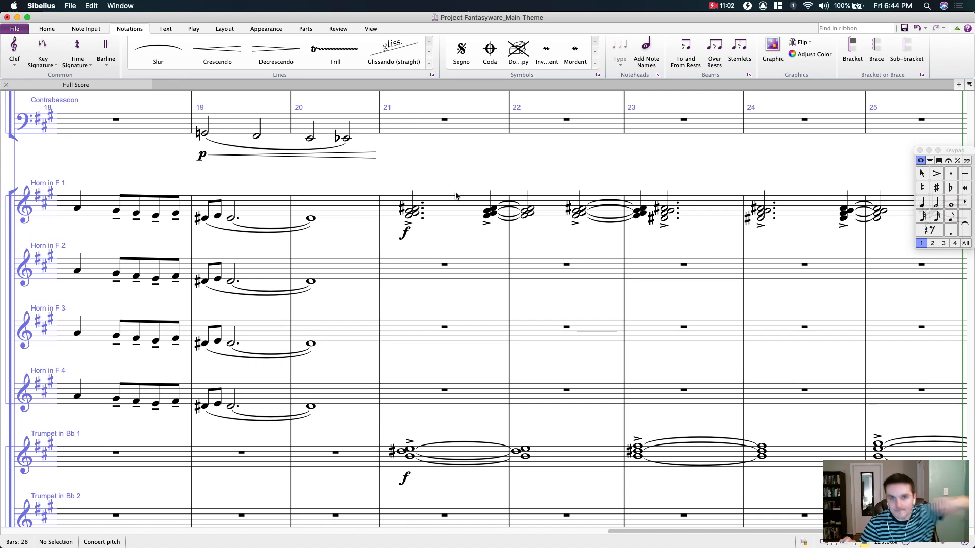
drag(465, 180, 364, 201)
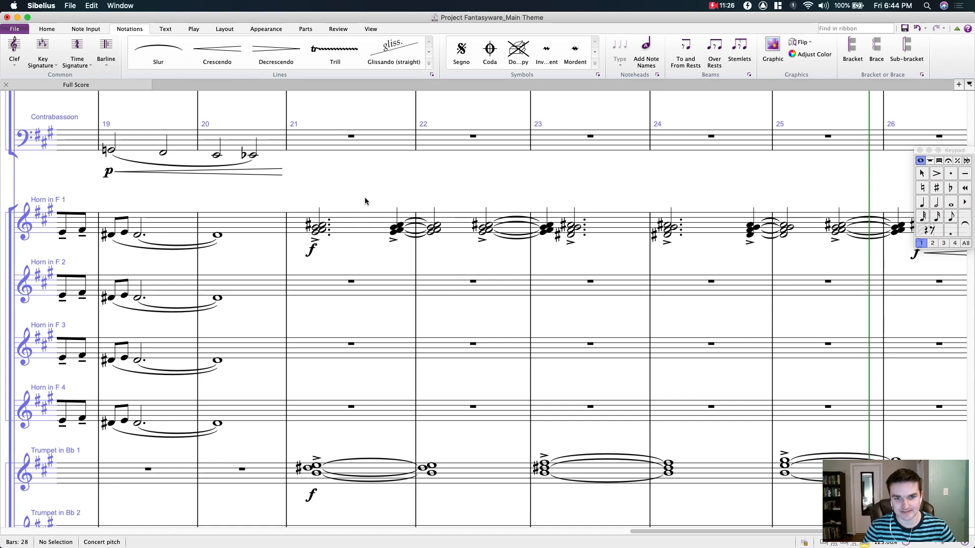
drag(343, 190, 395, 186)
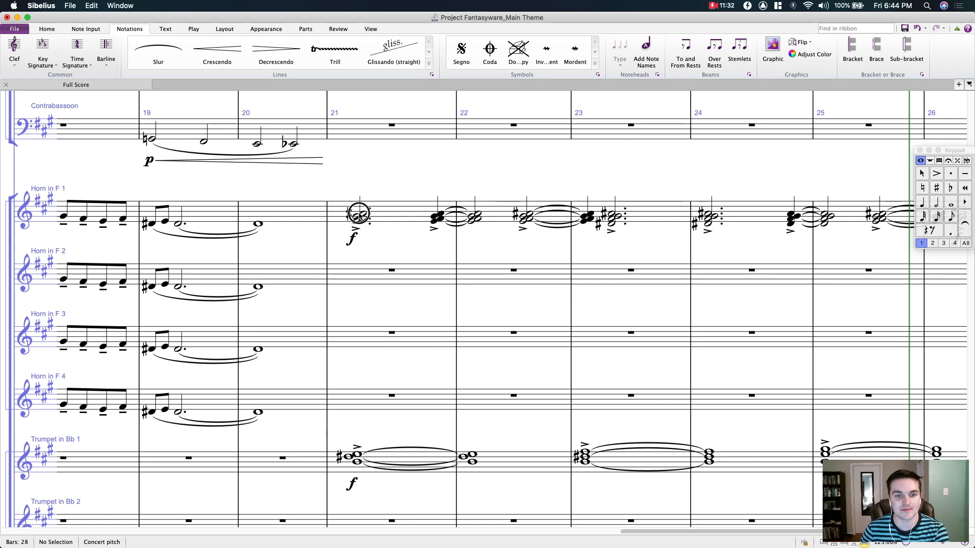
Step: In Horn in F 1, shorten bar 21's first chord to a half note and bar 22's first chord to a quarter note
click(360, 216)
key(.)
click(471, 221)
key(4)
drag(500, 180, 329, 180)
Step: Replace the tied quarter-note chord at the start of Horn in F 1 bar 23 with a rest and delete the leftover ties before it
click(413, 214)
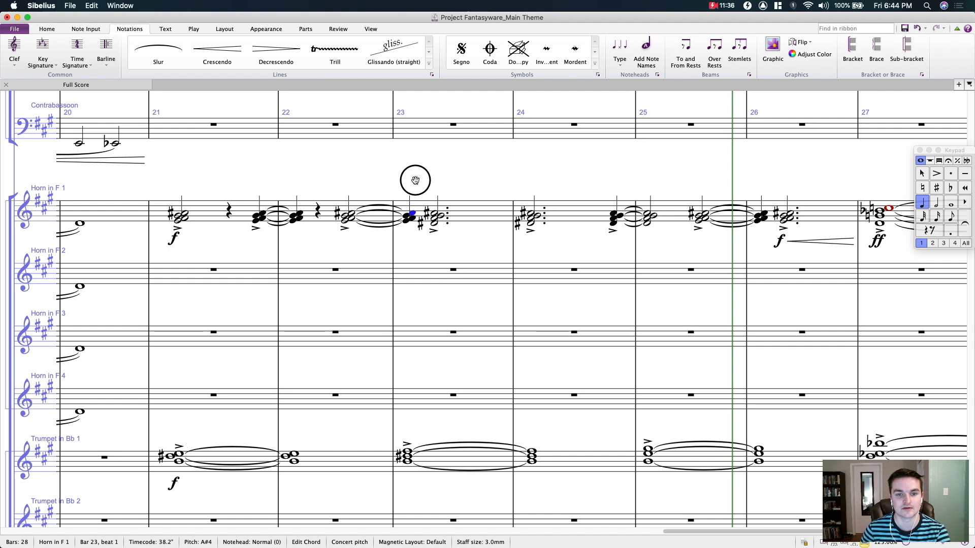
drag(427, 179, 288, 178)
shift+click(268, 221)
key(Delete)
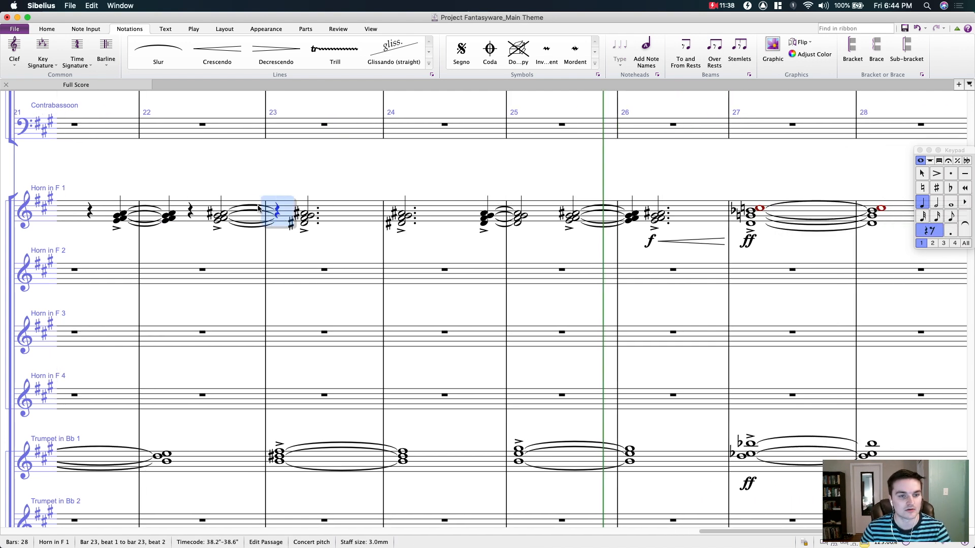
click(256, 205)
key(Delete)
click(251, 210)
key(Delete)
click(246, 227)
key(Delete)
click(248, 225)
key(Delete)
click(352, 247)
Step: Shorten the dotted Horn in F 1 chords in bars 23 and 24 to half notes, and bar 25's first chord to a quarter note
scroll(344, 237, right, 3)
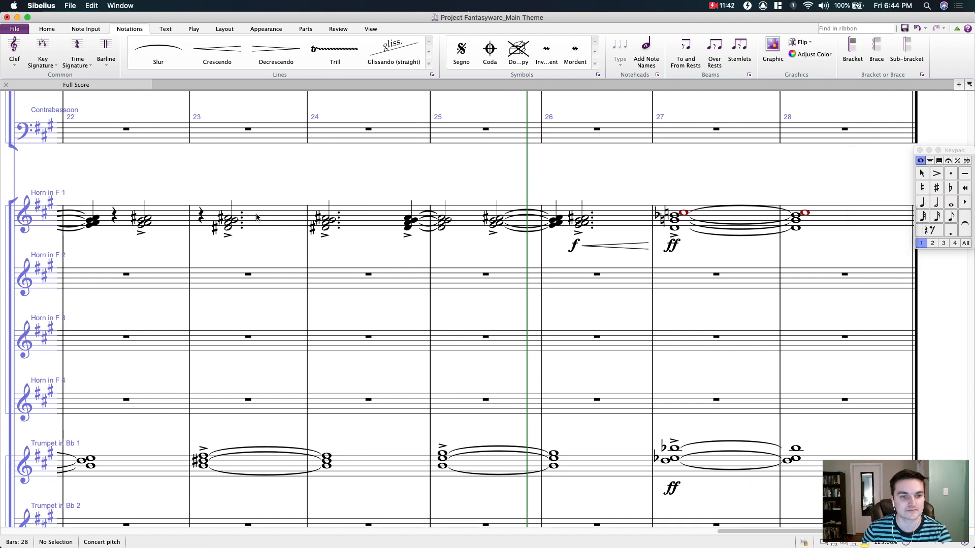
click(229, 228)
key(period)
click(326, 226)
key(period)
click(441, 226)
key(4)
Step: Replace the first Horn in F 1 chord of bar 26 with a rest and delete the leftover ties from bar 25
click(558, 221)
key(Delete)
click(541, 218)
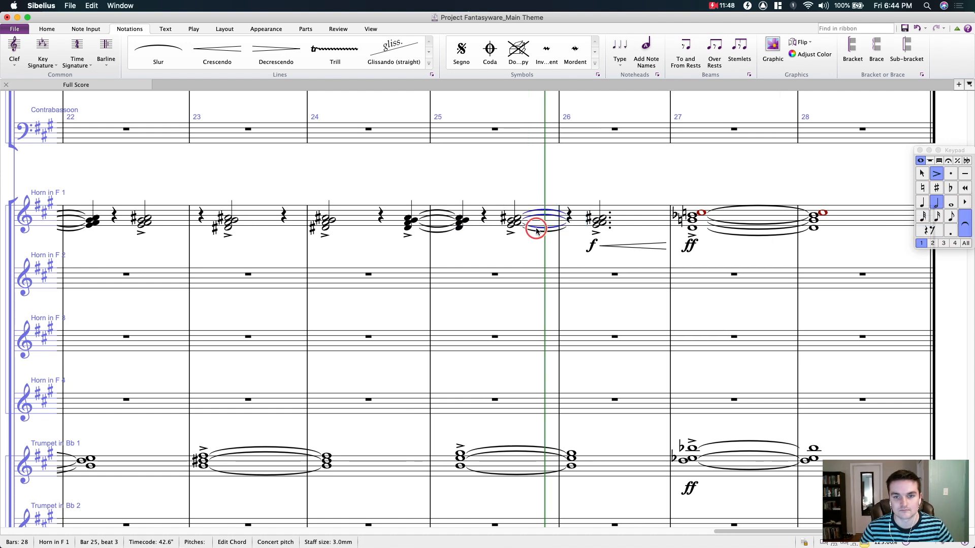
key(Delete)
click(617, 187)
Step: Play back the shortened horn chords from bar 19 through the closing bars
click(602, 220)
drag(619, 182, 608, 197)
scroll(619, 210, left, 6)
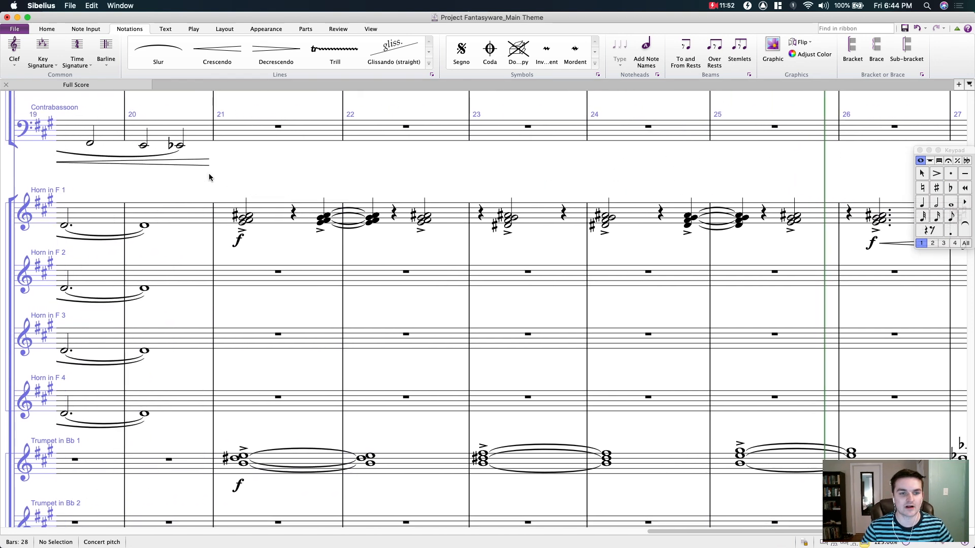
scroll(487, 163, left, 8)
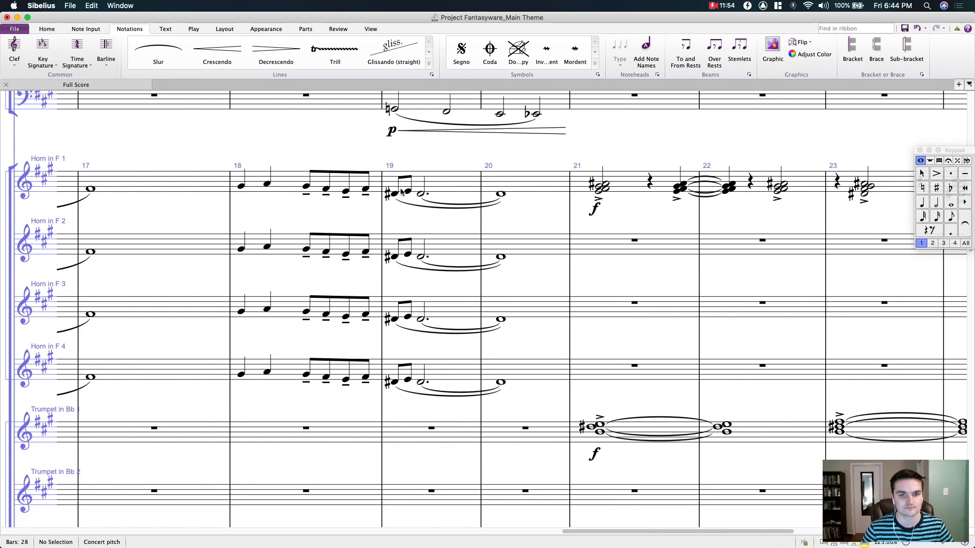
click(395, 194)
key(space)
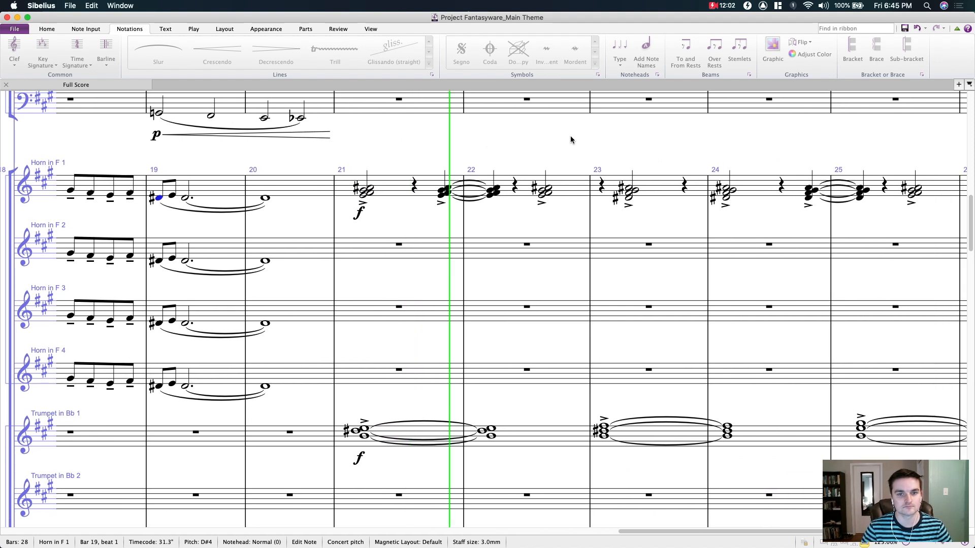
drag(298, 137, 359, 129)
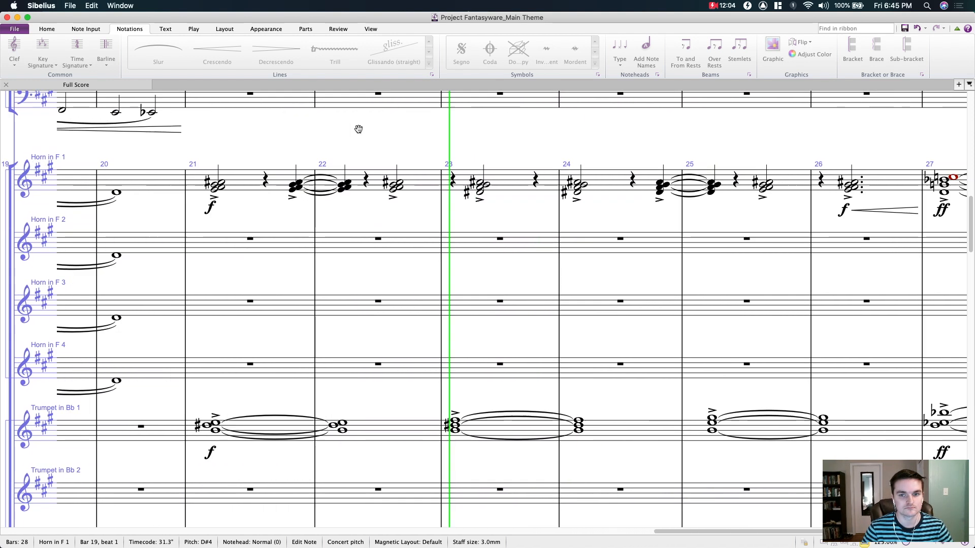
drag(445, 138, 278, 134)
drag(374, 137, 322, 139)
drag(473, 137, 583, 148)
drag(714, 151, 760, 152)
mouse_move(582, 147)
mouse_down()
mouse_move(479, 147)
mouse_move(588, 141)
mouse_up()
key(space)
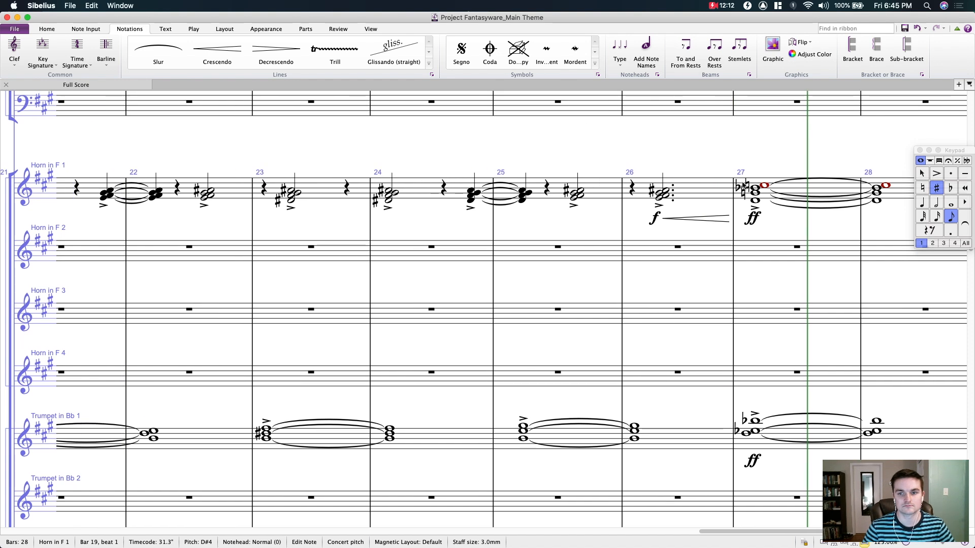
Step: Shorten the dotted Horn in F 1 chord in bar 26 to a half note
click(685, 196)
click(663, 194)
scroll(732, 194, left, 2)
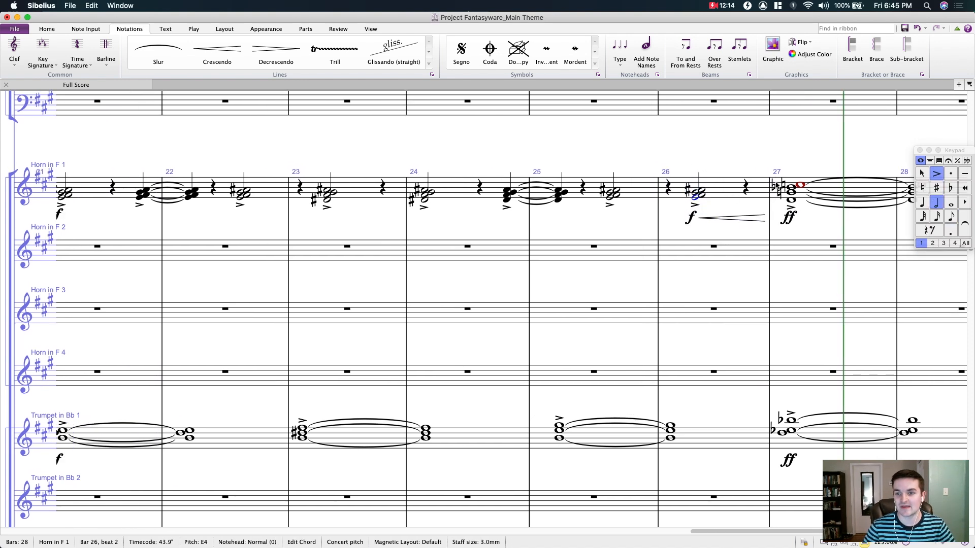
key(Right)
Step: Add tenuto marks to all the accented Horn in F 1 chords in bars 21 to 26
click(718, 188)
drag(609, 148, 862, 166)
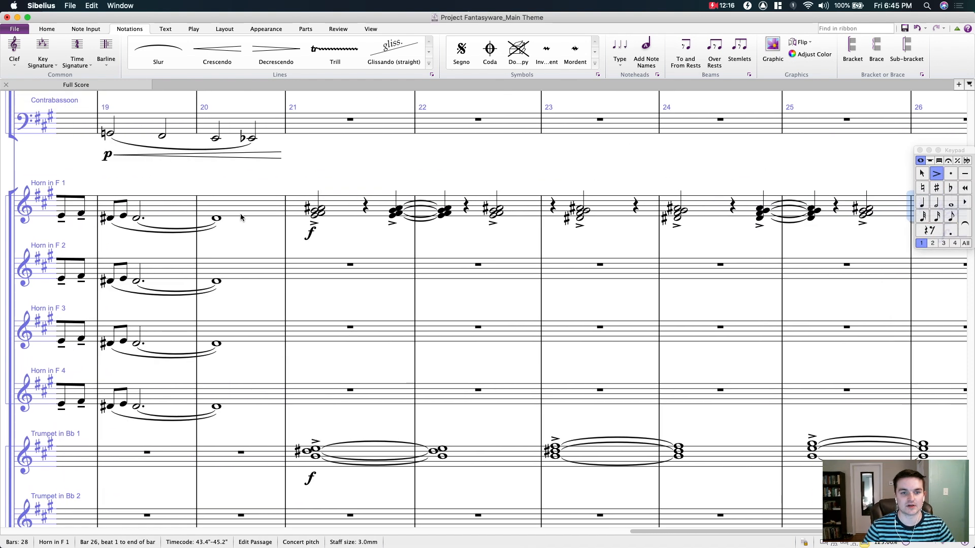
shift+click(324, 208)
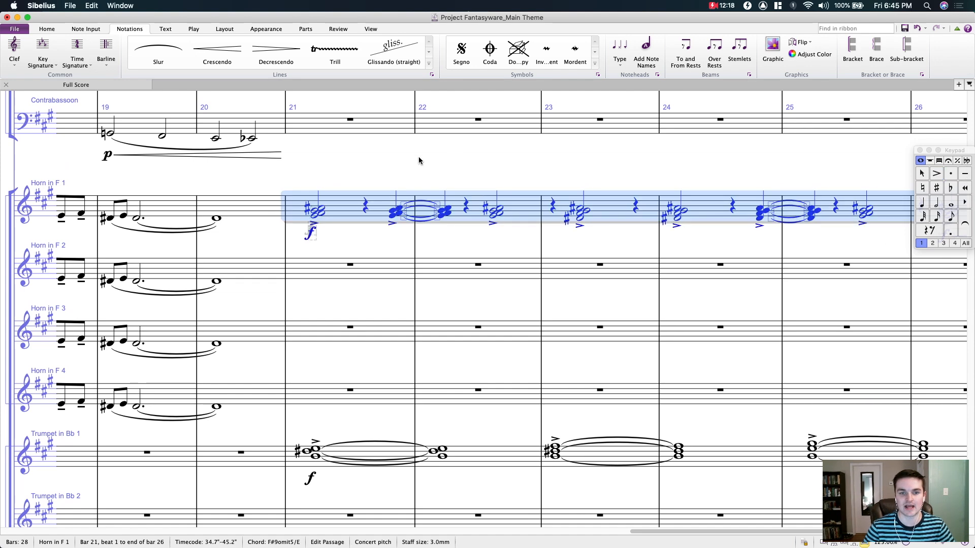
click(325, 213)
super+click(397, 208)
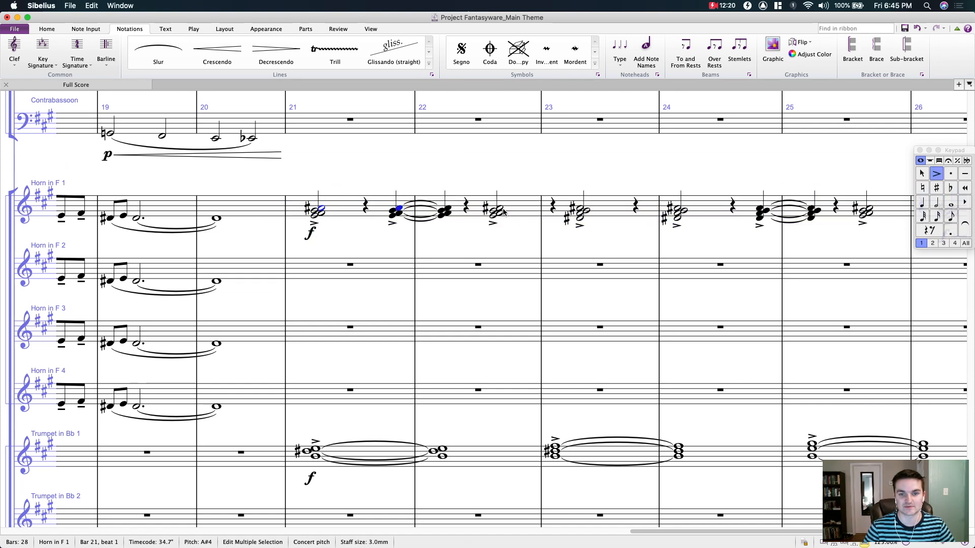
scroll(500, 211, right, 10)
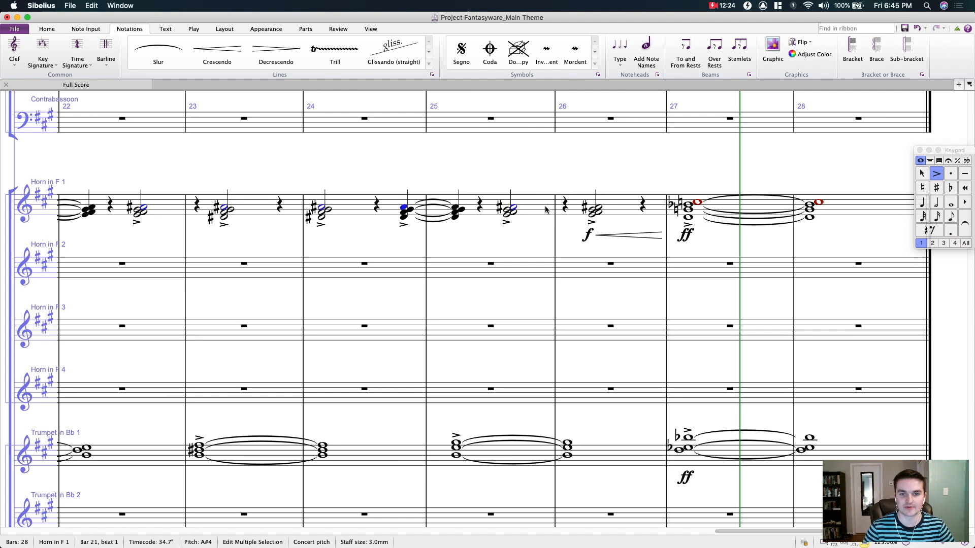
drag(544, 174, 508, 159)
drag(396, 196, 415, 192)
Step: Play back the horn passage from bar 21 and return to that bar
click(401, 224)
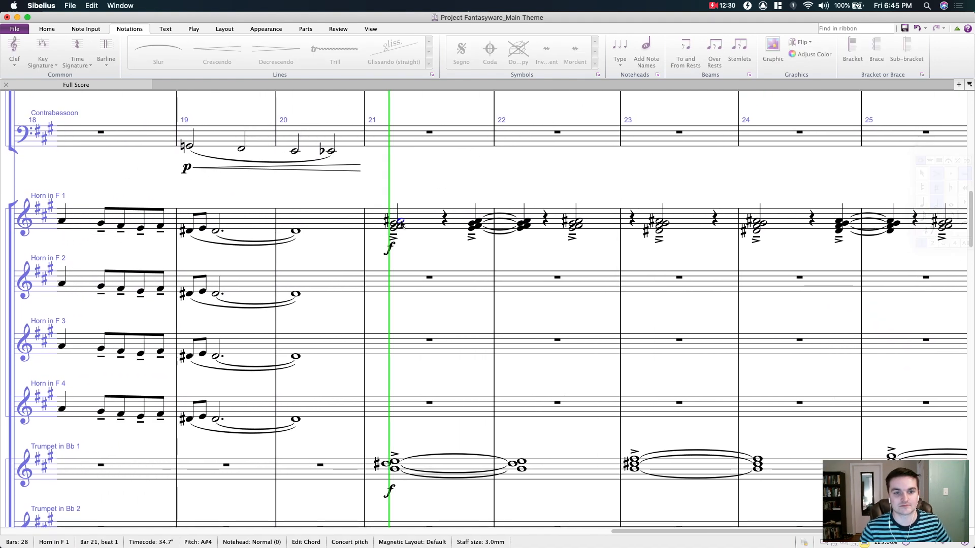
key(space)
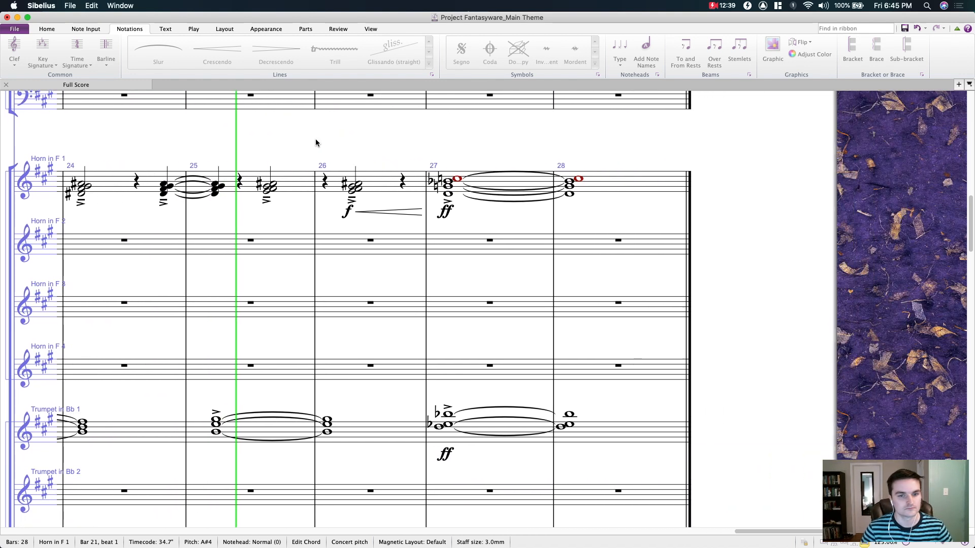
drag(323, 139, 806, 182)
key(space)
drag(427, 170, 804, 165)
drag(436, 170, 350, 172)
Step: Fill the quarter rest on beat 3 of Horn in F 1 bar 21 with an eighth-note chord of E4, F#4, G#4 and A#4
click(370, 211)
key(3)
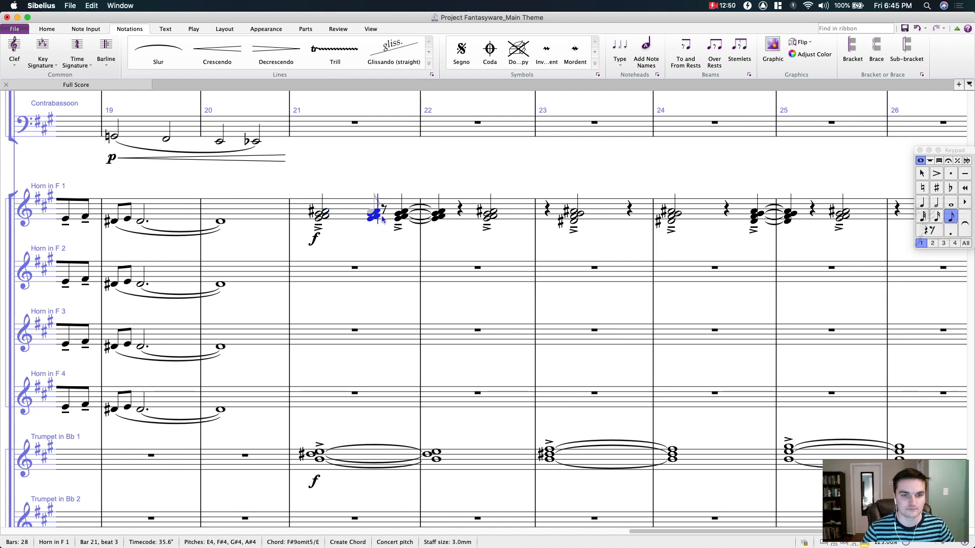
key(Left)
key(Right)
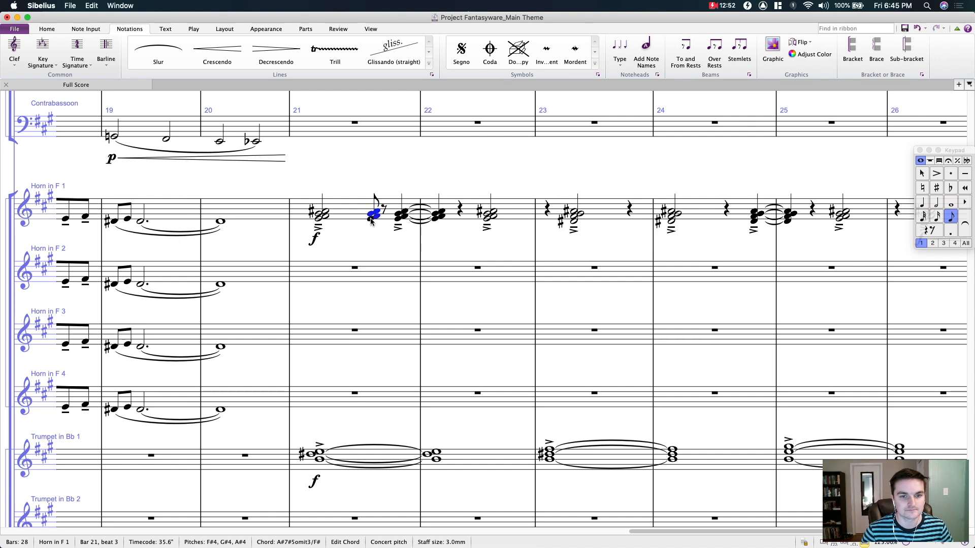
Step: Fill the quarter rests on beat 2 of bar 22 and beats 1 and 4 of bar 23 in Horn in F 1 with the eighth-note chord
alt+click(458, 210)
scroll(486, 171, right, 5)
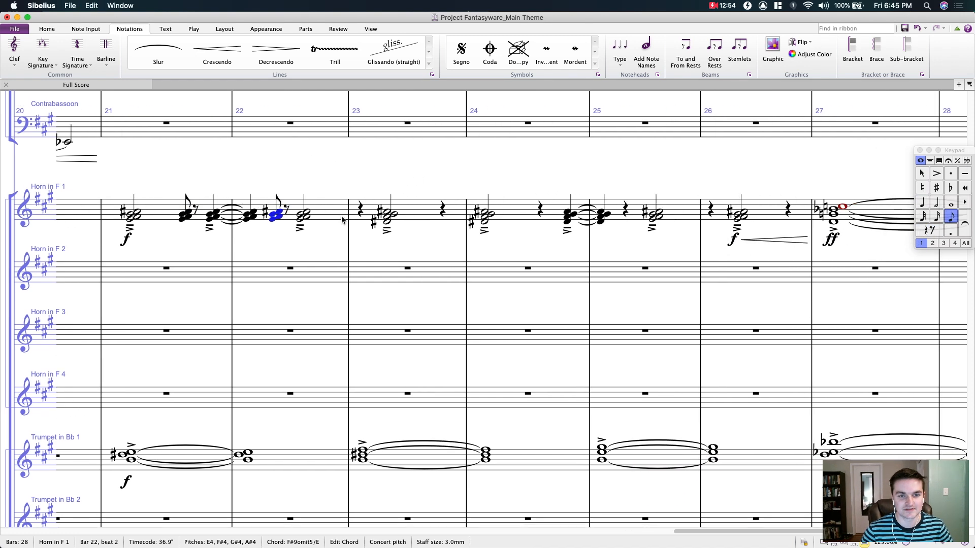
alt+click(360, 212)
scroll(307, 201, right, 4)
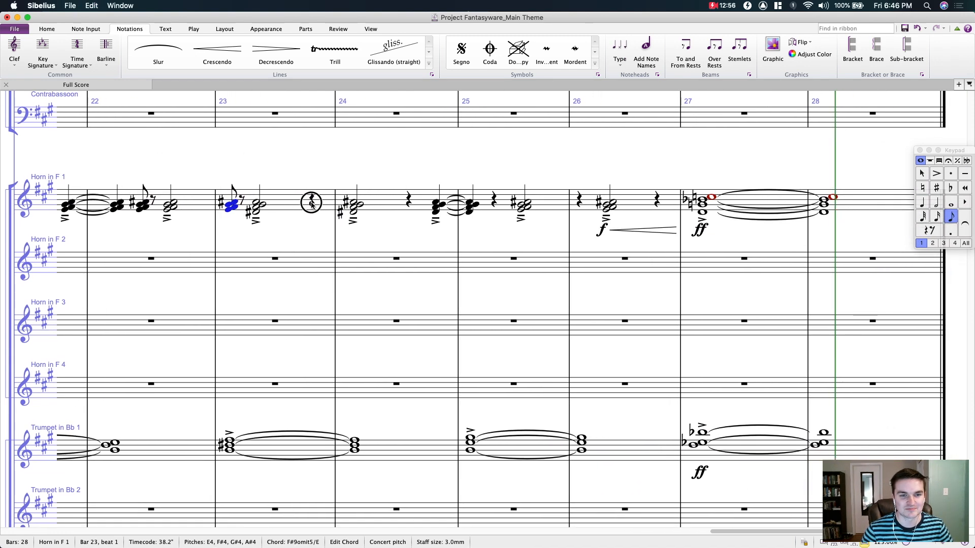
alt+click(312, 204)
click(412, 201)
key(super+v)
drag(313, 146, 531, 146)
key(super+z)
Step: Change the lowest note of the Horn in F 1 eighth-note chords on beats 1 and 4 of bar 23 to D#4
click(447, 212)
click(936, 188)
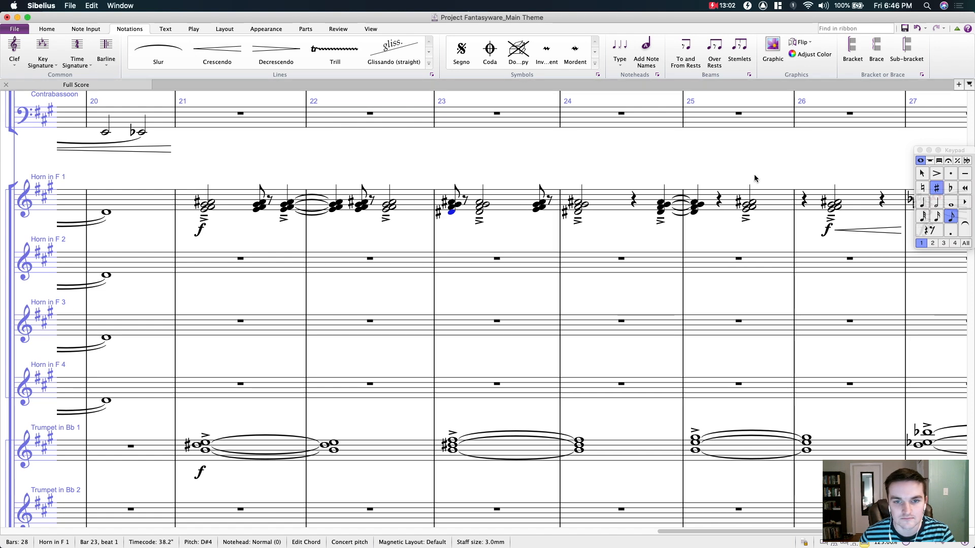
key(Right)
key(Right)
click(536, 211)
key(Right)
key(Right)
Step: Tie the Horn in F 1 half-note chords in bars 22 and 23 to the eighth-note chords that follow them
drag(527, 141, 712, 130)
double_click(628, 187)
key(KP_Enter)
double_click(533, 194)
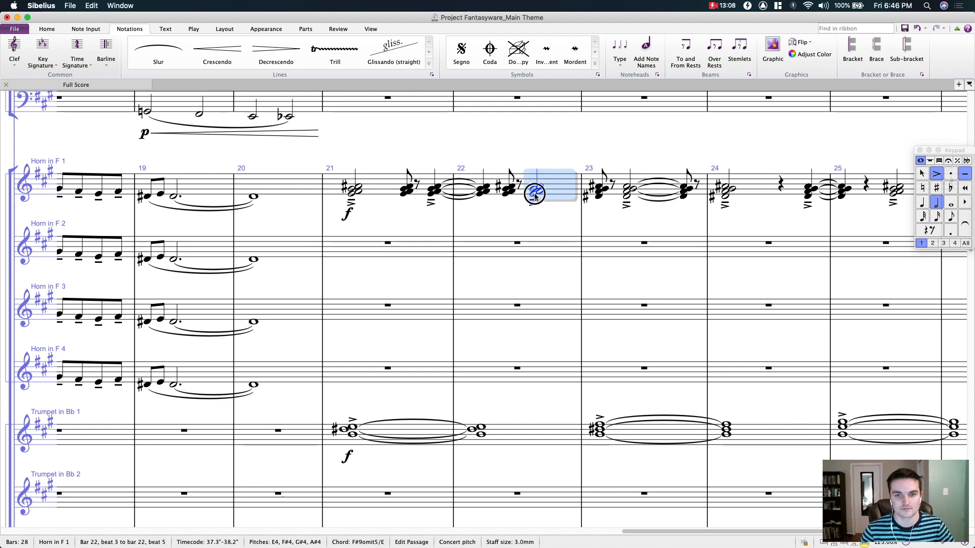
key(KP_Enter)
Step: Lengthen the Horn in F 1 chord on beat 1 of bar 22 to a dotted quarter note
click(485, 189)
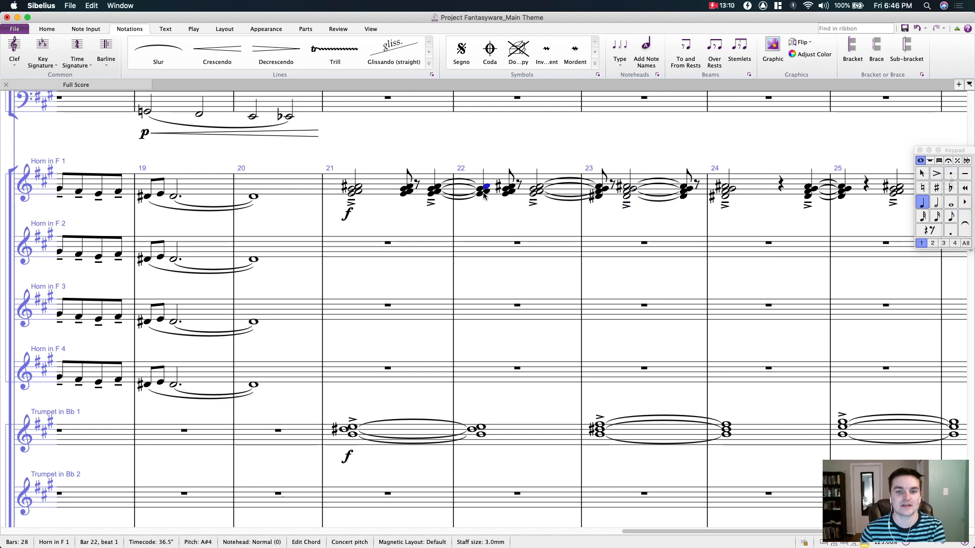
key(KP_0)
key(super+z)
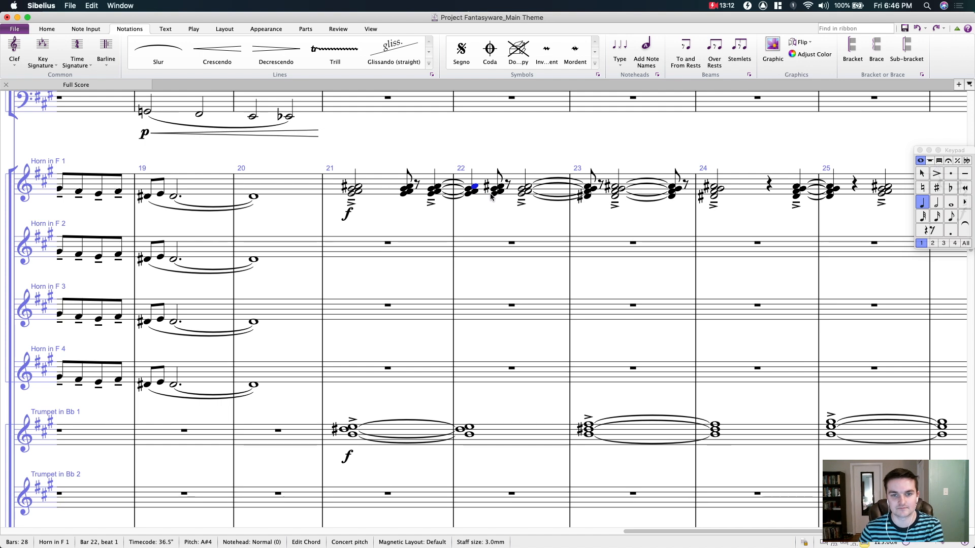
key(KP_Decimal)
key(Left)
key(Left)
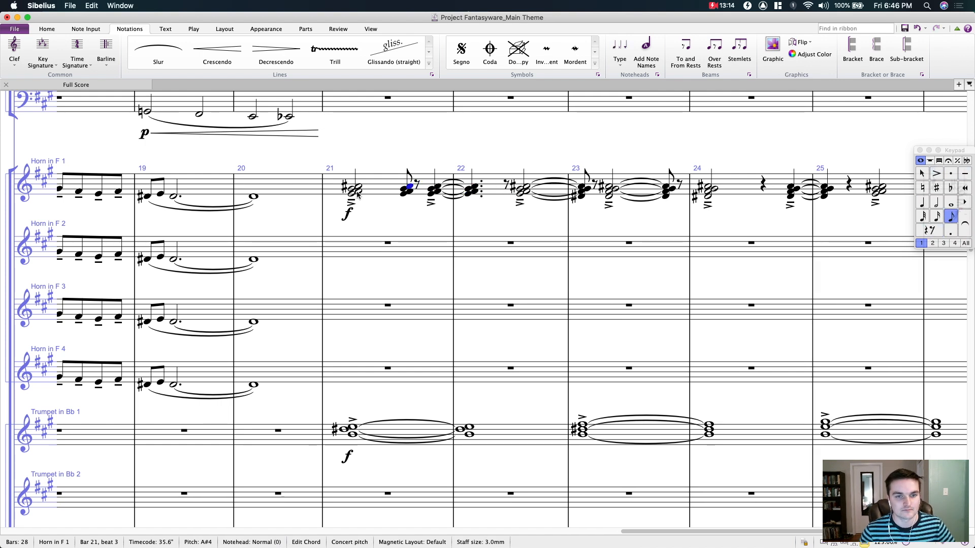
Step: Tie the half-note Horn in F 1 chord on beat 1 of bar 21 to its following eighth-note chord
click(353, 190)
key(KP_Enter)
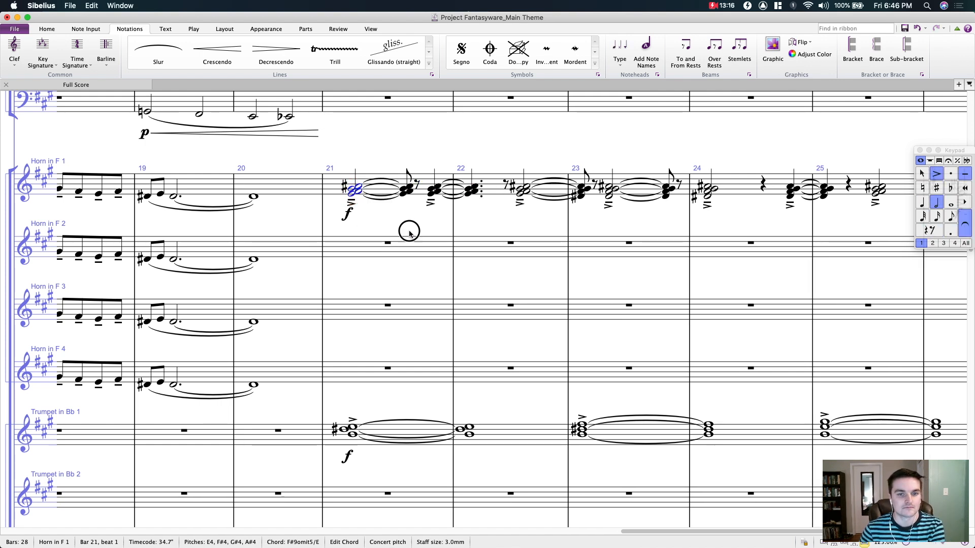
key(Escape)
Step: Play back the score from the start of bar 19 and stop after the reworked horn chords
click(148, 112)
key(space)
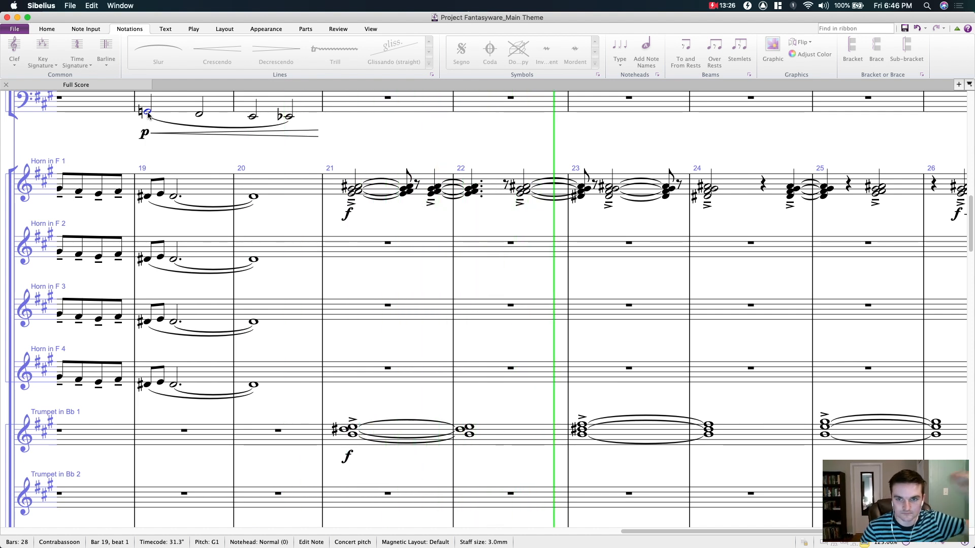
drag(565, 157, 220, 139)
drag(430, 133, 394, 139)
drag(519, 135, 627, 137)
key(space)
drag(362, 132, 628, 148)
Step: Remove the accents from the Horn in F 1 chords from bar 21 to beat 1 of bar 24, keeping the tenuto marks
click(704, 200)
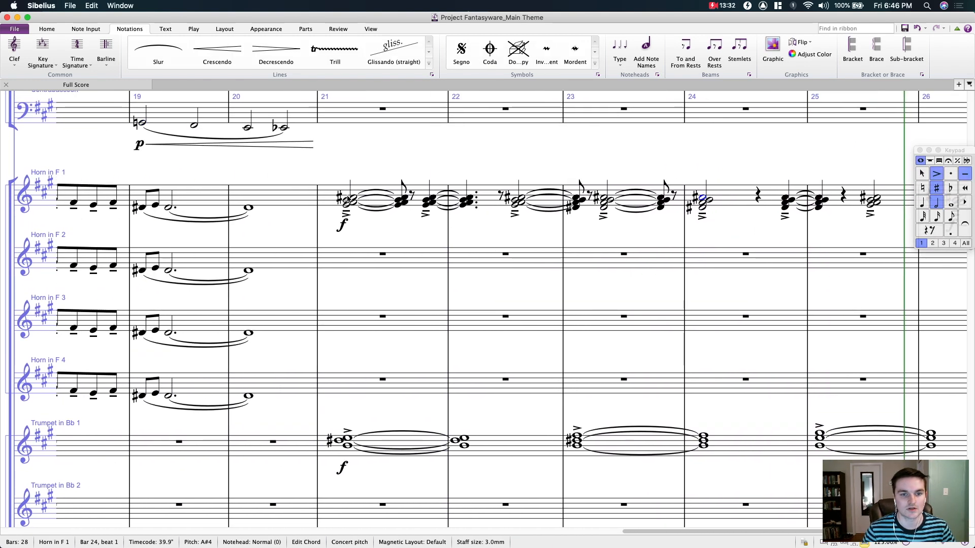
shift+click(418, 199)
click(962, 175)
key(super+z)
click(938, 175)
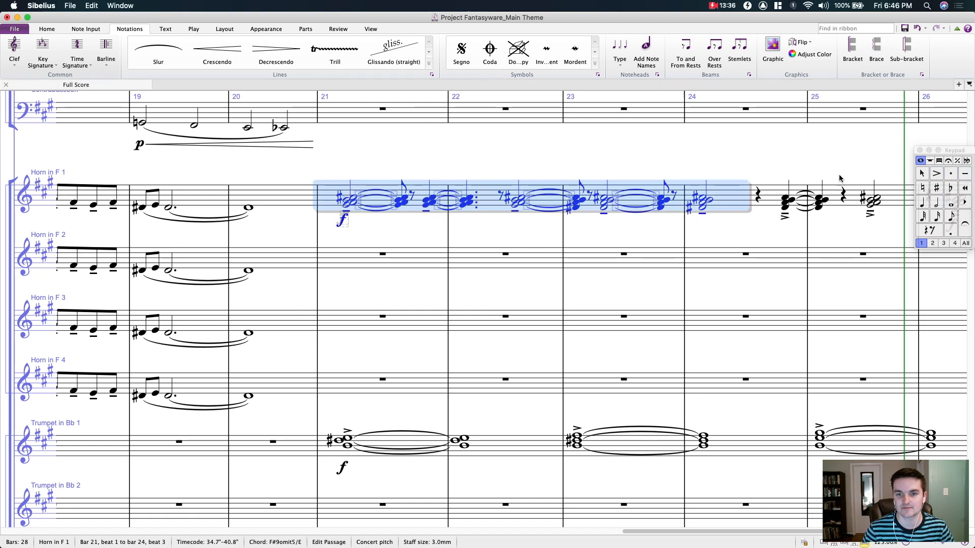
Step: Play back the Horn in F 1 chord passage from beat 1 of bar 21
click(339, 161)
click(346, 202)
key(p)
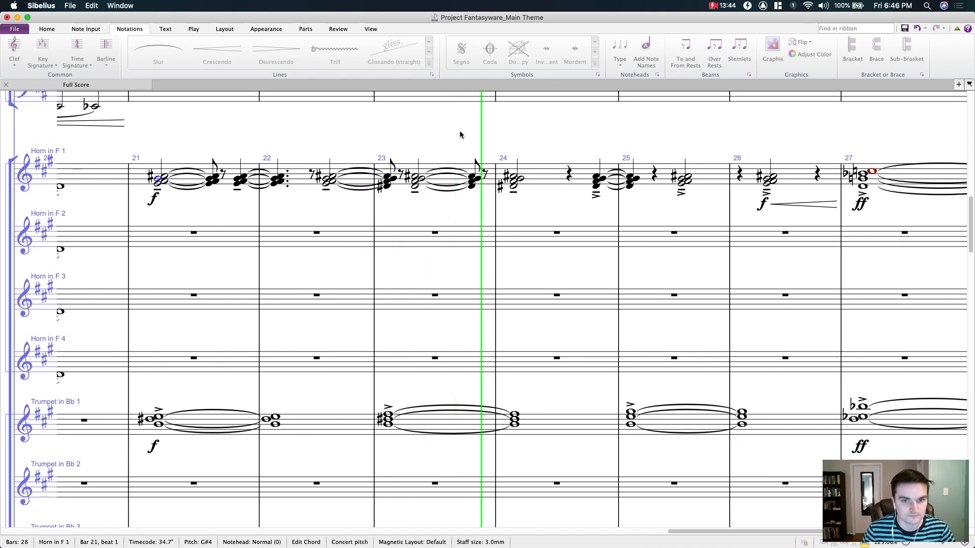
drag(538, 137, 471, 130)
key(space)
drag(327, 124, 485, 157)
drag(552, 174, 507, 176)
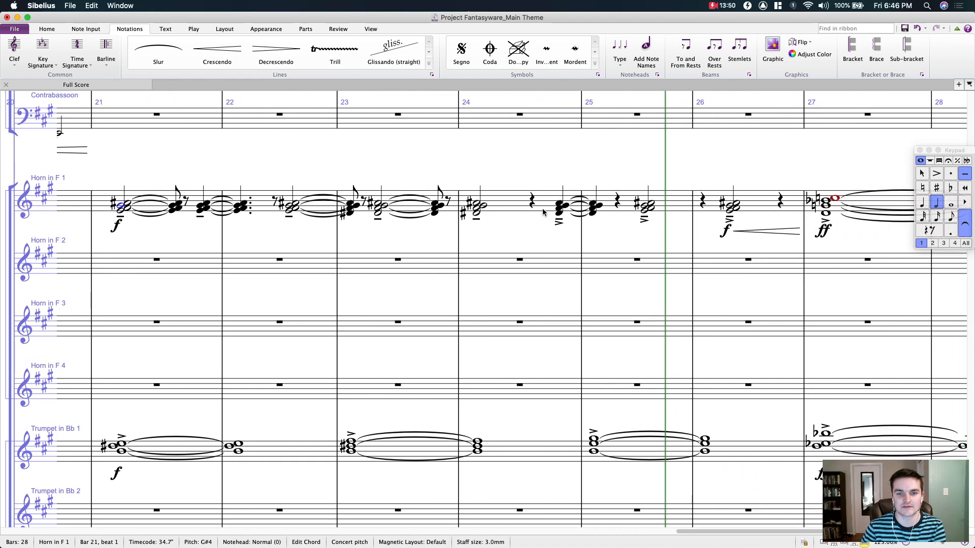
Step: Fill the rest on beat 3 of Horn in F 1 bar 24 with an eighth-note chord followed by an eighth rest
click(539, 203)
key(3)
key(super+z)
key(Left)
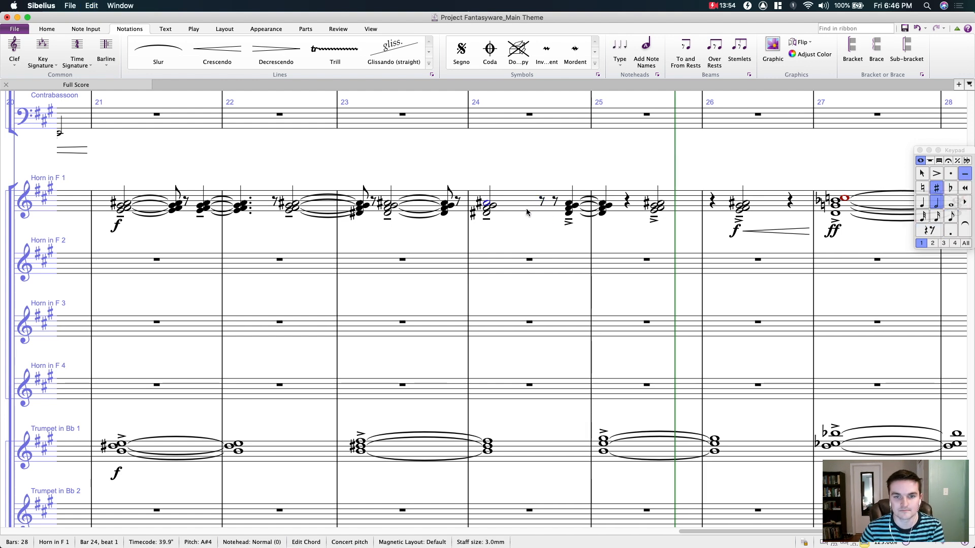
click(541, 203)
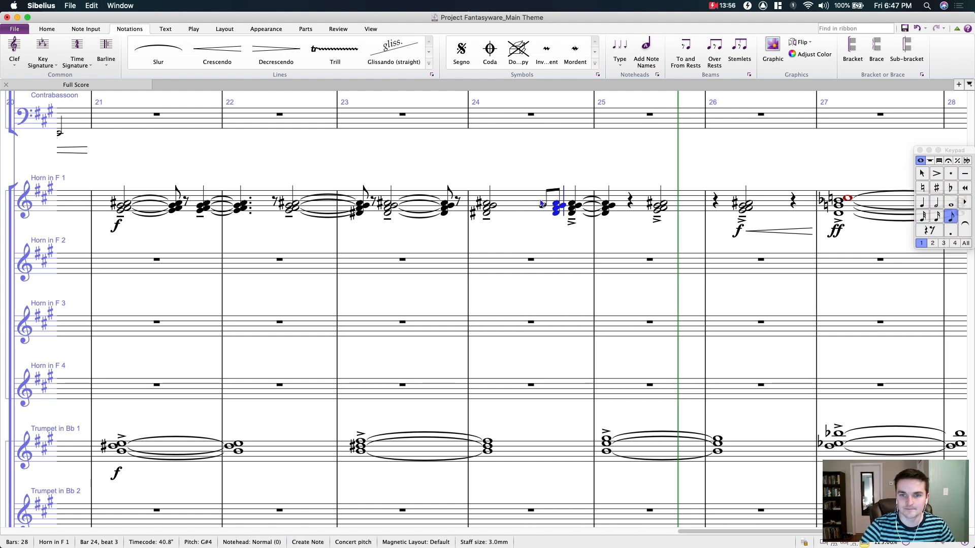
key(super+v)
Step: Lengthen the tied Horn in F 1 chord on beat 1 of bar 25 to a dotted quarter note
key(Right)
key(Right)
key(Right)
key(Right)
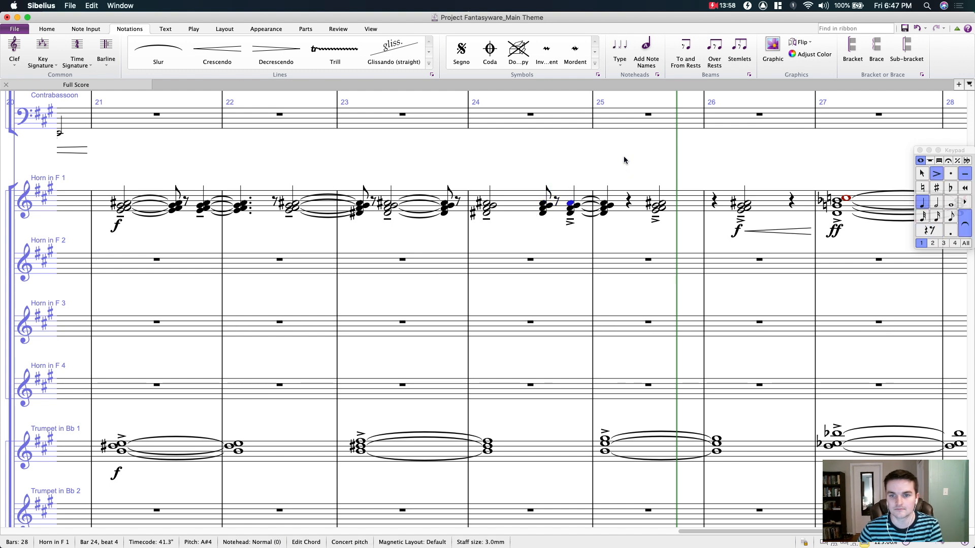
key(Left)
key(period)
Step: Fill beats 1 and 4 of Horn in F 1 bar 26 with the eighth-note chord of E4, F#4, G#4 and A#4
drag(600, 166, 415, 175)
key(Right)
key(Right)
key(Right)
key(super+v)
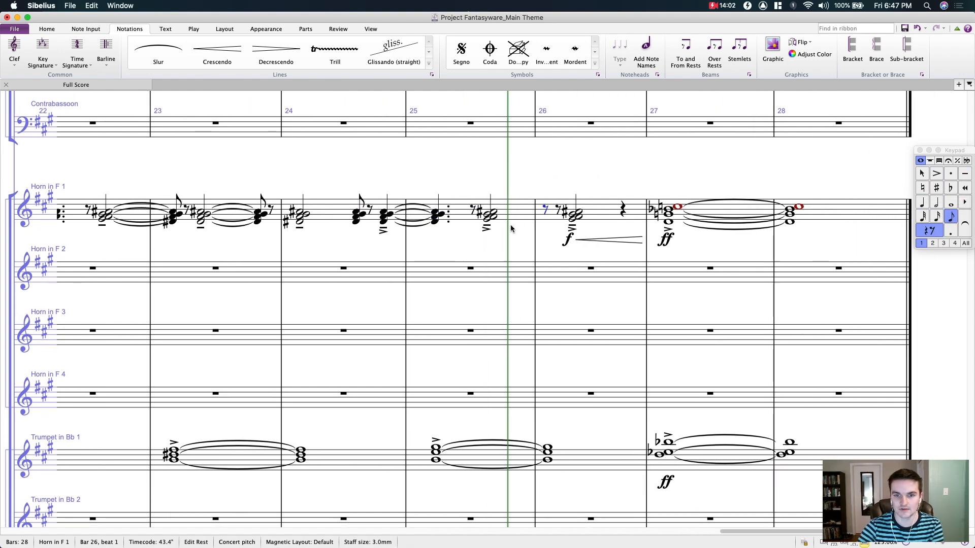
key(Right)
key(Right)
key(Right)
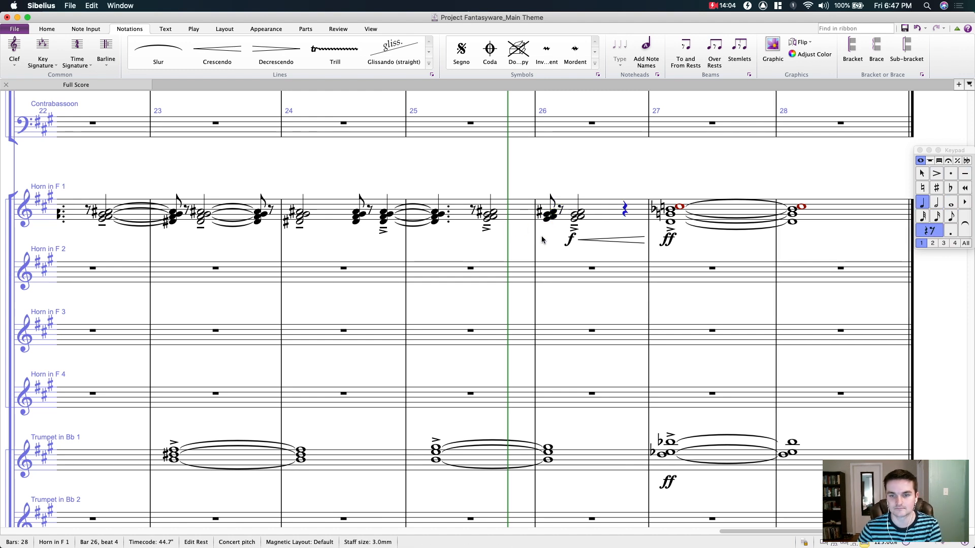
key(super+v)
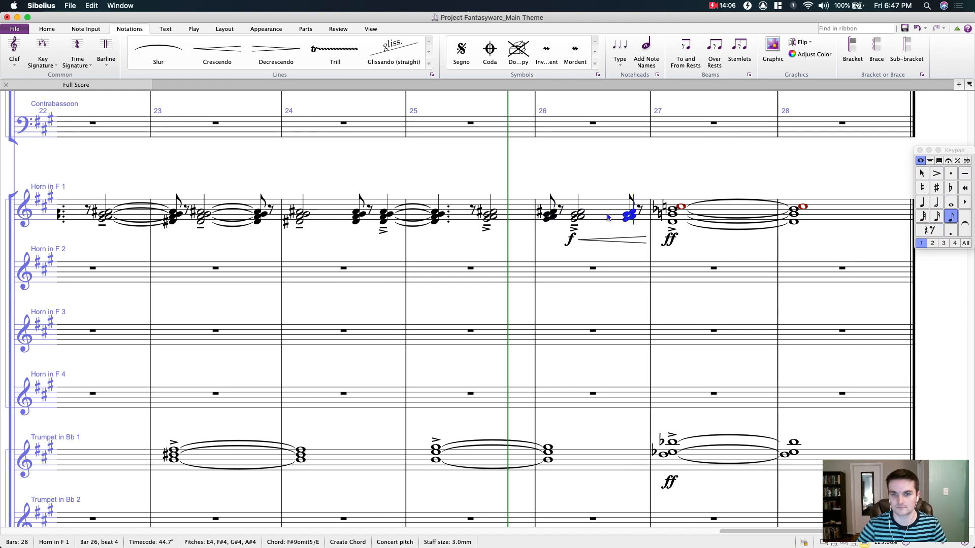
Step: Tie the Horn in F 1 half-note chords in bars 25, 26 and 24 to their following eighth-note chords
click(487, 221)
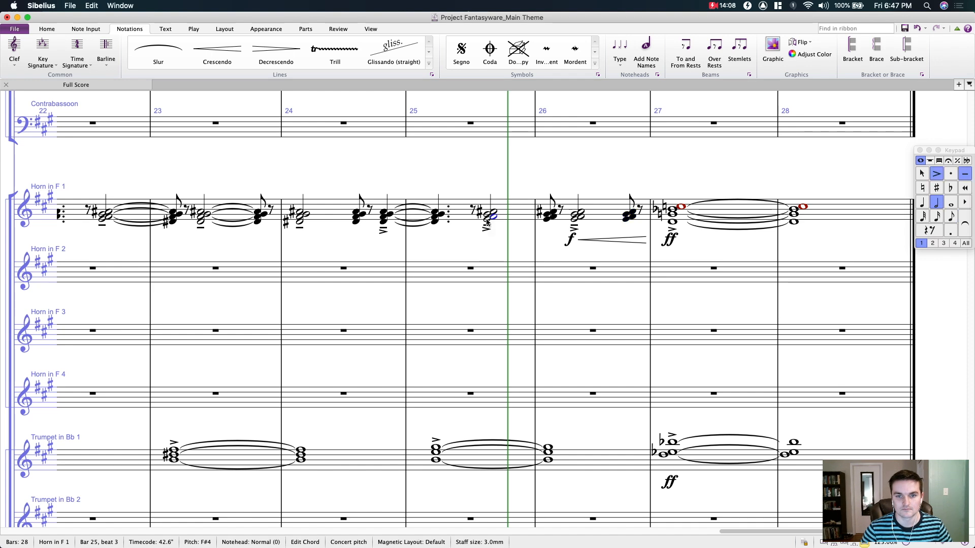
shift+click(491, 218)
key(KP_Enter)
click(578, 217)
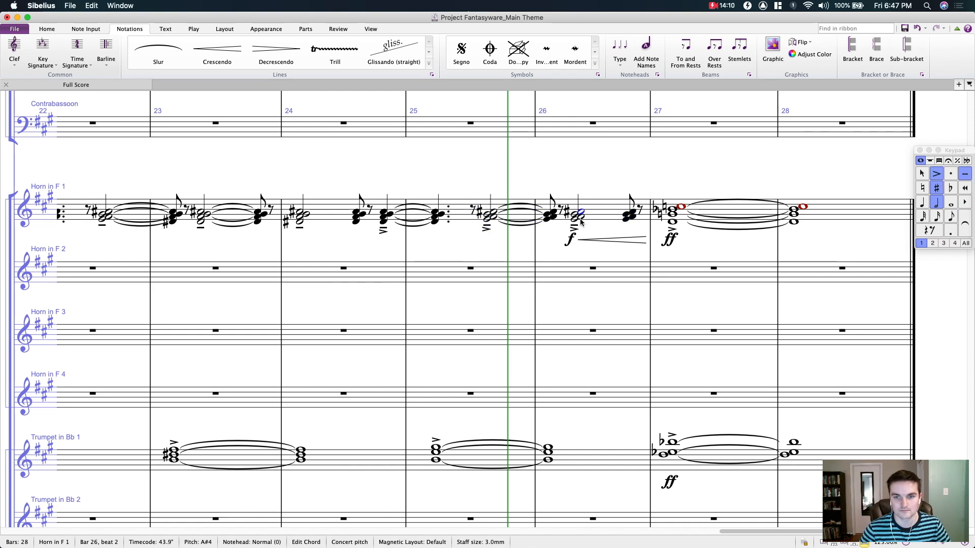
shift+click(578, 217)
key(KP_Enter)
click(546, 172)
drag(456, 161, 590, 156)
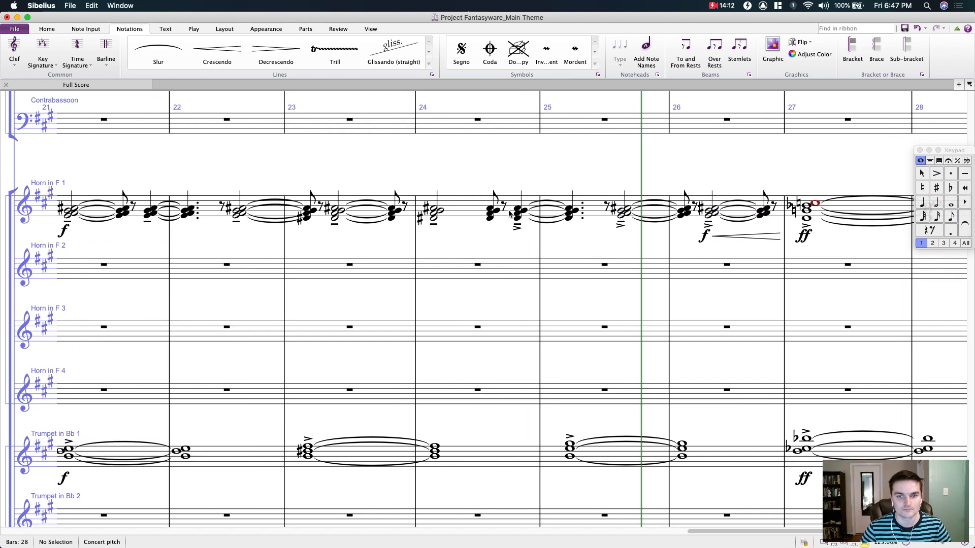
click(434, 222)
shift+click(435, 223)
key(KP_Enter)
drag(460, 170, 283, 148)
Step: Examine the pan settings of the Hn. 1 to Hn. 4 channels in the mixer, and close it again
click(383, 29)
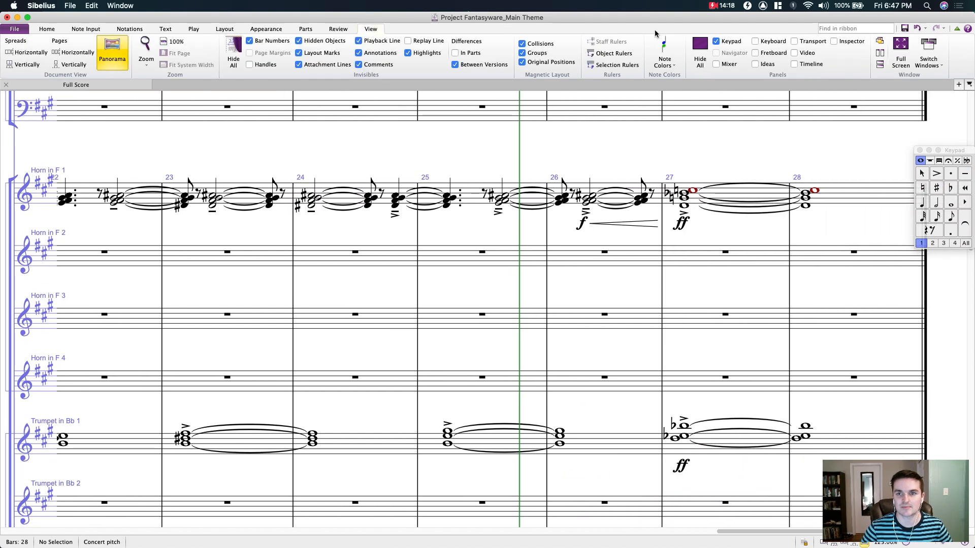
click(716, 64)
drag(350, 533, 192, 528)
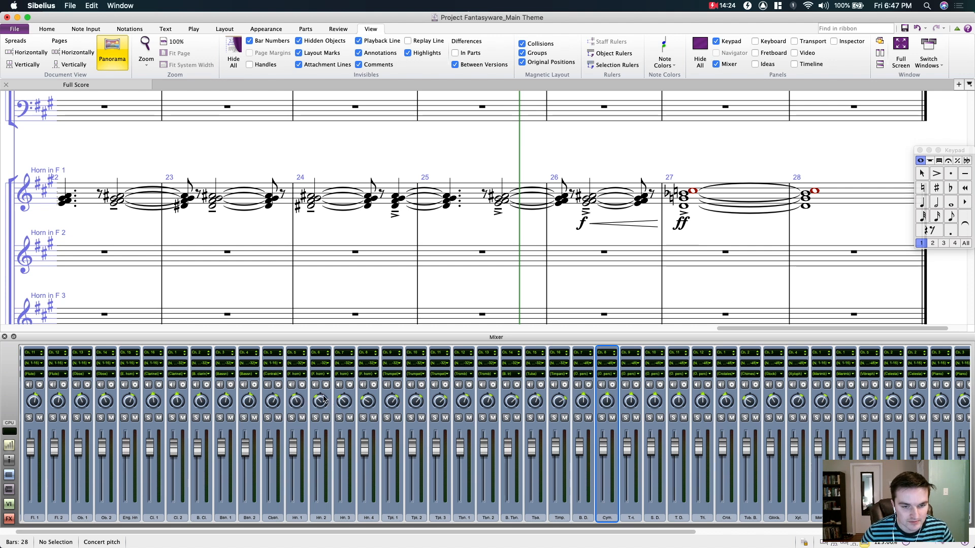
click(297, 401)
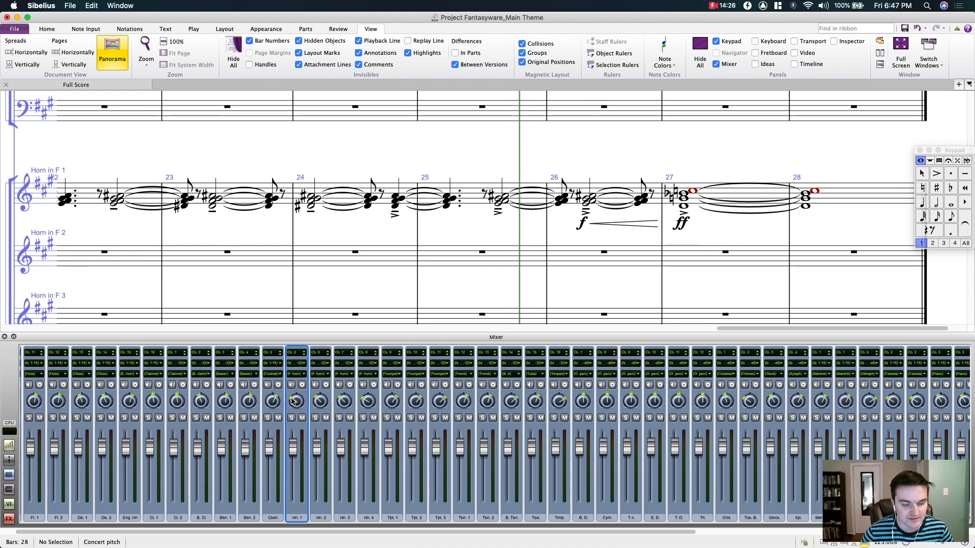
click(316, 399)
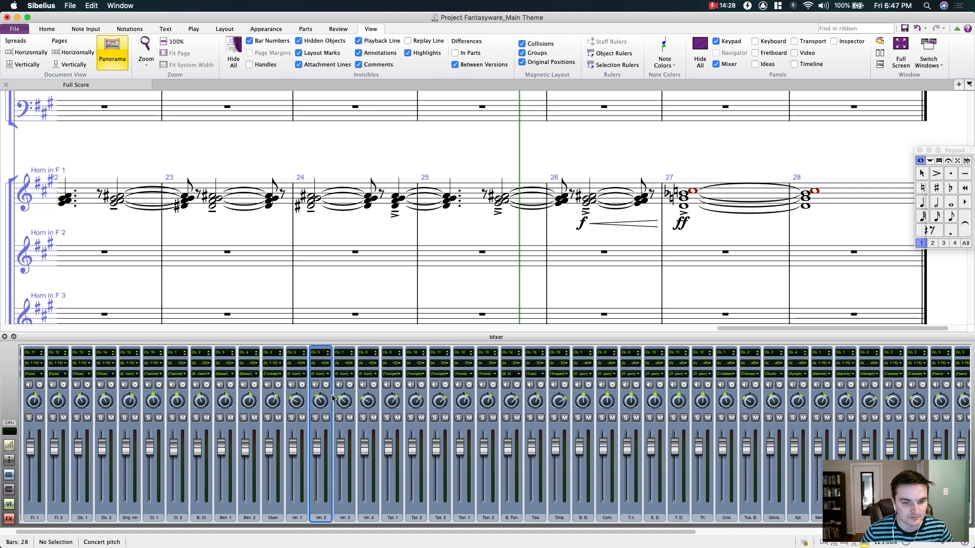
click(349, 397)
click(362, 401)
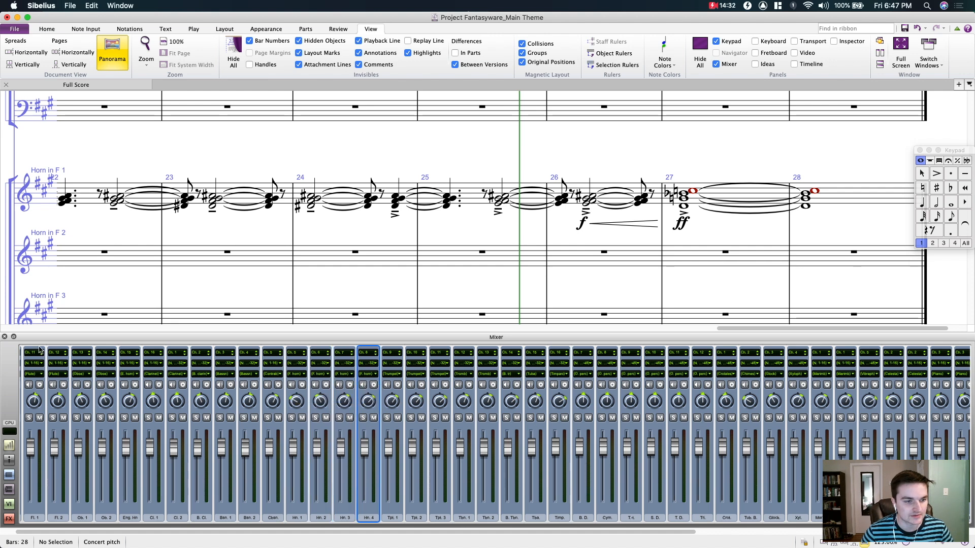
click(5, 337)
Step: Start exploding the Horn in F 1 passage from bar 21 to the end of bar 28 into 4 staves
drag(202, 245, 107, 233)
drag(340, 160, 383, 157)
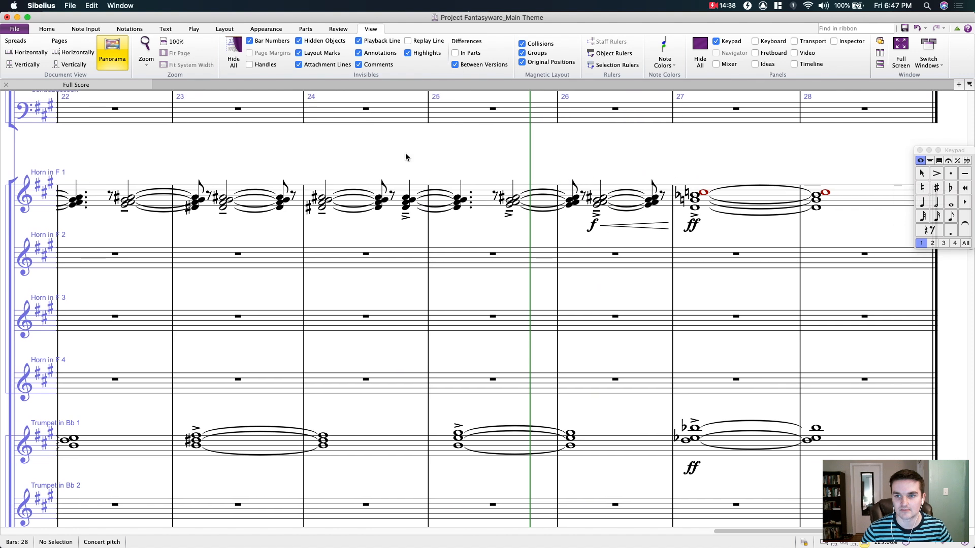
click(863, 193)
drag(121, 168, 453, 159)
shift+click(311, 197)
drag(346, 157, 217, 168)
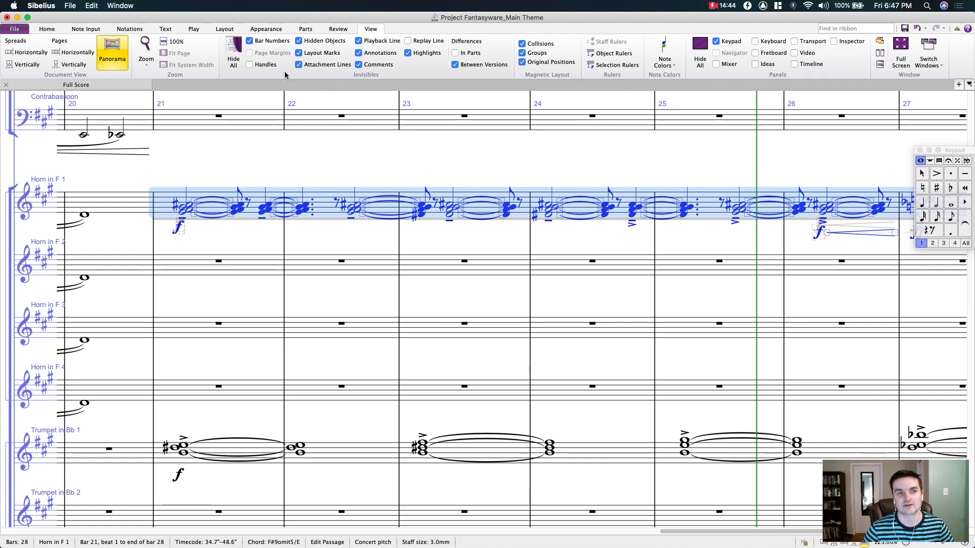
click(86, 29)
click(538, 50)
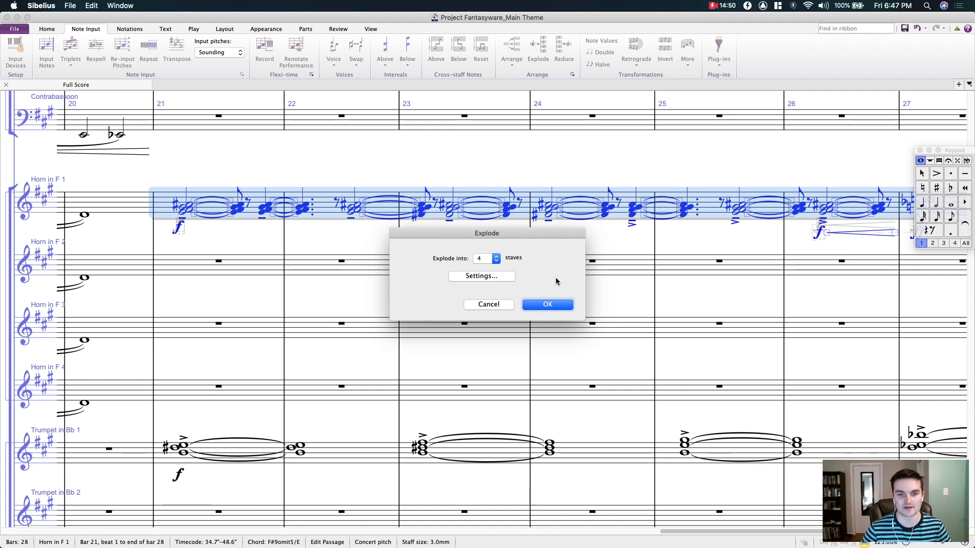
click(547, 304)
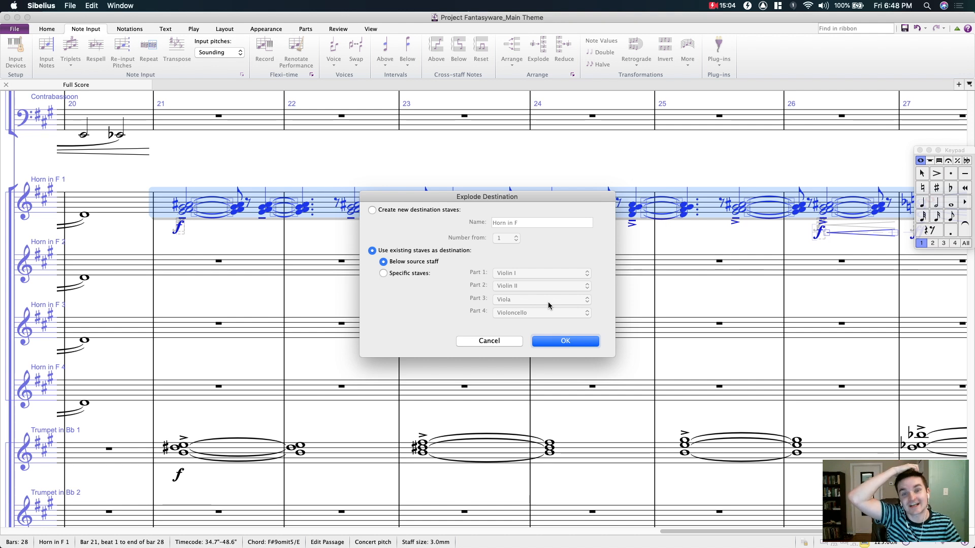
Step: Explode parts 1 to 4 onto the specific existing staves Horn in F 1, Horn in F 2, Horn in F 3 and Horn in F 4
click(408, 273)
click(524, 273)
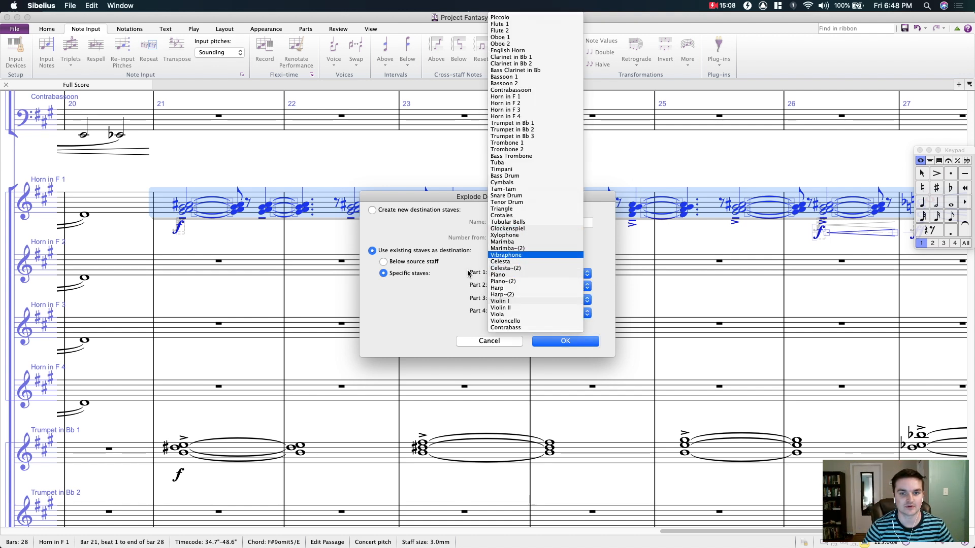
click(529, 97)
click(524, 286)
click(531, 104)
click(528, 299)
click(516, 109)
click(528, 312)
click(517, 117)
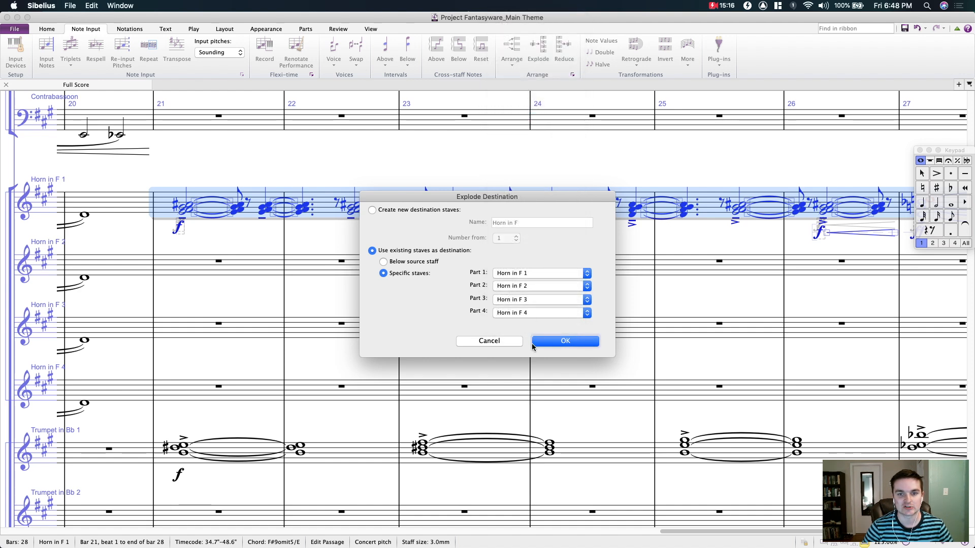
click(558, 344)
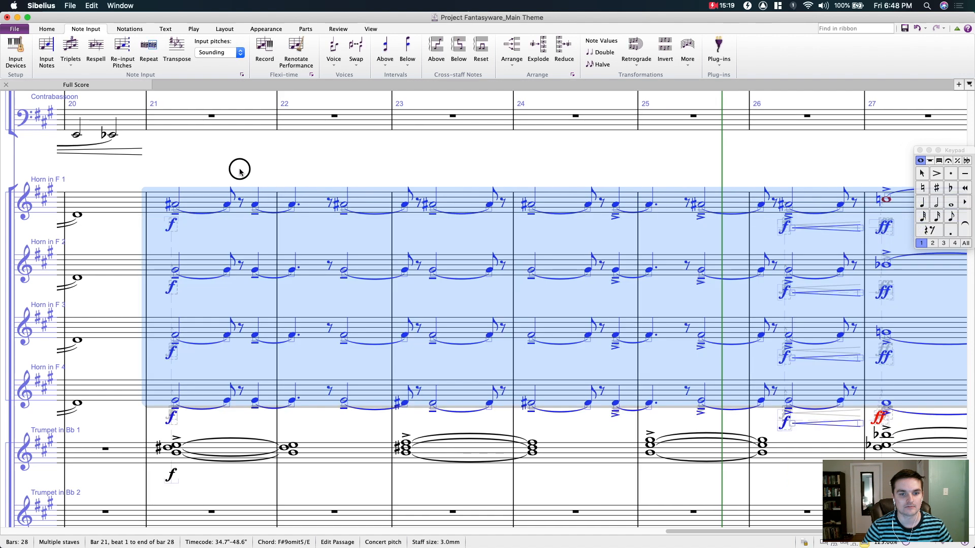
drag(239, 169, 496, 168)
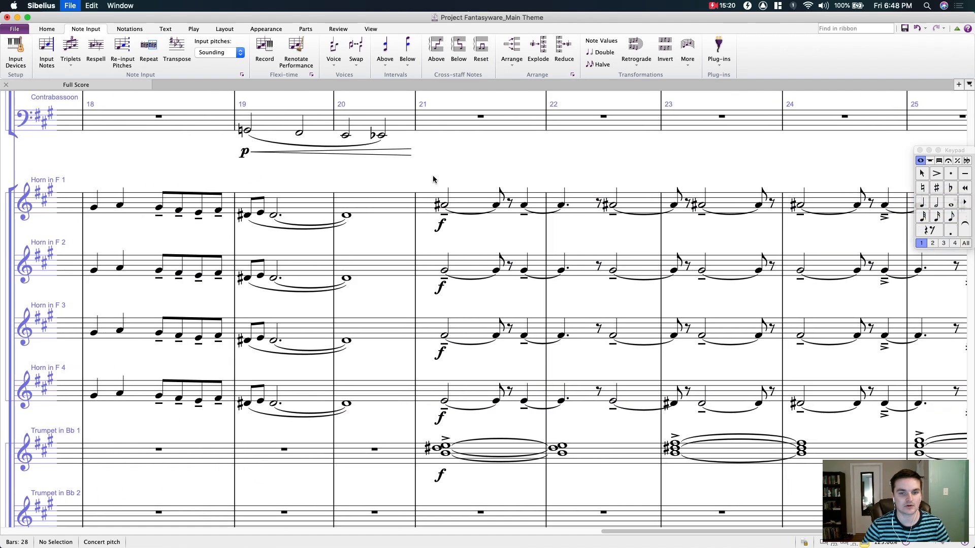
Step: Play back the score from bar 19 to bar 28 to review the four exploded horn staves, and stop playback
click(248, 216)
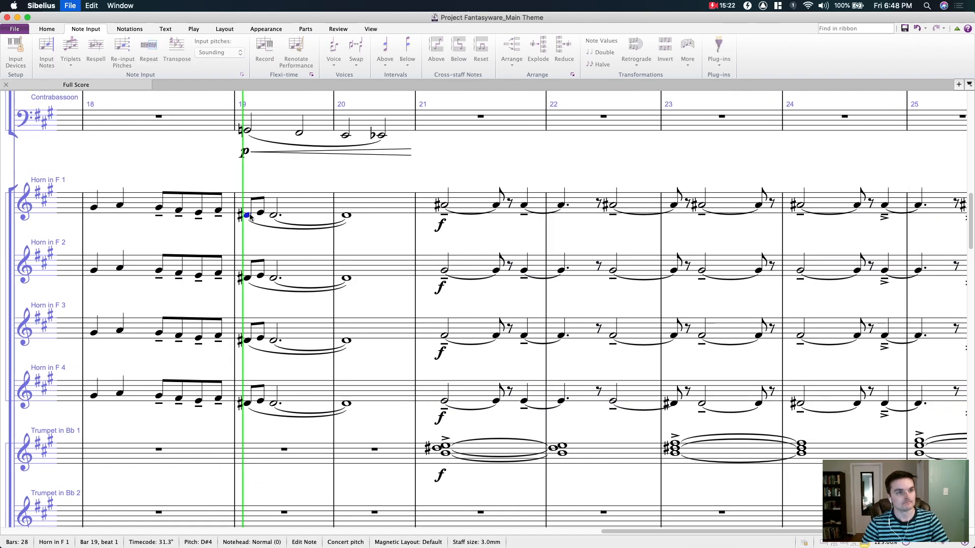
key(space)
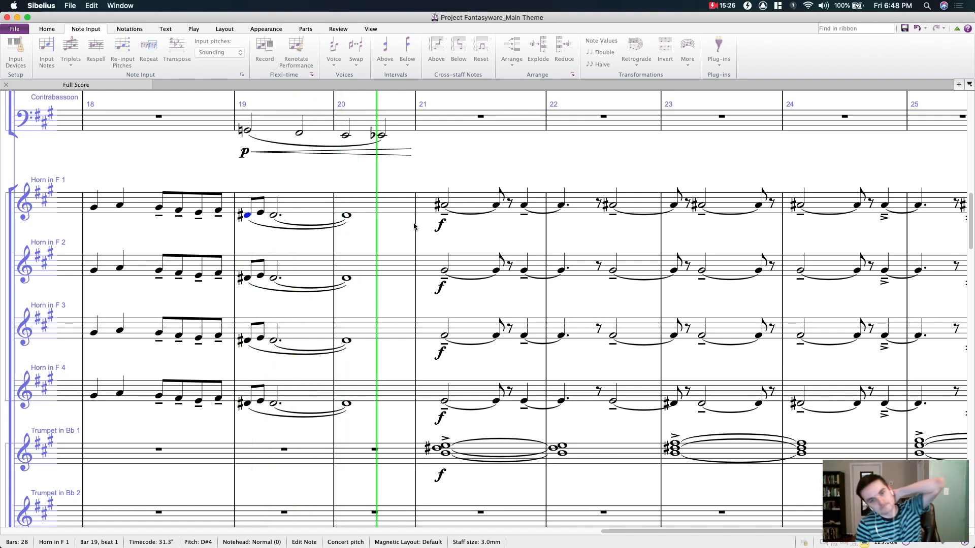
drag(433, 175, 346, 162)
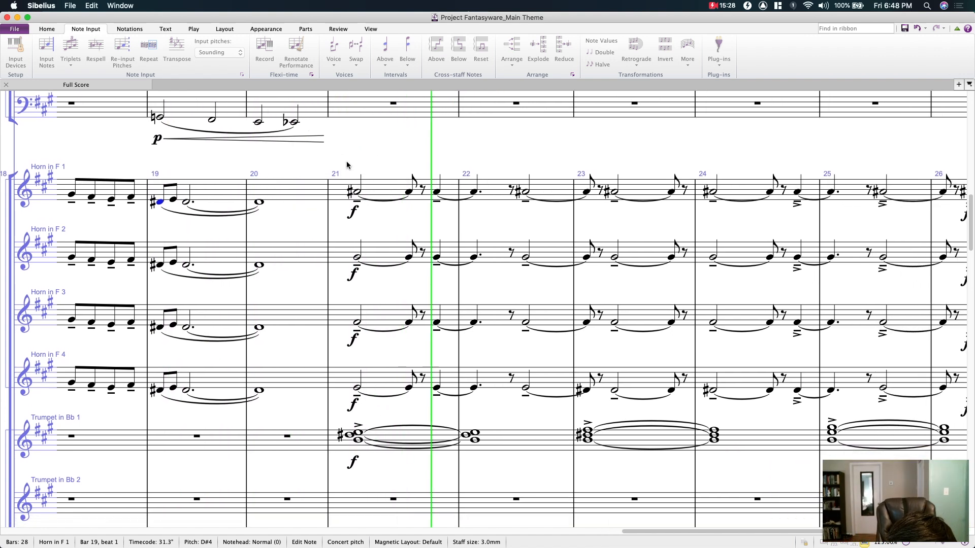
drag(448, 155, 541, 107)
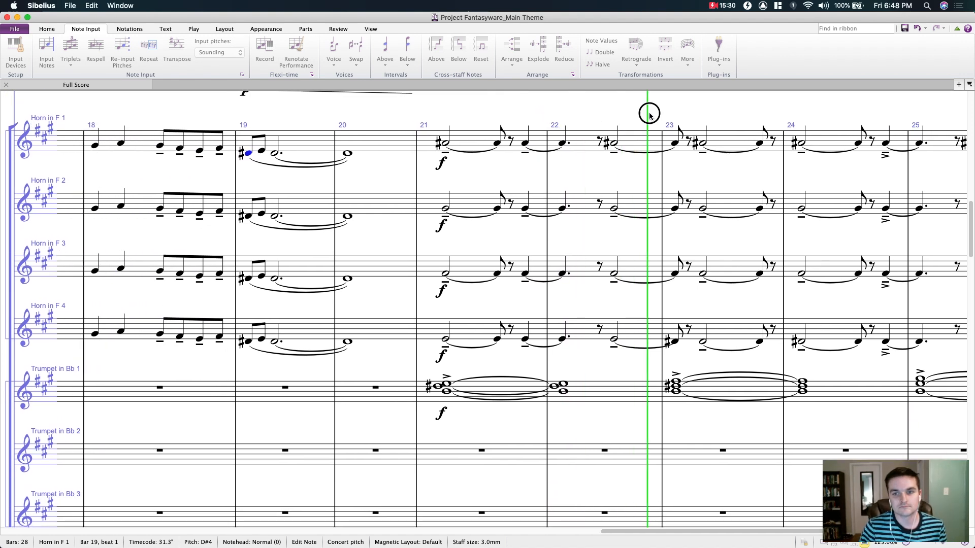
drag(650, 115, 545, 129)
drag(623, 126, 483, 141)
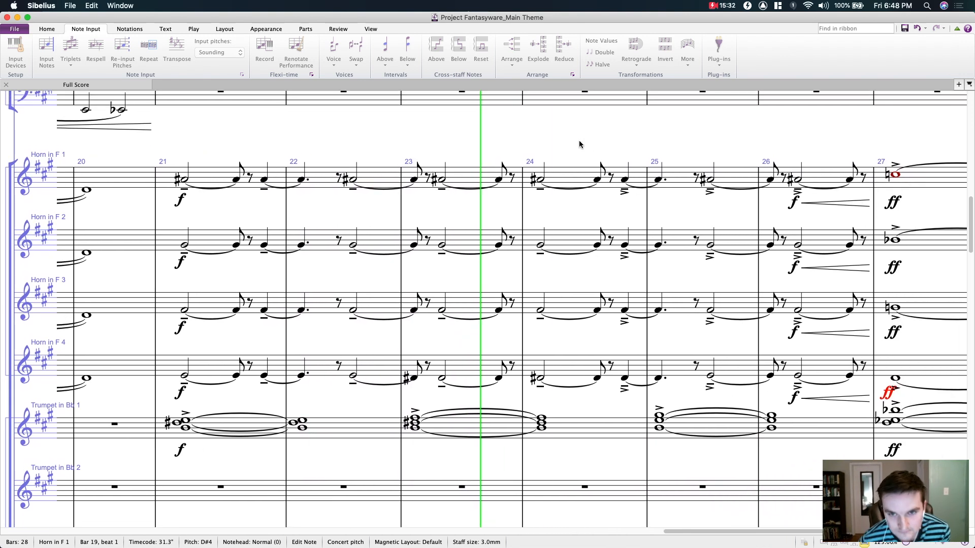
drag(572, 142, 313, 127)
drag(449, 136, 382, 133)
drag(417, 131, 397, 130)
drag(508, 128, 449, 117)
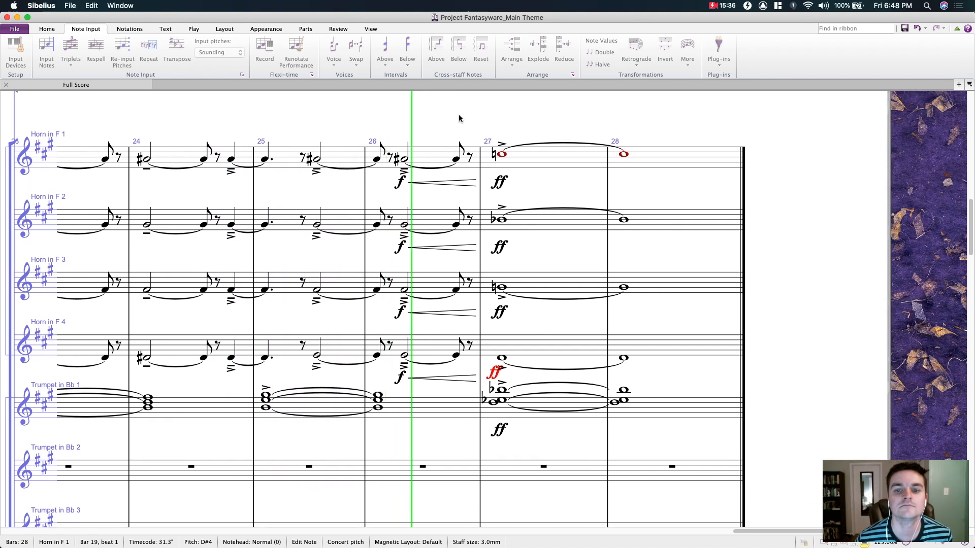
drag(559, 115, 520, 120)
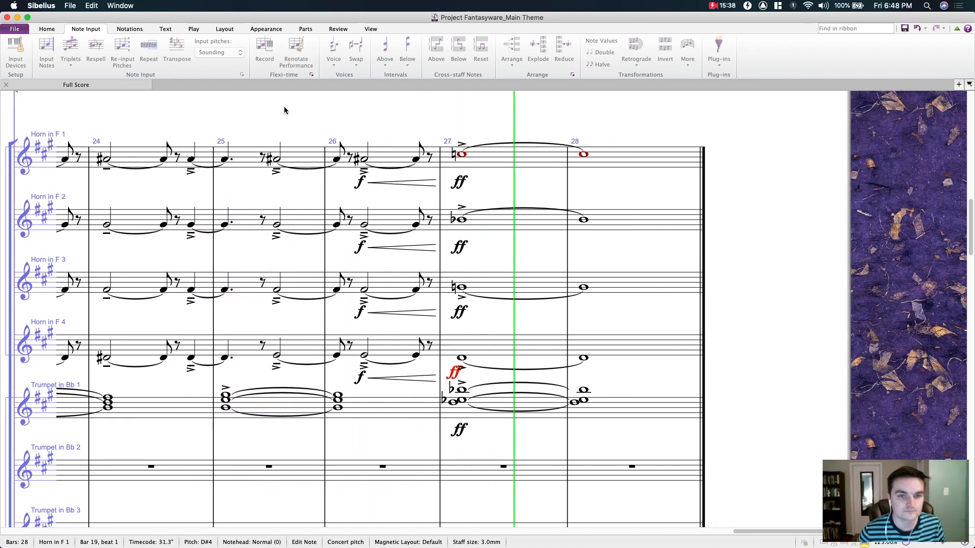
drag(231, 113, 582, 112)
key(space)
Step: Select the half note on beat 3 of bar 20 in the Violin I staff
drag(365, 246, 496, 212)
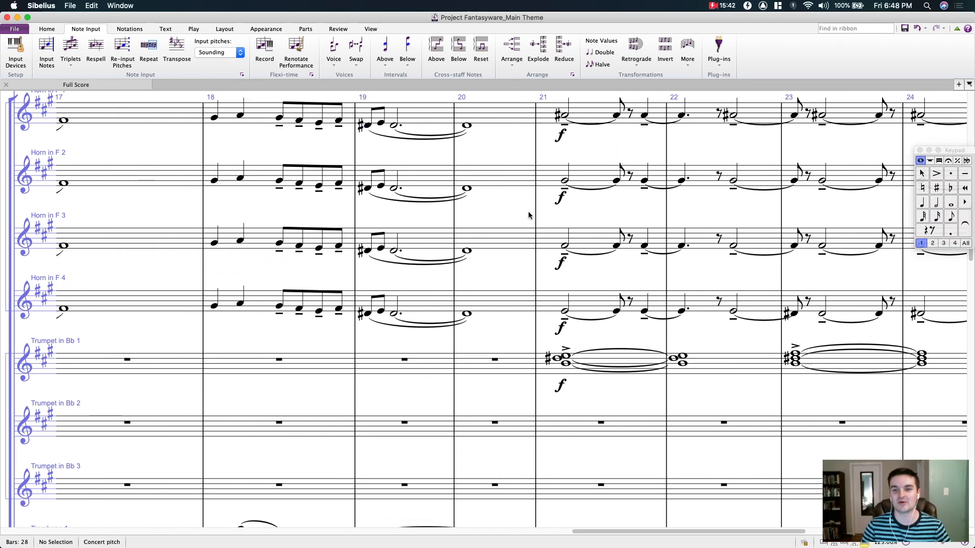
scroll(528, 215, down, 20)
click(463, 166)
key(Right)
scroll(390, 242, up, 5)
scroll(390, 241, right, 4)
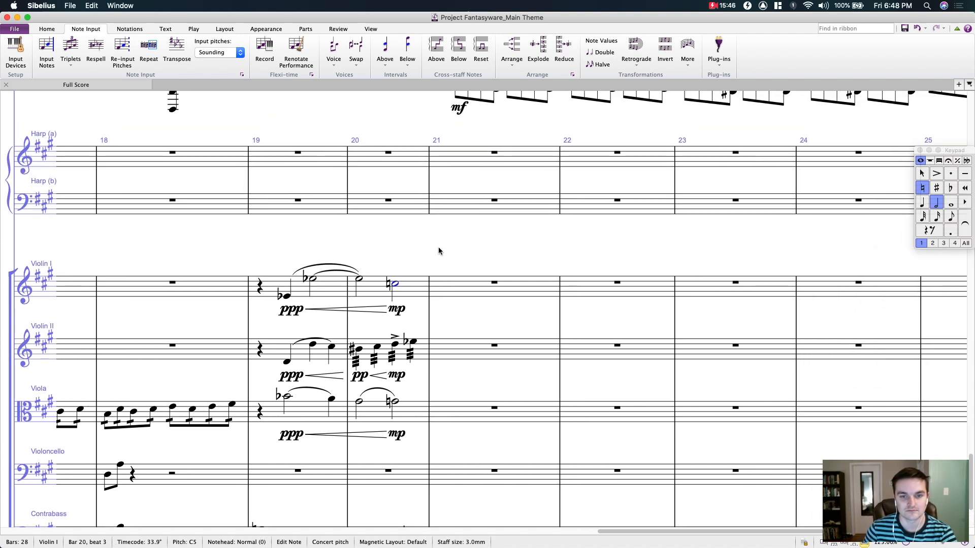
Step: Try shortening the Violin I C5 in bar 20 to a quarter note and adding a slurred C6 quarter note on beat 4
click(430, 246)
click(495, 287)
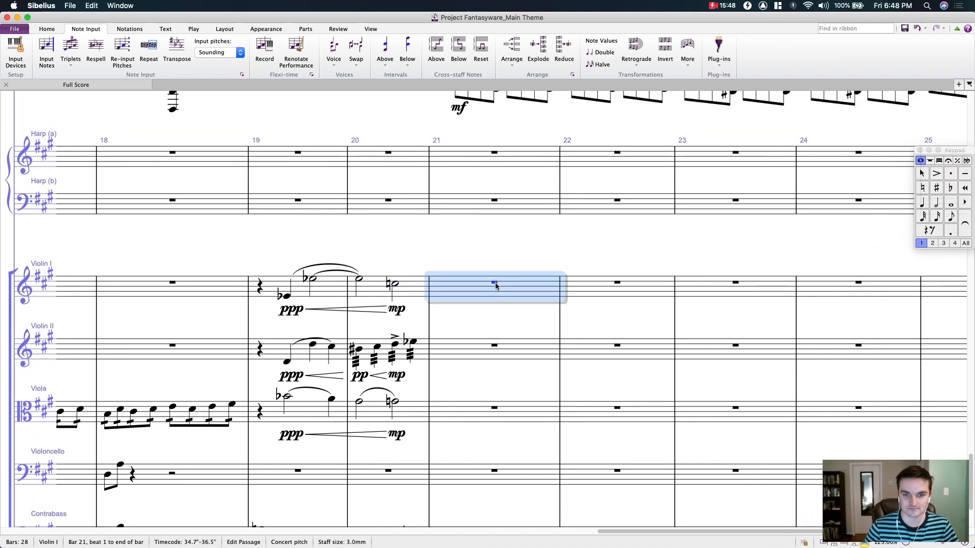
key(Escape)
click(395, 284)
key(4)
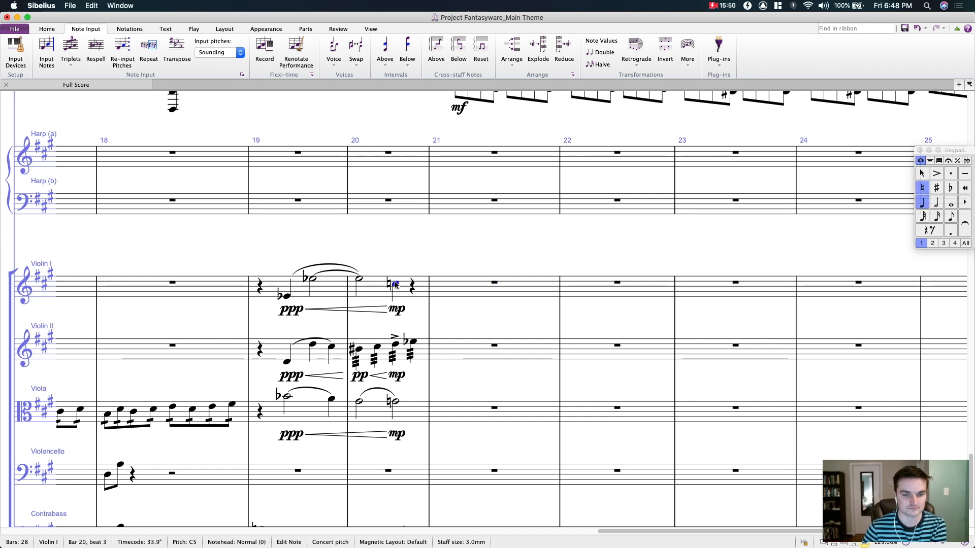
key(c)
click(394, 284)
key(s)
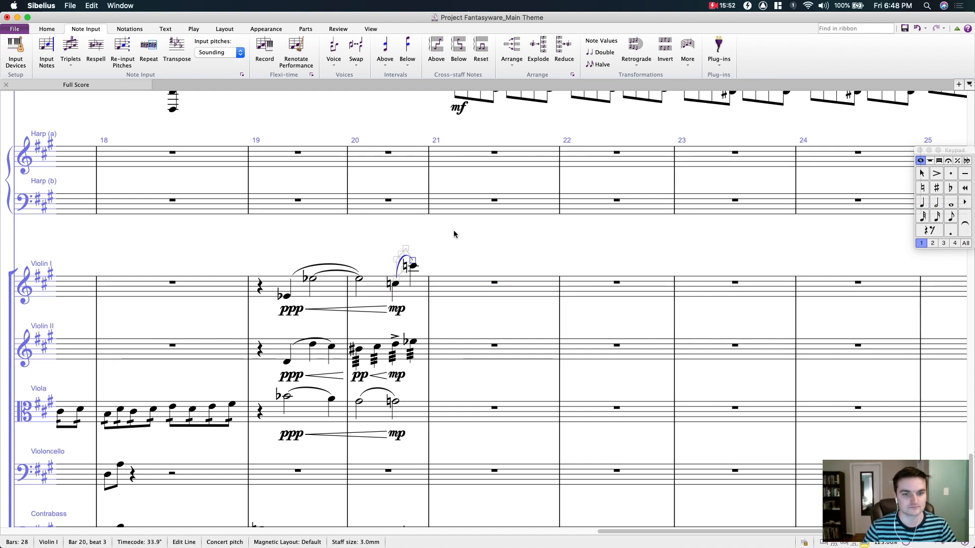
Step: Lower the Violin I note on beat 4 of bar 20 to G♯5
scroll(484, 238, left, 1)
click(421, 268)
click(419, 266)
click(453, 264)
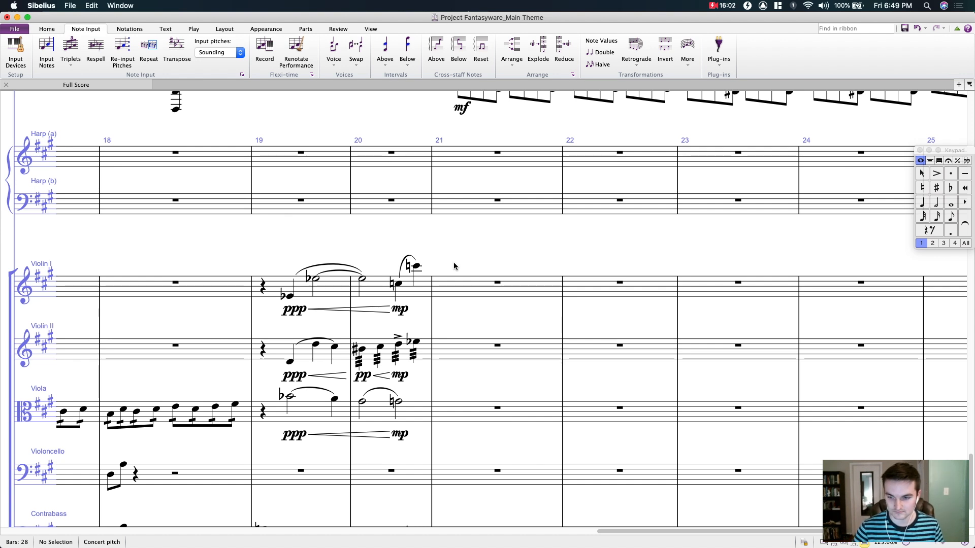
click(417, 266)
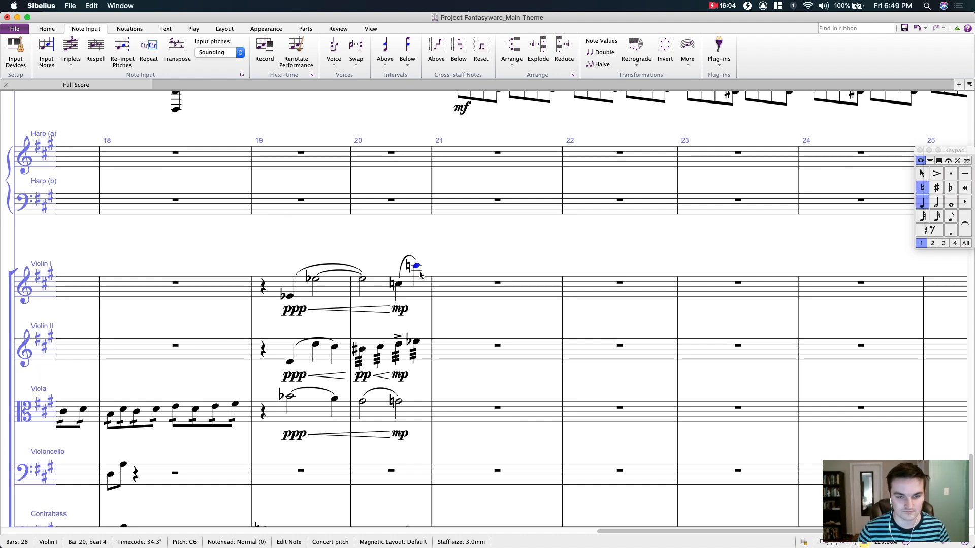
key(Down)
key(Down)
key(Down)
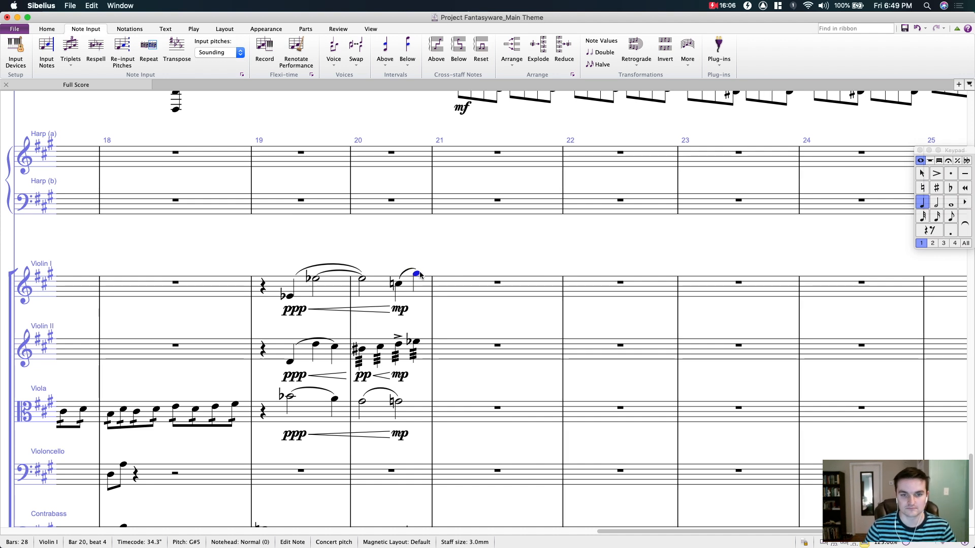
Step: Restore the Violin I C5 in bar 20 to a half note and check the other strings' chord notes against it
key(Left)
key(5)
click(399, 345)
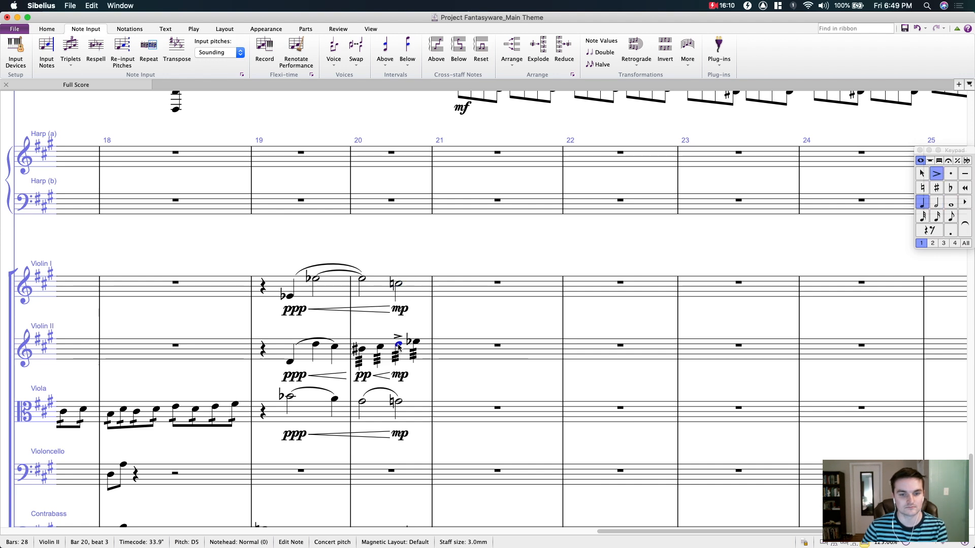
click(399, 402)
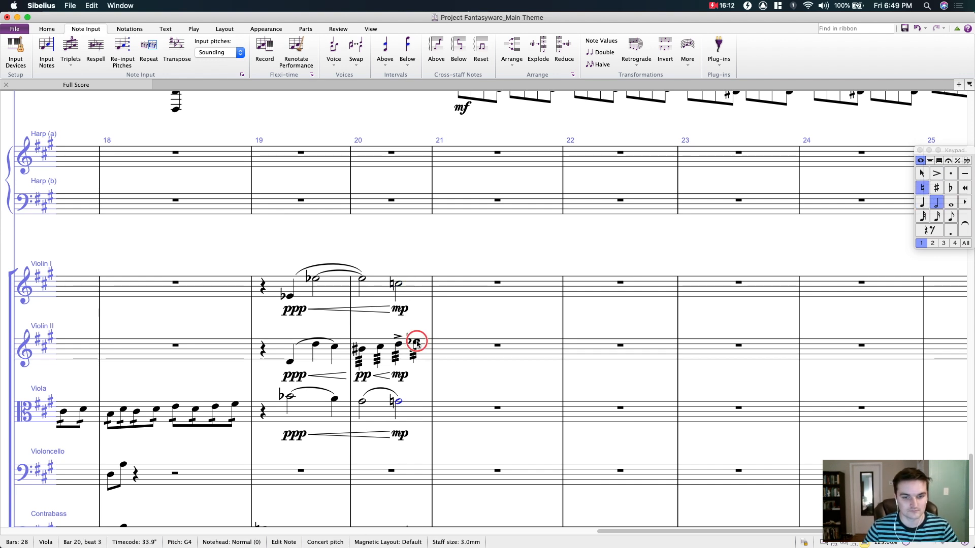
super+click(416, 343)
super+click(398, 285)
key(Escape)
mouse_move(437, 256)
mouse_down()
mouse_move(559, 257)
mouse_move(489, 248)
mouse_move(419, 258)
mouse_up()
Step: Shorten the Violin I C5 on beat 3 of bar 20 to a quarter note
click(381, 286)
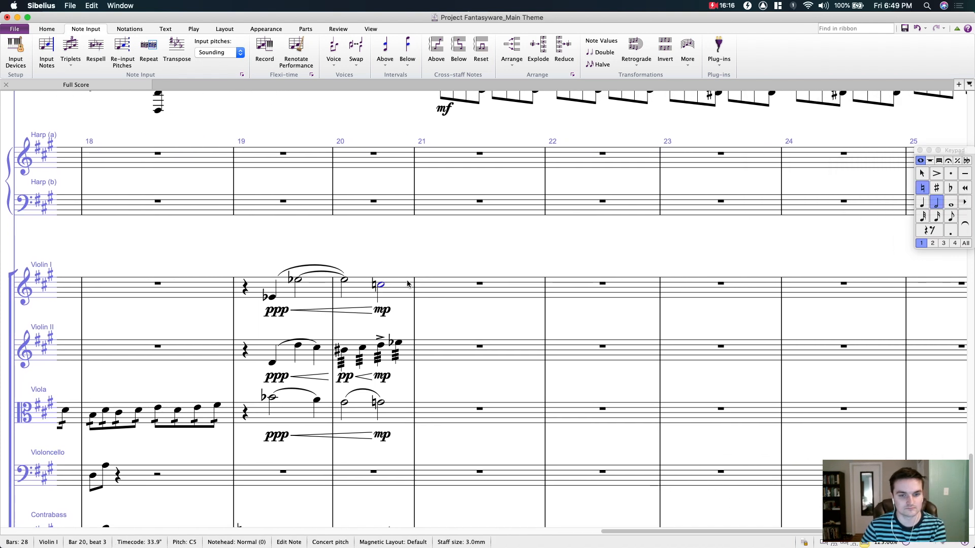
key(4)
Step: Shorten the Viola G4 in bar 20 to a quarter note and add a C natural 4 quarter note on beat 4
click(380, 402)
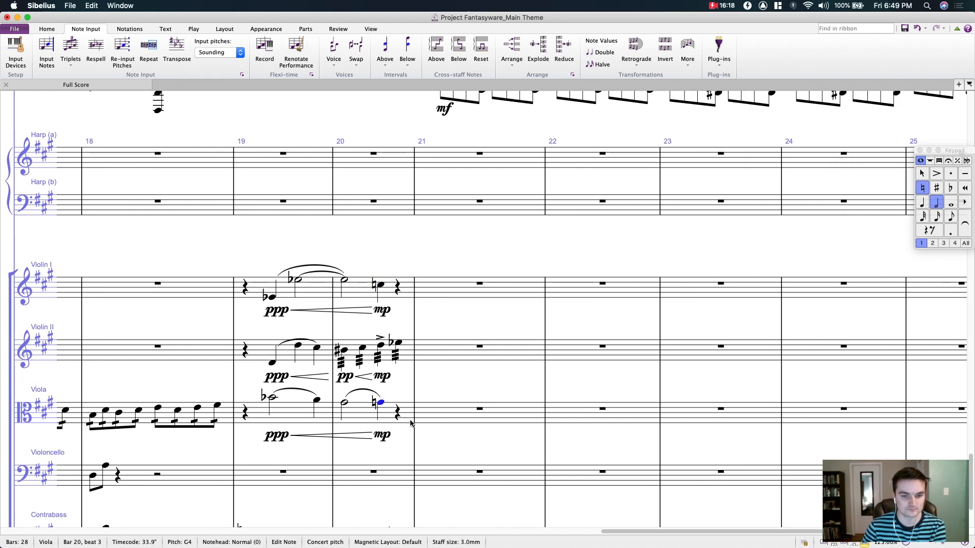
key(4)
key(r)
key(Down)
key(Down)
key(Down)
key(Down)
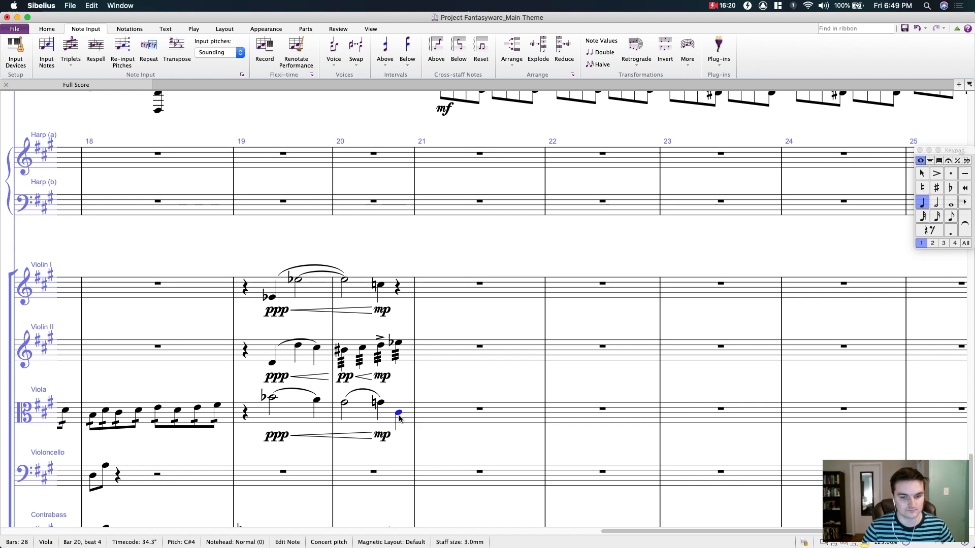
click(923, 188)
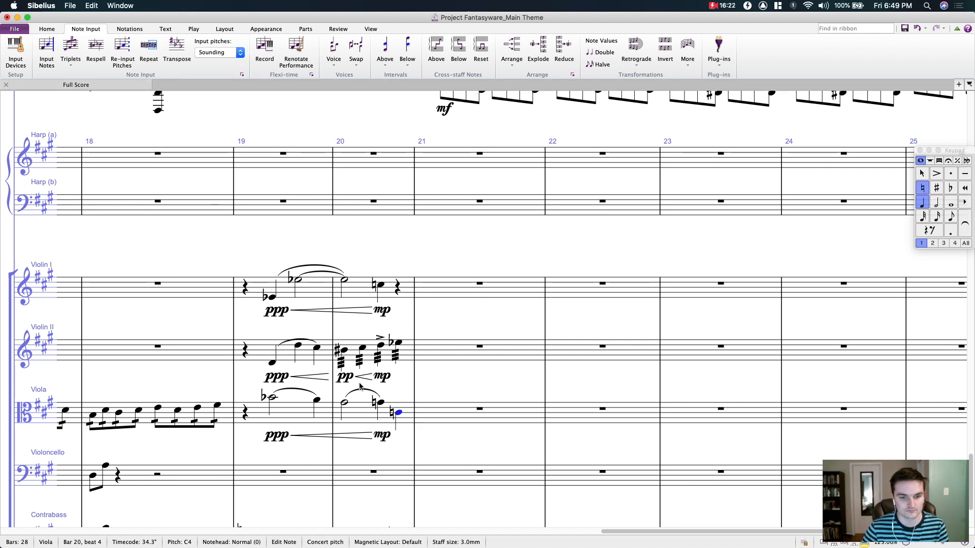
Step: Extend the Viola slur in bar 20 to the note on beat 4
click(382, 403)
click(367, 393)
key(space)
Step: Add a G natural 5 quarter note on beat 4 of bar 20 in Violin I
click(385, 290)
key(g)
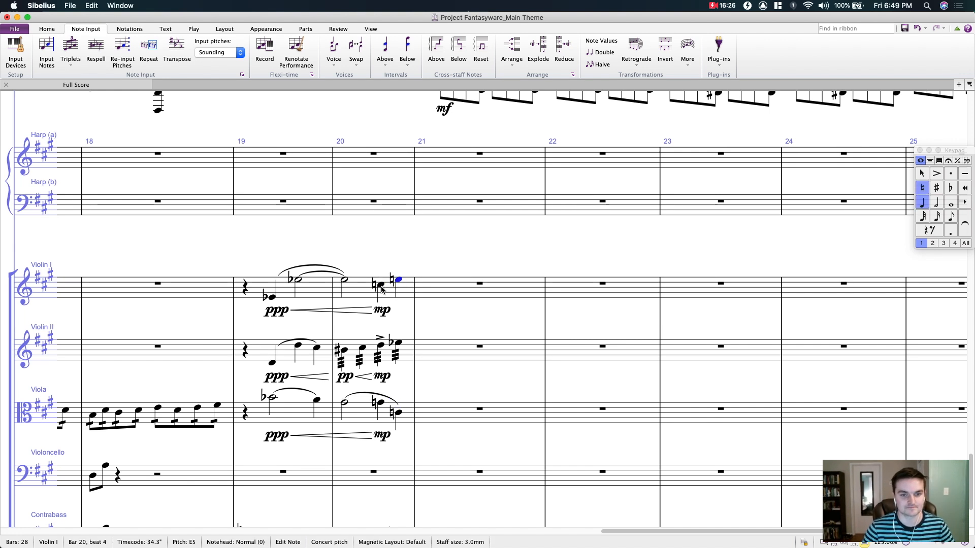
click(923, 188)
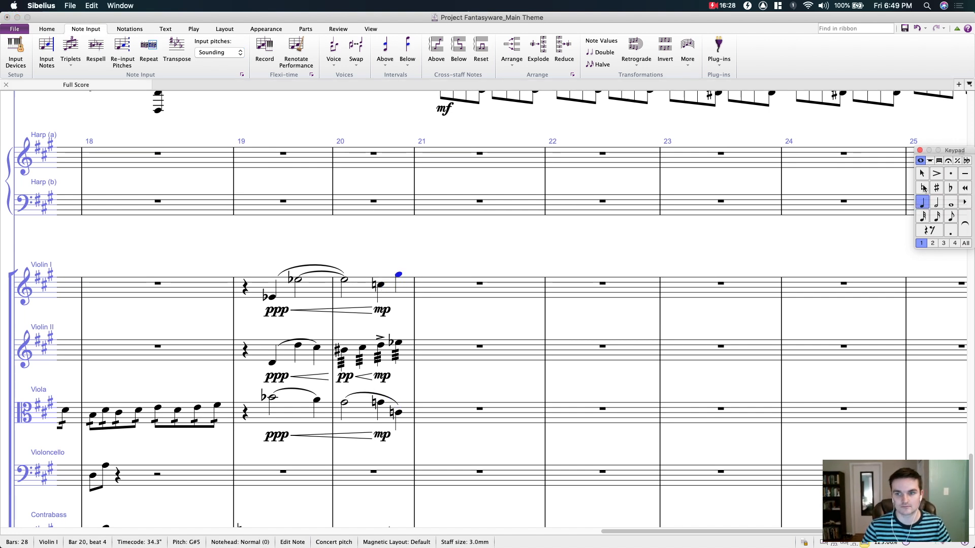
key(g)
click(924, 189)
Step: Enter a G♯5 whole note in bar 21 of Violin I
click(936, 189)
drag(507, 252, 508, 304)
key(5)
key(period)
key(6)
click(441, 298)
drag(442, 298, 331, 273)
click(335, 299)
Step: Fill bar 22 of Violin I with quarter notes A♯5 and B5, followed by eighth notes A♯5, G♯5, F♯5 and G♯5
key(Right)
key(4)
key(a)
key(b)
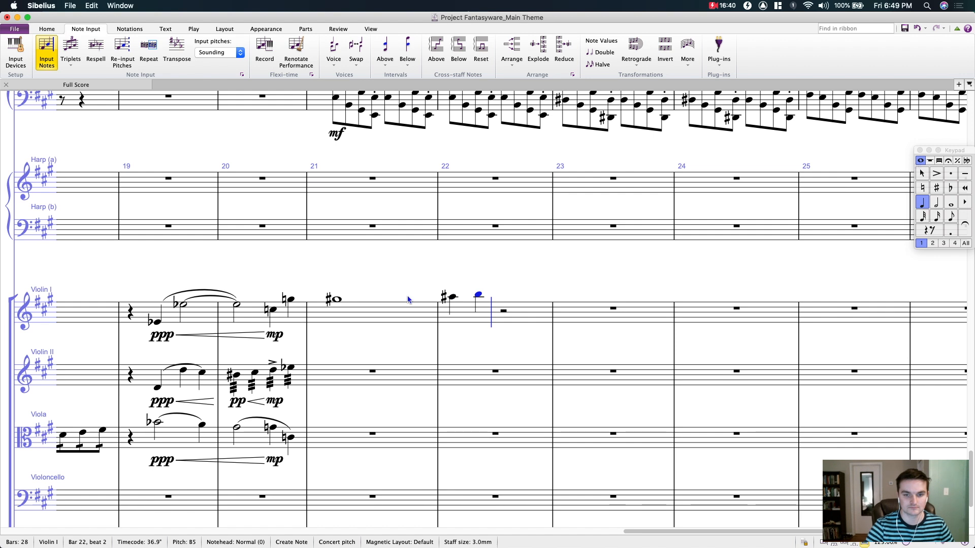
key(3)
key(a)
key(g)
key(f)
key(g)
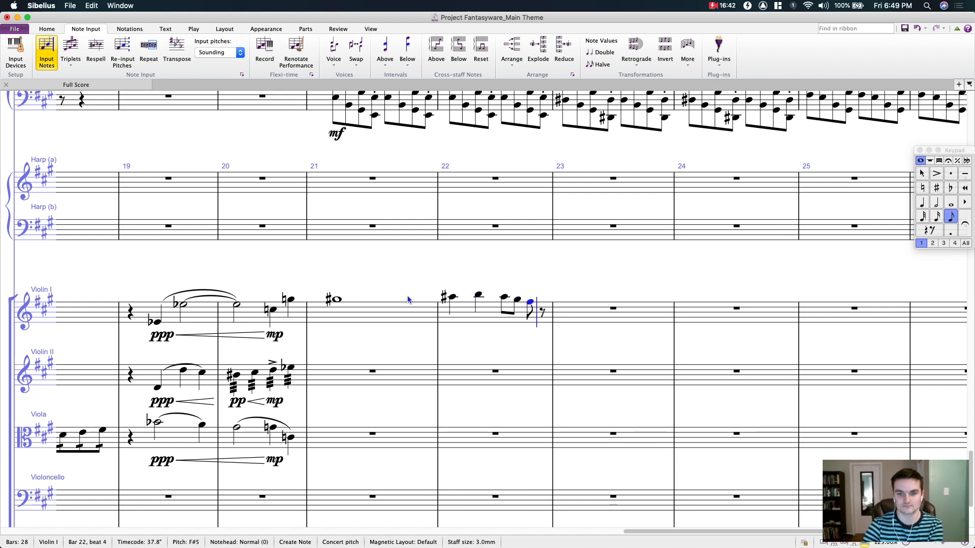
Step: Continue Violin I from bar 23 with half notes F♯5, D♯5 tied into bar 24, and B4, plus a G♯5 whole note in bar 25
key(f)
key(d)
key(Return)
key(b)
key(7)
key(g)
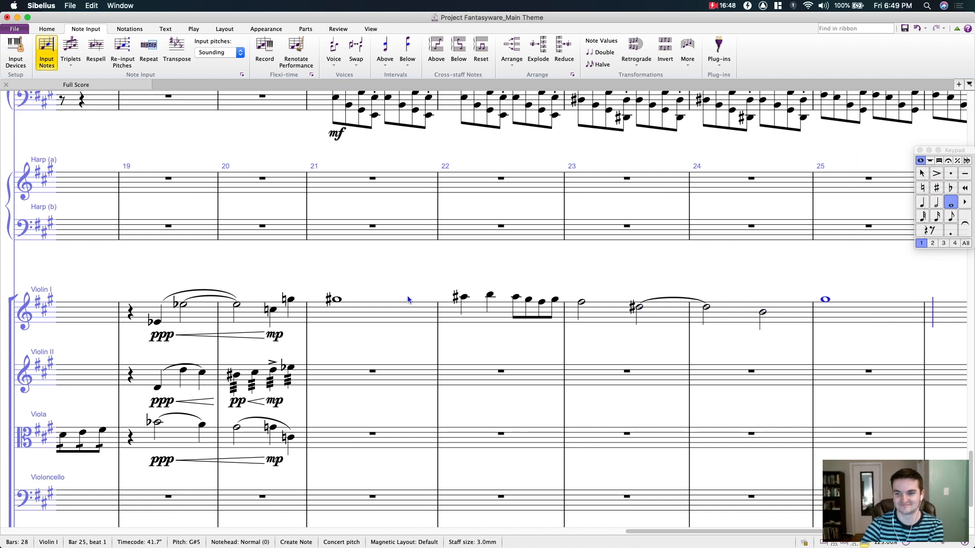
Step: Fill bar 26 of Violin I with quarter notes A♯5 and B5 and eighth notes A♯5, G♯5, F♯5 and G♯5
key(5)
key(g)
key(b)
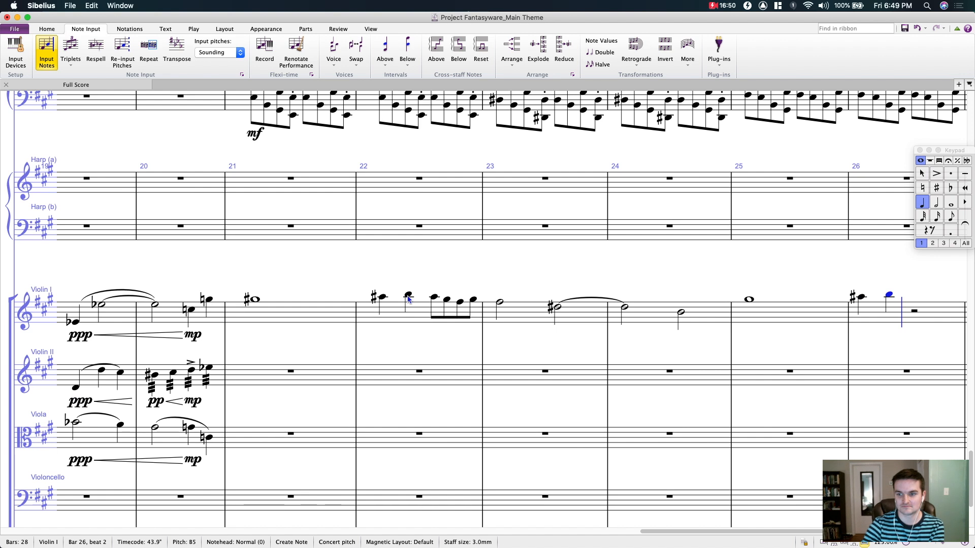
key(4)
key(a)
key(g)
key(f)
key(g)
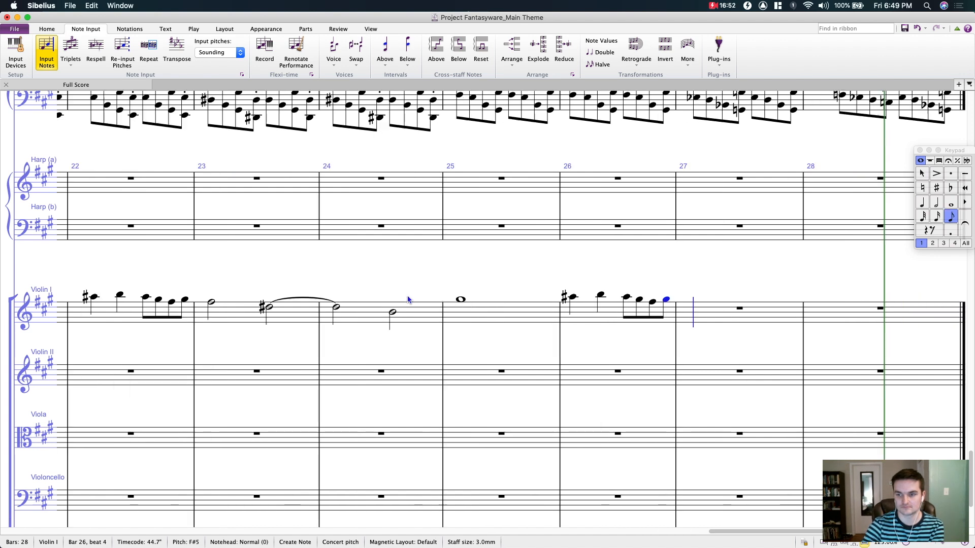
Step: End the Violin I line with a G natural 5 whole note in bar 27 tied to another in bar 28
key(KP_6)
key(g)
key(KP_Enter)
key(g)
click(922, 174)
drag(598, 274, 666, 247)
Step: Add slurs over the two quarter notes and the four eighth notes in bar 26 of Violin I
click(644, 269)
key(s)
click(697, 269)
key(s)
key(space)
key(space)
key(Escape)
click(797, 283)
drag(730, 235, 806, 234)
Step: Add slurs over the two quarter notes and the four eighth notes in bar 22 of Violin I
scroll(456, 237, left, 5)
click(399, 258)
key(s)
click(450, 258)
key(s)
key(space)
key(space)
key(Escape)
Step: Slur the last two quarter notes of bar 20 in Violin I
drag(354, 298, 462, 284)
click(315, 256)
key(s)
click(330, 244)
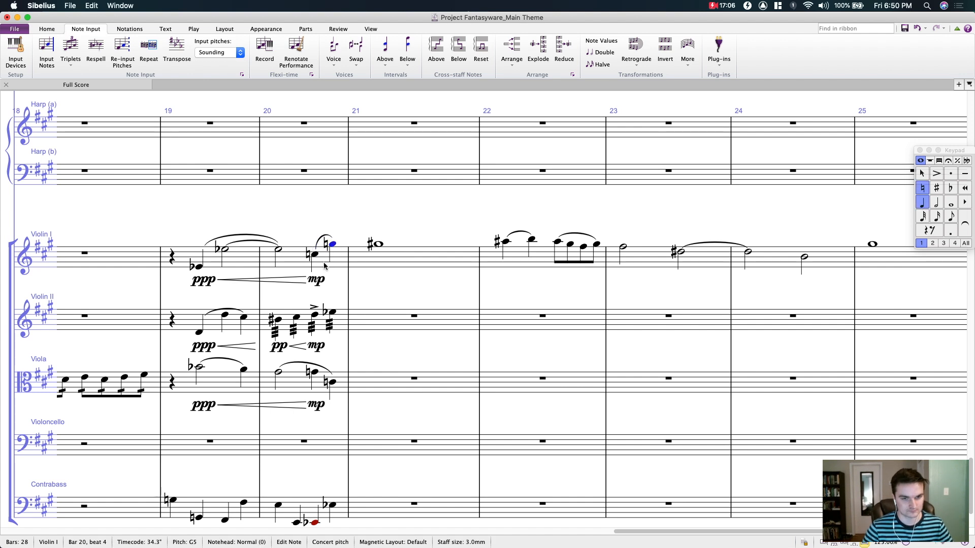
shift+click(317, 255)
key(Escape)
click(332, 245)
key(Escape)
Step: Add a crescendo hairpin under beat 4 of bar 20 in Violin I, leading to an f dynamic at bar 21
click(335, 246)
key(h)
click(346, 224)
click(379, 244)
key(super+e)
key(super+f)
key(Escape)
drag(421, 226, 417, 227)
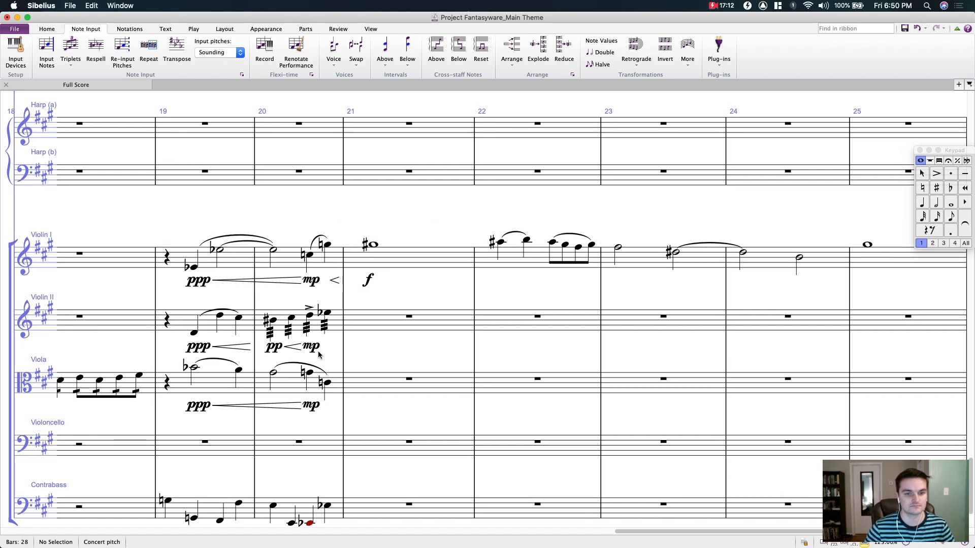
click(328, 314)
drag(396, 302, 318, 294)
click(343, 247)
drag(271, 201, 51, 197)
drag(516, 205, 348, 203)
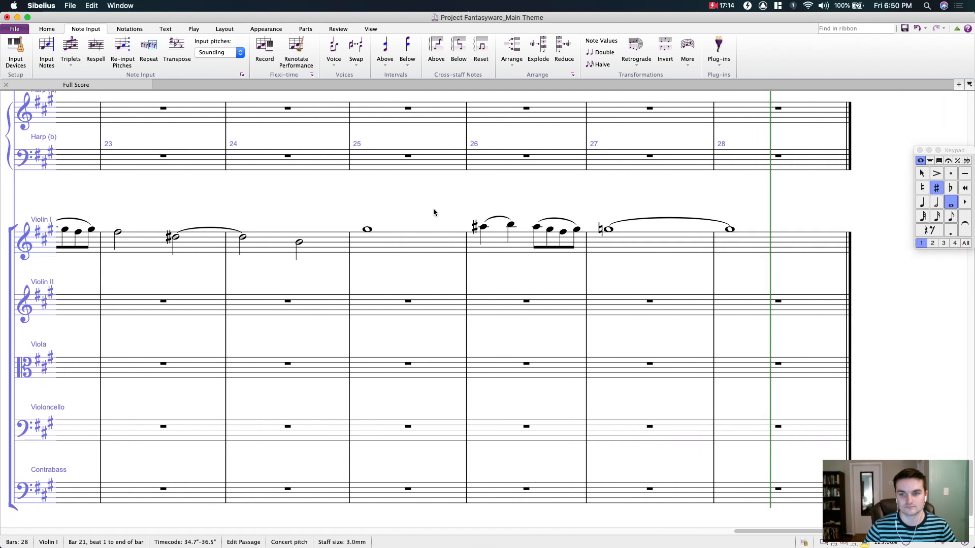
shift+click(766, 236)
drag(151, 215, 435, 196)
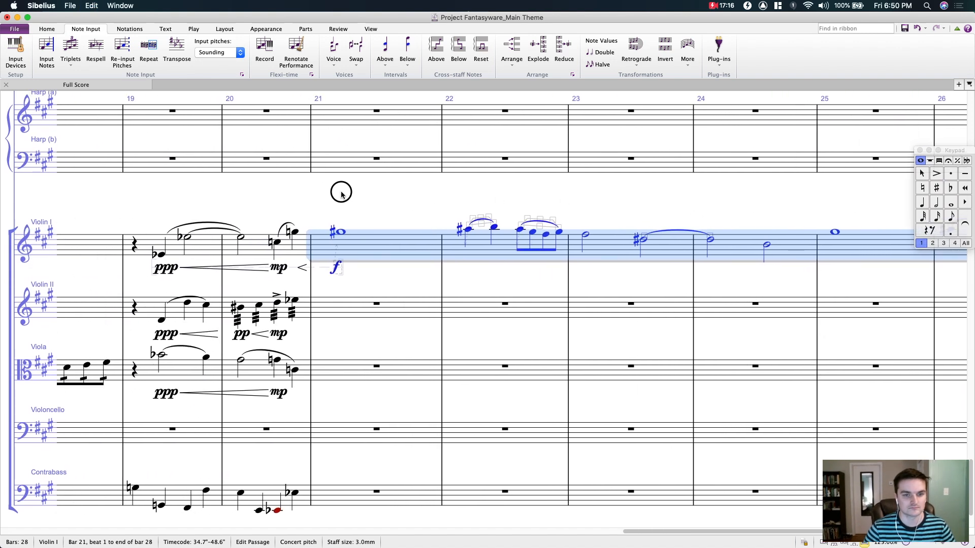
drag(341, 194, 557, 196)
key(Escape)
Step: Play the score back from bar 18 to the final bar to review the new Violin I melody
click(230, 376)
key(space)
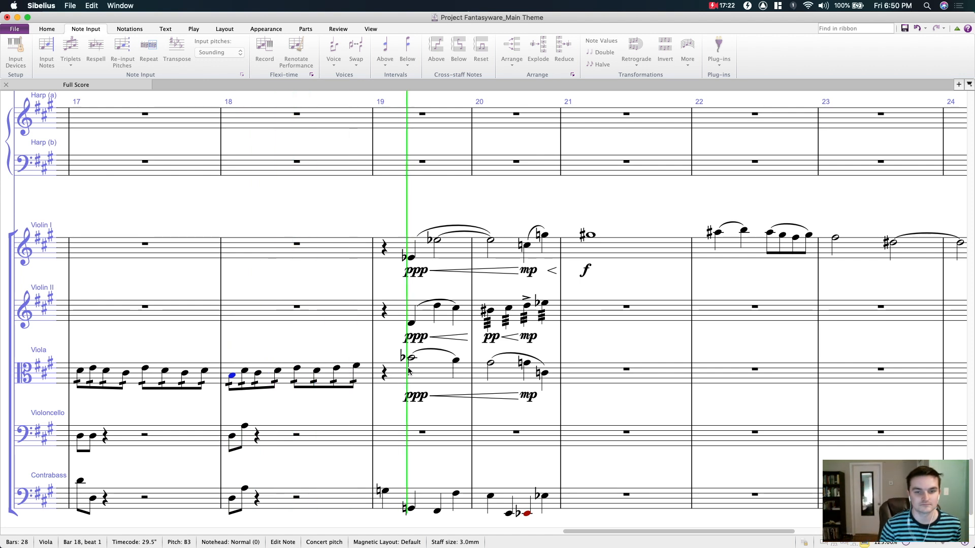
drag(536, 203, 196, 159)
drag(326, 166, 299, 179)
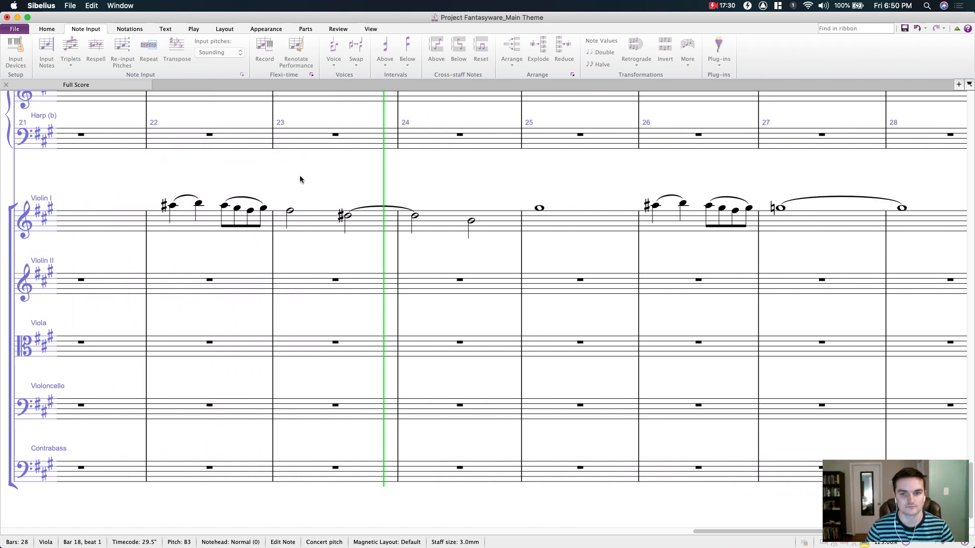
drag(435, 174, 403, 203)
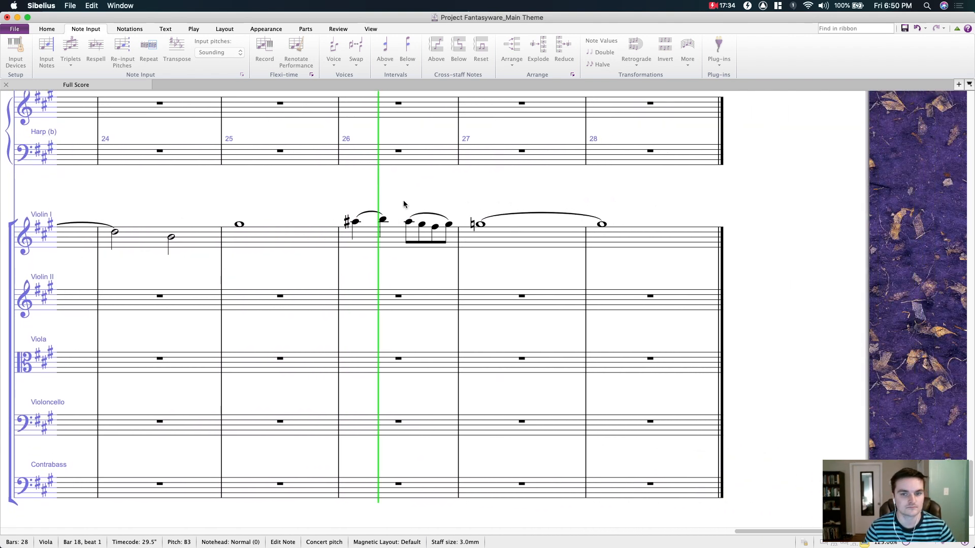
drag(502, 192, 396, 203)
drag(304, 197, 561, 210)
key(space)
Step: Transpose the Violin I passage in bars 21 to 28 up one octave
drag(446, 221, 390, 197)
click(876, 249)
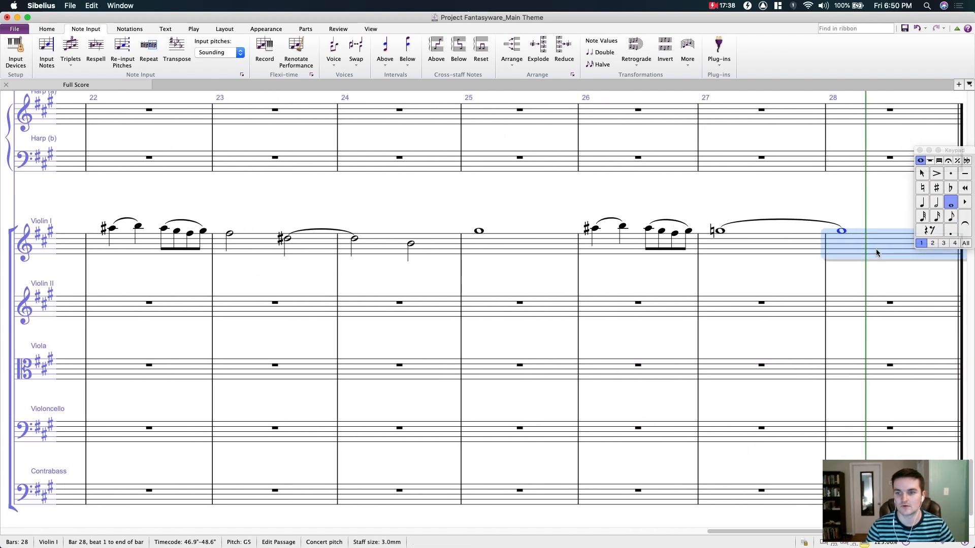
scroll(129, 204, left, 10)
shift+click(338, 260)
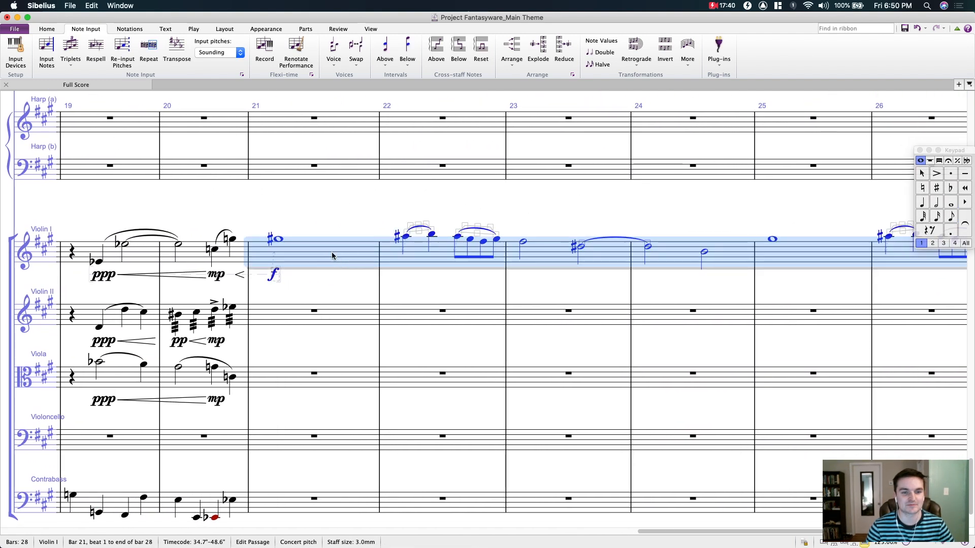
key(Escape)
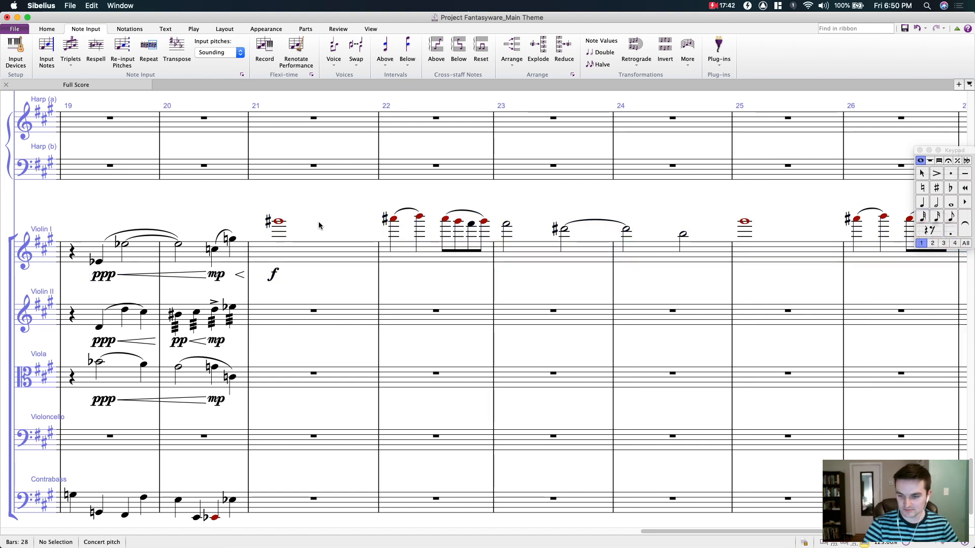
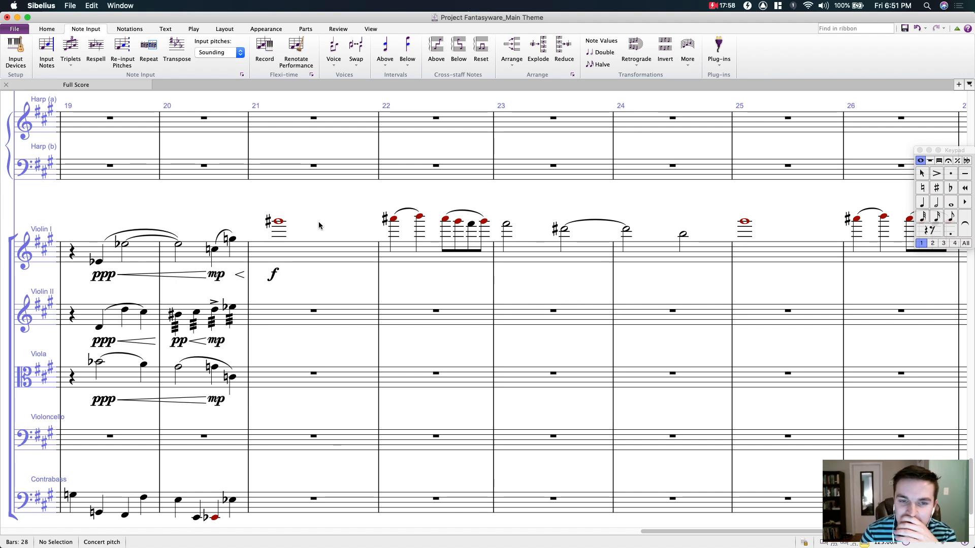
click(279, 222)
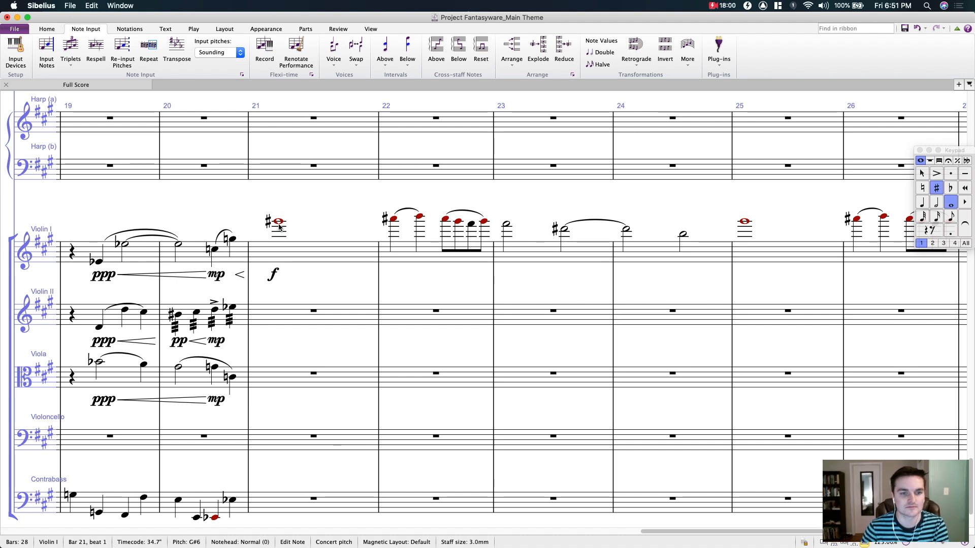
key(n)
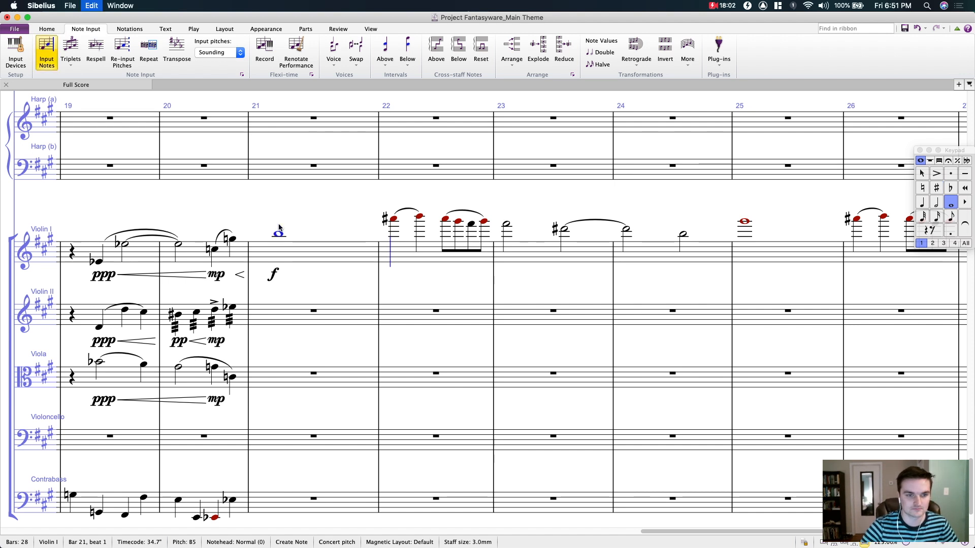
key(Escape)
key(Left)
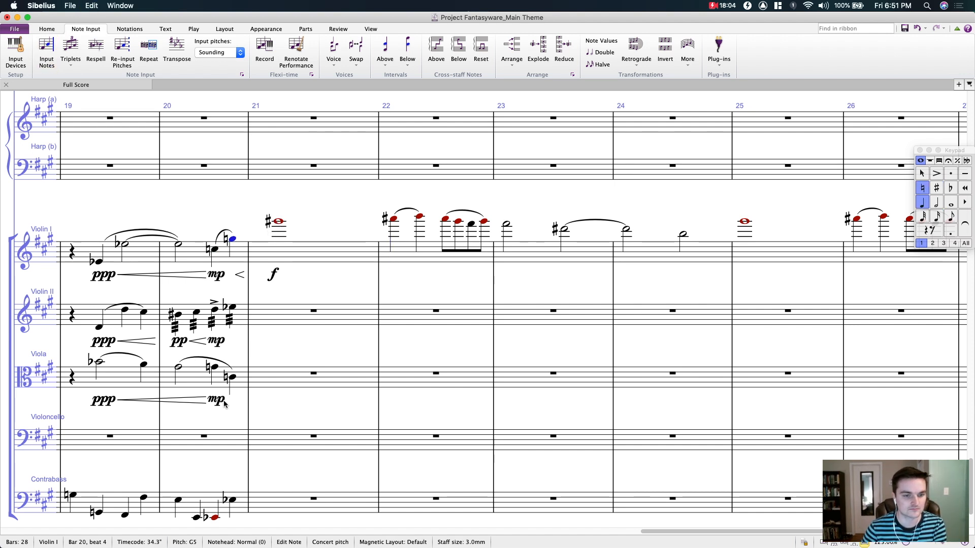
Step: Change the Viola G4 in bar 20 back to a half note and end the slur on it
click(214, 367)
key(5)
click(196, 356)
key(shift+space)
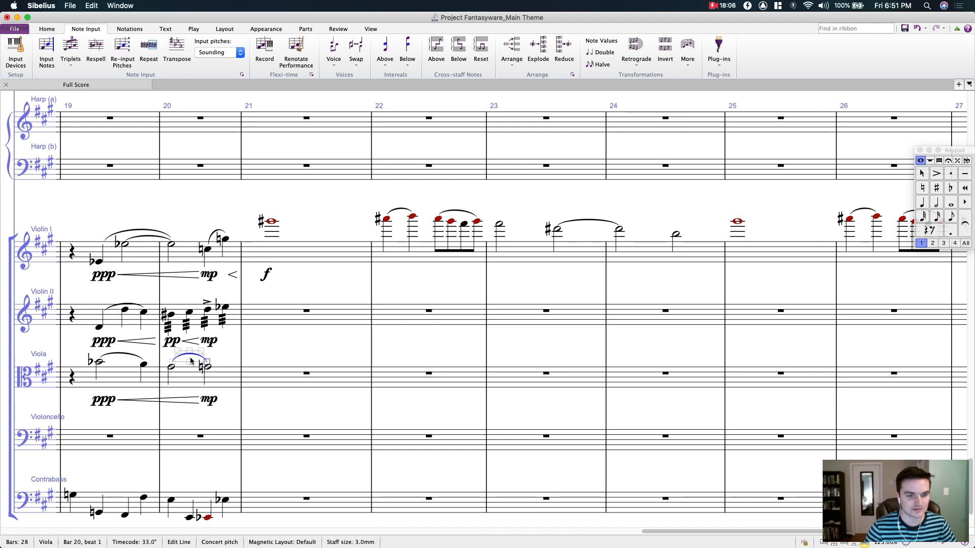
Step: Raise the Violin I note on beat 4 of bar 20 to C♯6
click(208, 249)
key(Right)
key(Up)
key(Up)
key(Up)
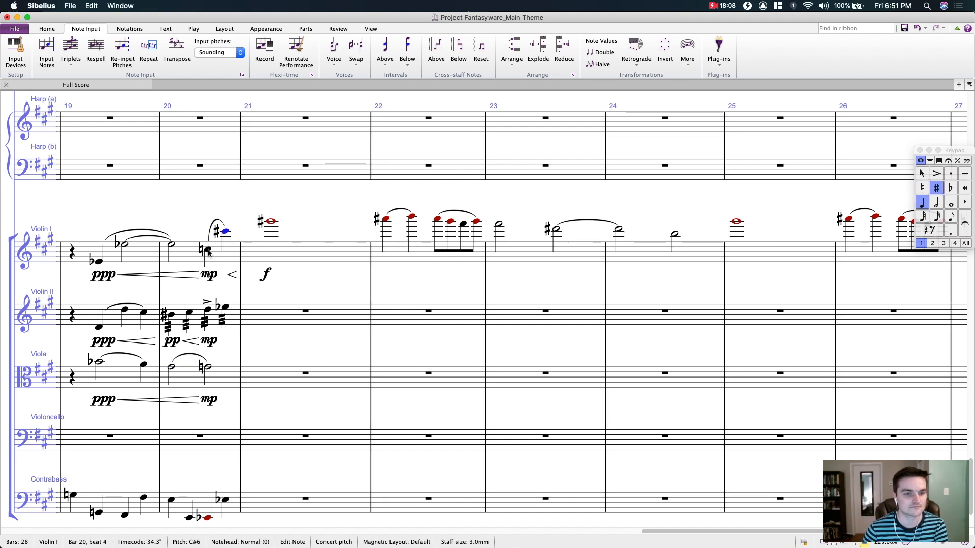
Step: Make the Violin I note on beat 4 of bar 20 C natural and re-enter the bar 21 whole note as B5
click(922, 188)
key(Right)
key(b)
key(Escape)
Step: Re-input the Violin I pitches in bar 22 as C♯, D♯, C♯, B, A♯, B, keeping the existing rhythm
click(330, 171)
click(322, 201)
drag(359, 215, 291, 227)
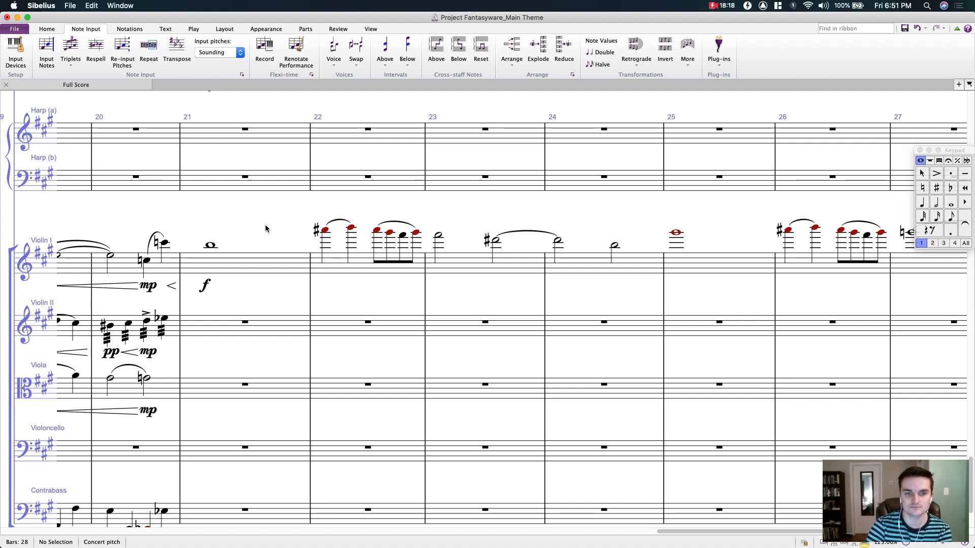
click(357, 262)
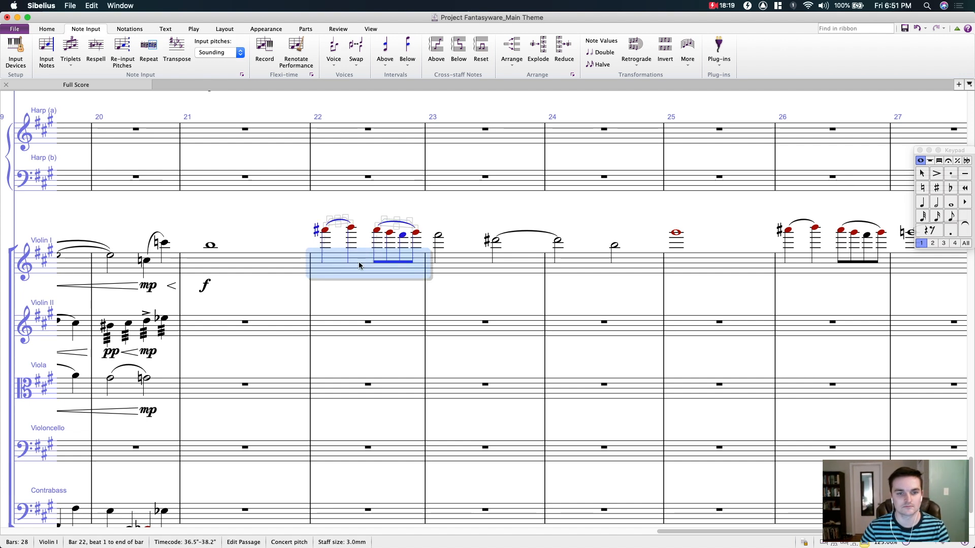
click(327, 243)
click(112, 58)
key(d)
key(c)
key(b)
key(a)
key(b)
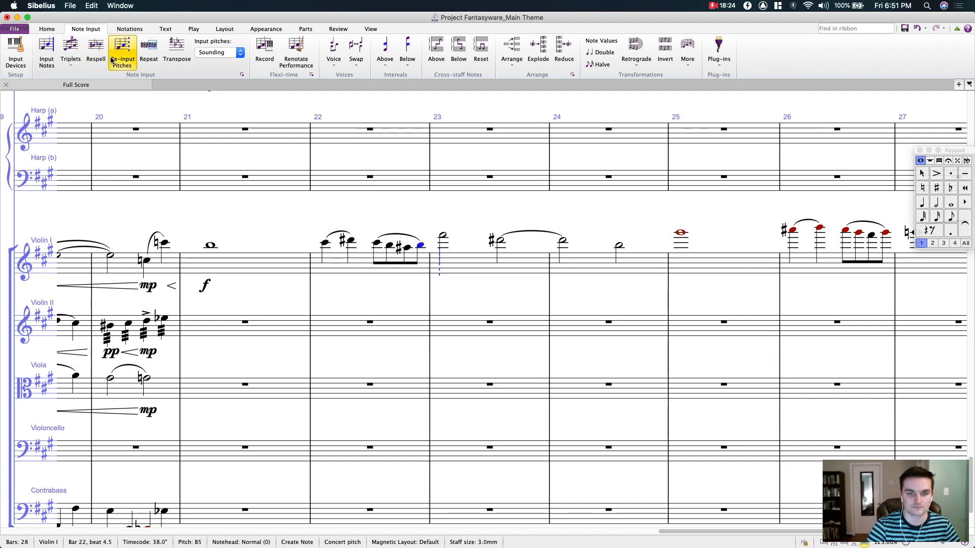
Step: Re-input the Violin I pitches in bars 23 to 25 as A♯, G♯, G♯, low B and high B
key(a)
key(g)
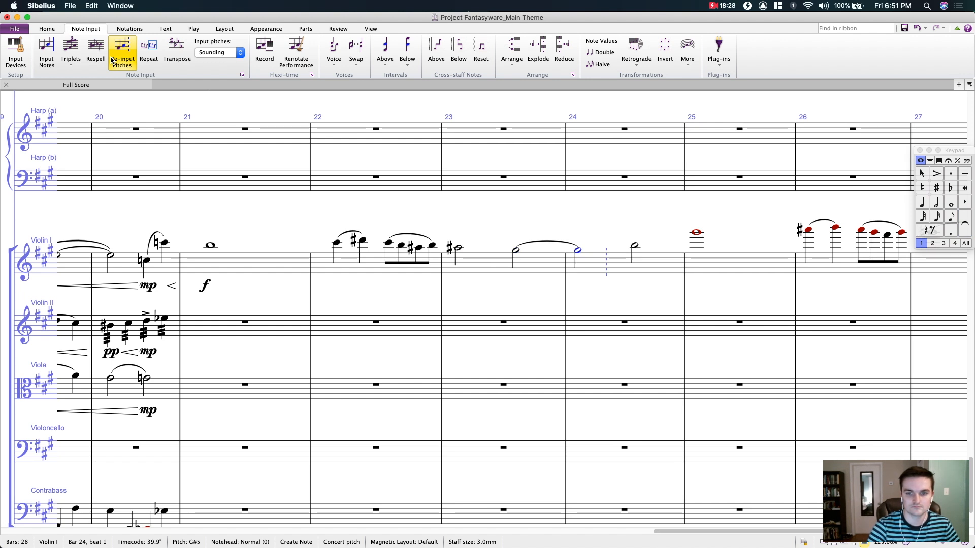
key(b)
key(b)
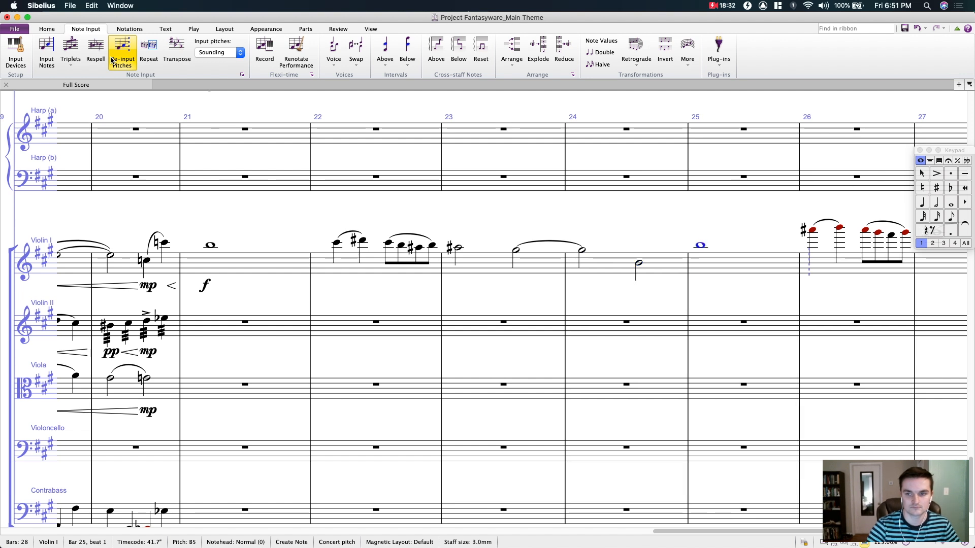
Step: Re-input Violin I bar 26 as C♯, D♯, C♯, B, A♯, B, and set the whole notes in bars 27 and 28 to A♯5
key(c)
key(d)
key(c)
key(b)
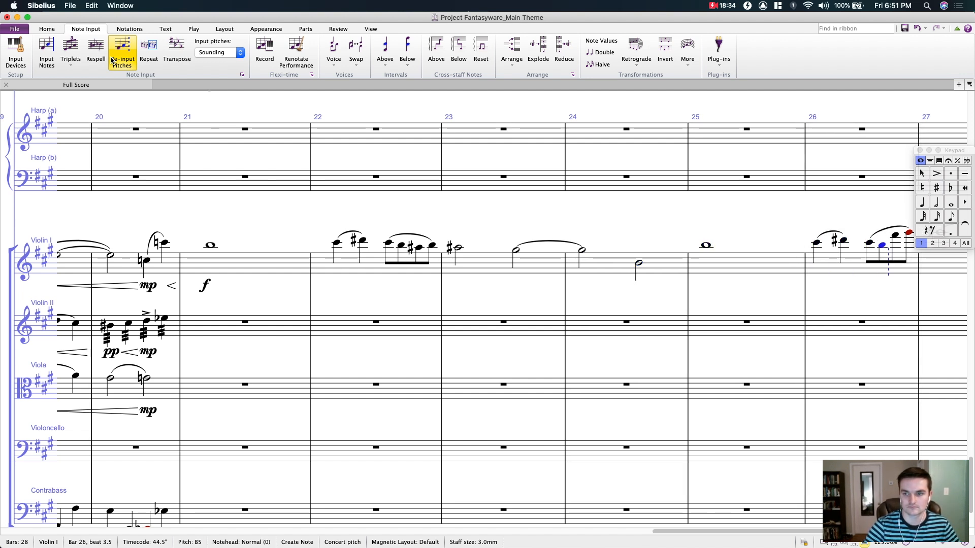
key(a)
key(b)
key(a)
key(Escape)
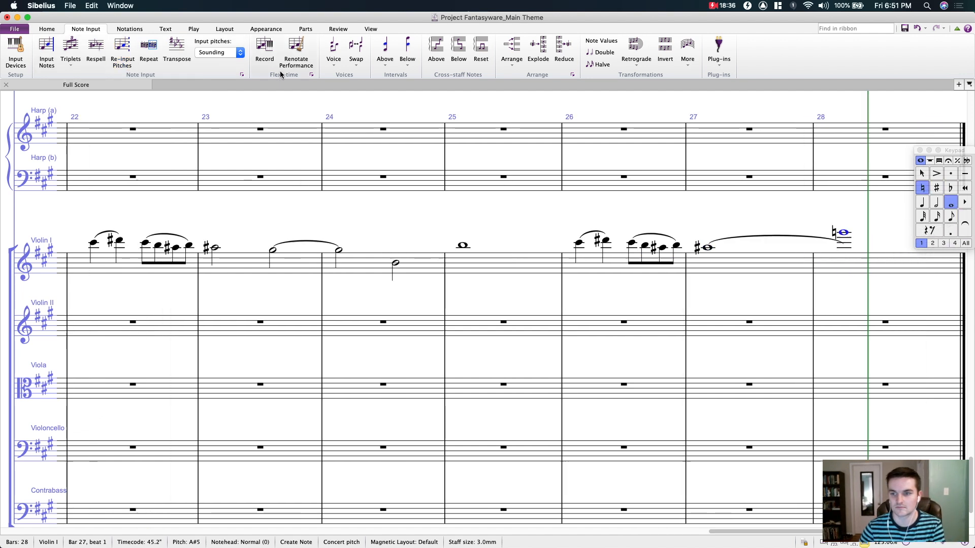
key(a)
key(super+Down)
Step: Copy the Violin I passage from bars 21 to 28 into the Violin II staff starting at bar 21
click(819, 215)
drag(820, 215, 973, 215)
drag(690, 218, 635, 177)
click(833, 231)
shift+click(317, 239)
key(super+c)
click(337, 311)
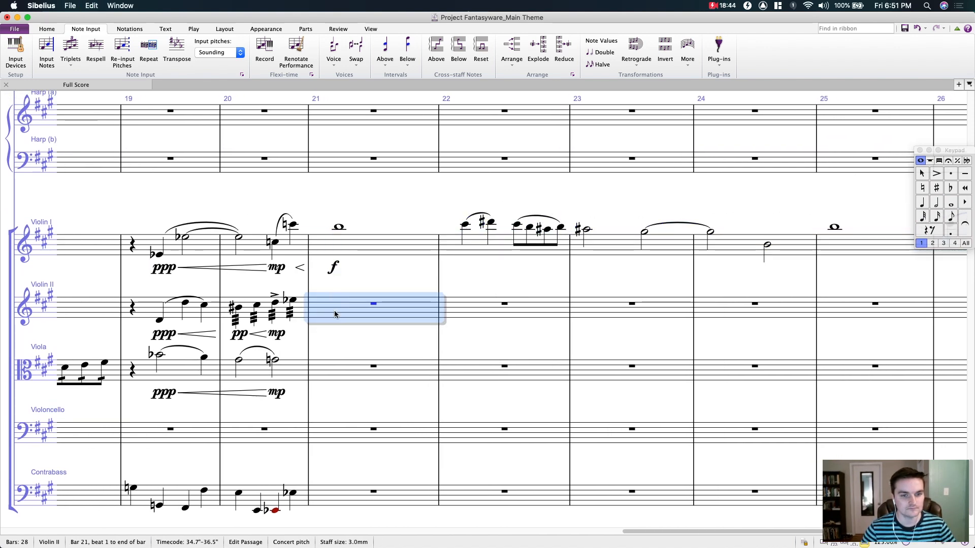
key(super+v)
drag(158, 347, 594, 328)
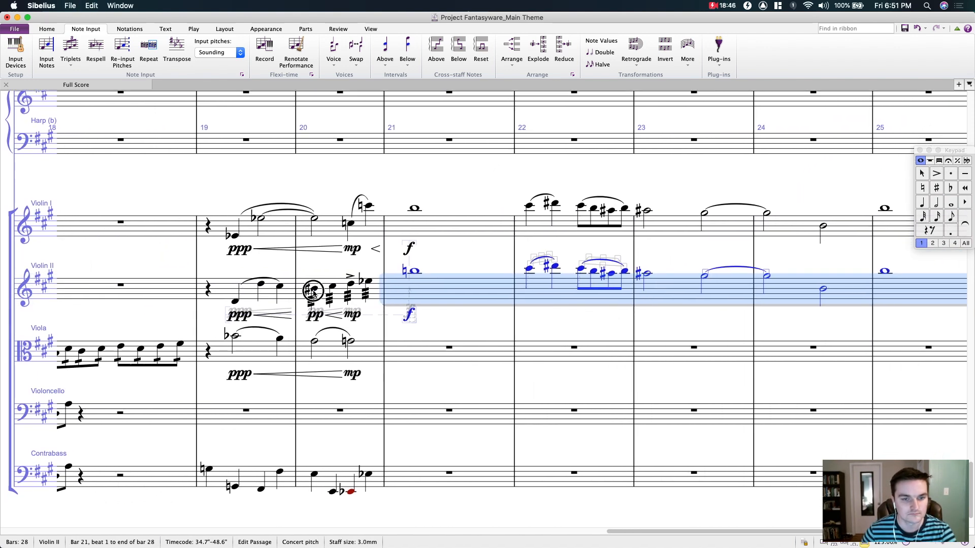
Step: Step through the Violin II notes in bar 20, and play the score back from bar 19 to review the strings
click(313, 291)
key(Right)
key(Right)
key(Right)
key(Escape)
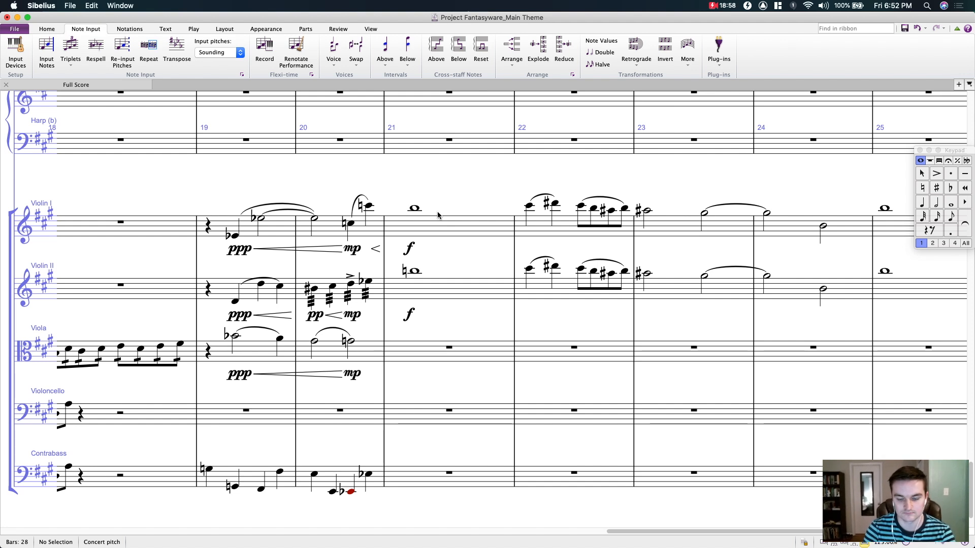
scroll(462, 262, left, 2)
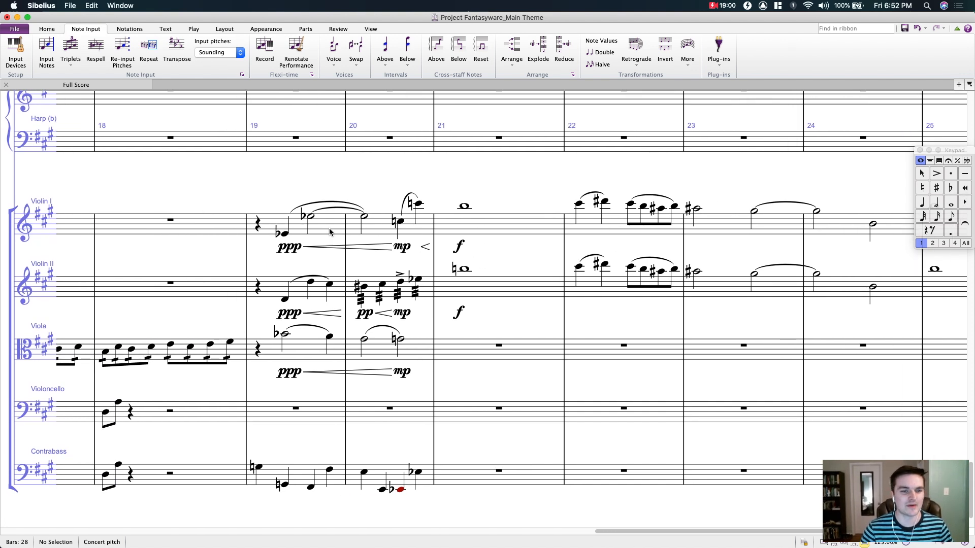
click(260, 224)
key(p)
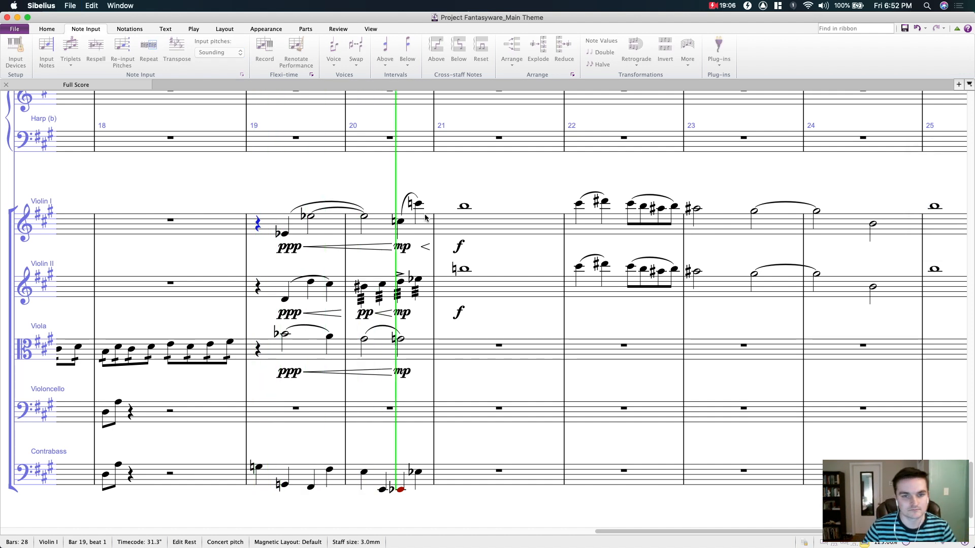
drag(310, 153, 616, 191)
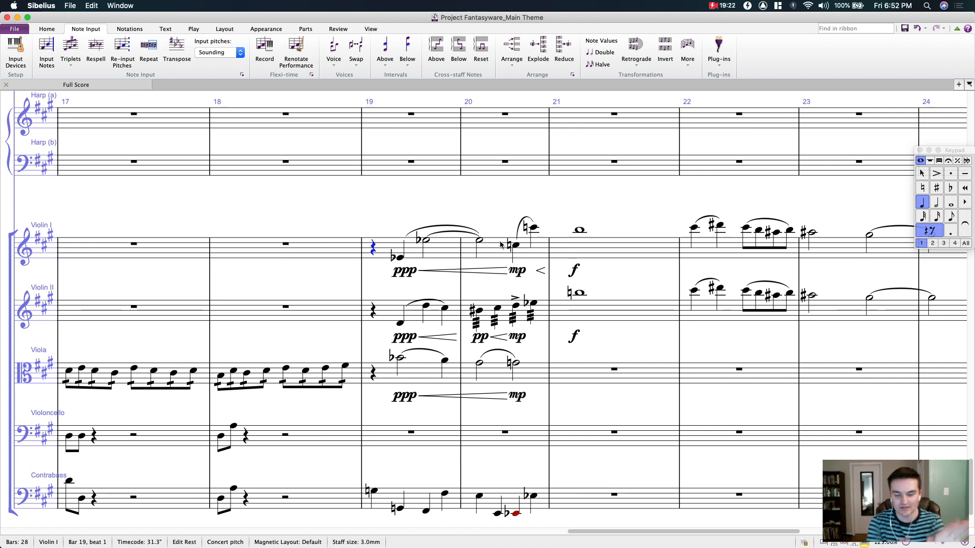
Step: Delete the mp markings in bar 20, the bar 20 hairpins in both violins, and the Viola crescendo hairpin
click(516, 270)
key(Delete)
click(539, 273)
key(Delete)
click(498, 338)
key(Delete)
click(517, 336)
key(Delete)
click(518, 396)
key(Delete)
drag(487, 373, 457, 342)
click(444, 340)
key(Delete)
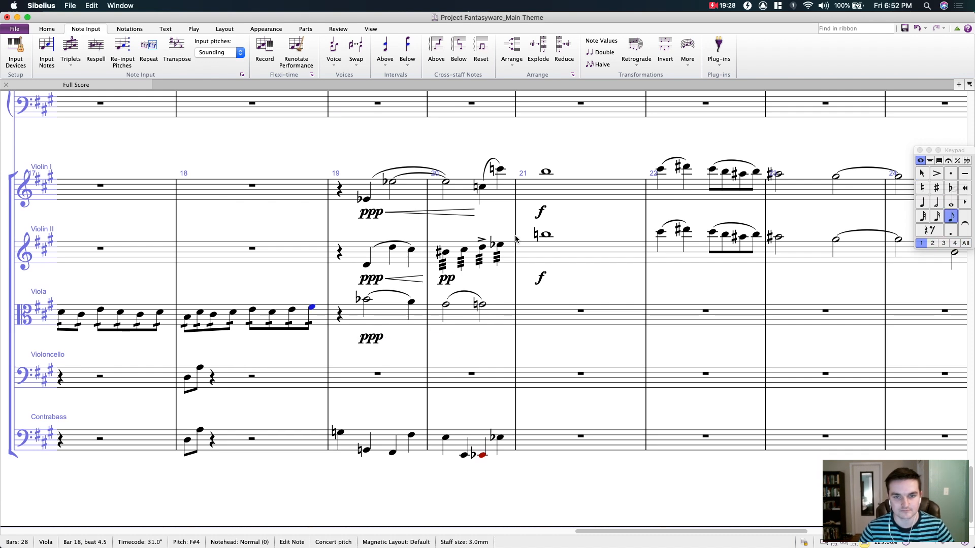
click(500, 245)
click(543, 175)
click(542, 235)
drag(510, 222, 229, 219)
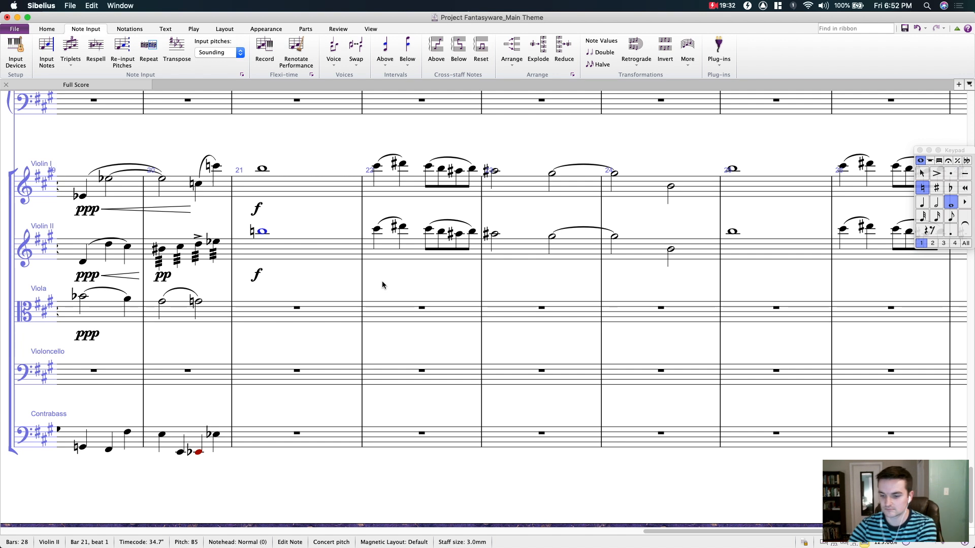
key(shift+g)
key(shift+b)
key(b)
key(super+z)
key(super+z)
key(super+z)
Step: Re-input Violin II bar 21 as G♯, bar 22 as A♯, B, A♯, G♯, F♯, G♯, and the first note of bar 23 as F♯
click(307, 190)
click(263, 232)
click(123, 56)
key(g)
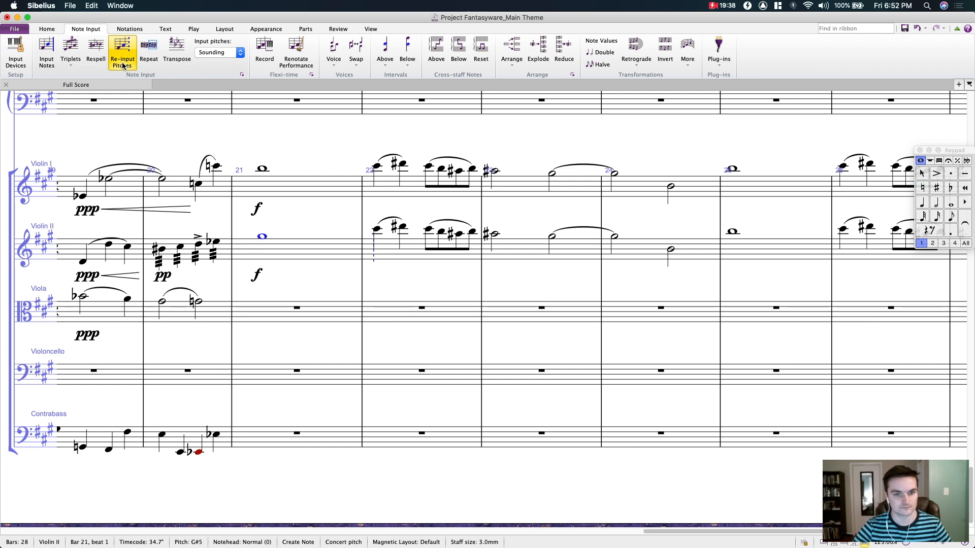
key(8)
key(a)
key(b)
key(a)
key(g)
key(f)
key(g)
key(f)
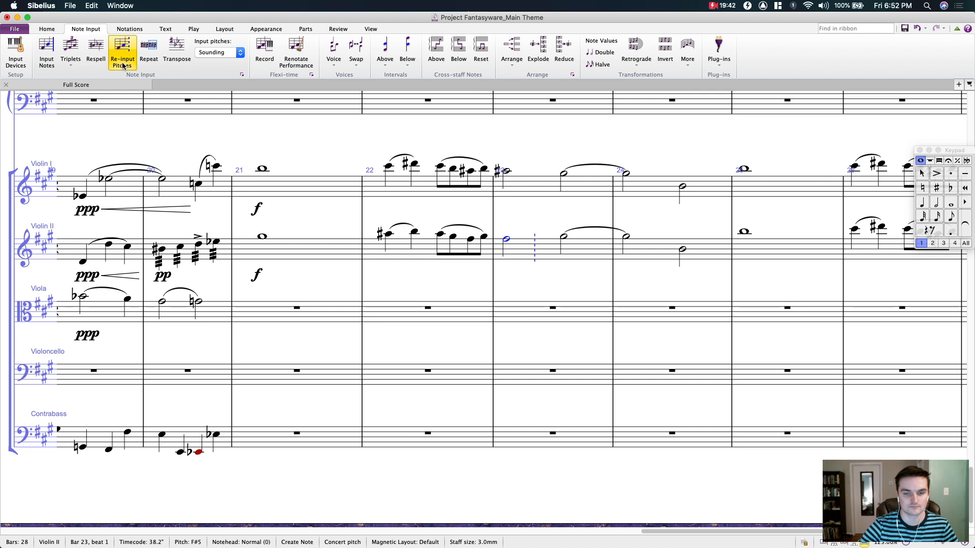
Step: Re-input the remaining Violin II pitches in bars 23 to 25 as D♯, D♯, low G♯ and high G♯
key(8)
key(d)
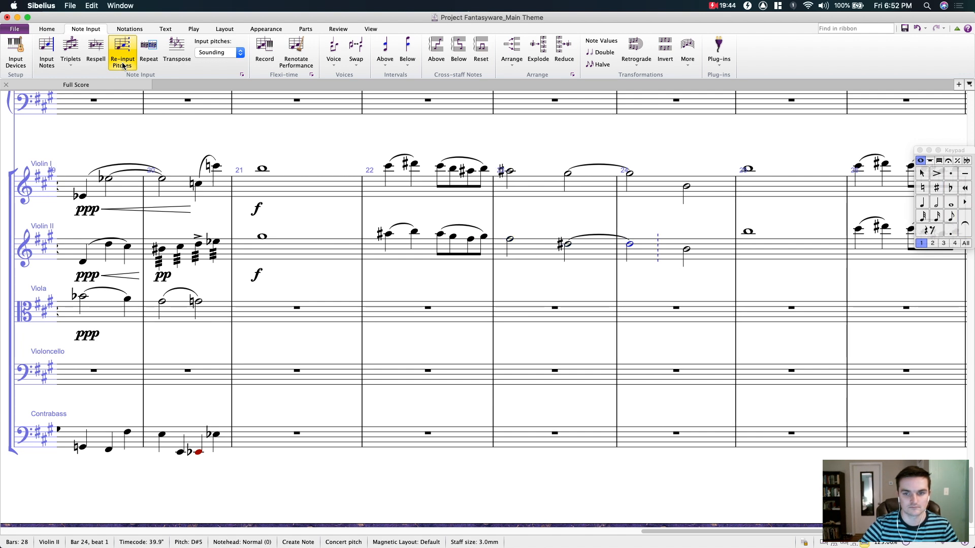
key(b)
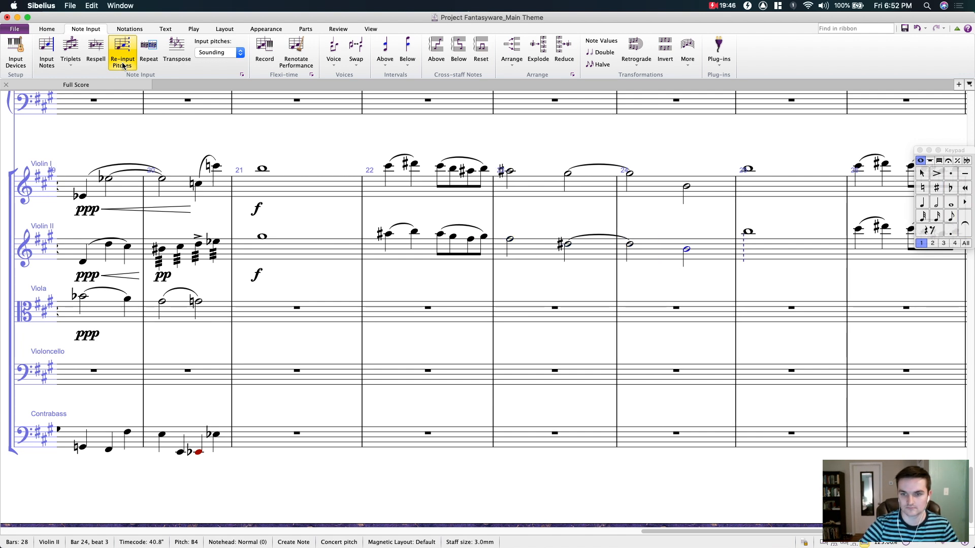
key(Left)
key(g)
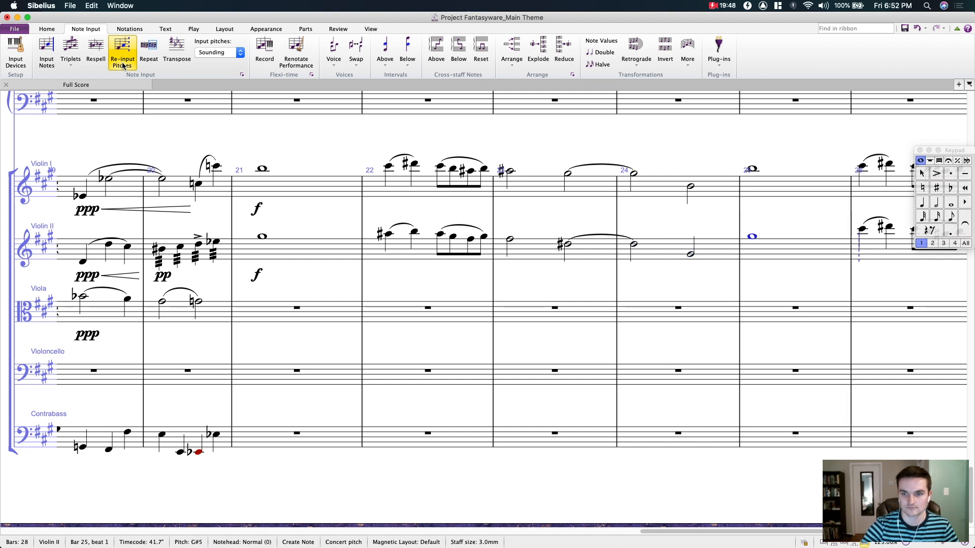
Step: Re-input Violin II bar 26 as A♯, B, A♯, G♯, F♯, G♯, and the whole notes in bars 27 and 28 as G natural
key(a)
key(b)
key(a)
key(g)
key(f)
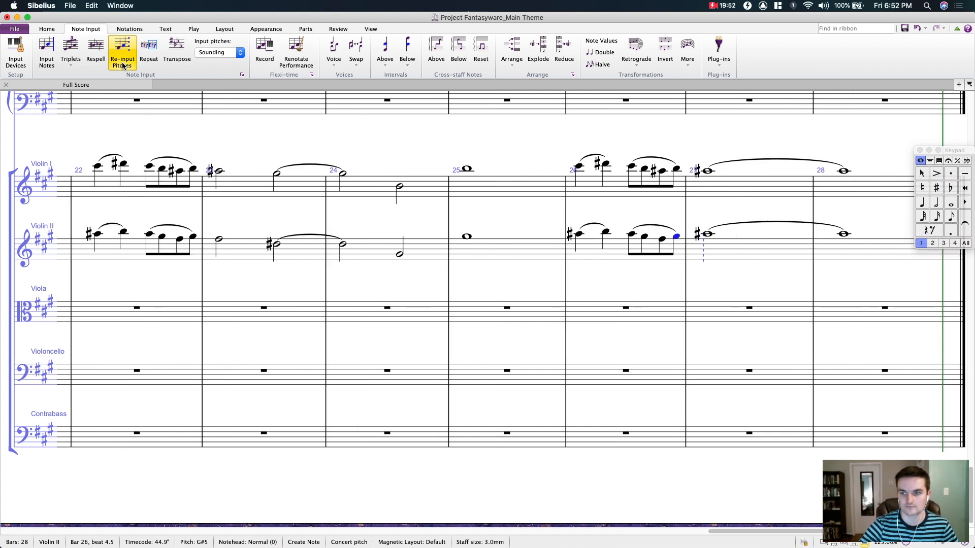
key(g)
key(g)
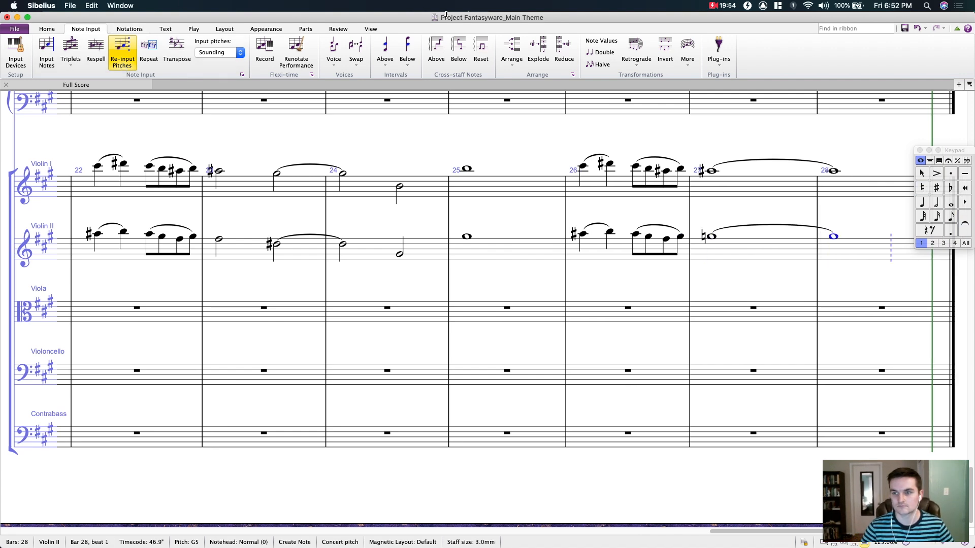
Step: Copy the Violin I passage from bars 21 to 28 into the Viola staff starting at bar 21
click(864, 190)
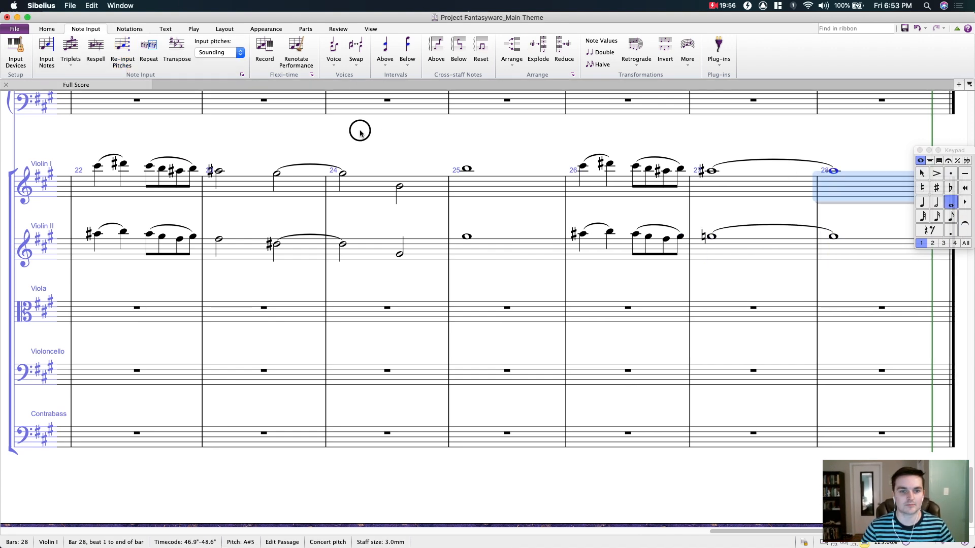
scroll(508, 127, left, 10)
shift+click(403, 168)
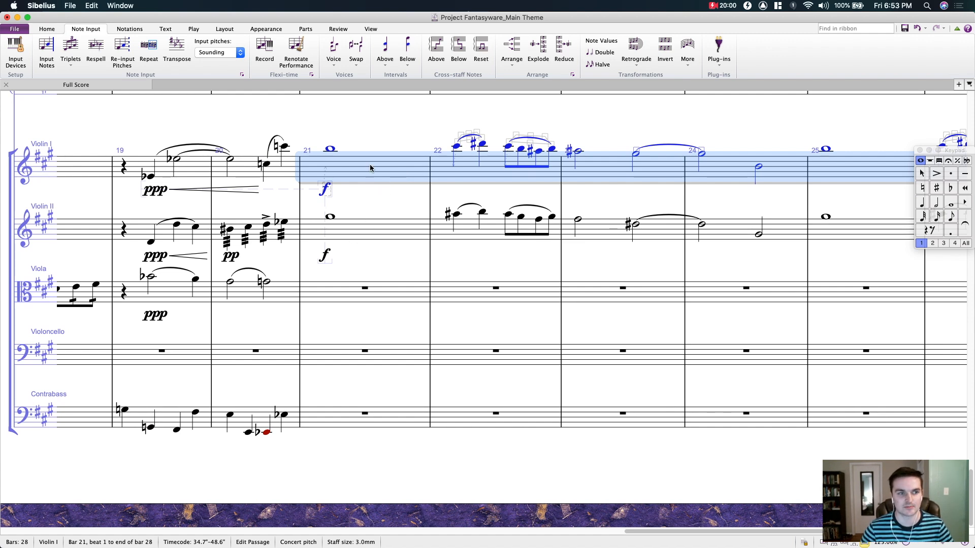
scroll(337, 113, left, 2)
click(363, 293)
key(ctrl+v)
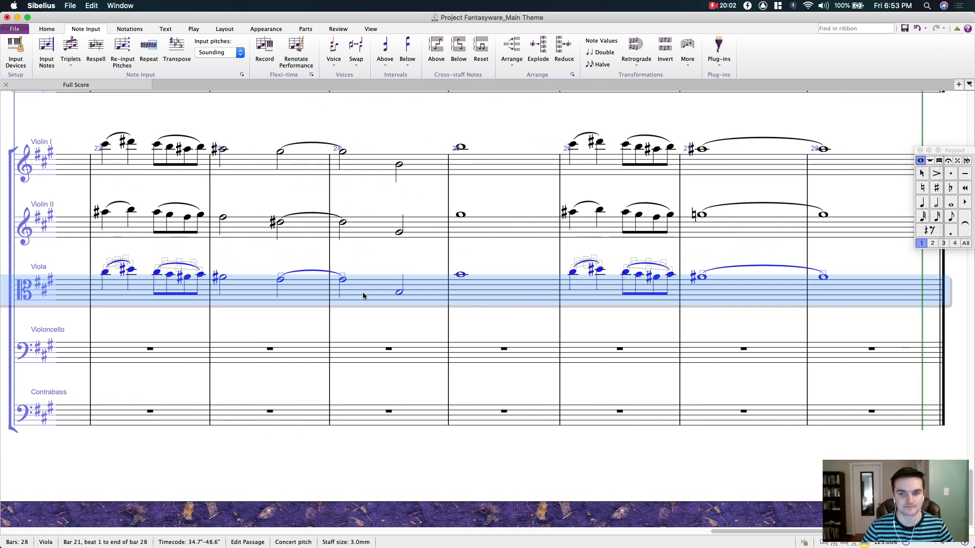
Step: Play back the passage from bar 21 to review the Violin I, Violin II and Viola parts together
scroll(375, 174, up, 2)
shift+click(447, 212)
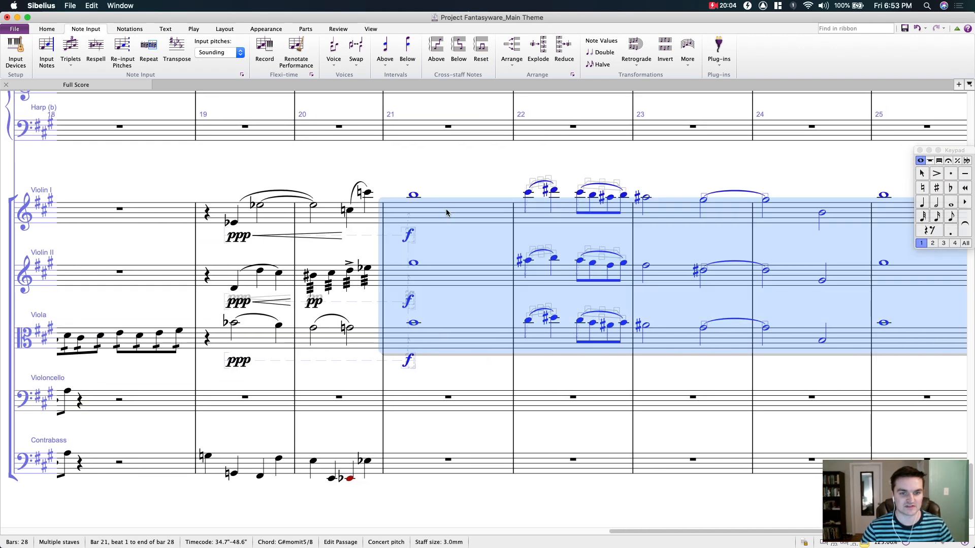
key(space)
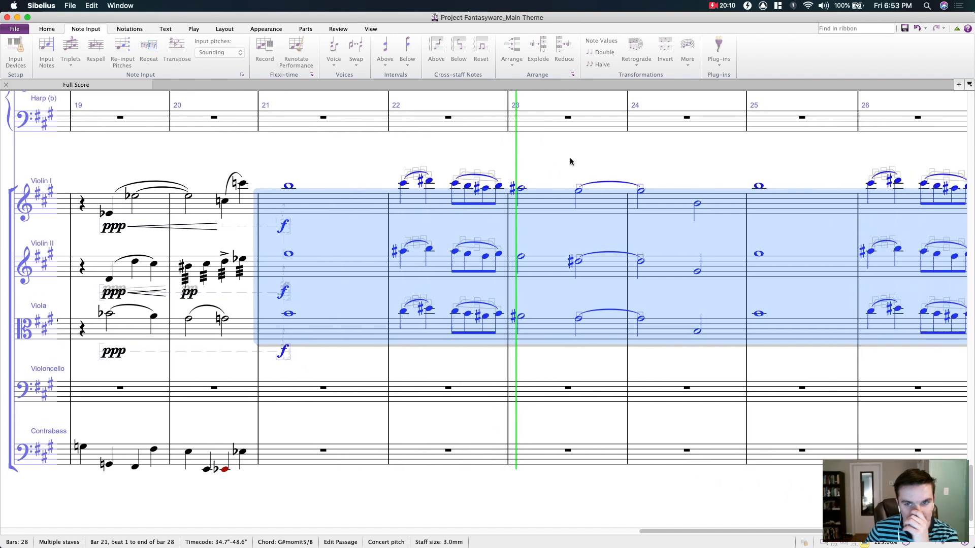
drag(532, 133, 391, 135)
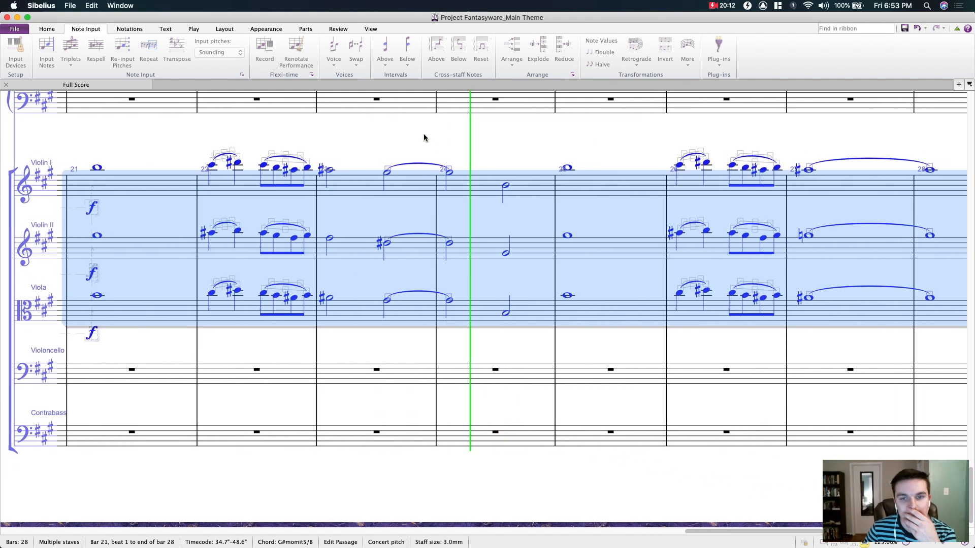
drag(508, 139, 367, 154)
drag(533, 154, 448, 158)
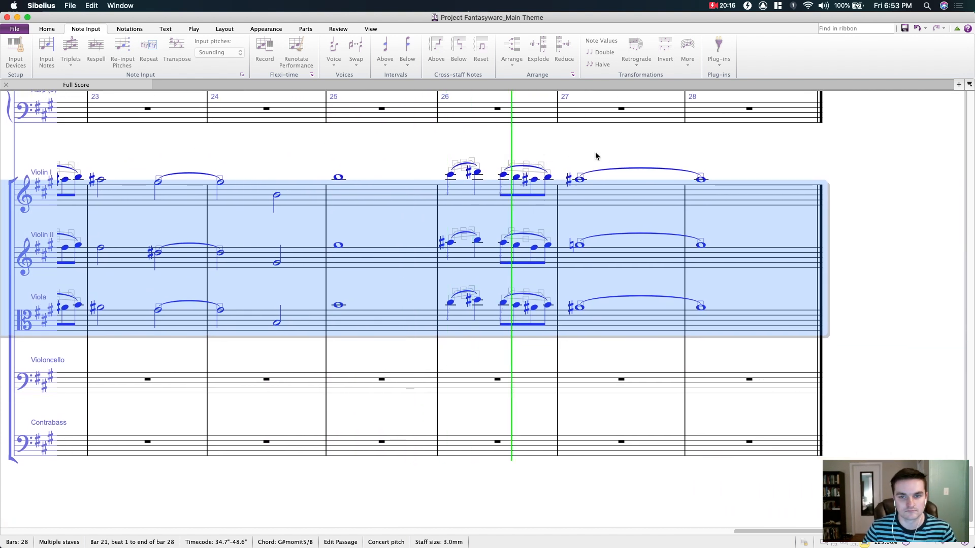
key(space)
drag(275, 141, 655, 177)
key(Escape)
drag(310, 184, 505, 196)
Step: Save the score, and delete the Violin I crescendo hairpin starting in bar 19 and the Violin II pp in bar 20
key(super+s)
drag(393, 210, 480, 182)
click(423, 237)
key(Delete)
click(429, 304)
click(419, 320)
click(431, 305)
key(Delete)
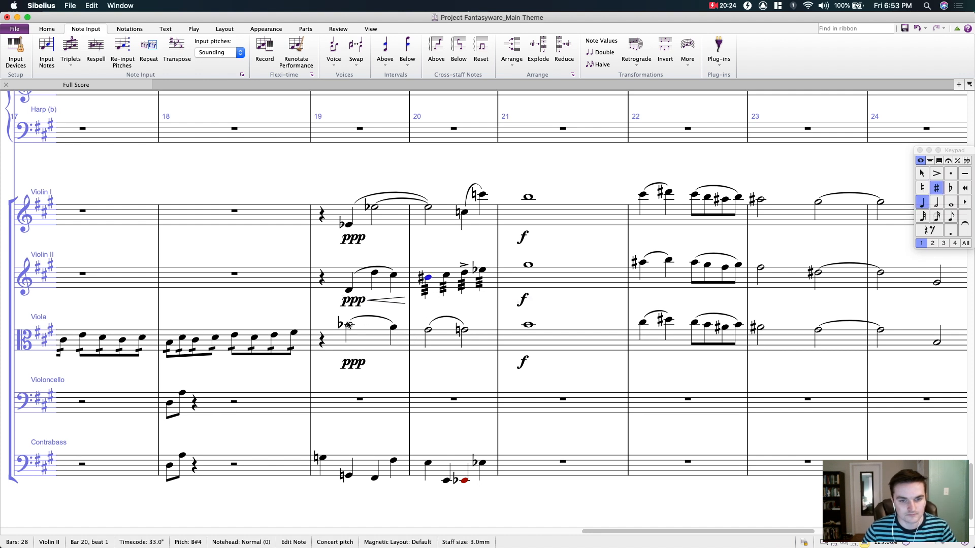
Step: Add crescendo hairpins under the bar 19 notes in Violin I and Viola
click(351, 225)
shift+click(375, 208)
key(h)
click(352, 326)
shift+click(392, 327)
key(h)
Step: Add a pp dynamic to the first Viola note of bar 20 and copy it to Violin II and Violin I
click(428, 330)
key(ctrl+e)
text(p)
key(Escape)
key(Escape)
click(433, 366)
key(super+c)
click(428, 278)
key(super+v)
click(429, 213)
key(super+v)
Step: Add a crescendo hairpin under Contrabass bar 20 and repeat the bar's last note at the start of bar 21
click(445, 470)
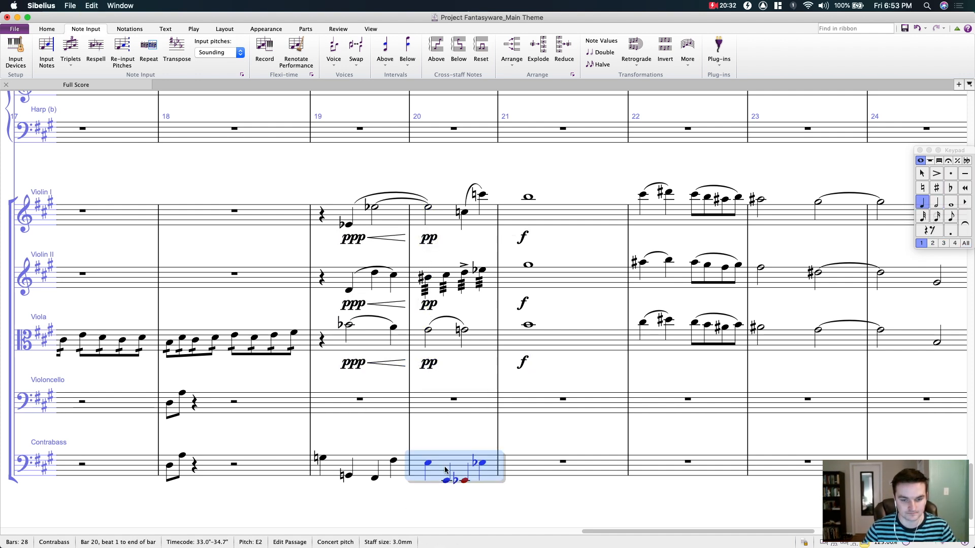
key(h)
click(483, 465)
key(r)
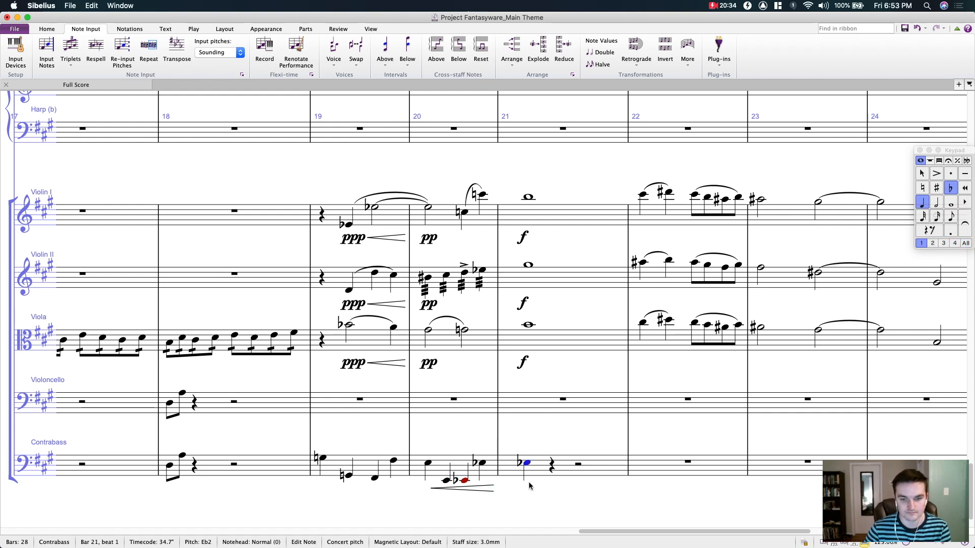
Step: Copy bar 21 of the Piano (b) staff into bar 21 of the Contrabass
scroll(575, 356, up, 8)
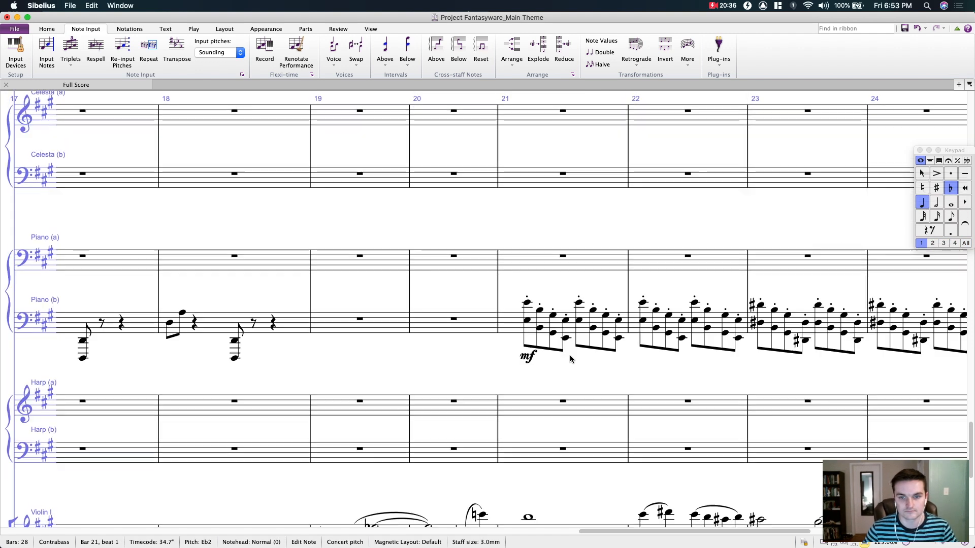
click(527, 301)
drag(415, 245, 220, 180)
click(359, 261)
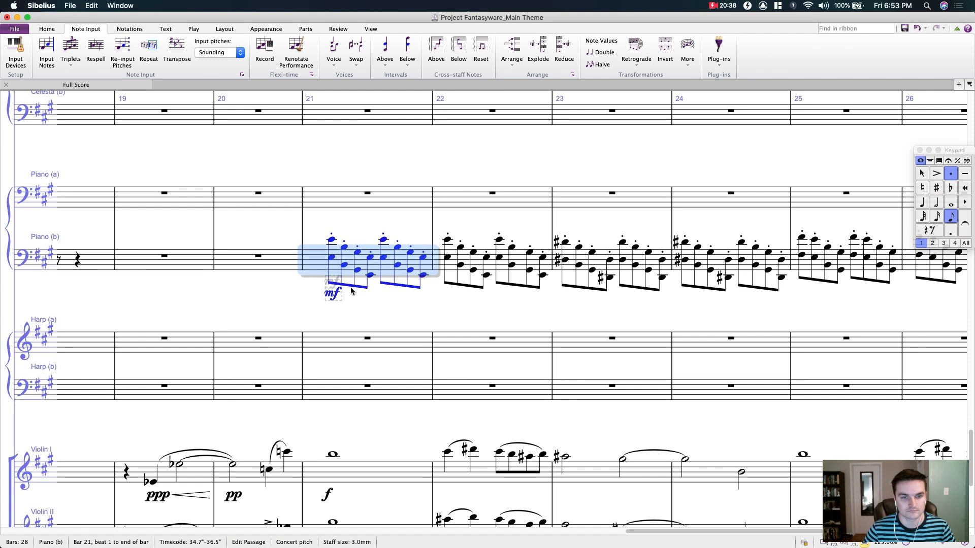
scroll(358, 291, down, 6)
click(329, 406)
key(super+v)
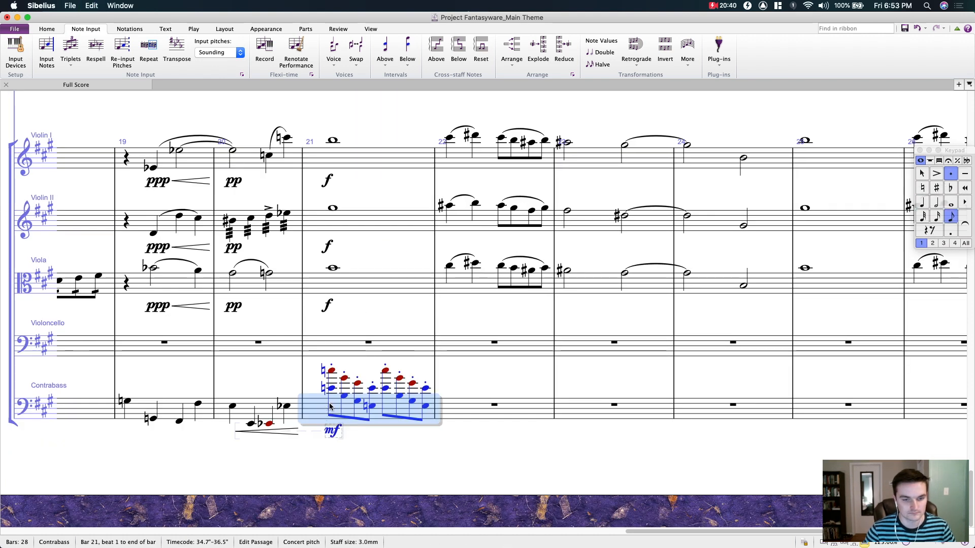
Step: Transpose the copied Contrabass bar 21 down an octave and delete the upper note of its first chord
key(super+Down)
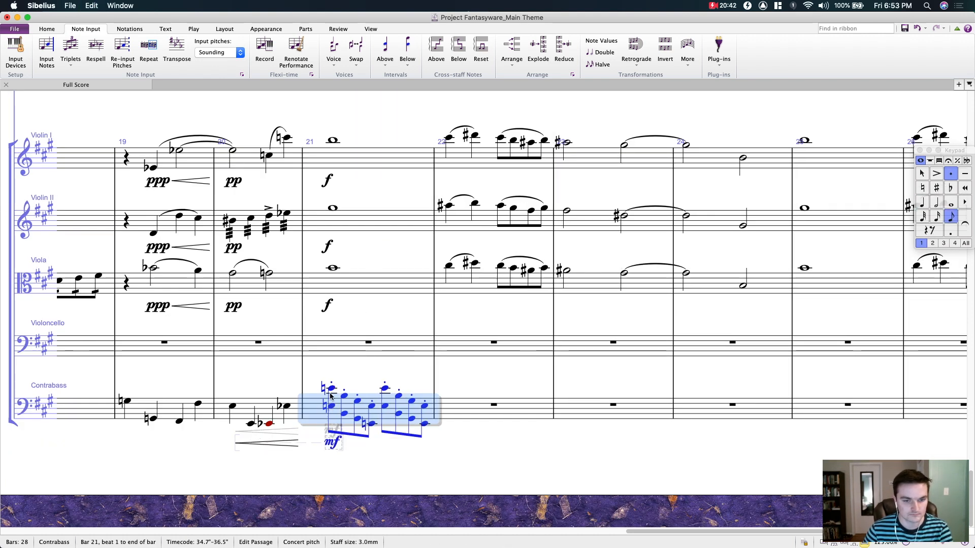
click(329, 400)
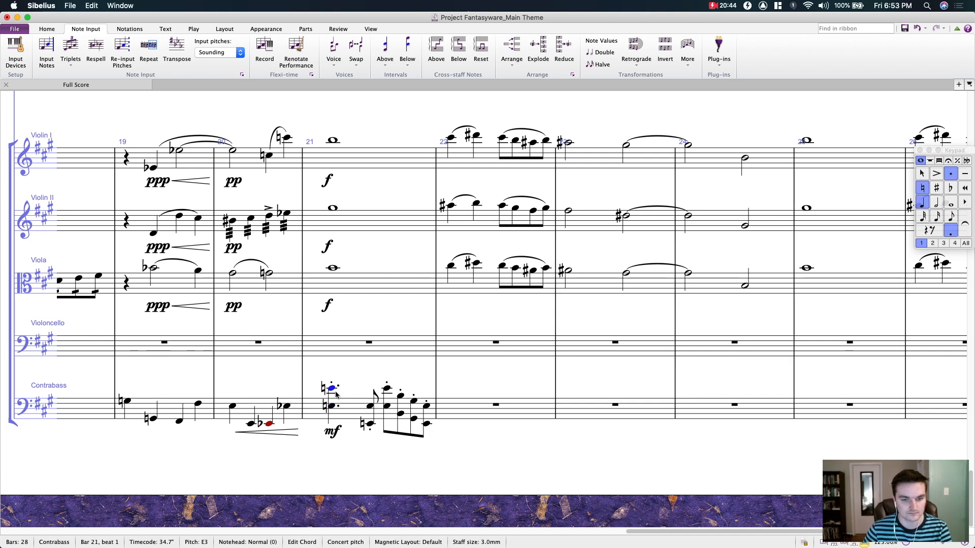
key(Delete)
Step: Respell the last two E-flat notes of Contrabass bar 20 as D-sharps
click(286, 406)
key(Right)
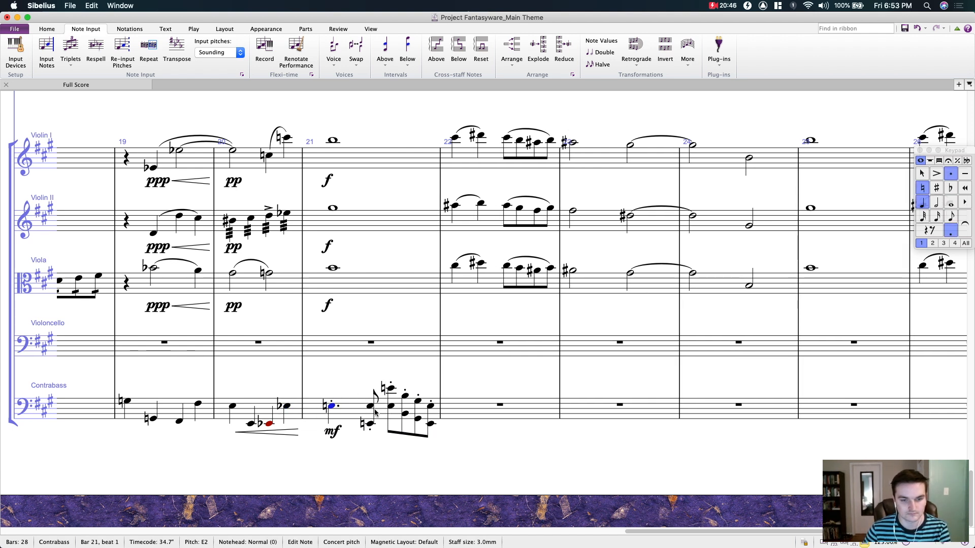
click(270, 422)
click(287, 407)
super+click(270, 423)
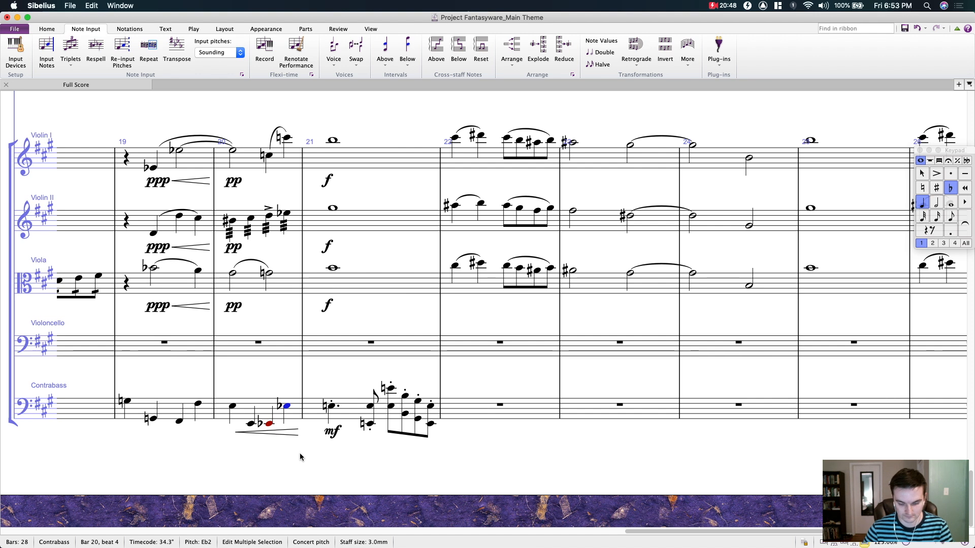
key(Return)
key(Escape)
Step: Add an f dynamic to the first Contrabass note of bar 21 in place of the copied mf
click(325, 406)
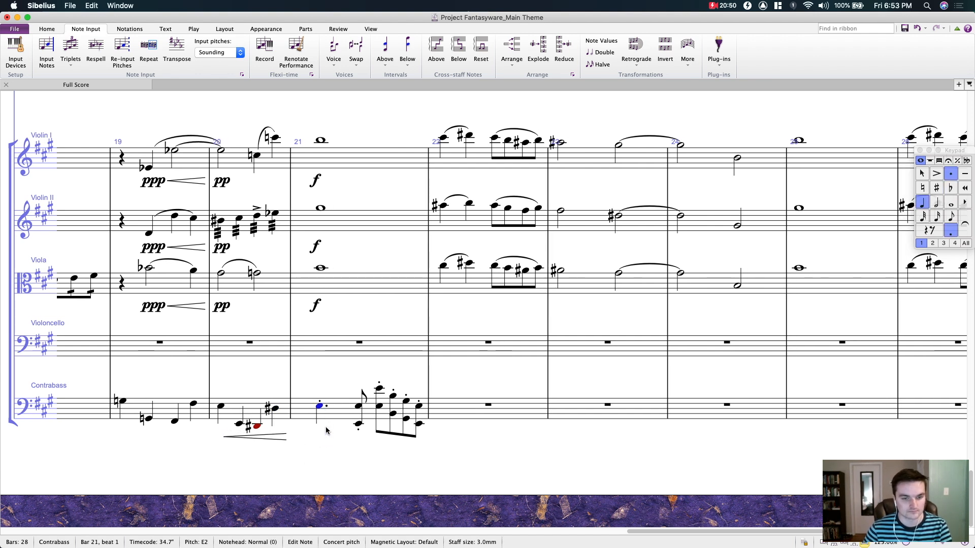
key(super+e)
key(super+f)
key(Escape)
key(Escape)
click(320, 407)
Step: Remove the augmentation dot and staccato from the first Contrabass note of bar 21 and make it an eighth note
key(period)
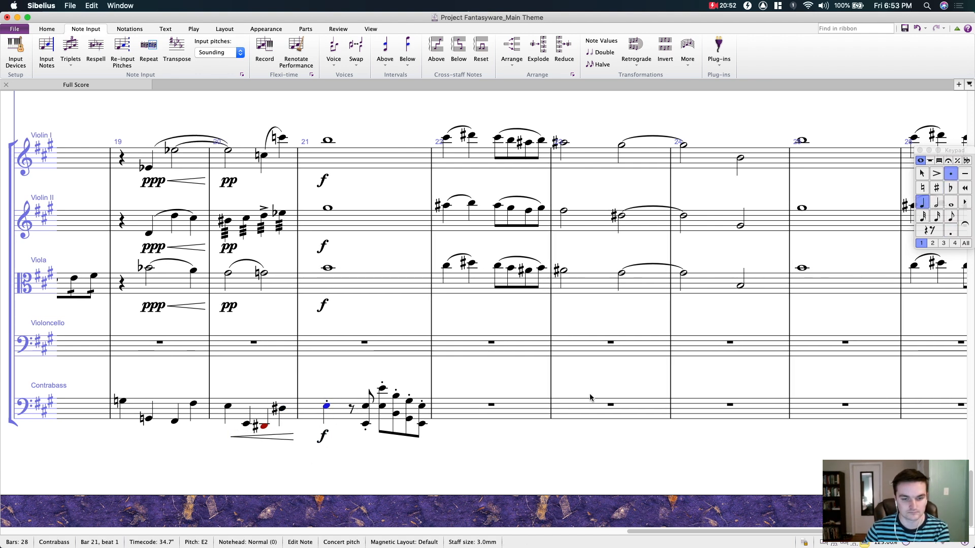
key(period)
key(5)
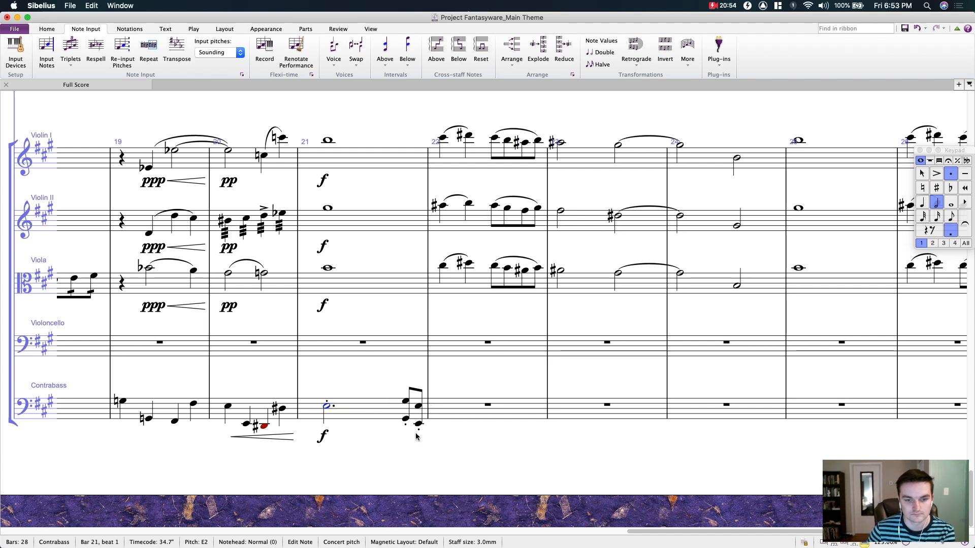
key(period)
scroll(417, 432, left, 3)
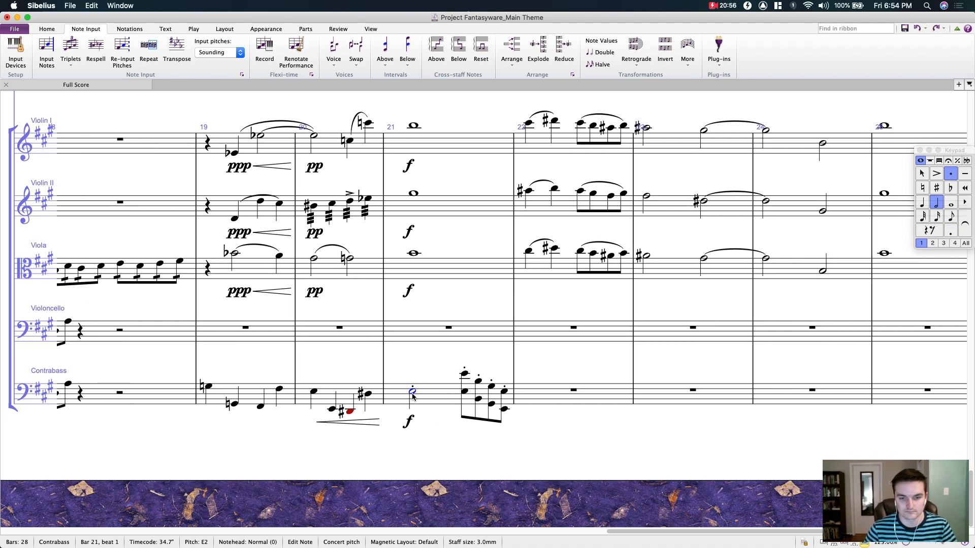
click(950, 173)
key(3)
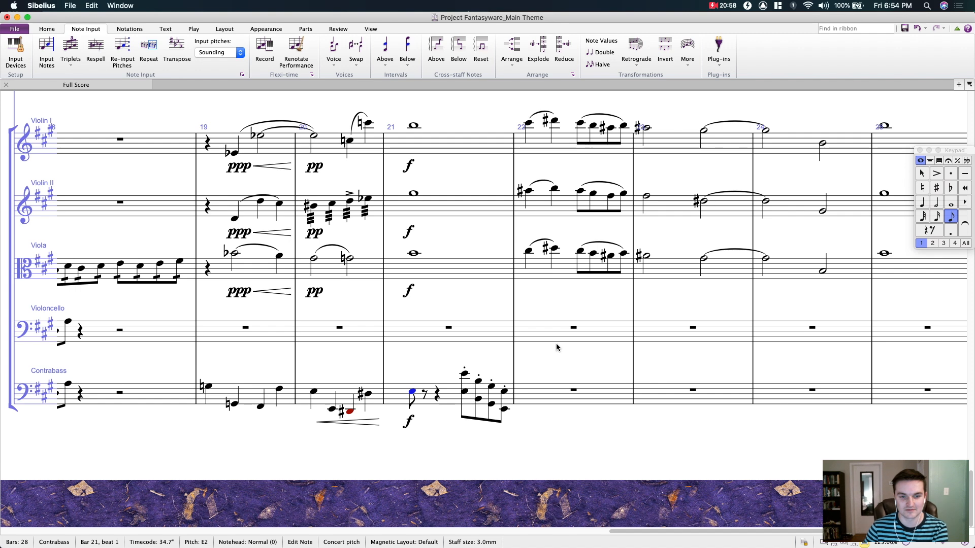
Step: Make the first Contrabass note of bar 21 a quarter note followed by two quarter rests
drag(447, 428, 436, 422)
key(r)
key(r)
click(448, 416)
click(401, 383)
super+click(453, 387)
key(Delete)
Step: Repeat the quarter note and two rests from beat 4 of Contrabass bar 21 and delete the duplicated f dynamic
click(421, 418)
click(401, 385)
shift+click(453, 396)
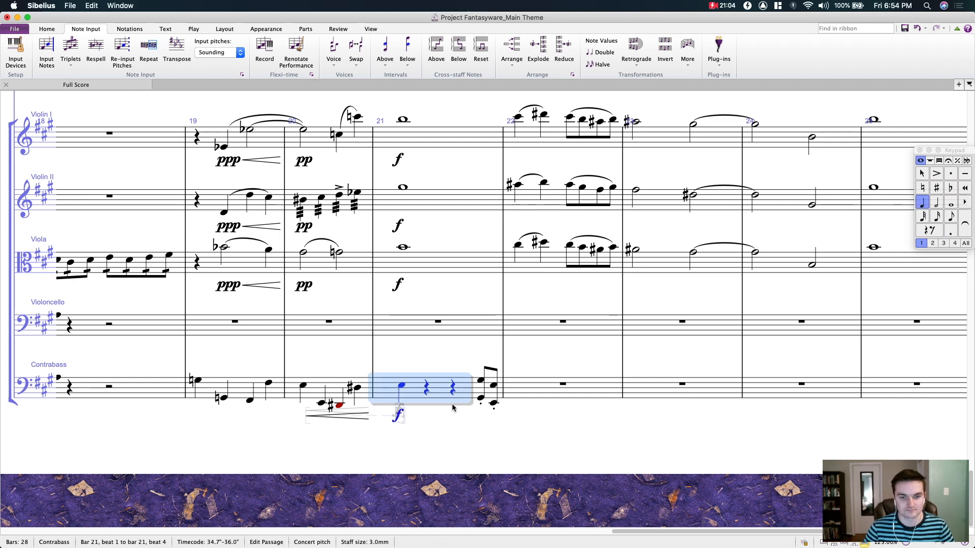
key(r)
click(369, 405)
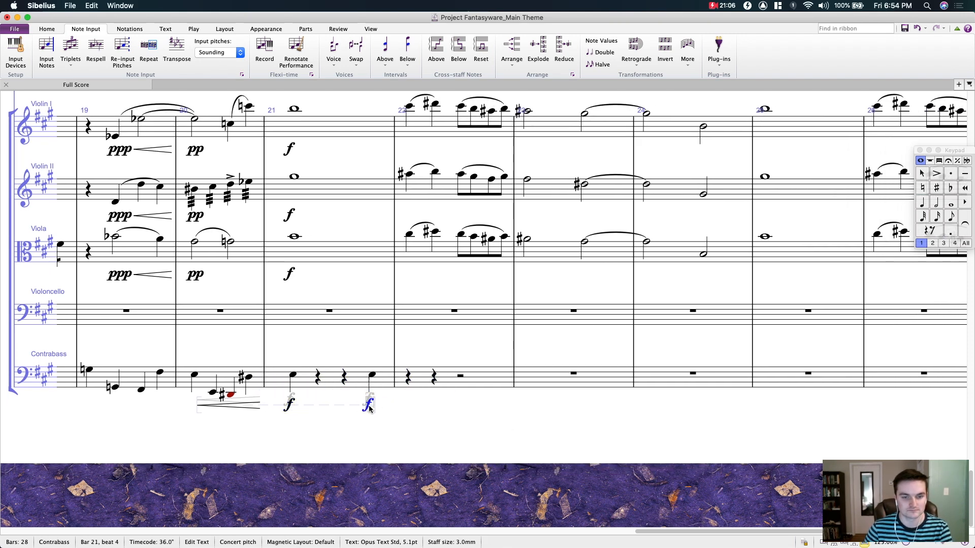
key(Delete)
Step: Repeat the E quarter note and its two rests from Contrabass bar 21, beat 4, so the pattern starts again on beat 3 of bar 22
scroll(406, 365, up, 2)
scroll(370, 386, up, 5)
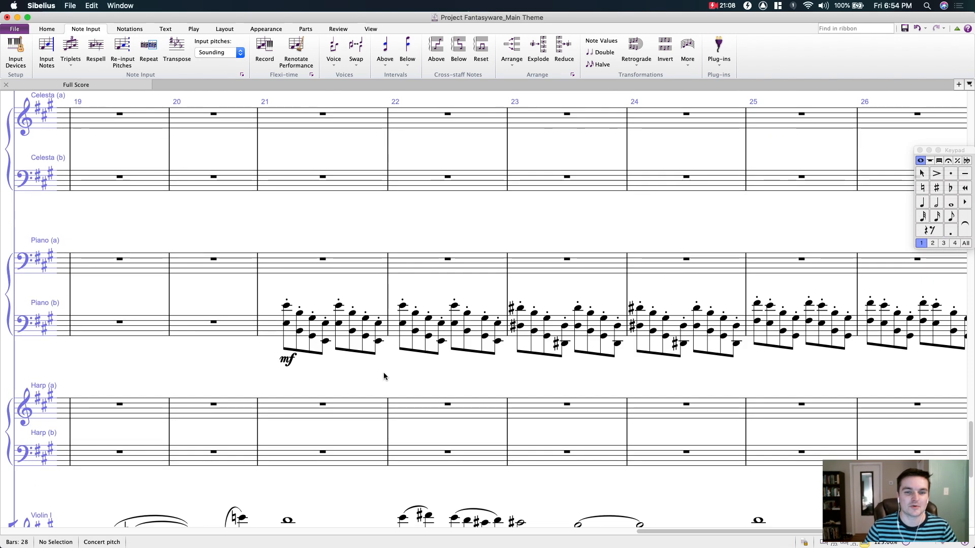
scroll(382, 374, down, 5)
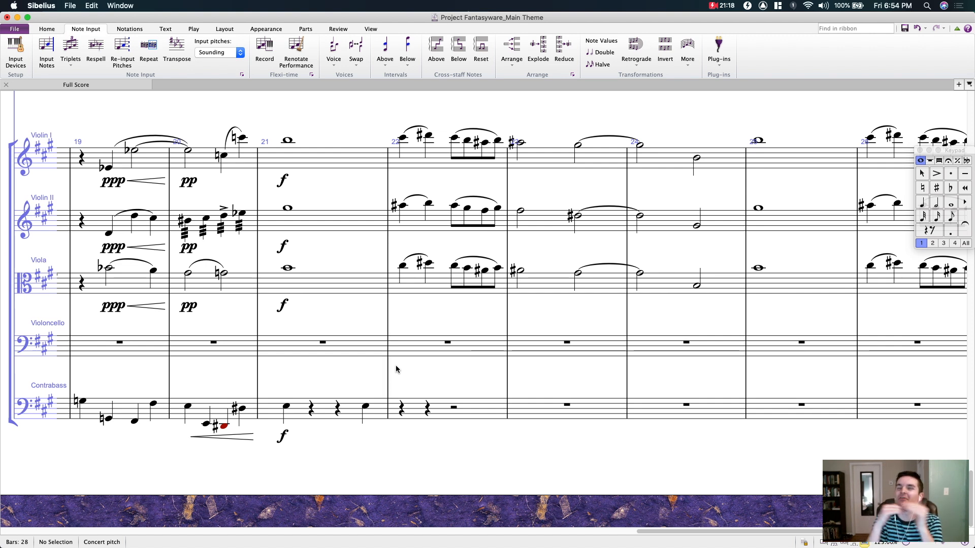
click(367, 370)
mouse_move(367, 370)
mouse_down()
mouse_move(424, 363)
mouse_move(383, 369)
mouse_up()
mouse_move(378, 425)
mouse_down()
mouse_move(485, 416)
mouse_move(435, 426)
mouse_move(363, 414)
mouse_up()
click(388, 390)
key(Escape)
click(388, 387)
shift+click(449, 390)
key(r)
Step: Enter a D-sharp on beat 2 of Contrabass bar 23
drag(439, 425, 332, 413)
click(375, 385)
click(470, 384)
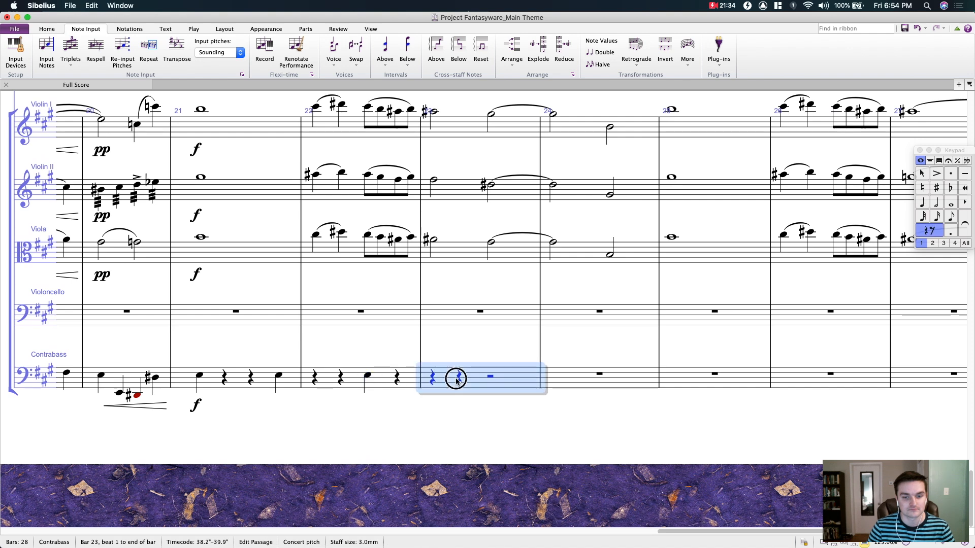
click(461, 384)
key(d)
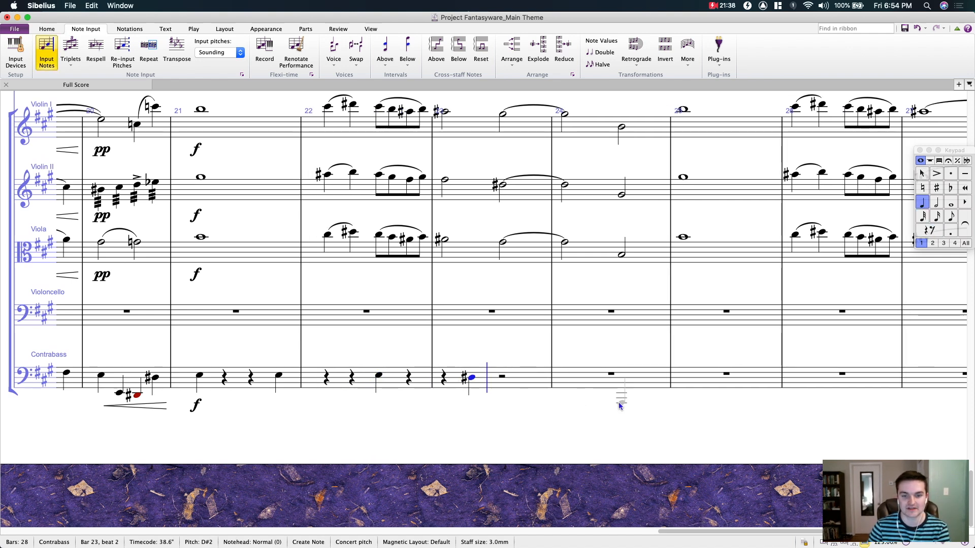
key(Escape)
Step: Follow the bar 23 D-sharp quarter note with two quarter rests and repeat the pattern on beats 1 and 4 of Contrabass bar 24
drag(541, 409, 407, 410)
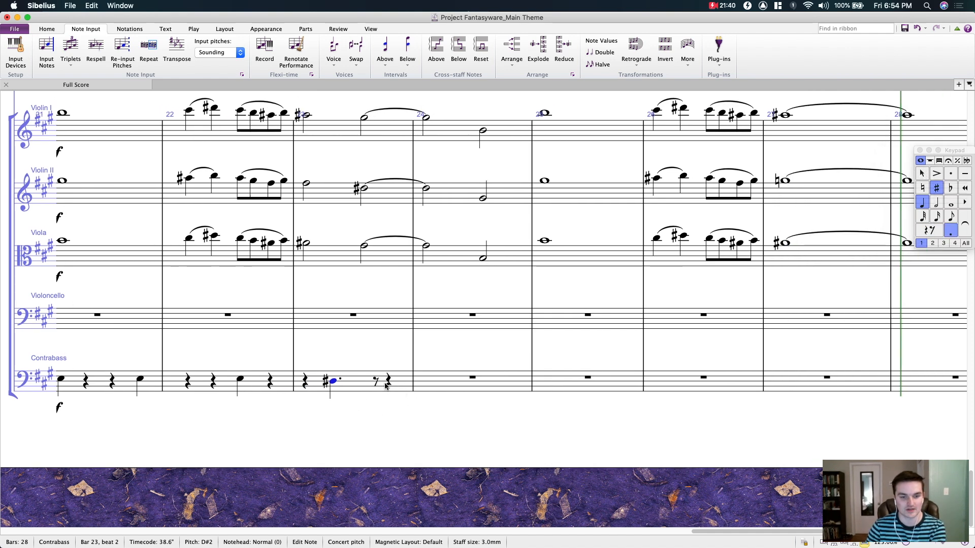
click(364, 380)
key(4)
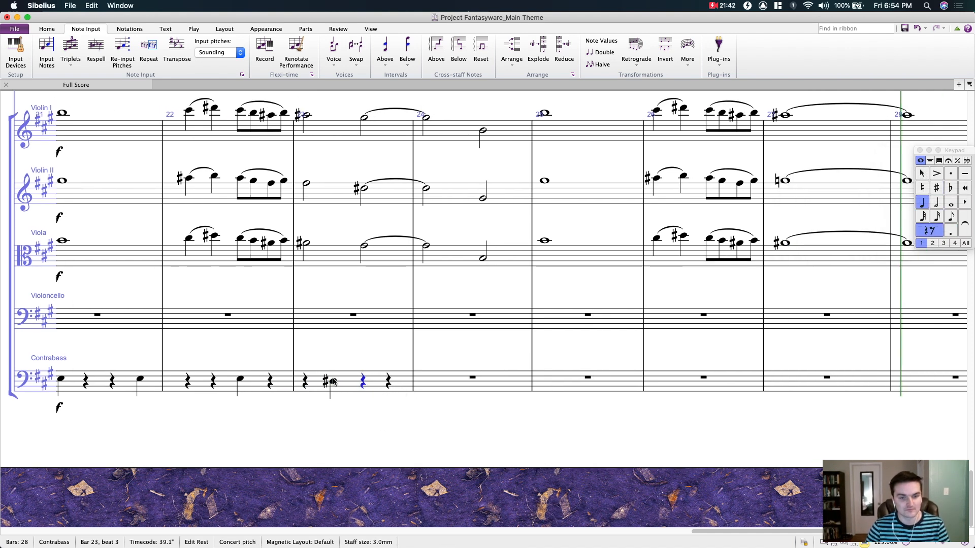
click(333, 381)
shift+click(390, 381)
key(r)
drag(398, 441, 329, 445)
key(r)
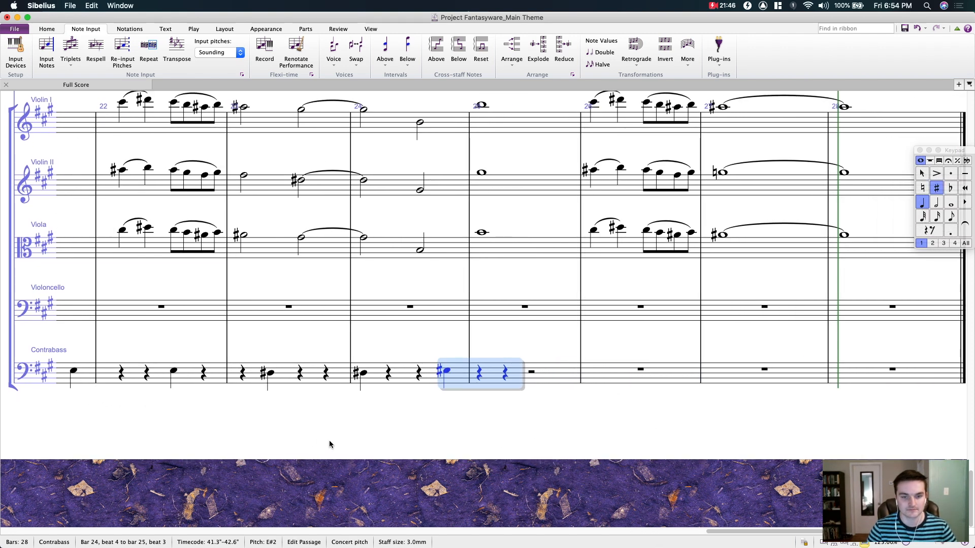
click(448, 374)
drag(450, 410, 472, 395)
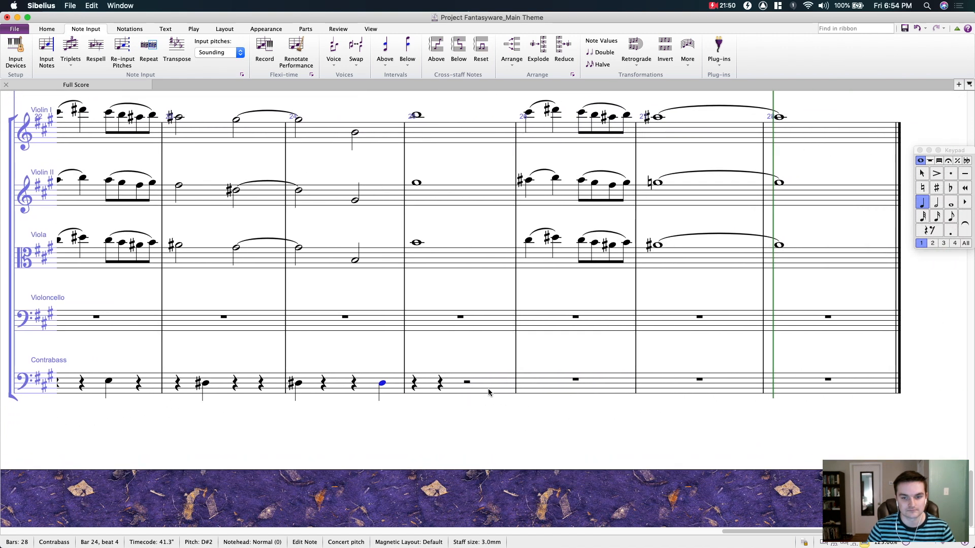
Step: Enter a low E quarter note on beat 3 of Contrabass bar 25 and repeat it after two quarter rests on beat 2 of bar 26
click(467, 383)
key(4)
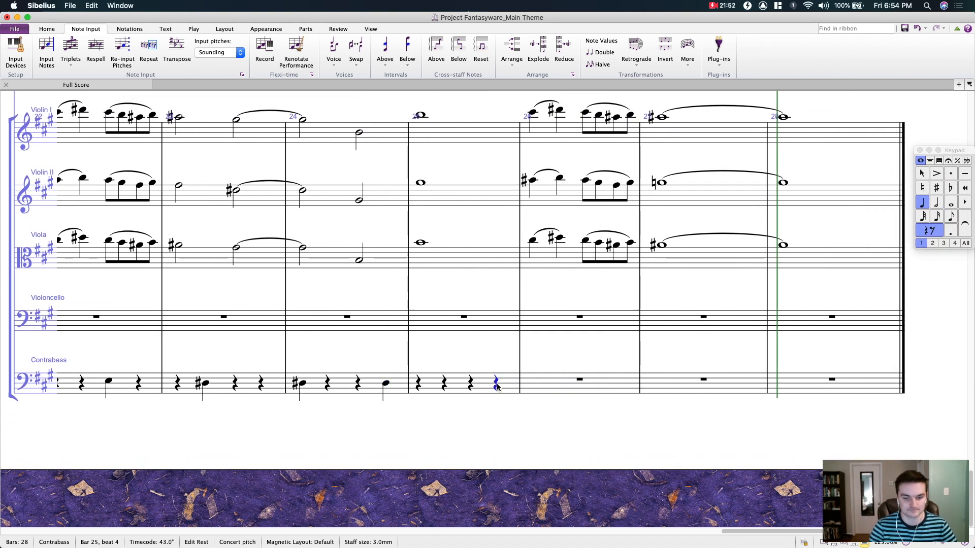
key(e)
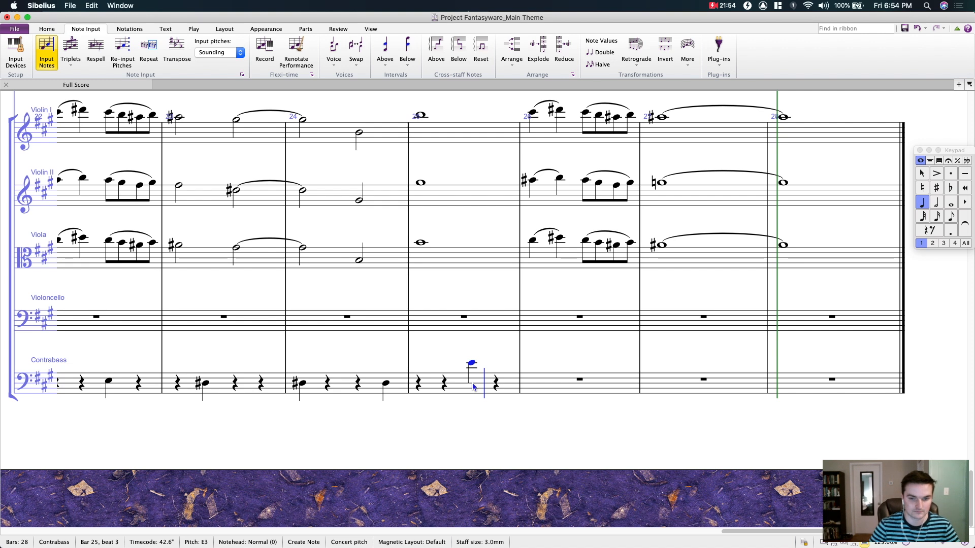
key(Right)
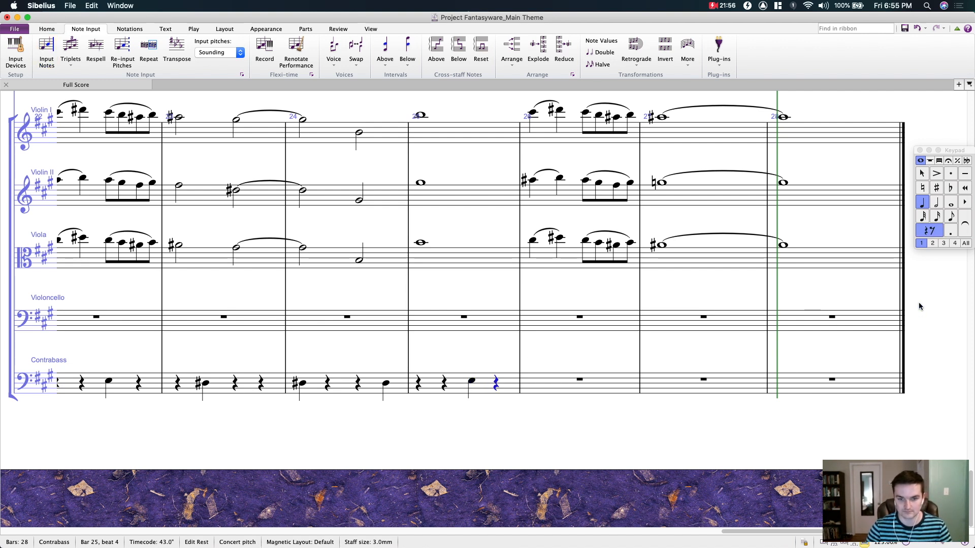
click(579, 380)
key(4)
click(477, 381)
shift+click(538, 382)
drag(598, 437, 419, 444)
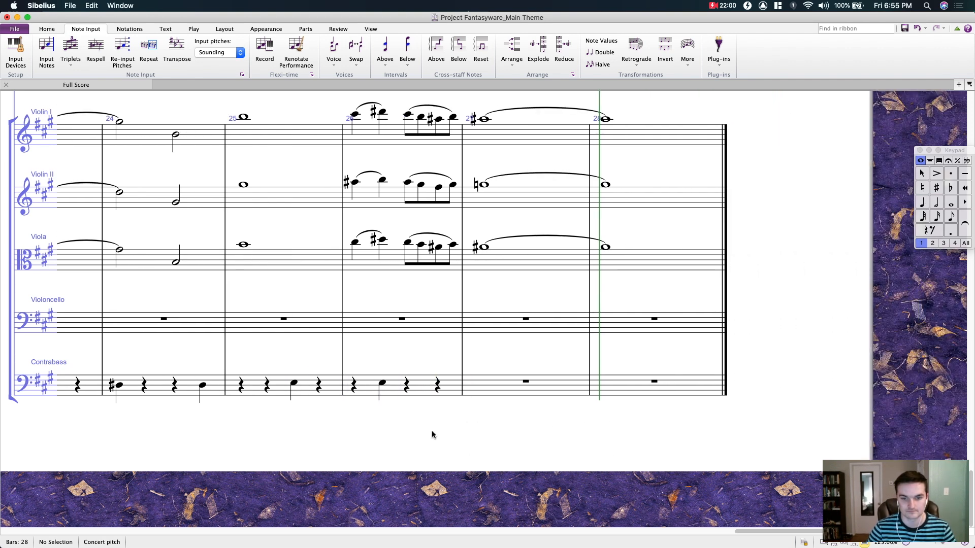
Step: Enter a low G natural at the start of Contrabass bar 27
click(523, 380)
key(n)
key(g)
key(Escape)
drag(500, 446, 581, 434)
click(612, 382)
drag(604, 397, 752, 410)
drag(740, 349, 478, 327)
Step: Add the technique text "arco" above the G in Contrabass bar 27
click(505, 376)
mouse_move(531, 402)
mouse_down()
mouse_move(480, 430)
mouse_move(564, 442)
mouse_move(522, 415)
mouse_up()
key(super+t)
text(arco)
key(Escape)
key(Escape)
Step: Make the bar 27 G a whole note, repeat it tied into bar 28, and delete the duplicated "arco" text
click(501, 391)
key(6)
click(554, 383)
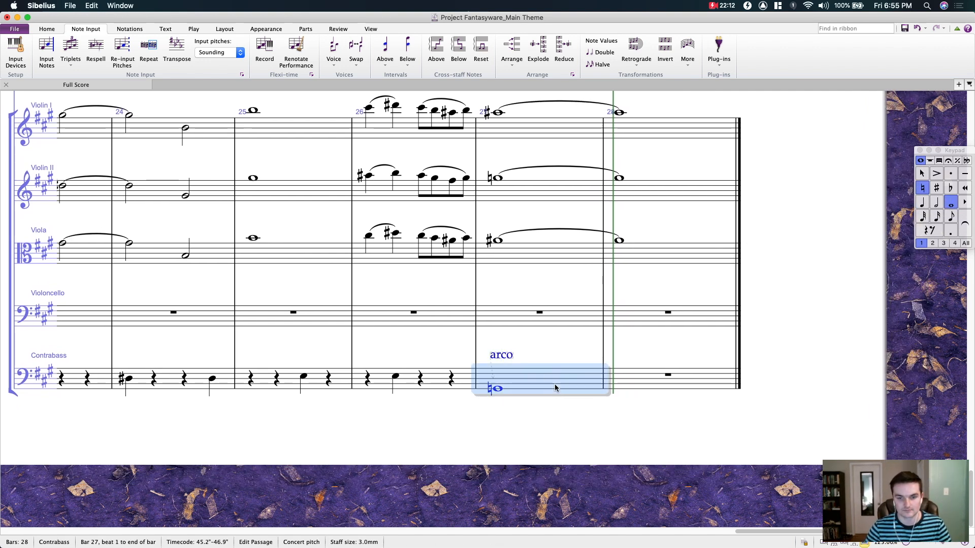
key(r)
click(513, 388)
key(KP_Enter)
click(639, 357)
key(Delete)
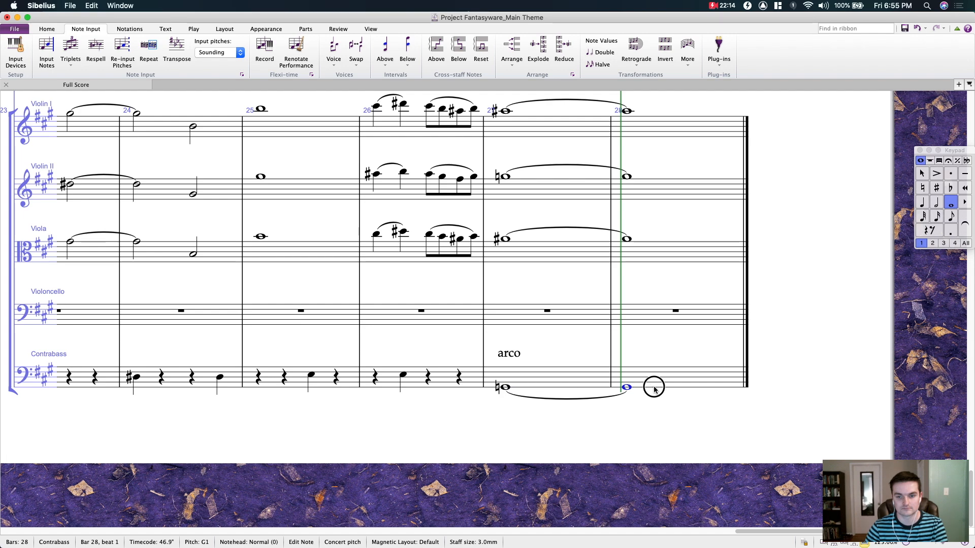
Step: Copy Contrabass bars 27 and 28 to the Violoncello and transpose the copy up an octave
click(655, 386)
shift+click(527, 378)
alt+click(504, 320)
key(super+Up)
Step: Copy Contrabass bars 21 to 26 to the same bars of the Violoncello and transpose the copy up an octave
drag(533, 446, 731, 446)
drag(205, 420, 344, 418)
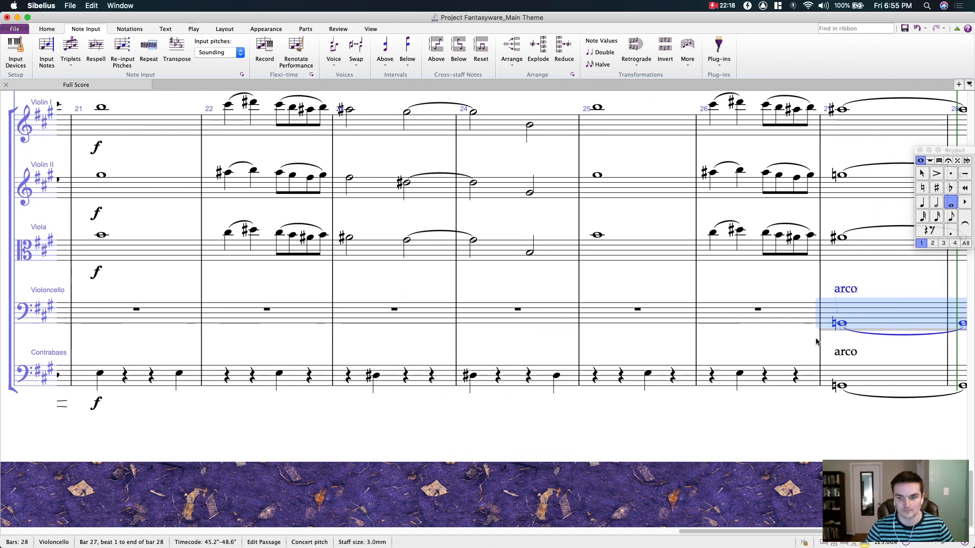
click(781, 374)
scroll(508, 356, left, 5)
shift+click(319, 376)
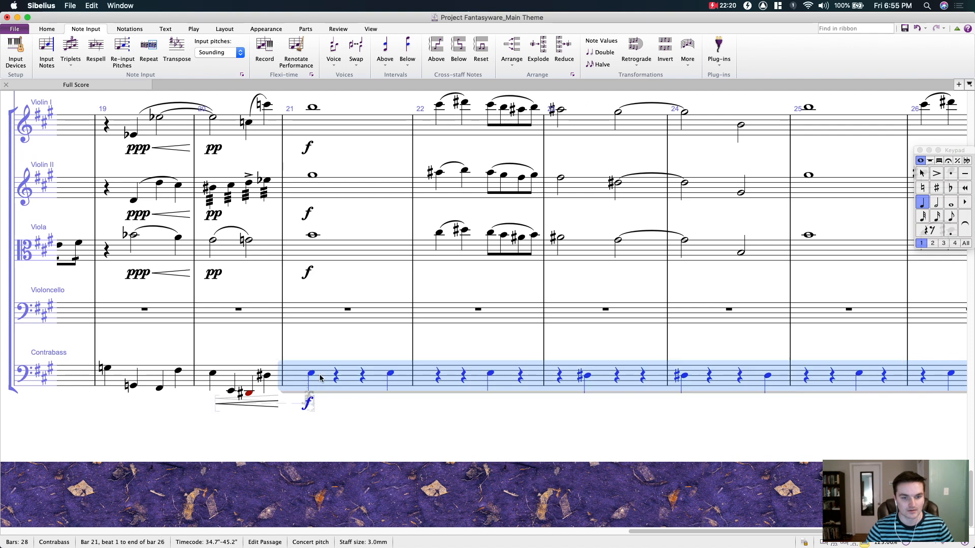
alt+click(303, 313)
key(super+Down)
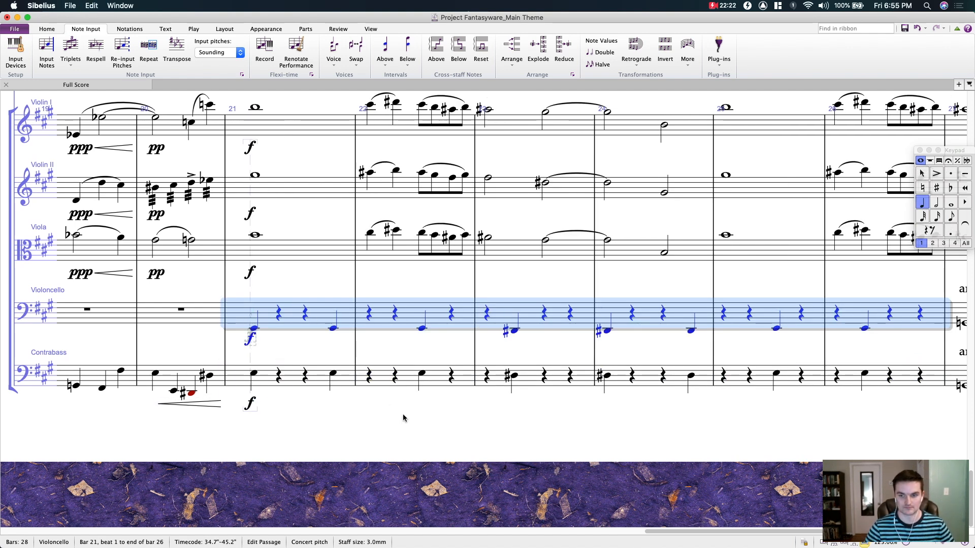
key(super+Up)
Step: Add crescendo hairpins under bar 20 in the Viola, Violin II and Violin I
click(429, 446)
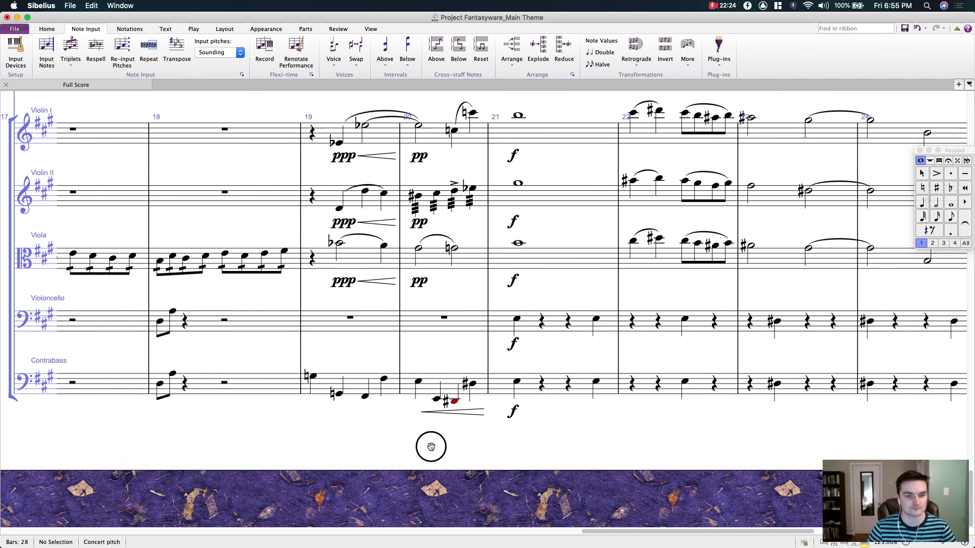
scroll(329, 461, left, 5)
click(438, 287)
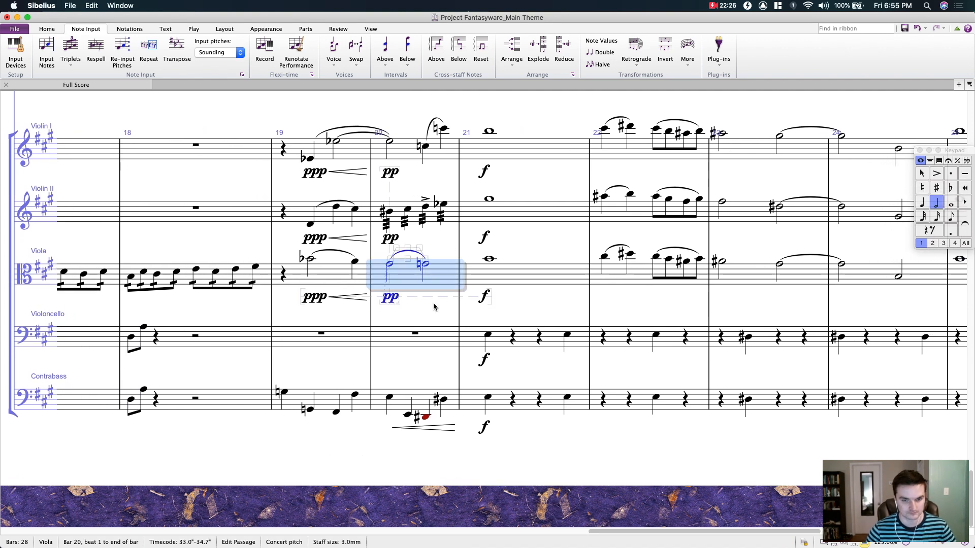
key(h)
click(435, 212)
key(h)
key(Escape)
click(438, 163)
key(h)
key(Escape)
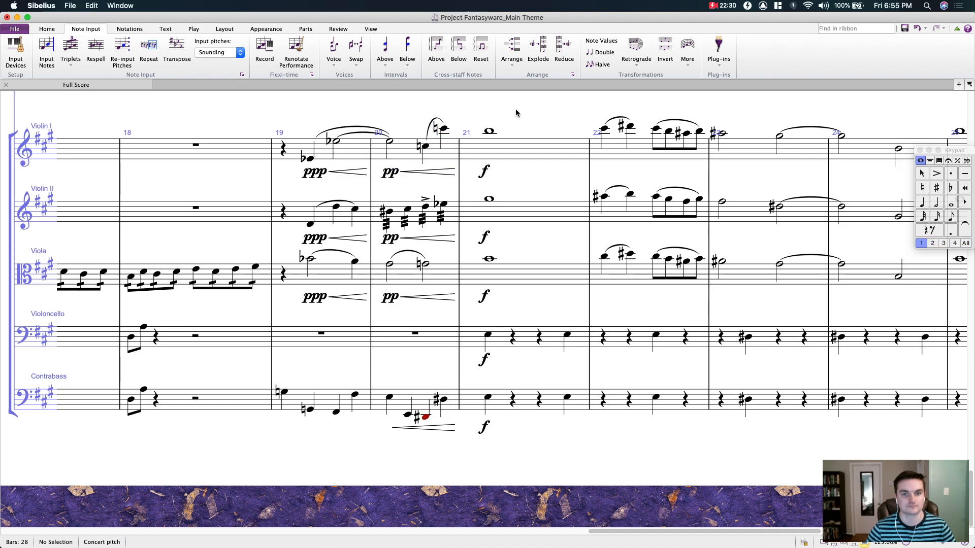
Step: Play back the score from bar 17 and follow the timpani, other percussion and low strings through the theme
scroll(516, 113, up, 15)
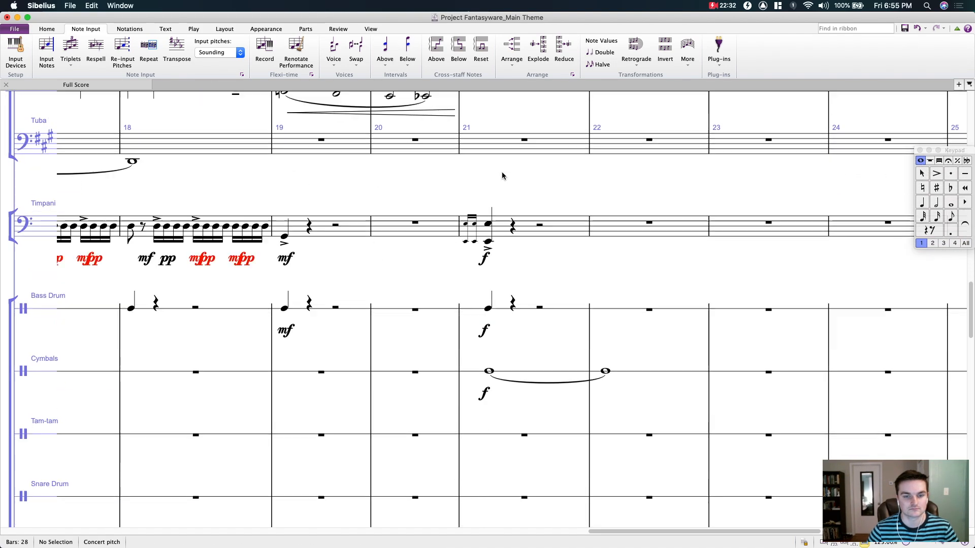
scroll(363, 173, down, 5)
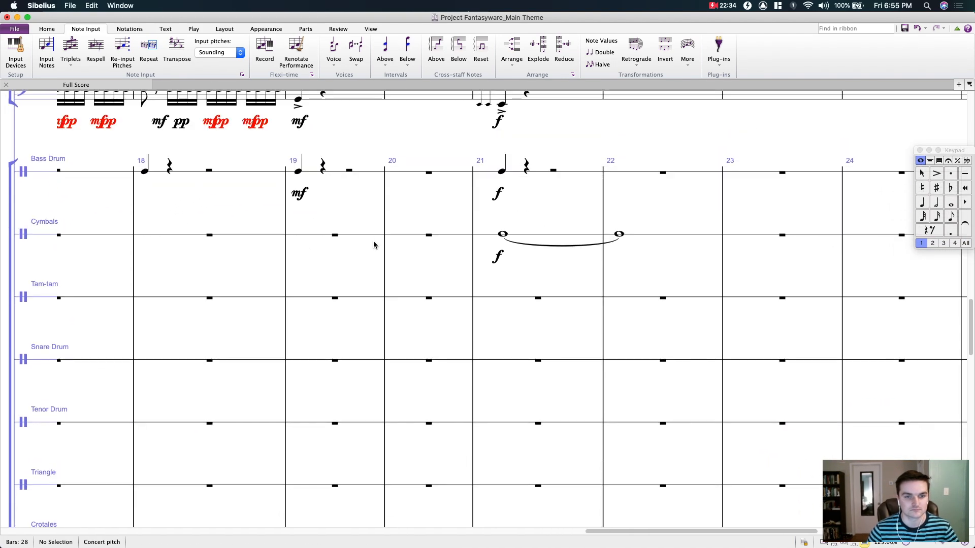
drag(421, 270, 614, 338)
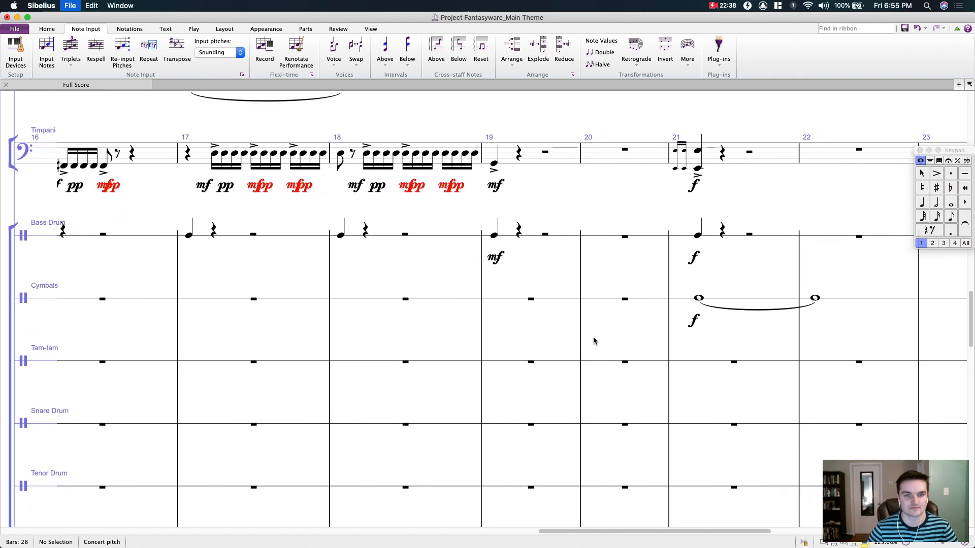
click(187, 154)
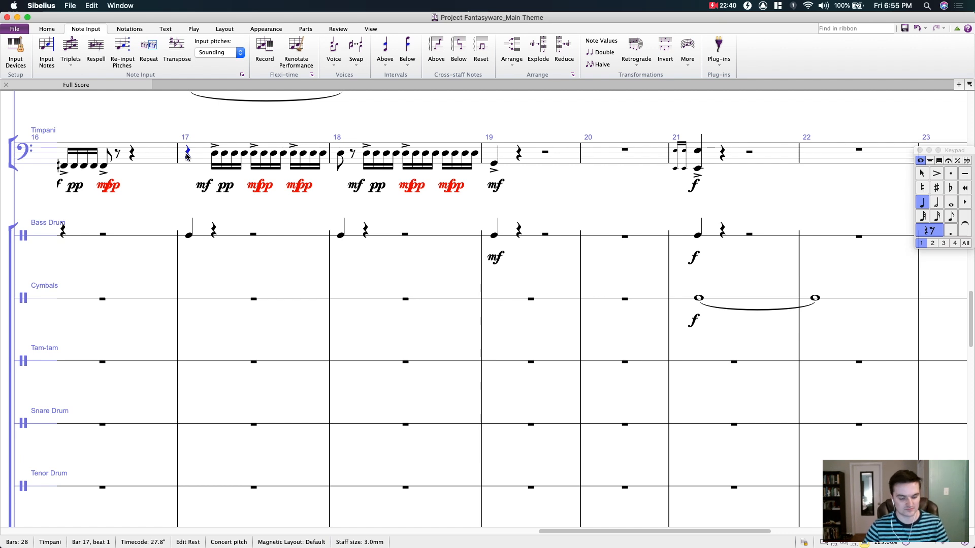
key(p)
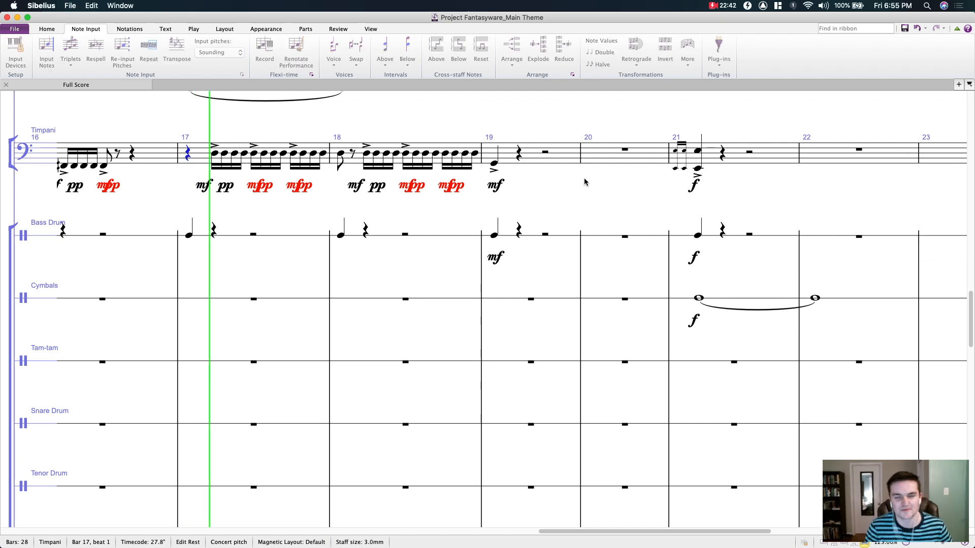
drag(520, 186, 357, 233)
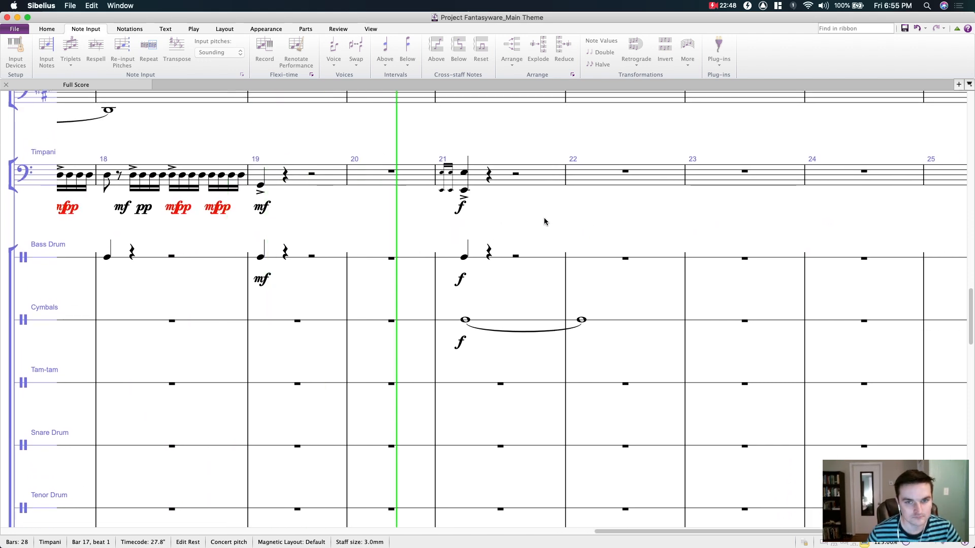
drag(490, 216, 359, 200)
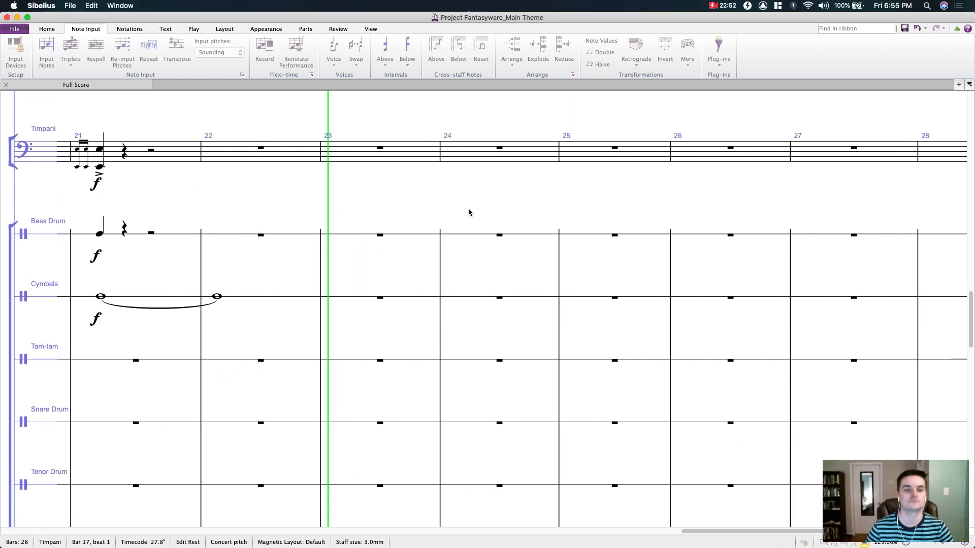
scroll(452, 187, down, 15)
scroll(447, 223, down, 2)
drag(493, 197, 442, 165)
drag(451, 445, 400, 446)
drag(560, 454, 581, 429)
drag(527, 453, 485, 450)
key(space)
Step: Delete the Violoncello and Contrabass notes in bars 27 and 28
click(547, 301)
shift+click(647, 353)
key(Delete)
Step: Copy bars 21 to 28 of the lower piano staff, Piano (b), into the Violoncello starting at bar 21
drag(364, 420, 439, 353)
scroll(383, 292, up, 15)
scroll(389, 304, down, 6)
click(376, 275)
drag(577, 162, 304, 154)
shift+click(624, 237)
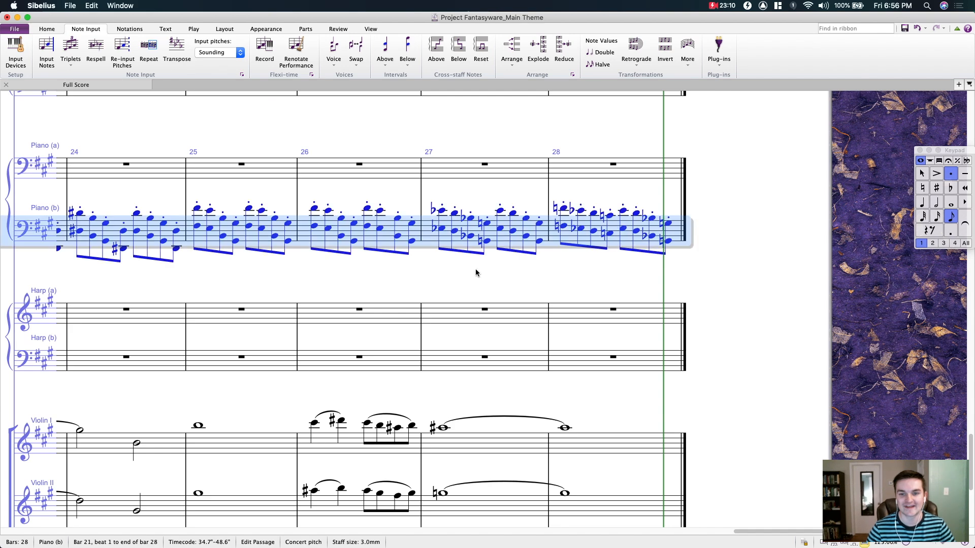
drag(128, 292, 721, 259)
scroll(676, 314, down, 8)
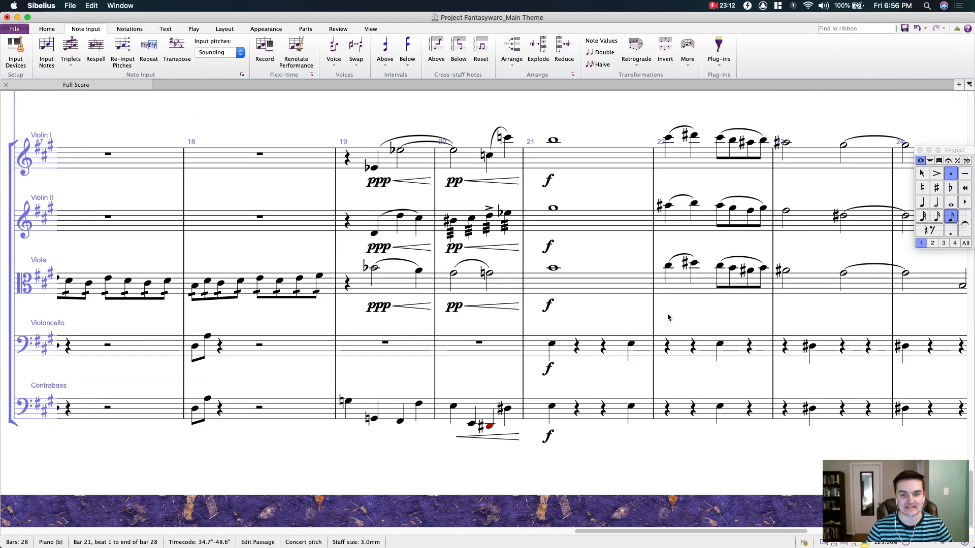
click(595, 355)
key(super+v)
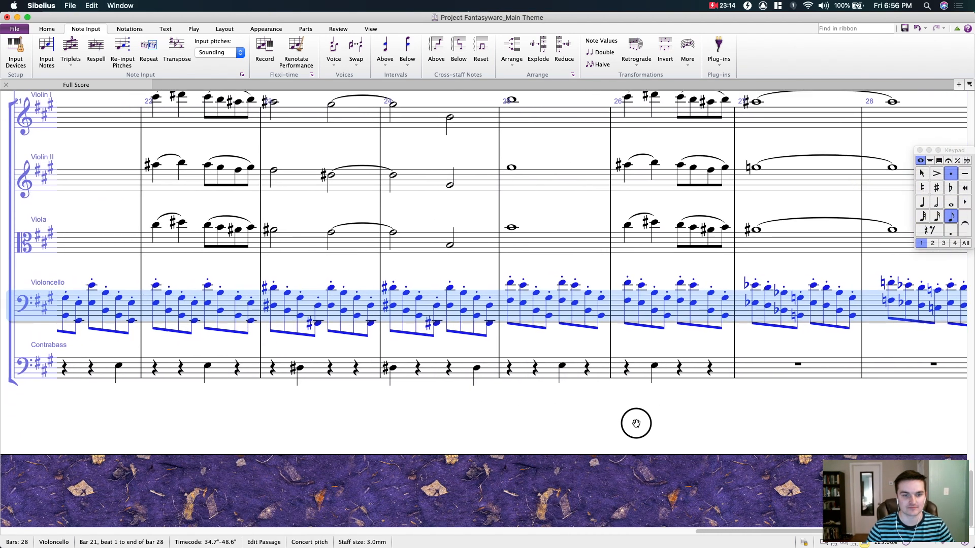
Step: Add the technique text "arco" above the Violoncello at the start of bar 21
drag(397, 404, 492, 404)
click(225, 286)
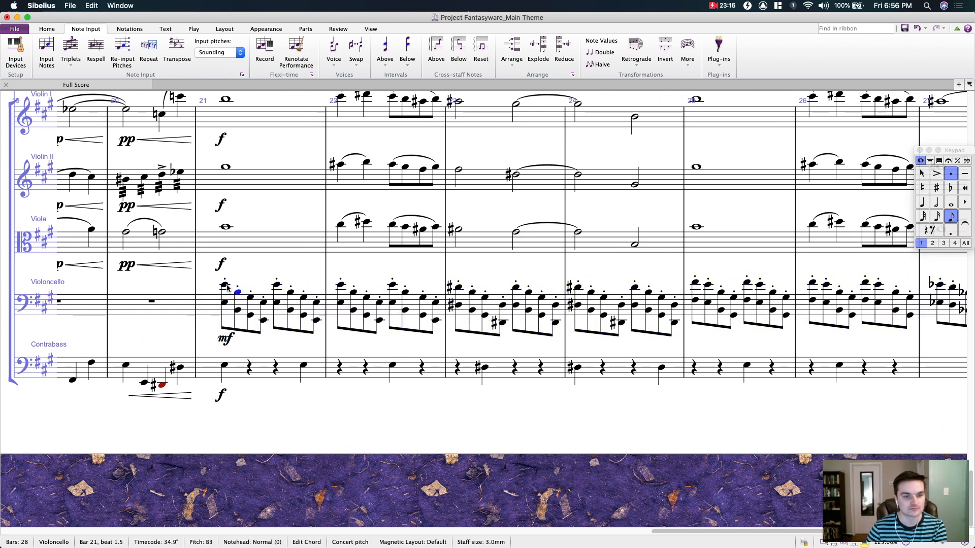
key(super+t)
text(arco)
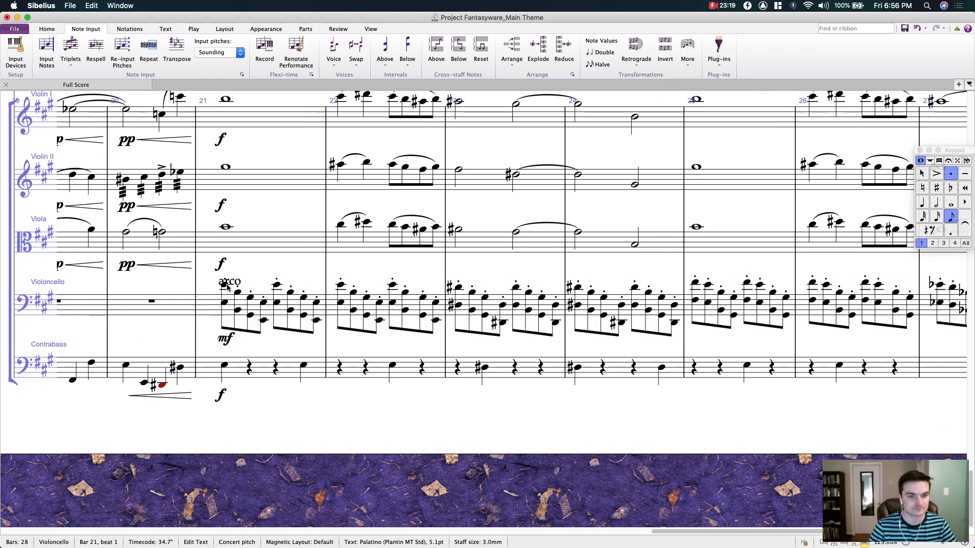
click(238, 421)
Step: Explode Violoncello bars 21 to 28 into 2 existing staves, with Violoncello as part 1 and Contrabass as part 2
click(253, 303)
scroll(507, 304, right, 10)
shift+click(796, 314)
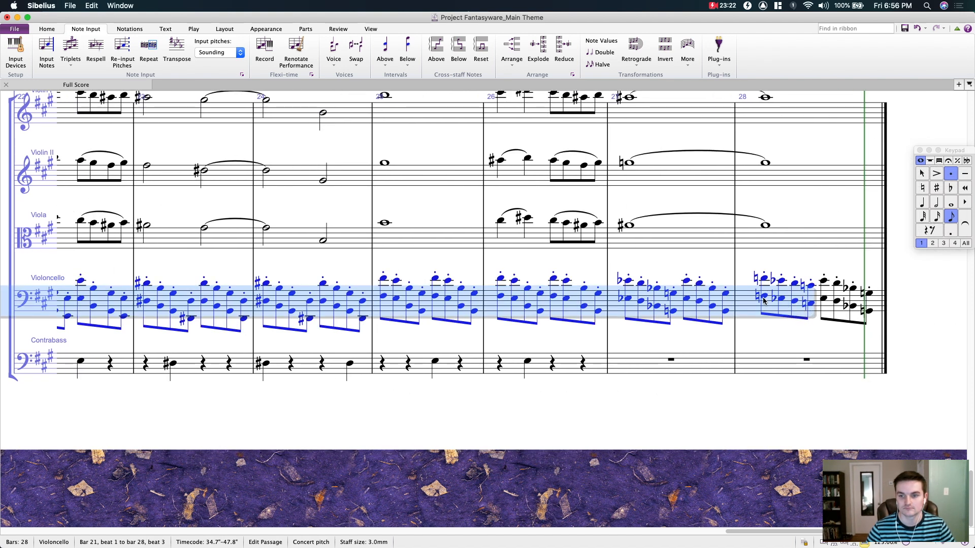
shift+click(874, 304)
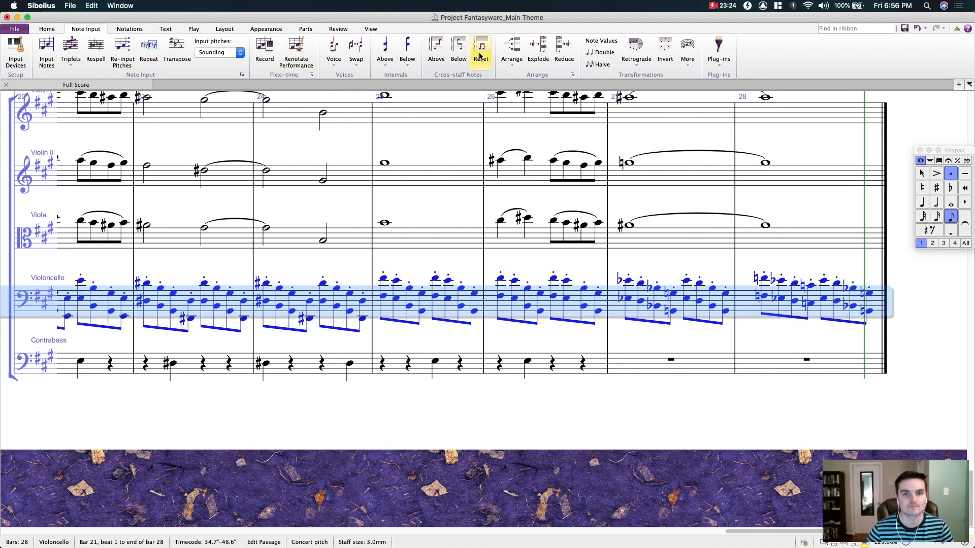
click(539, 51)
click(487, 260)
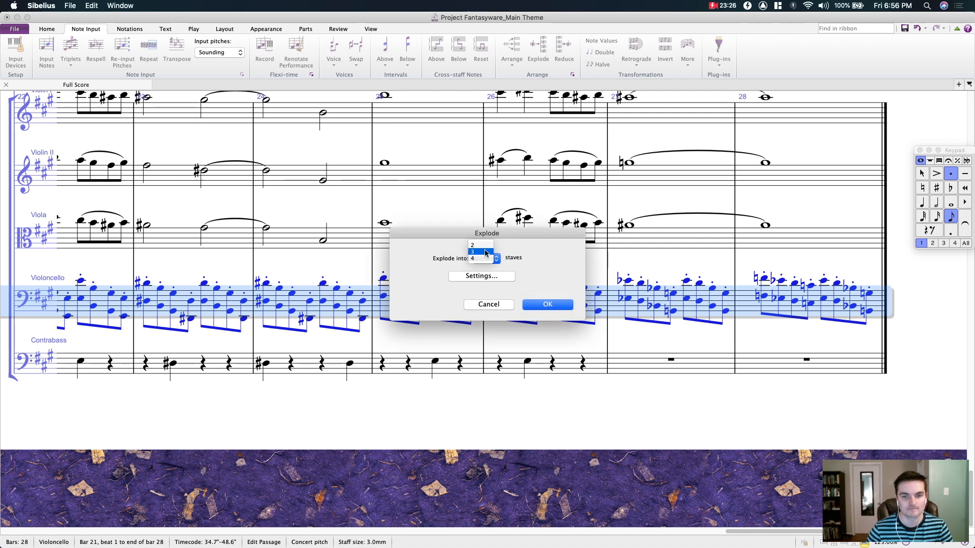
click(483, 246)
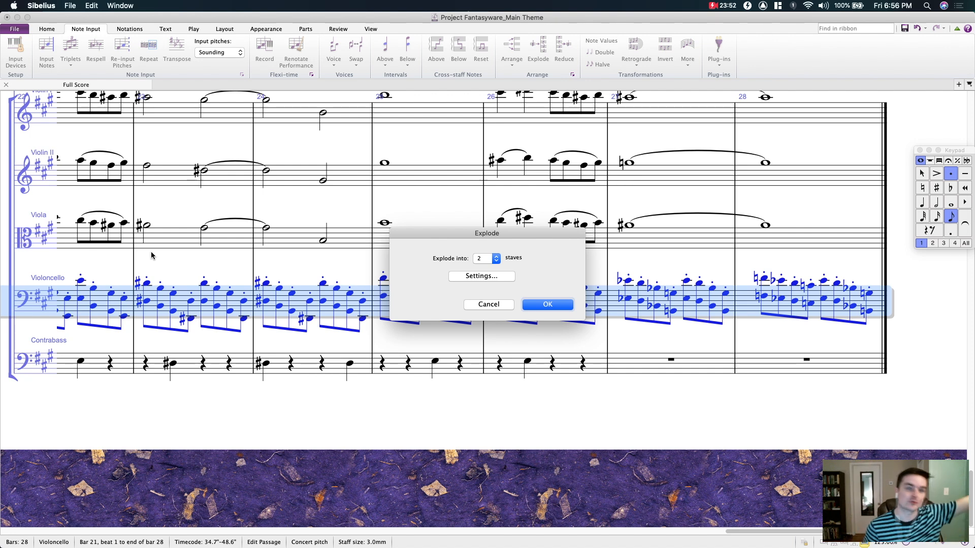
click(534, 304)
click(501, 274)
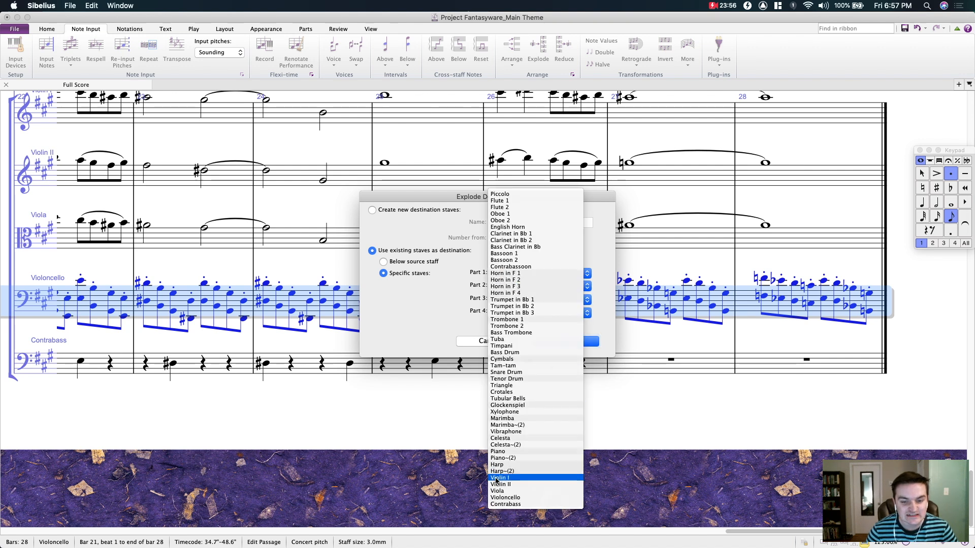
click(502, 497)
click(528, 288)
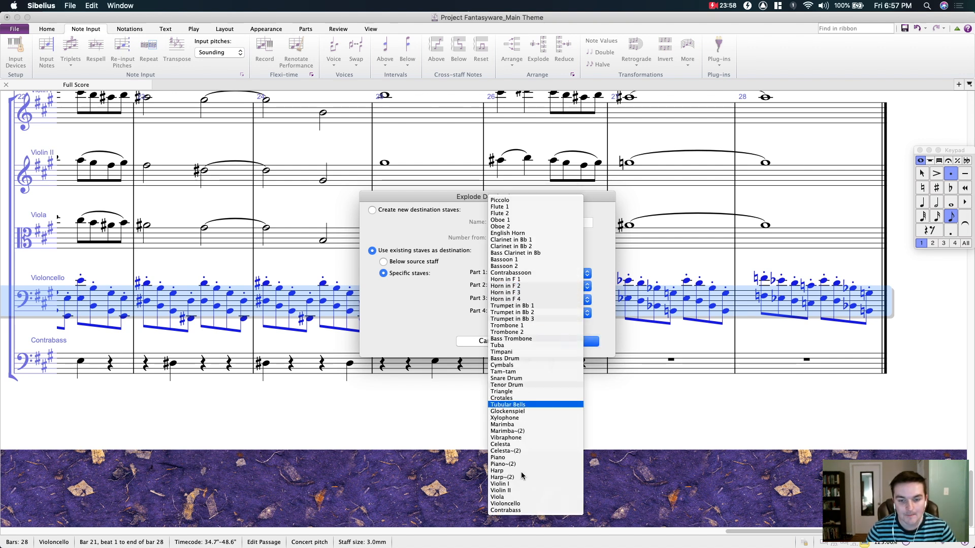
click(522, 511)
click(566, 341)
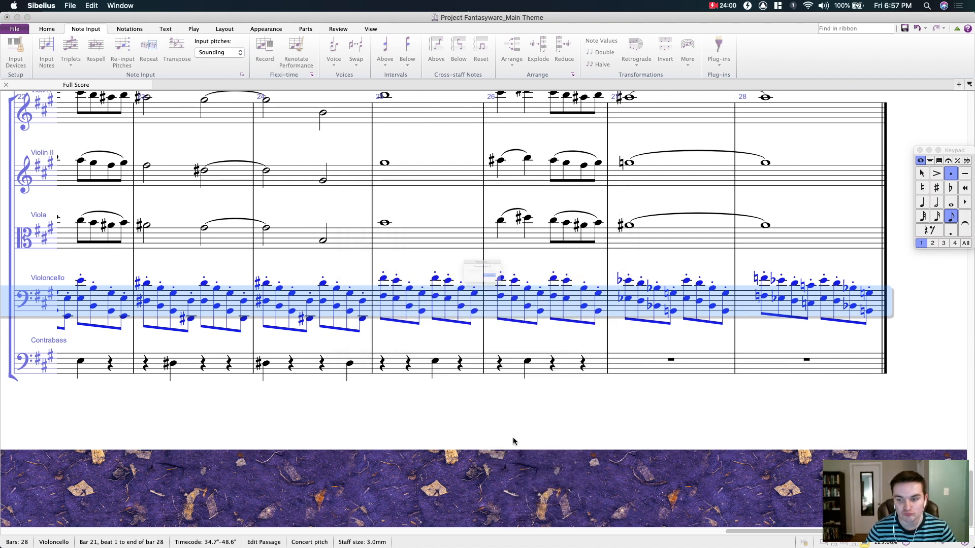
drag(201, 437, 528, 429)
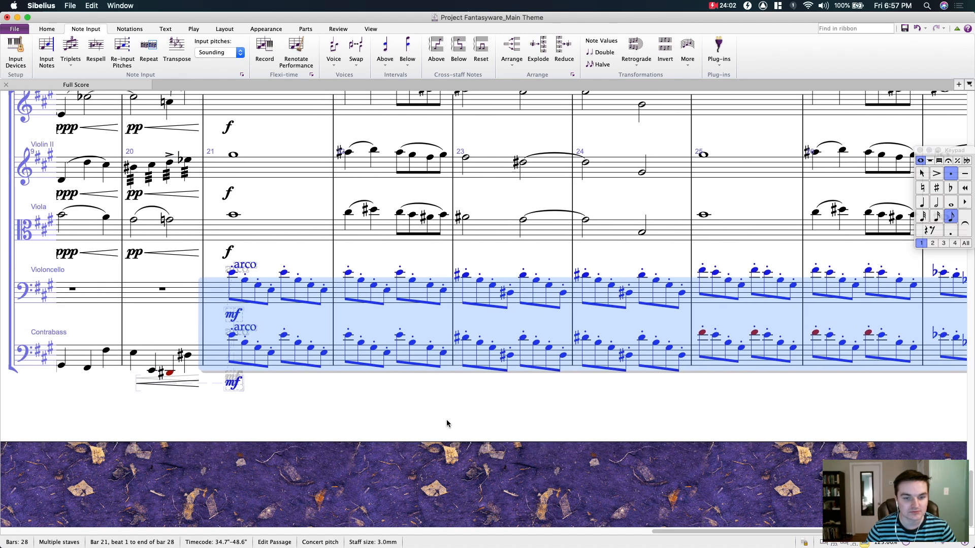
key(Escape)
Step: Check the Contrabass notes at bar 21 and play back the strings from bar 19
click(234, 335)
key(Right)
key(Right)
click(248, 328)
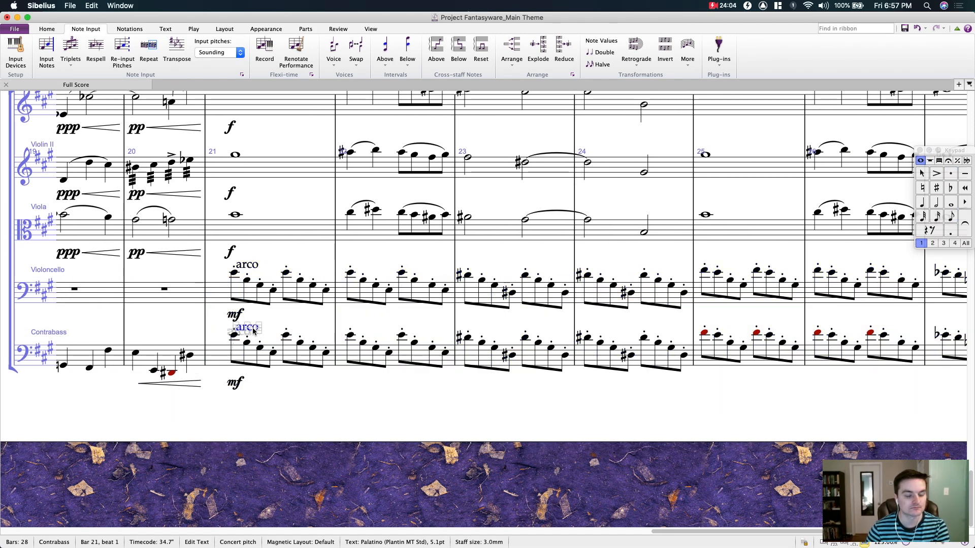
scroll(354, 320, left, 3)
scroll(355, 320, up, 1)
click(323, 422)
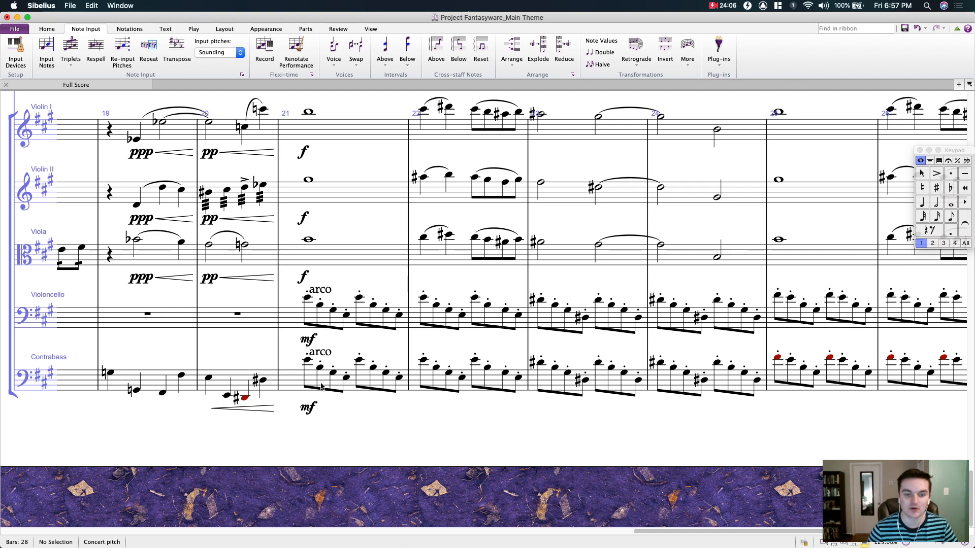
click(111, 373)
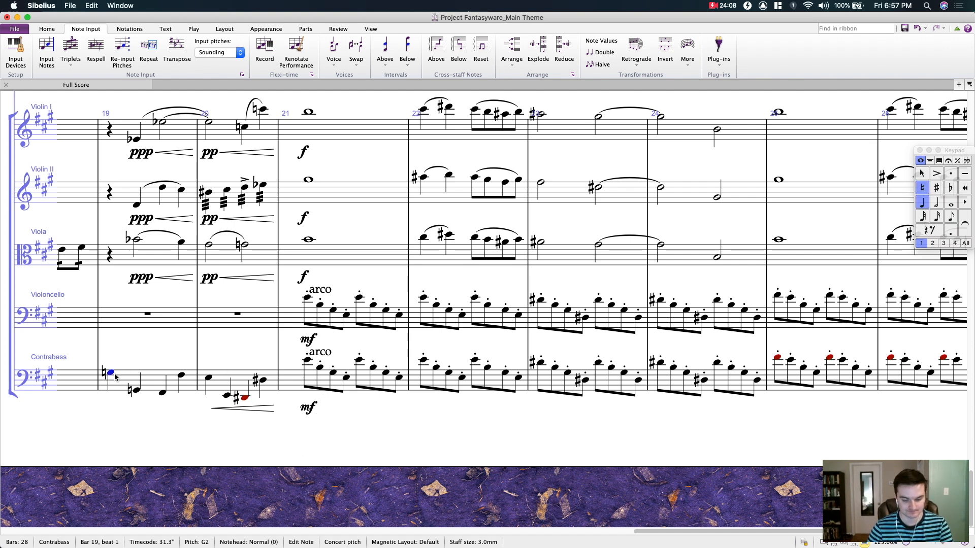
key(space)
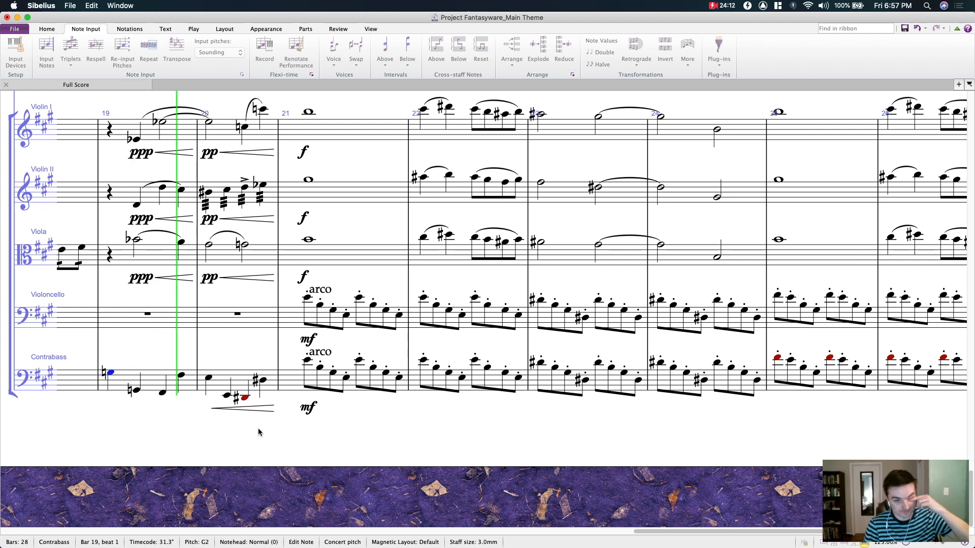
drag(383, 432, 280, 413)
drag(501, 422, 440, 394)
drag(553, 402, 328, 420)
drag(254, 438, 324, 421)
drag(614, 395, 513, 394)
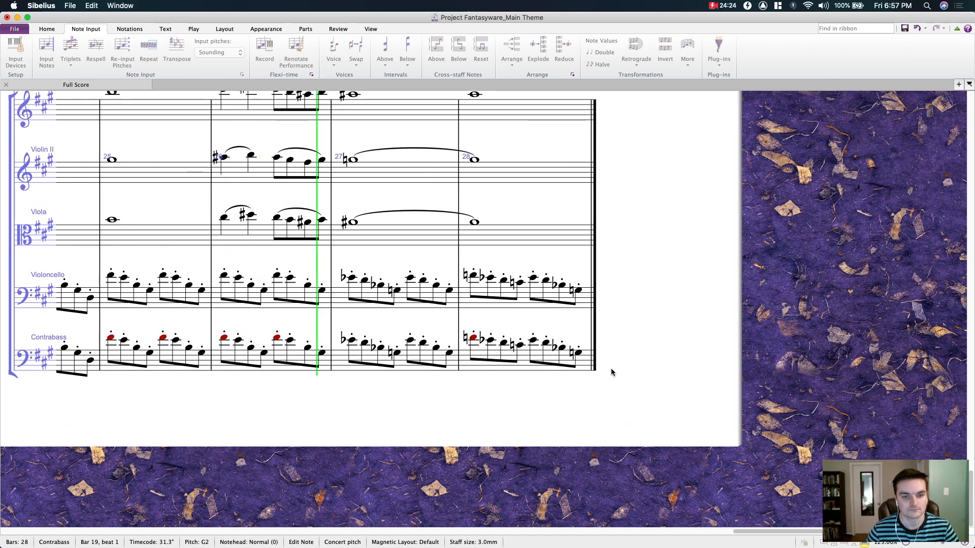
Step: Delete the Contrabass music from bar 21 to bar 28
click(495, 364)
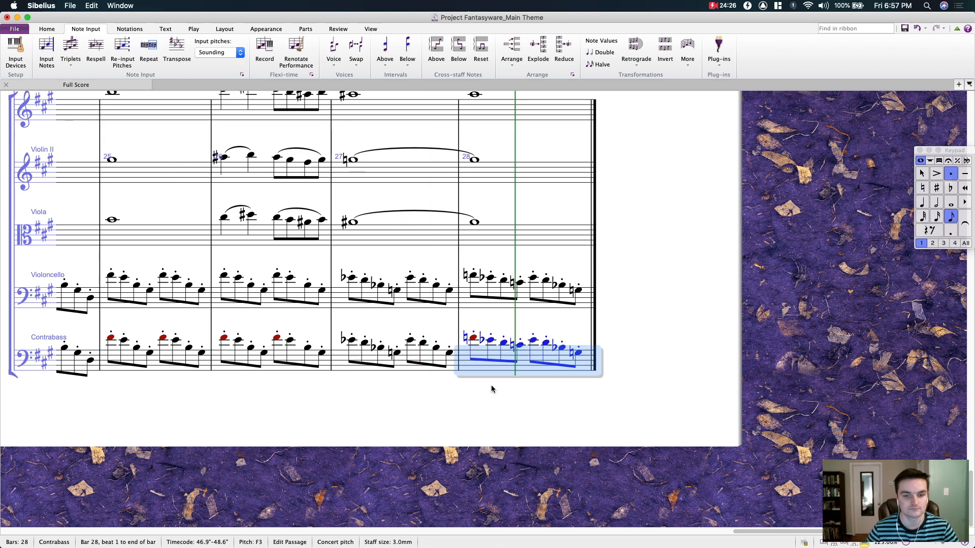
drag(82, 430, 660, 414)
shift+click(172, 349)
key(Delete)
Step: Replace the staccato dots on Violoncello bars 21 to 28 with single-stroke tremolos and save the score
click(116, 262)
drag(633, 376, 335, 381)
shift+click(714, 285)
click(950, 173)
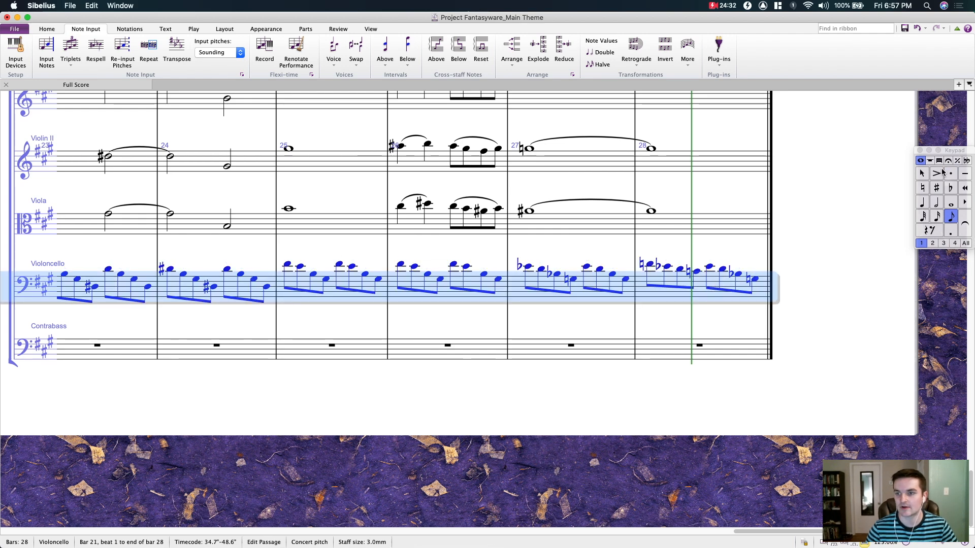
click(939, 160)
click(924, 216)
mouse_move(255, 412)
mouse_down()
mouse_move(507, 439)
mouse_move(498, 436)
mouse_up()
key(super+s)
Step: Audition the Violoncello notes of bar 21 one by one and review the harp, piano, celesta and vibraphone staves
click(331, 299)
key(Right)
key(Right)
key(Right)
key(Right)
key(Right)
key(Right)
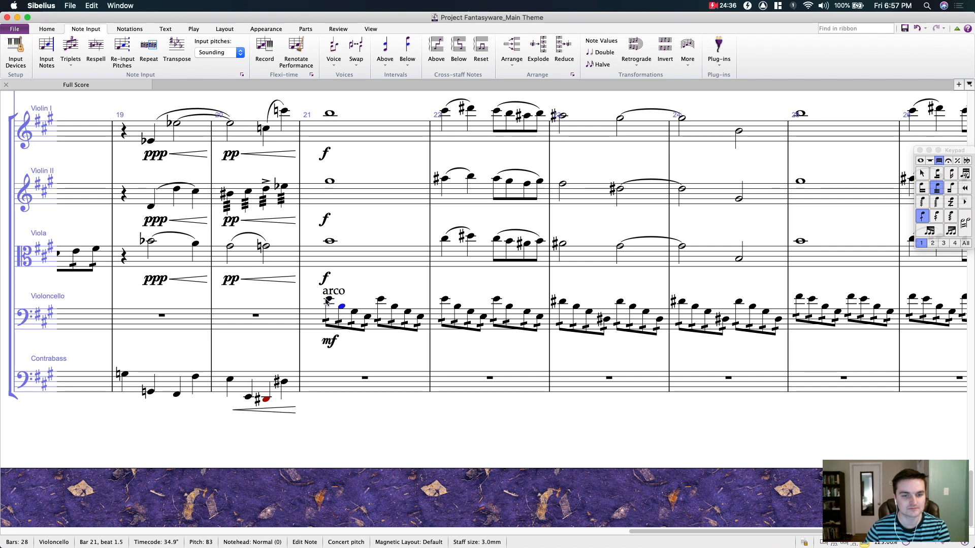
key(Right)
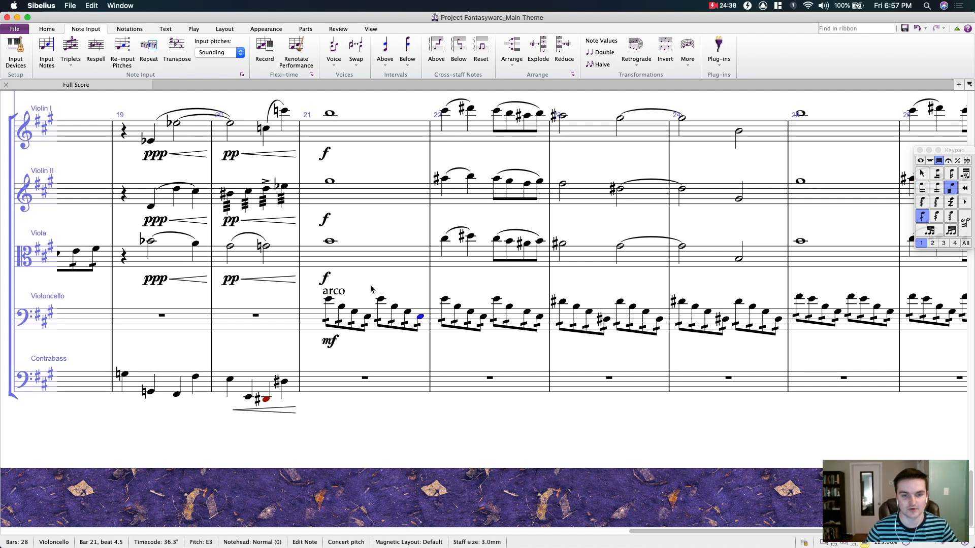
key(Escape)
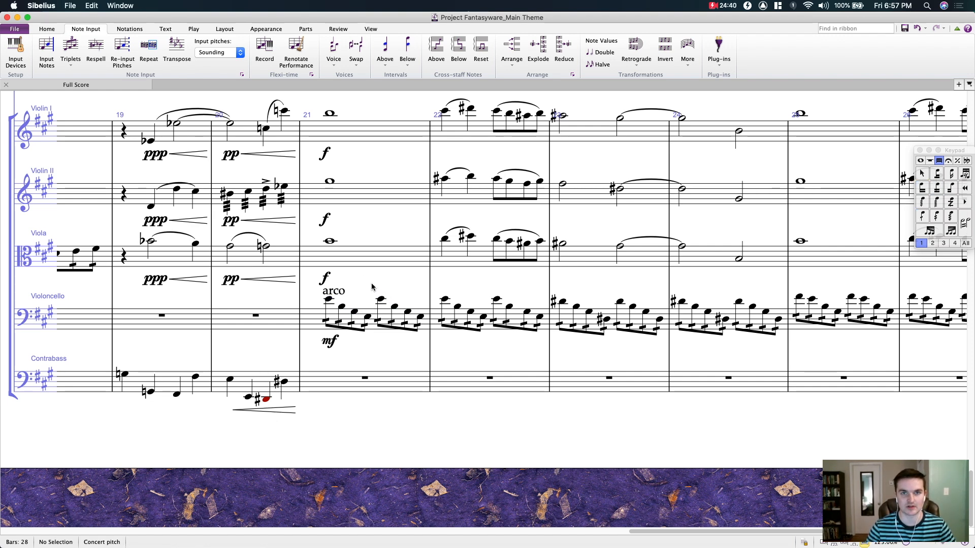
scroll(378, 285, up, 5)
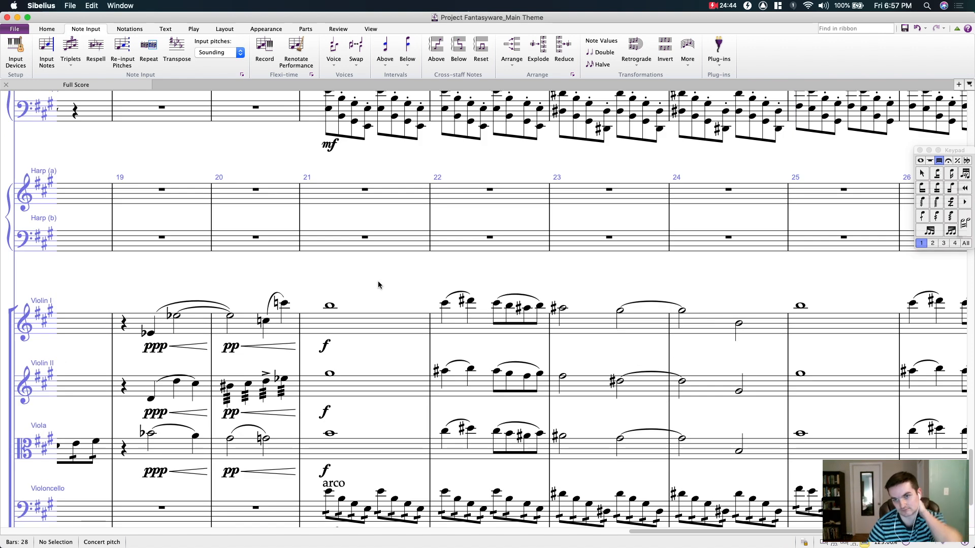
scroll(350, 277, down, 4)
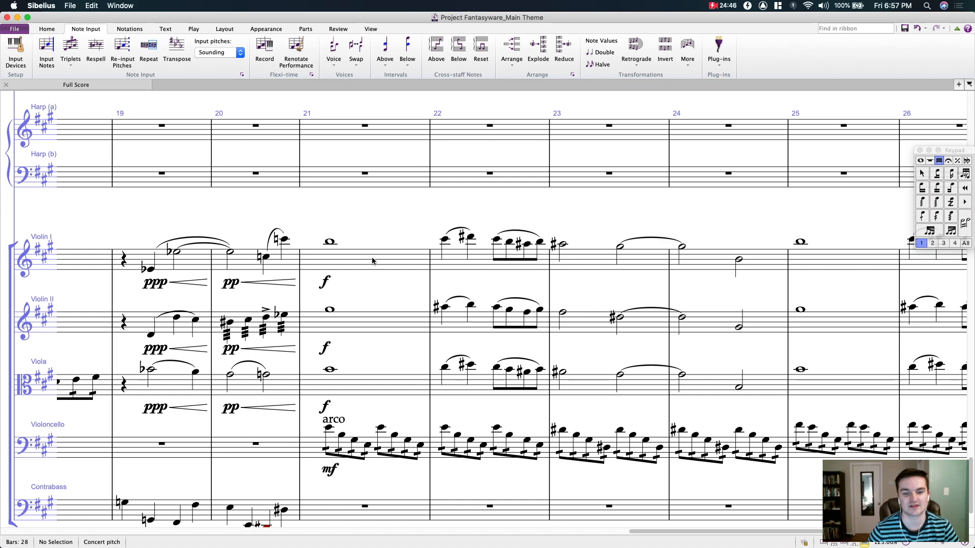
scroll(381, 294, up, 6)
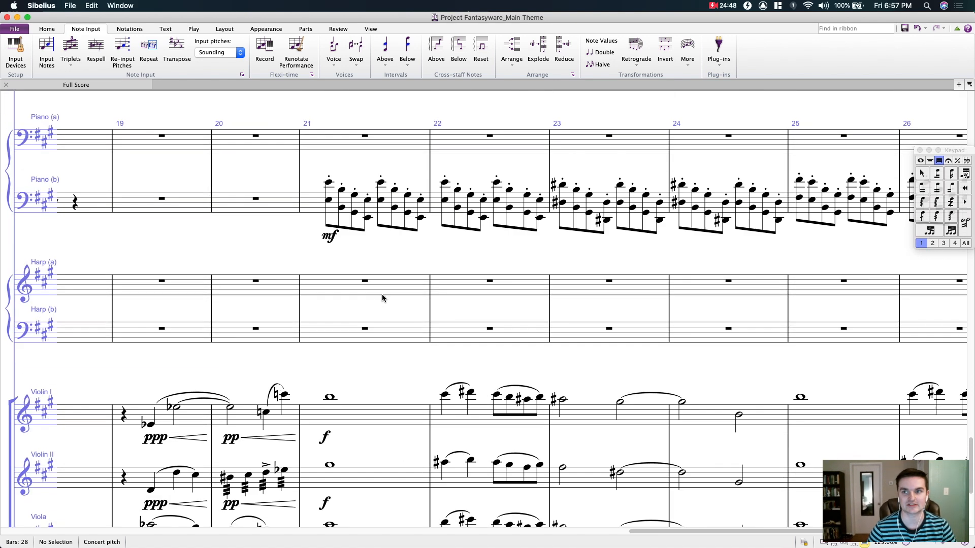
scroll(436, 287, up, 12)
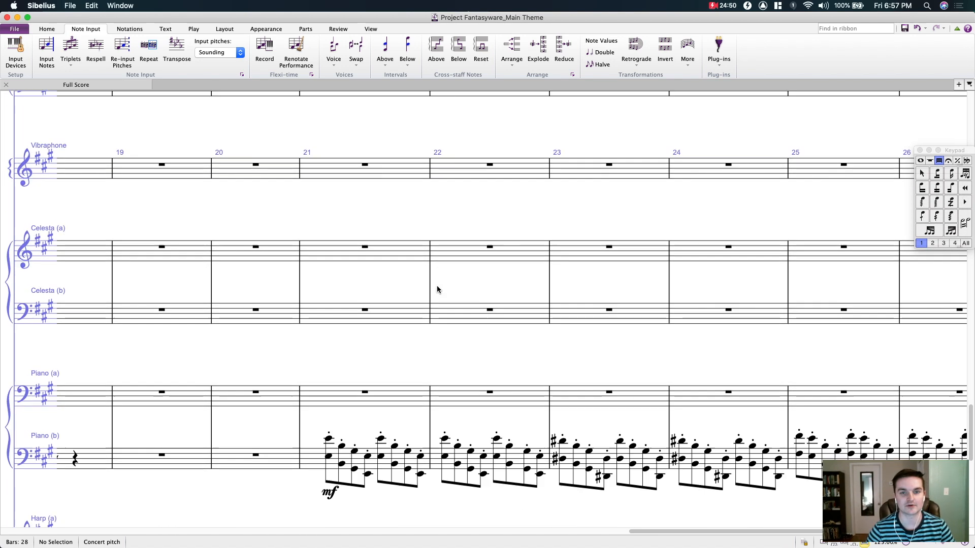
scroll(438, 288, up, 14)
scroll(334, 313, down, 5)
Step: Try to repeat the Trombone 1 note in bar 20
drag(336, 314, 457, 297)
click(385, 263)
key(r)
drag(456, 248, 511, 264)
key(super+z)
click(556, 290)
click(456, 283)
scroll(511, 263, up, 10)
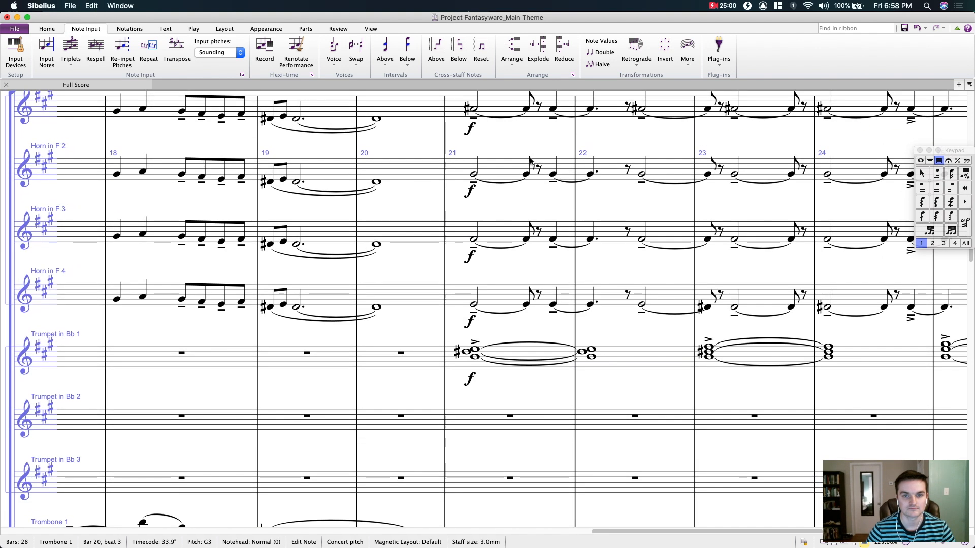
Step: Repeat the last Trombone 1 note of bar 20 onto bar 21, beat 1, as a G-sharp eighth note
click(474, 108)
scroll(483, 110, down, 8)
click(411, 345)
key(r)
key(KP_3)
key(super+z)
click(920, 161)
click(937, 188)
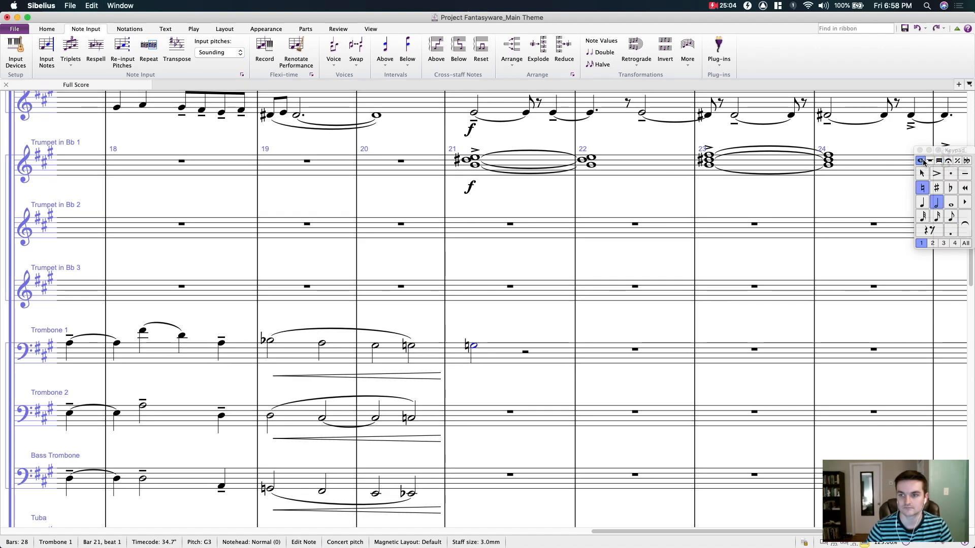
key(KP_3)
Step: Add a B eighth note on beat 1 of Trombone 2 bar 21 by repeating and lowering the previous note
scroll(470, 298, down, 5)
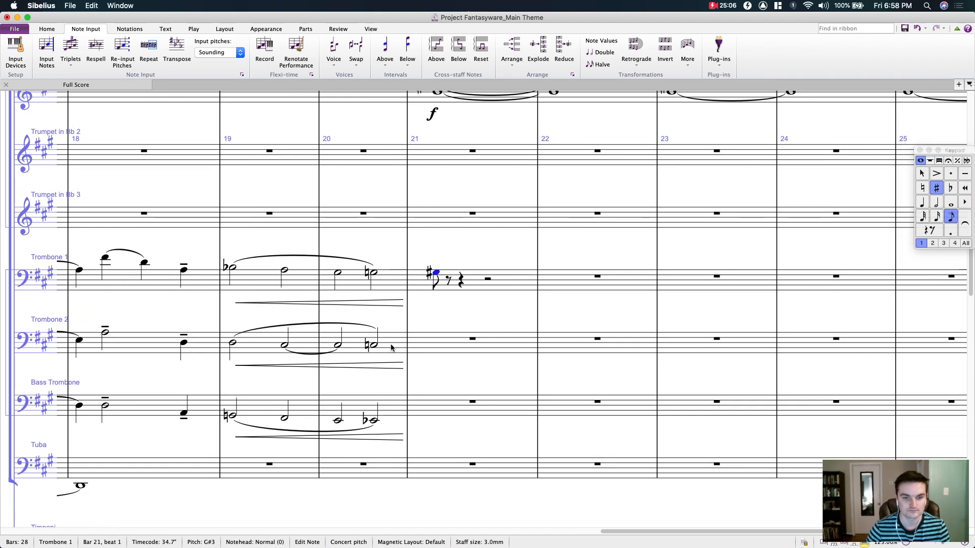
click(373, 345)
key(r)
click(438, 276)
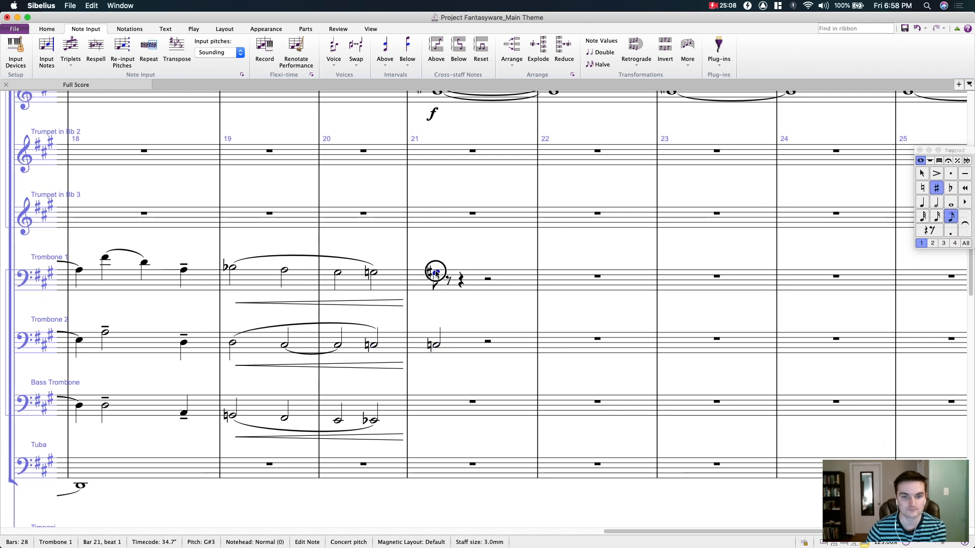
click(436, 346)
key(KP_3)
key(KP_8)
key(Escape)
Step: Add an E-natural eighth note on beat 1 of Bass Trombone bar 21
click(374, 421)
key(r)
key(KP_7)
key(KP_3)
Step: Add an f dynamic under the bar 21 notes of Trombone 1, Trombone 2 and Bass Trombone
click(436, 349)
click(437, 274)
text(f)
click(436, 349)
key(super+v)
click(436, 421)
key(super+v)
click(454, 441)
Step: Accent the bar 21 notes in all three trombone staves
click(436, 273)
shift+click(482, 410)
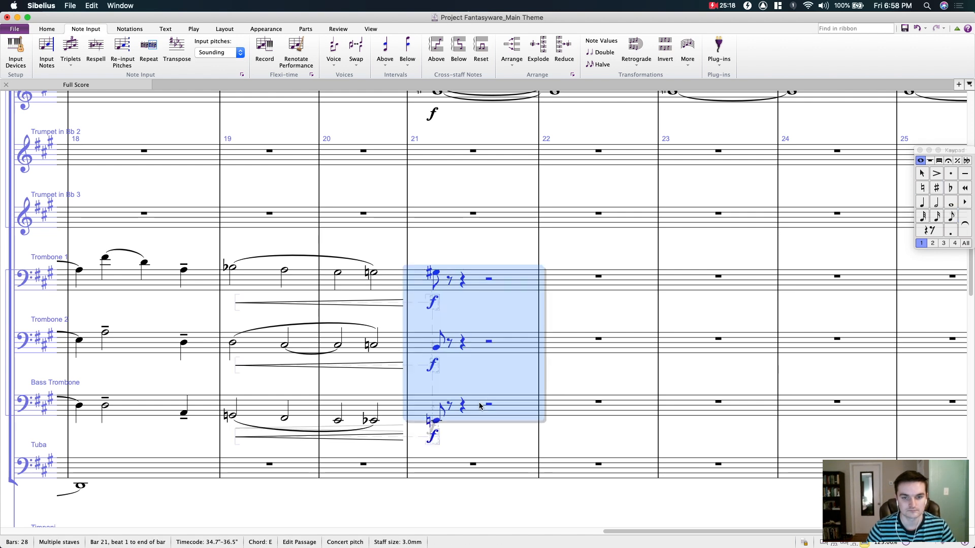
key(KP_Equal)
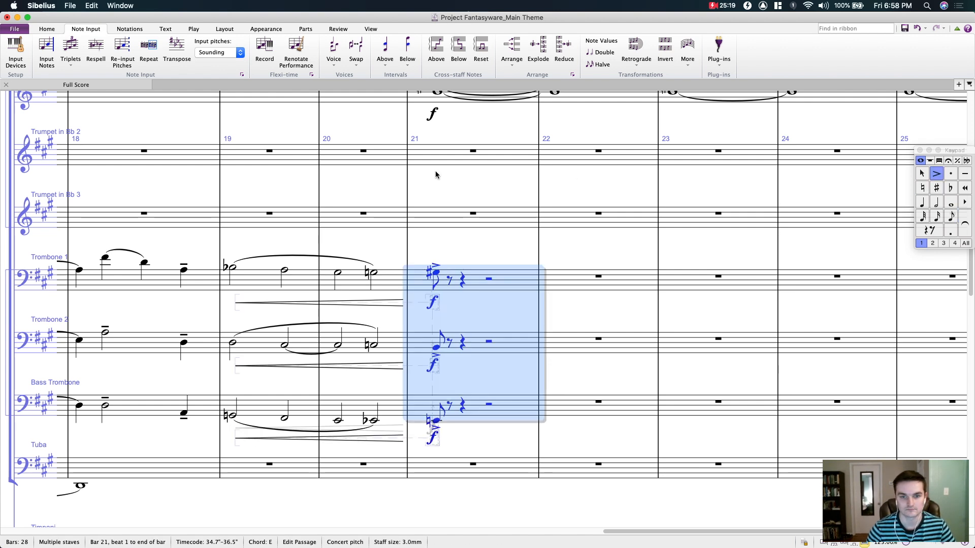
Step: Play the score from bar 18 and examine the strings, piano and horns through bar 28
click(78, 273)
key(space)
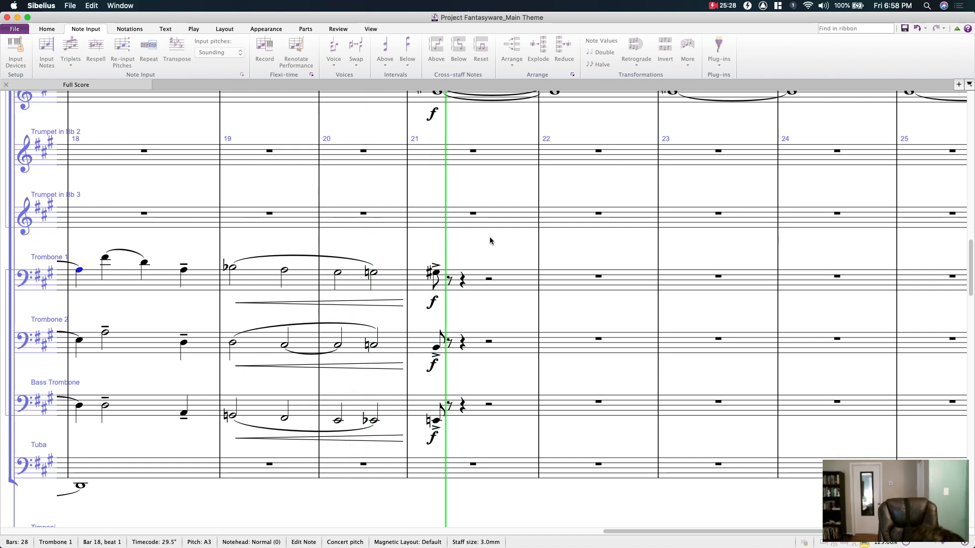
drag(486, 242, 172, 310)
scroll(311, 283, up, 3)
scroll(312, 282, down, 20)
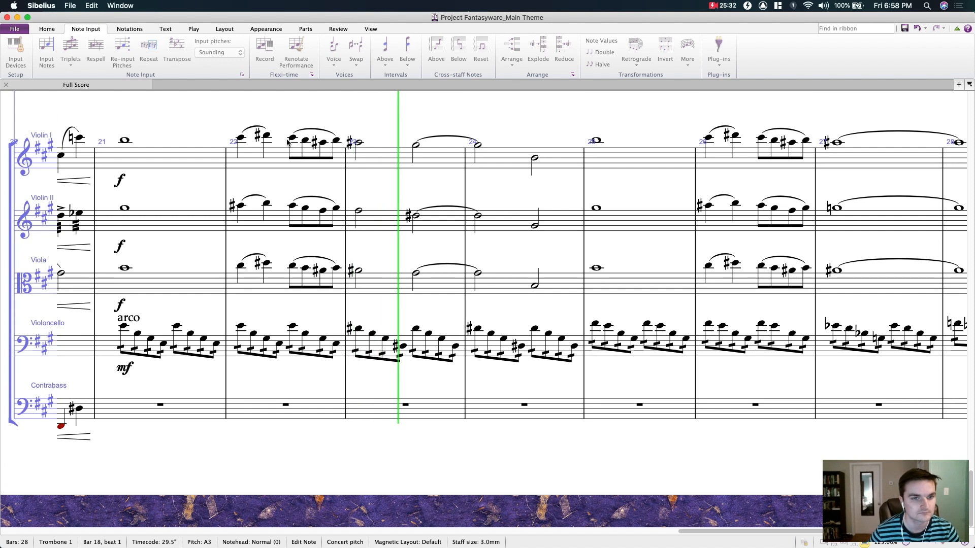
drag(243, 124, 153, 87)
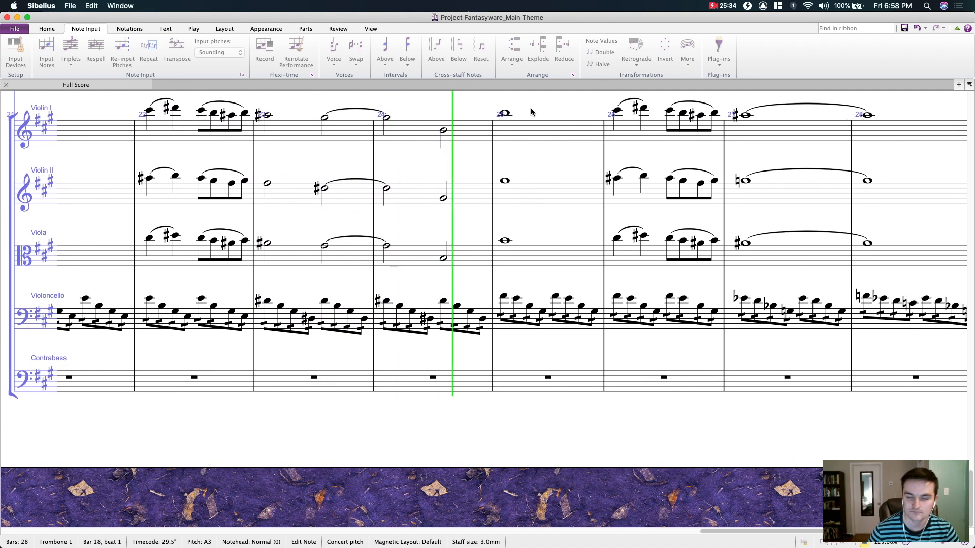
drag(399, 96, 546, 91)
drag(685, 424, 291, 432)
click(453, 244)
click(439, 238)
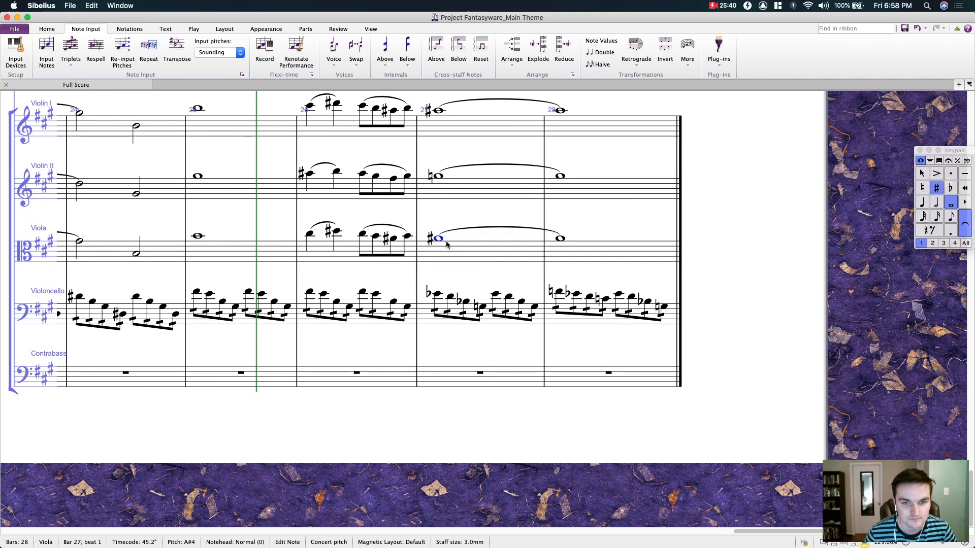
click(462, 238)
mouse_move(521, 356)
mouse_down()
mouse_move(569, 355)
mouse_move(511, 343)
mouse_up()
scroll(511, 343, up, 15)
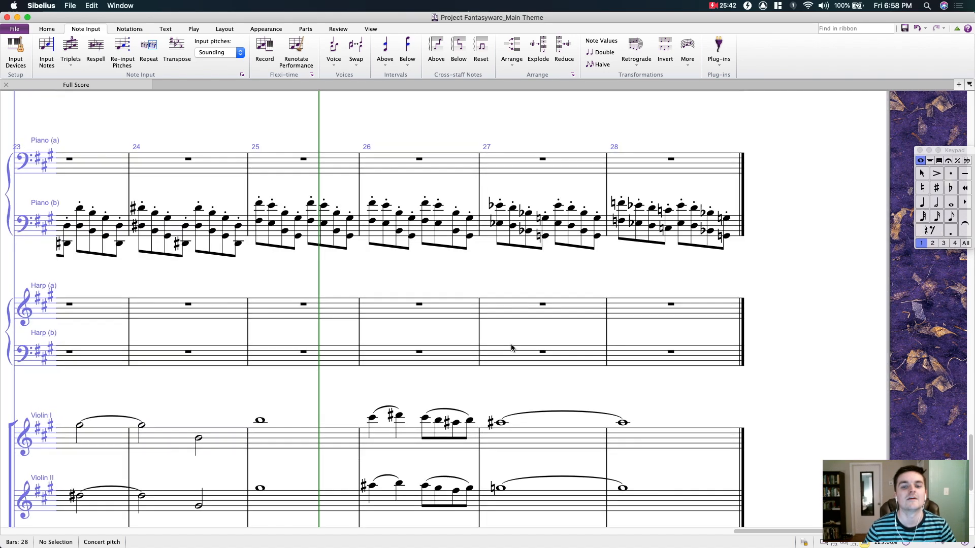
scroll(512, 344, up, 10)
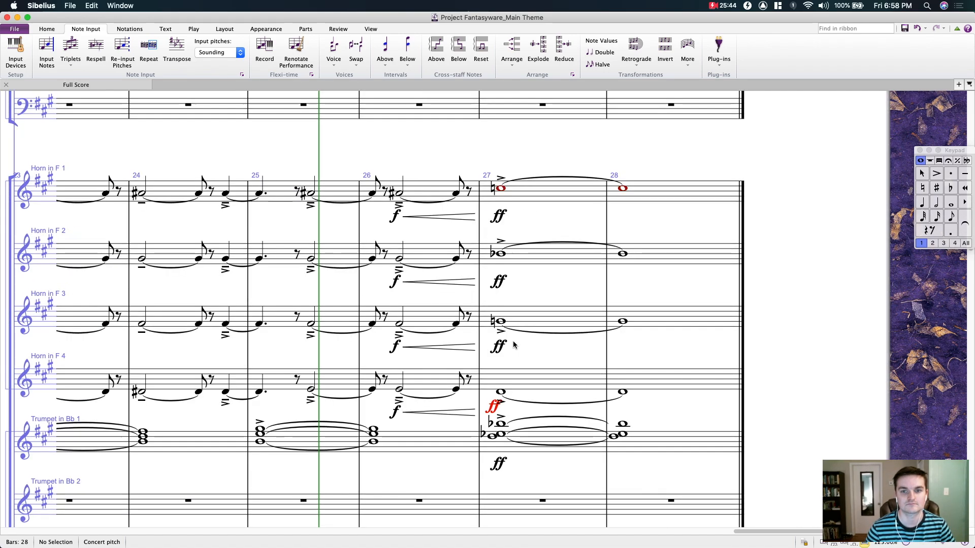
Step: Enter three G2 quarter notes on beats 1 to 3 of Timpani bar 27
scroll(515, 339, down, 3)
scroll(522, 338, down, 5)
scroll(472, 318, right, 2)
click(520, 252)
key(4)
key(g)
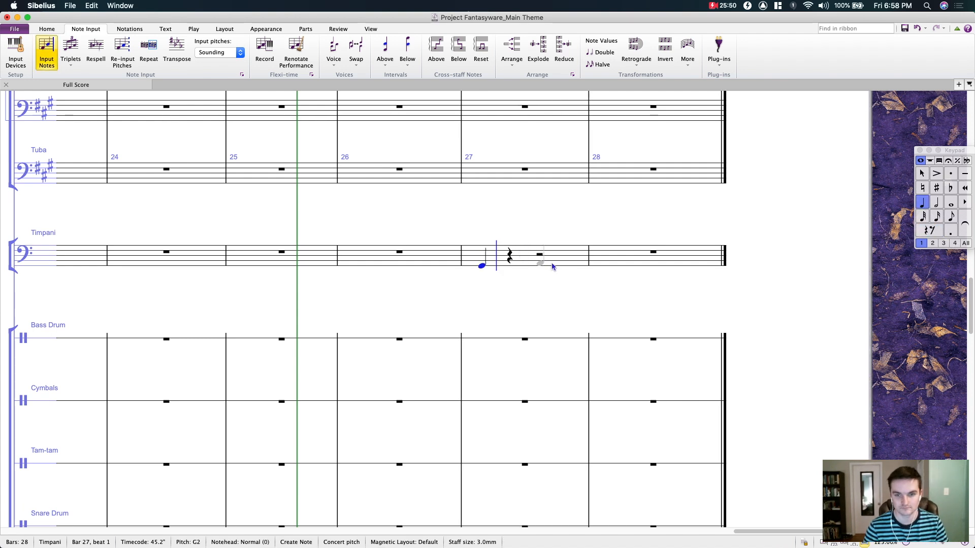
key(g)
key(g)
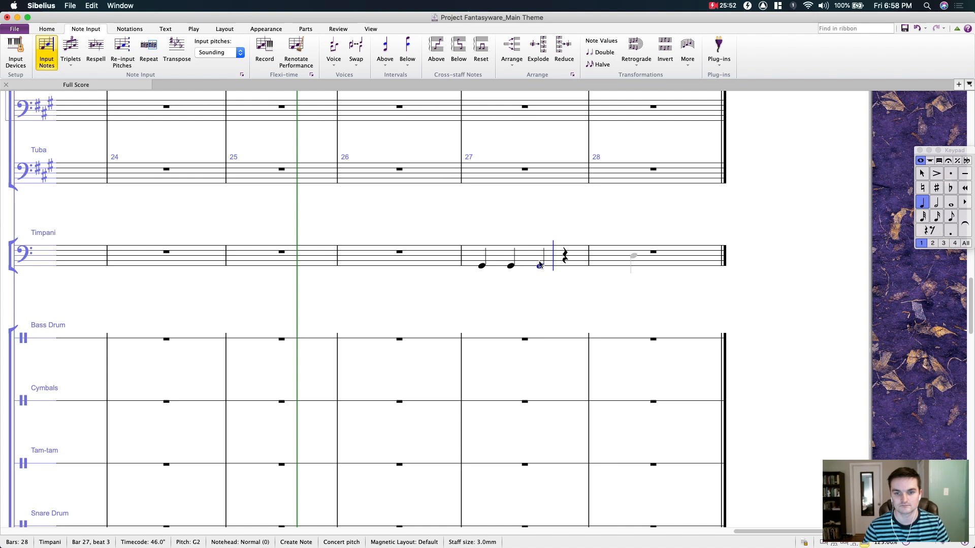
Step: Rework the Timpani into G quarter-note hits on beats 1 and 4 of bar 27 and beat 3 of bar 28
key(Escape)
click(512, 266)
key(Delete)
click(541, 266)
key(Delete)
shift+click(483, 266)
key(r)
key(r)
drag(639, 316, 569, 312)
drag(689, 275, 698, 270)
click(698, 255)
key(Delete)
Step: Copy the Timpani hits of bars 27 and 28 to the Bass Drum staff
drag(595, 293, 526, 290)
click(543, 245)
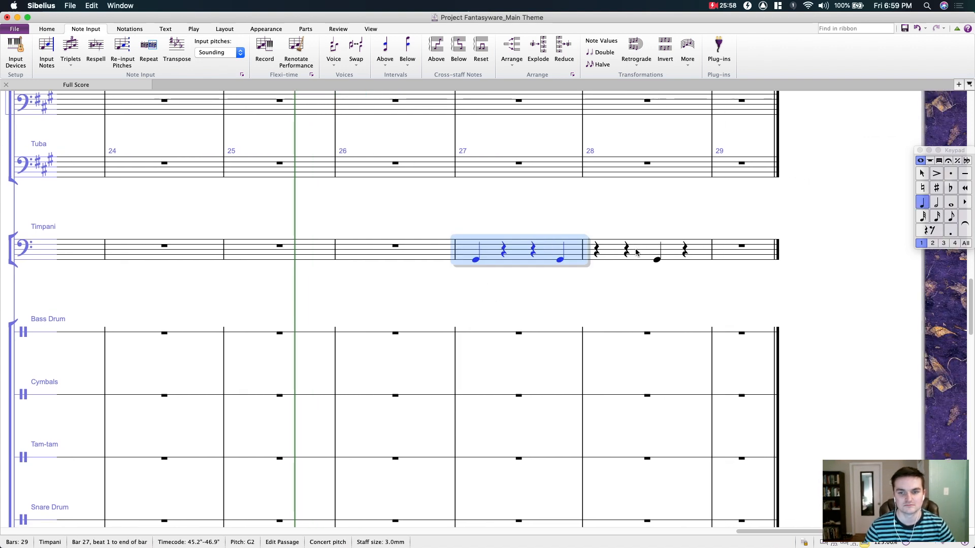
shift+click(637, 251)
alt+click(475, 333)
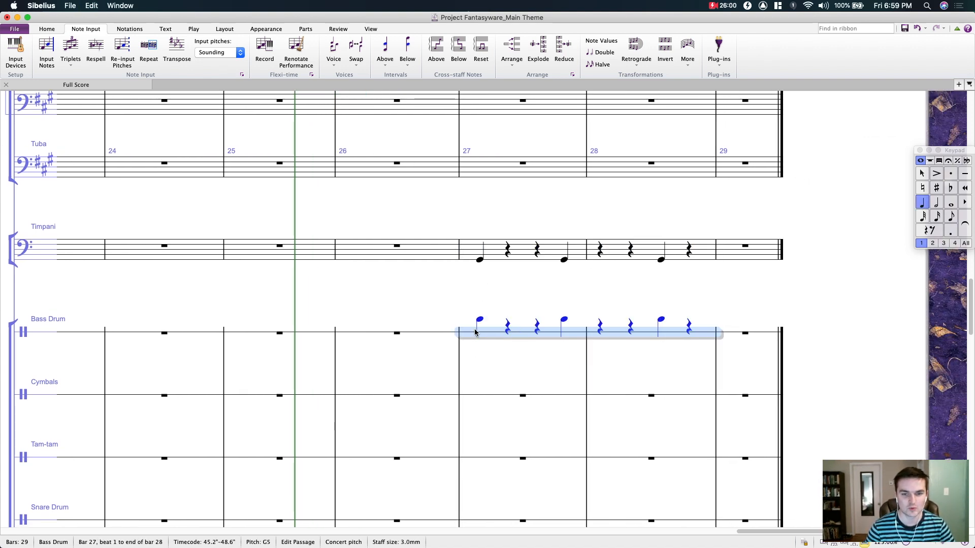
Step: Add an f dynamic at the start of bar 27 in the Bass Drum and Timpani
click(481, 332)
key(super+e)
key(super+f)
click(482, 261)
key(super+e)
key(super+f)
Step: Examine the percussion from bar 19 onward and the string writing from bar 19 to bar 28
drag(353, 300, 702, 318)
drag(444, 313, 507, 290)
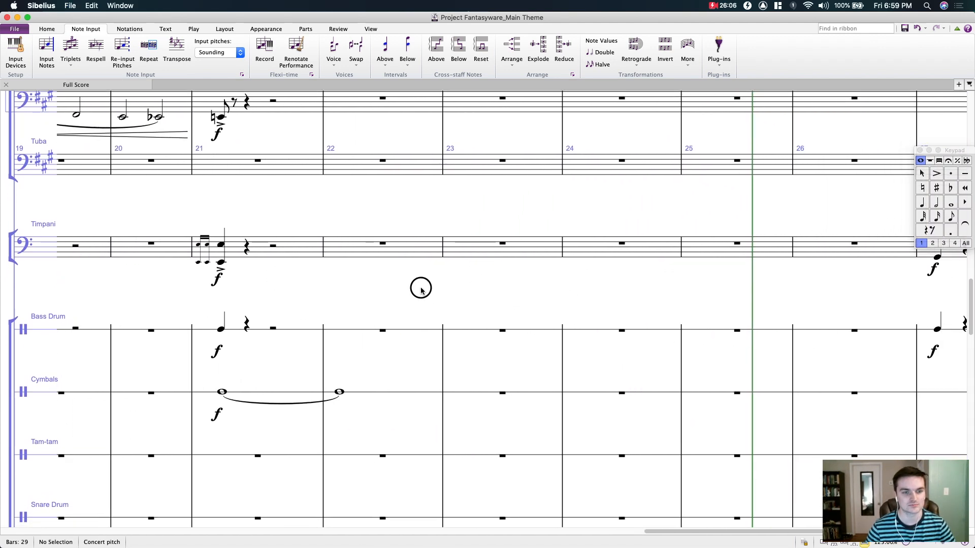
drag(420, 289, 490, 262)
scroll(492, 263, down, 15)
scroll(498, 271, down, 12)
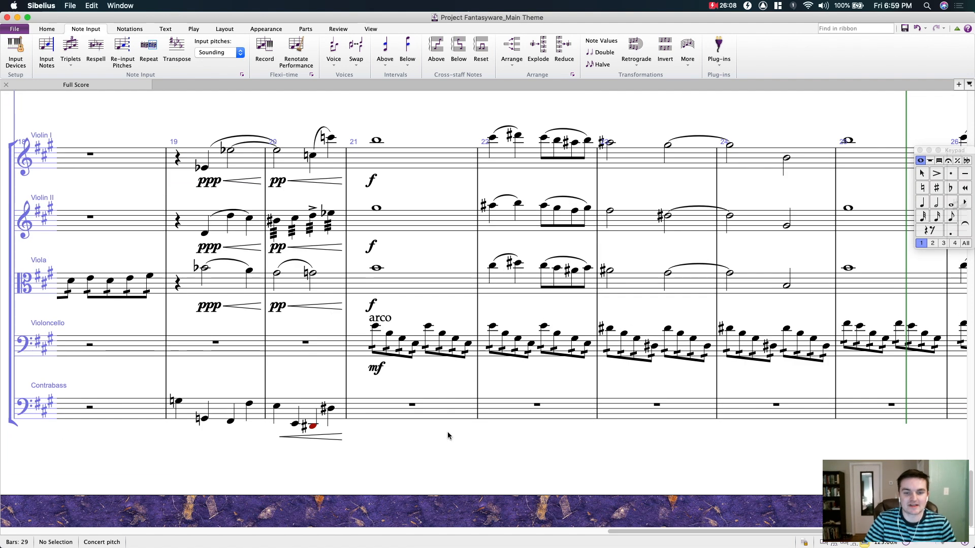
drag(421, 446, 358, 427)
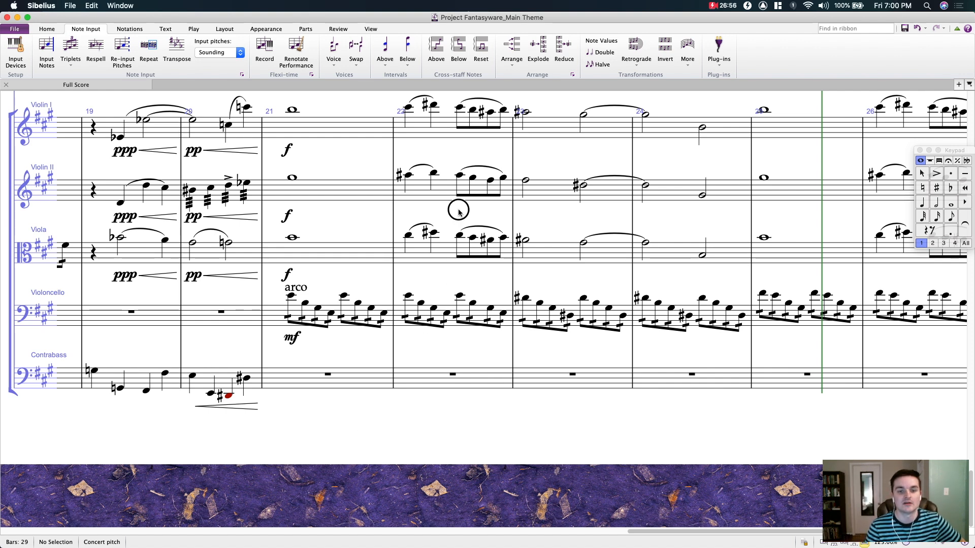
drag(458, 212, 387, 211)
drag(358, 282, 404, 294)
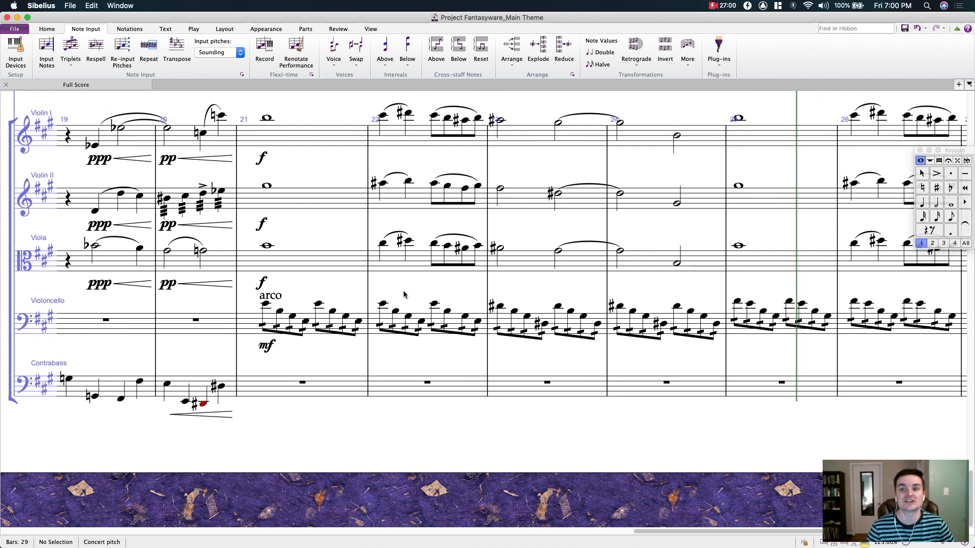
drag(522, 289, 491, 308)
drag(569, 314, 460, 318)
mouse_move(630, 305)
mouse_down()
mouse_move(437, 309)
mouse_move(692, 296)
mouse_move(498, 284)
mouse_move(611, 300)
mouse_up()
drag(500, 295, 660, 277)
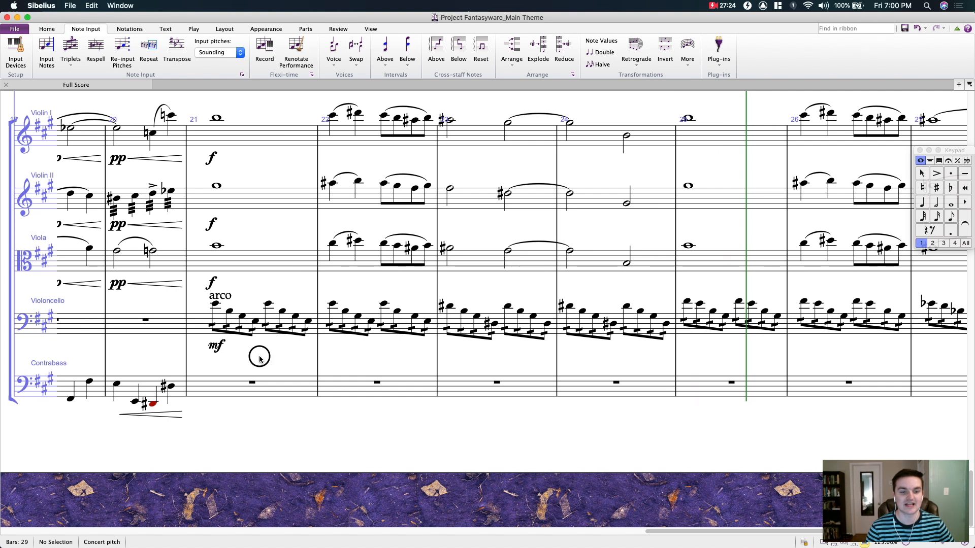
drag(377, 361, 9, 362)
drag(221, 435, 391, 460)
drag(355, 290, 460, 316)
drag(533, 196, 121, 219)
Step: Shorten the Violin I half note on beat 3 of bar 24 to a quarter note
click(423, 195)
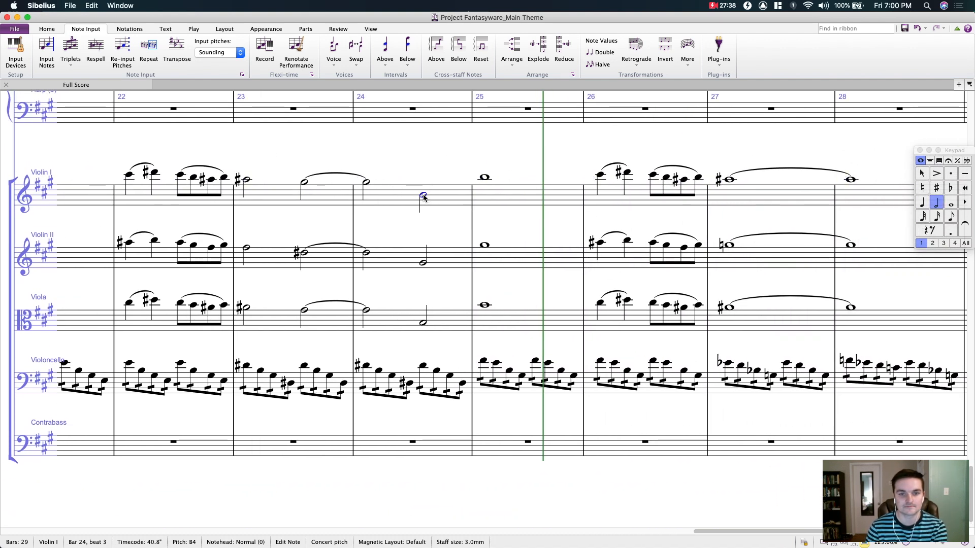
key(4)
click(452, 196)
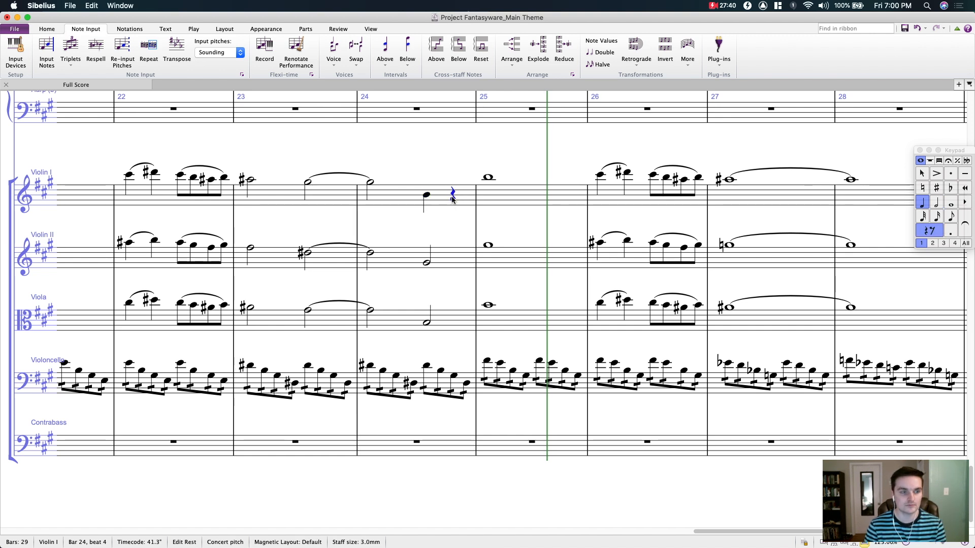
key(c)
key(super+z)
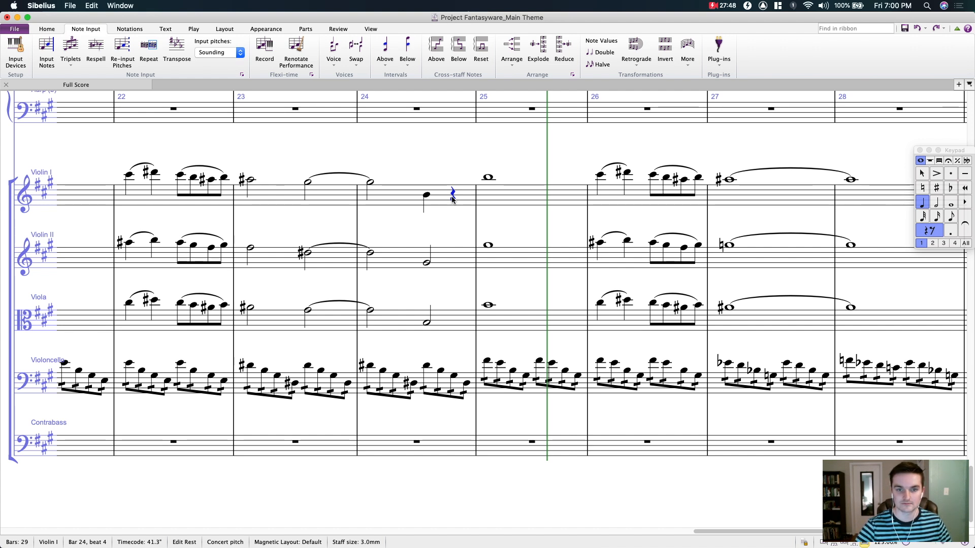
key(2)
key(c)
key(d)
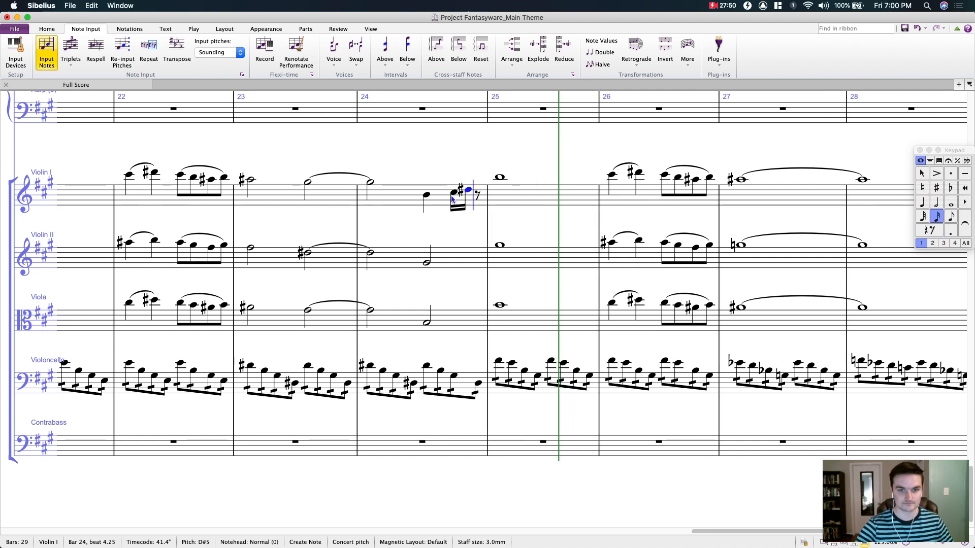
key(BackSpace)
key(BackSpace)
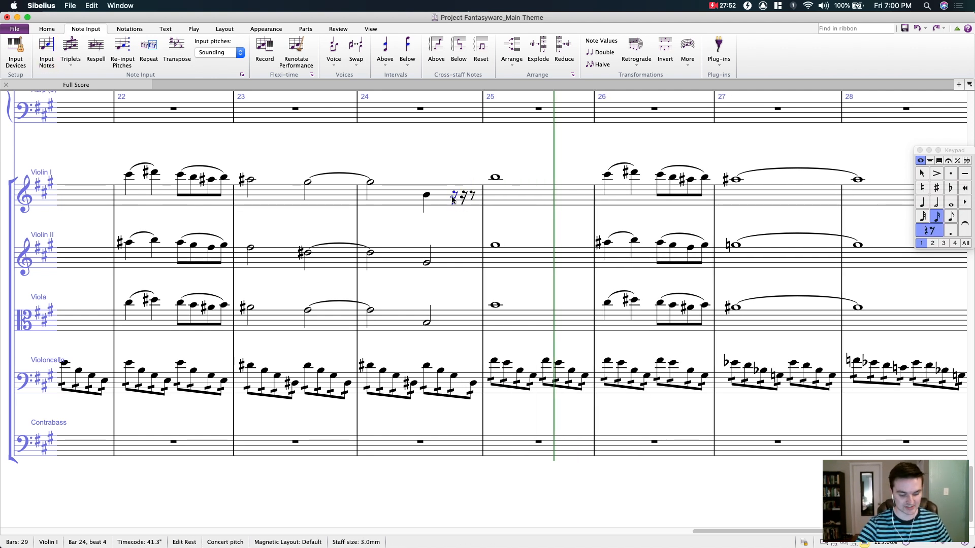
key(c)
key(BackSpace)
Step: Enter a sixteenth-note septuplet rising stepwise from B4 to A-sharp 5 on beat 4 of Violin I bar 24
key(b)
key(super+7)
key(c)
key(d)
key(e)
key(f)
key(g)
key(a)
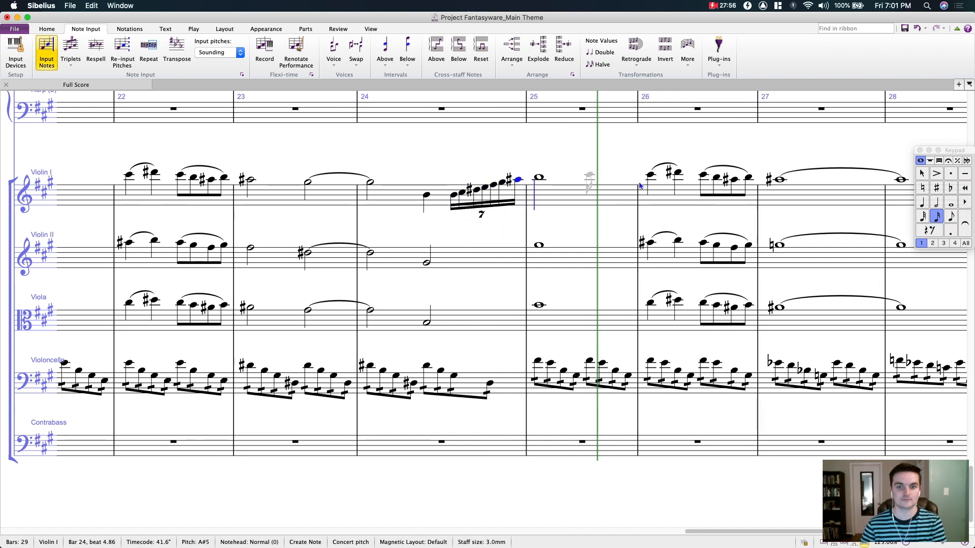
click(922, 174)
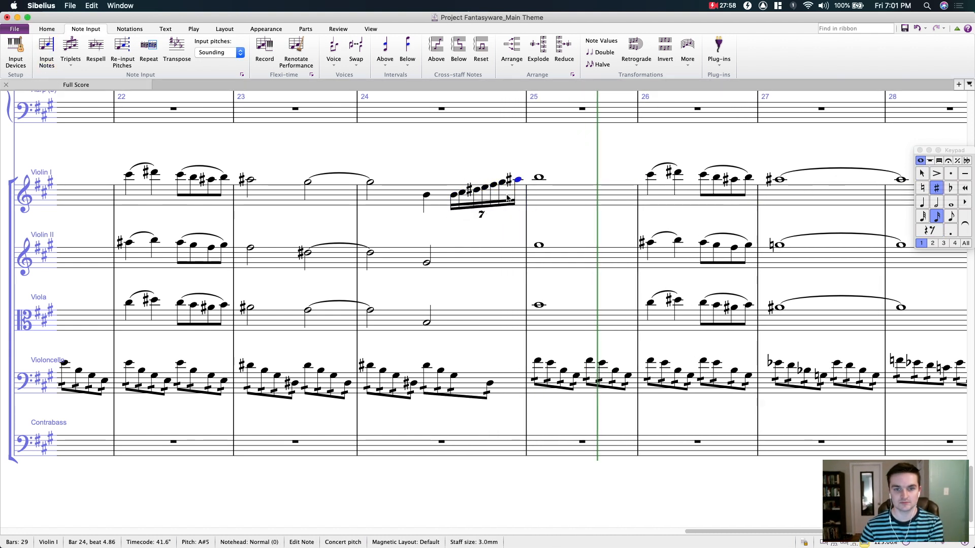
Step: Slur Violin I bar 24 from the beat 3 quarter note to the end of the septuplet
click(428, 196)
key(s)
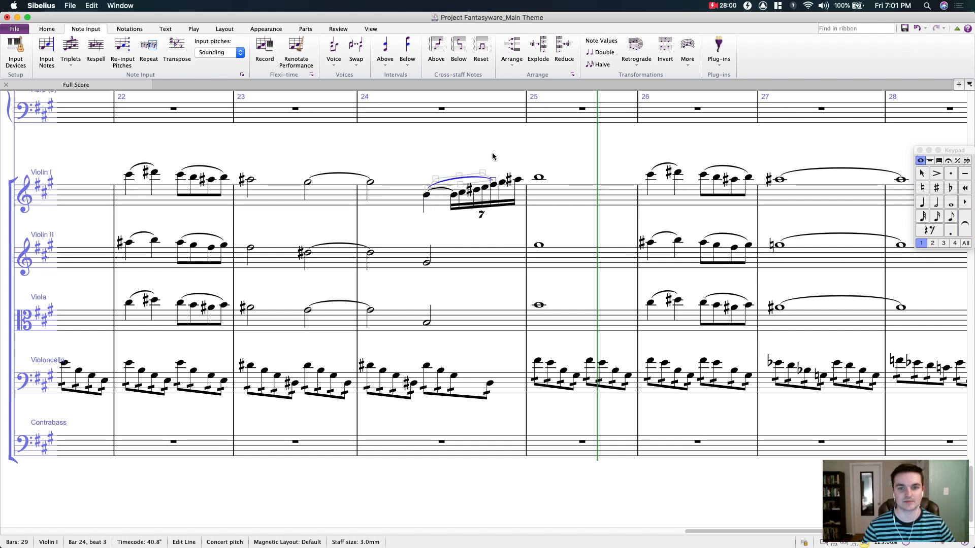
key(Escape)
Step: Copy the Violin I run of bar 24, beats 3 and 4, to the Viola and transpose it down an octave
click(426, 195)
shift+click(519, 180)
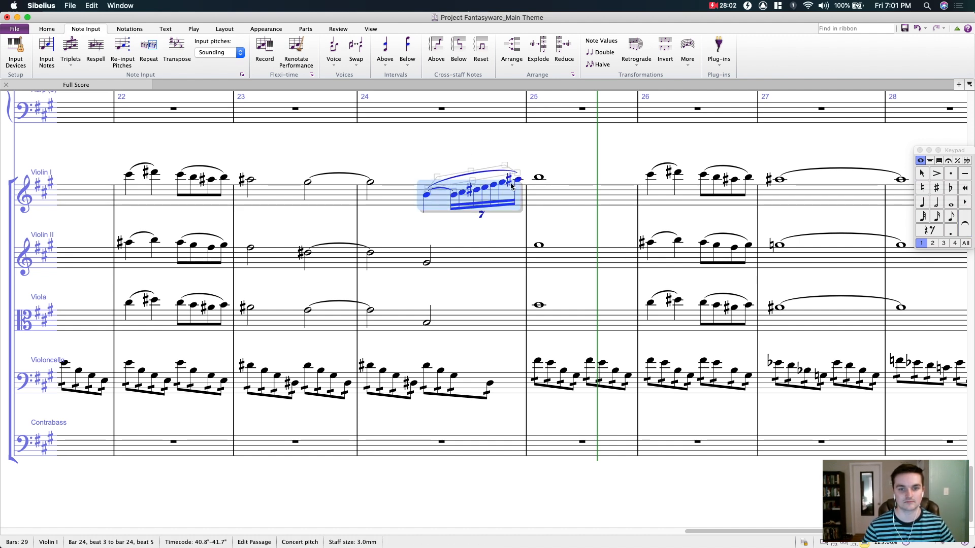
alt+click(431, 324)
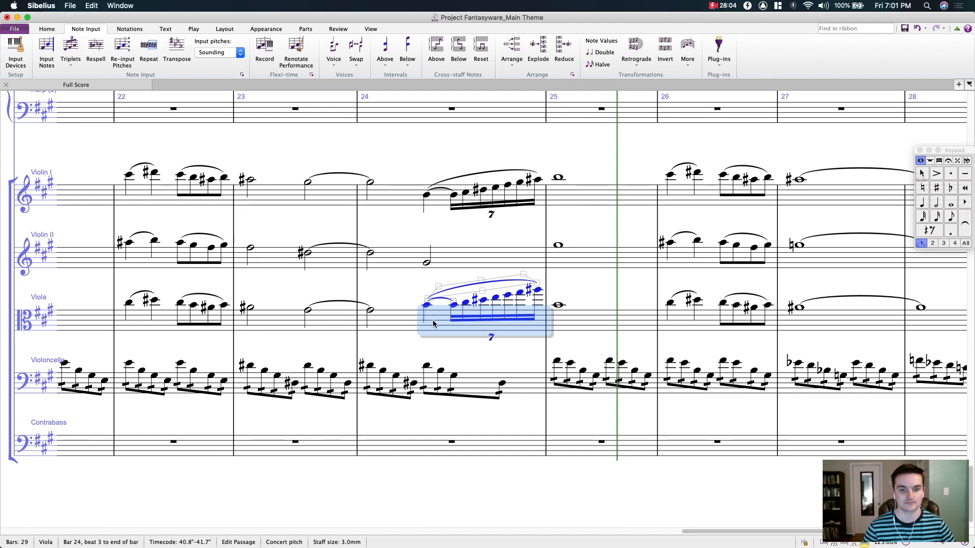
key(ctrl+Down)
Step: Copy the Viola run of bar 24 to Violin II and re-input its pitches as a rising line from G-sharp 4 to F-sharp 5
click(426, 264)
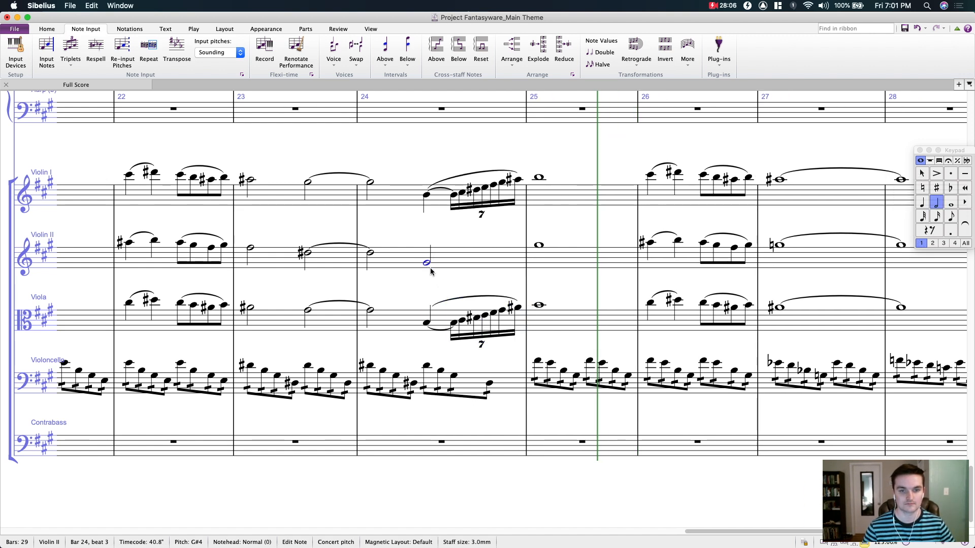
click(426, 324)
shift+click(517, 309)
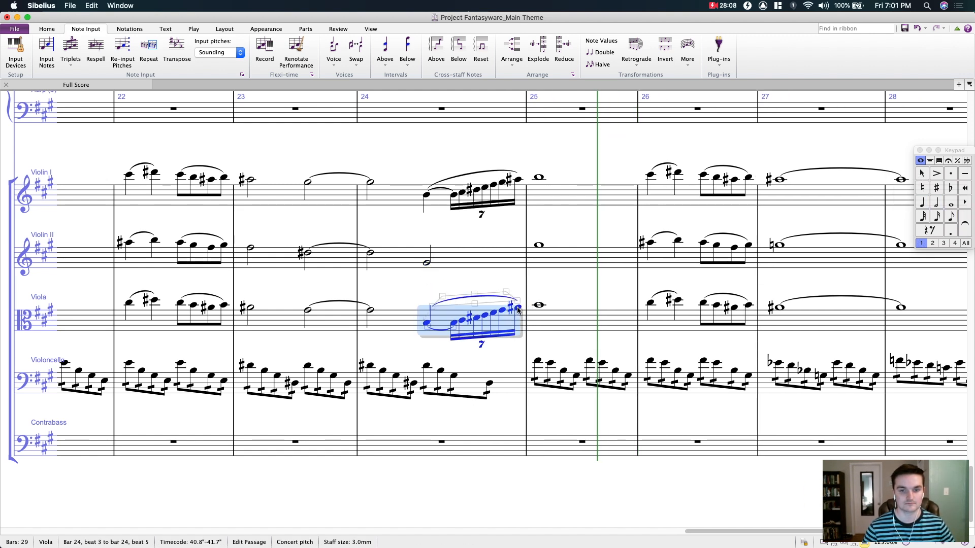
click(427, 263)
key(super+v)
click(427, 275)
click(123, 56)
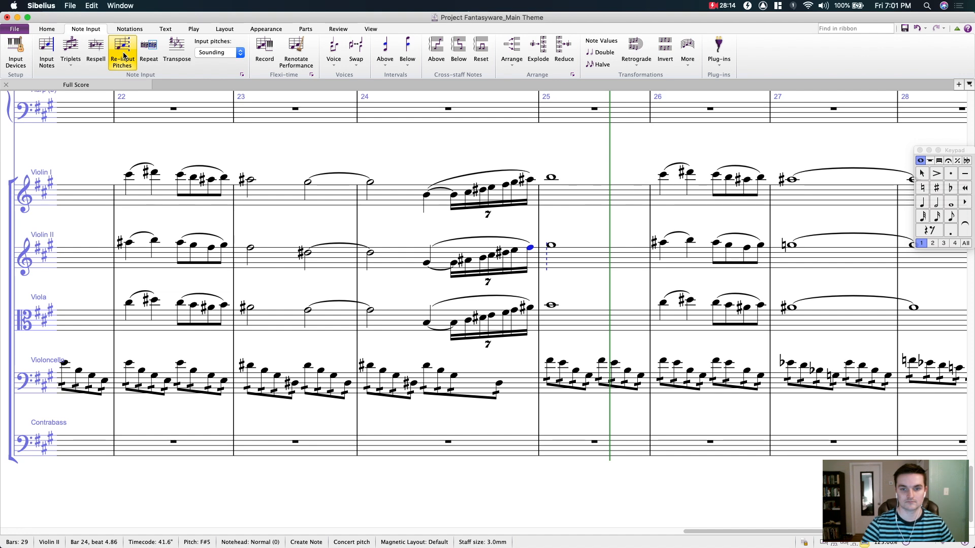
key(Escape)
Step: Save the score and play it back from bar 19
drag(355, 151, 827, 168)
key(super+s)
drag(505, 183, 473, 186)
click(440, 259)
drag(464, 249, 494, 245)
click(260, 206)
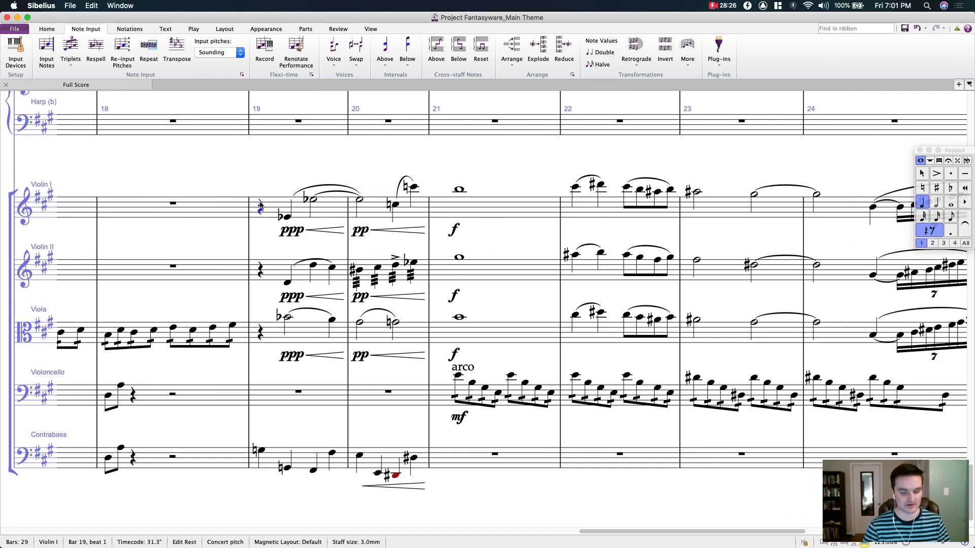
key(p)
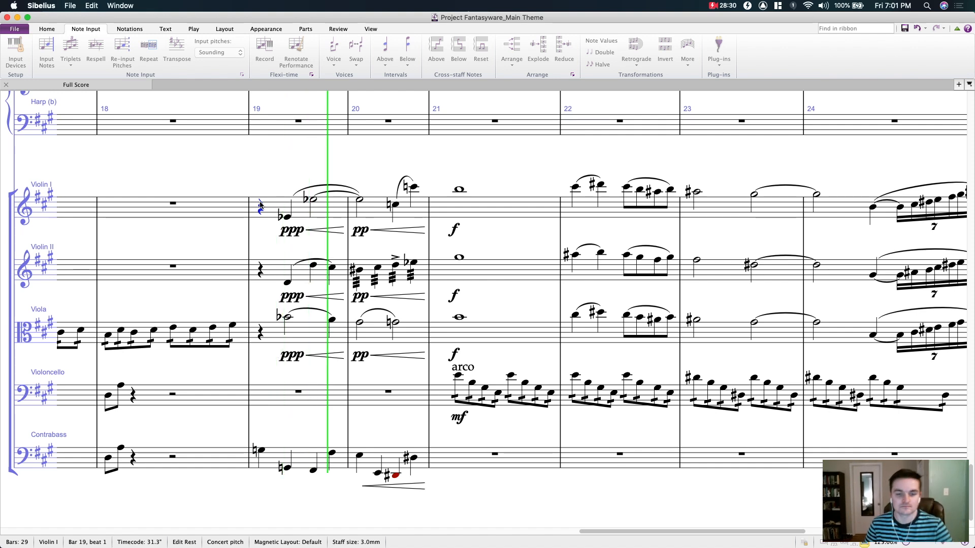
Step: Replace the Violin II whole note in bar 21 with quarter notes B-natural, A-sharp, A-sharp and G-sharp, slurred in pairs
drag(496, 156, 320, 155)
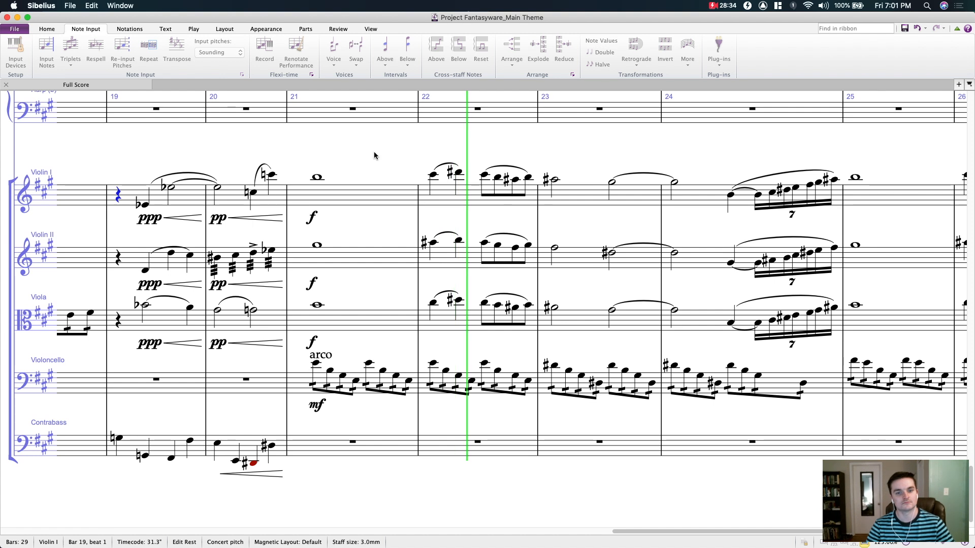
key(Escape)
key(Escape)
click(317, 246)
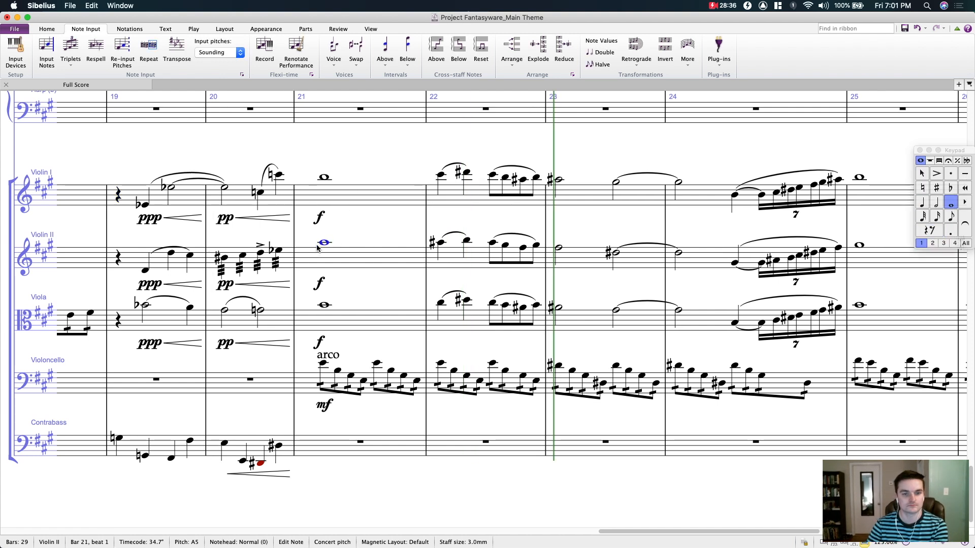
key(n)
key(b)
key(8)
key(a)
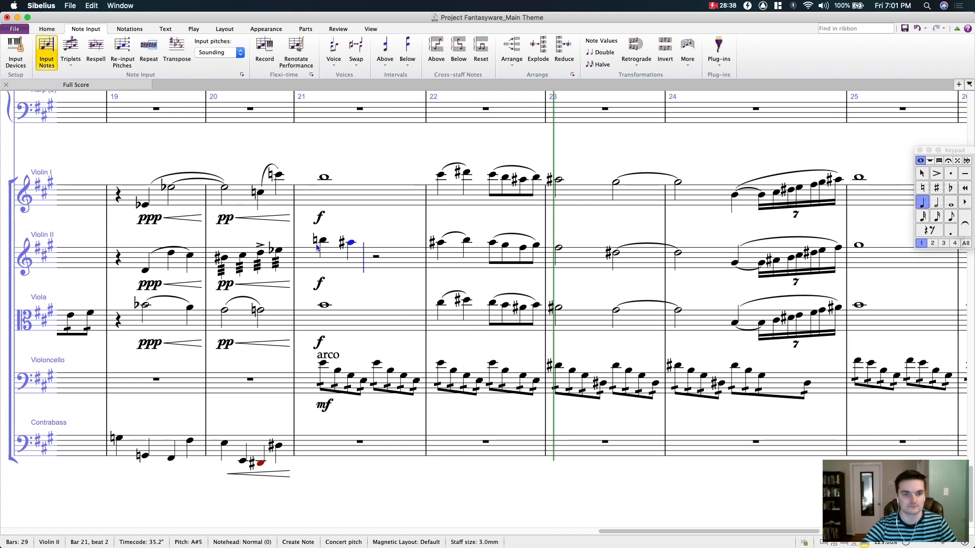
key(g)
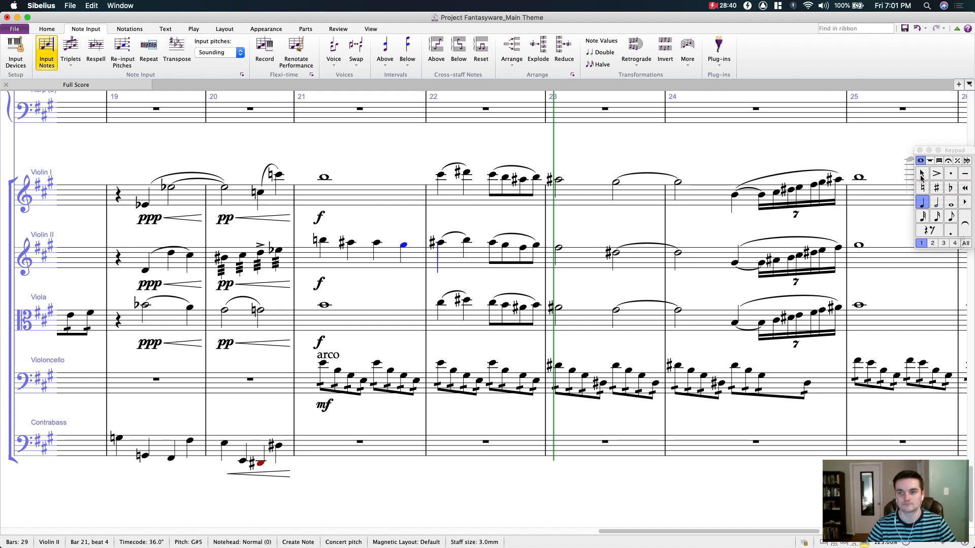
key(Escape)
click(323, 242)
key(s)
drag(364, 295, 533, 295)
Step: Play back the score from bar 19 to review the new Violin II line
click(290, 195)
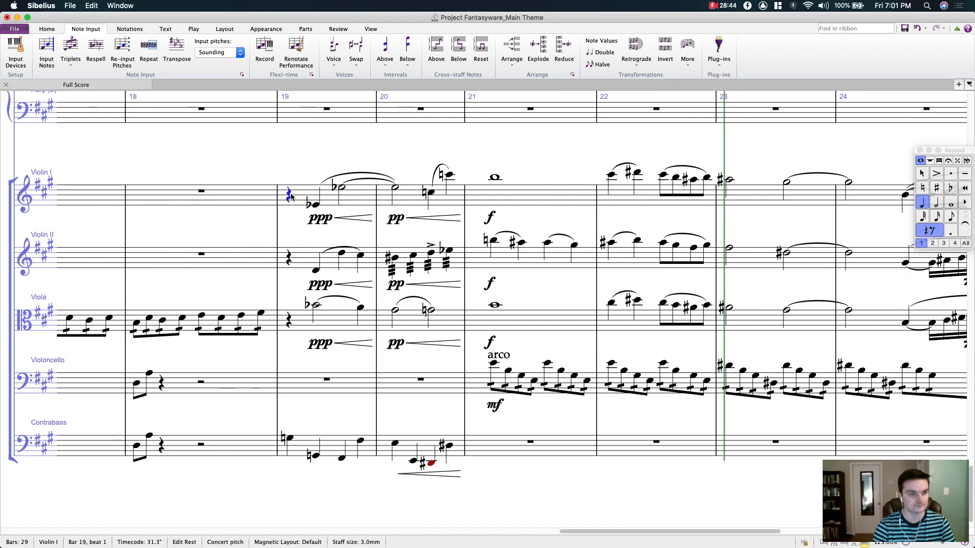
key(p)
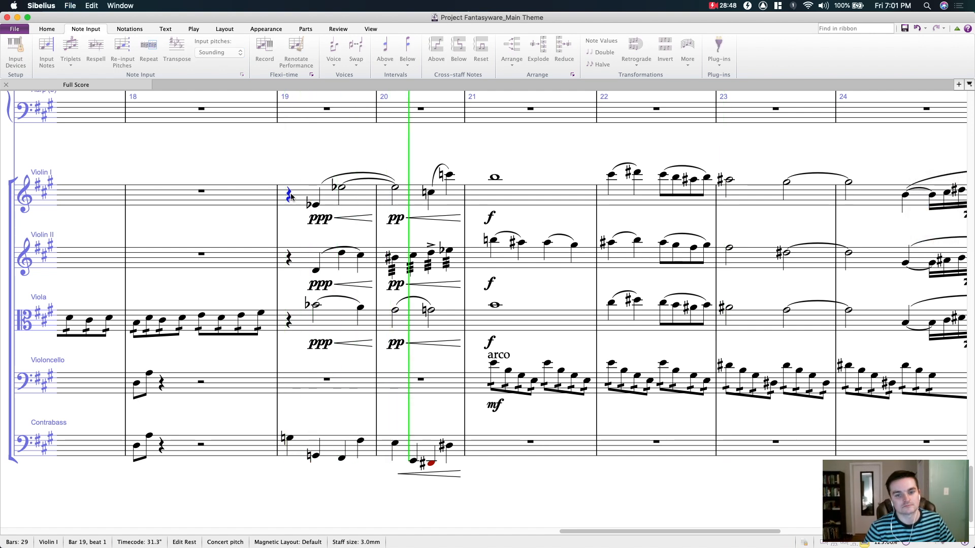
drag(539, 148, 258, 130)
drag(331, 129, 528, 187)
Step: Copy the Violin I passage from bar 24 beat 3 through bar 25 to the same place in Violin II
click(357, 194)
shift+click(481, 177)
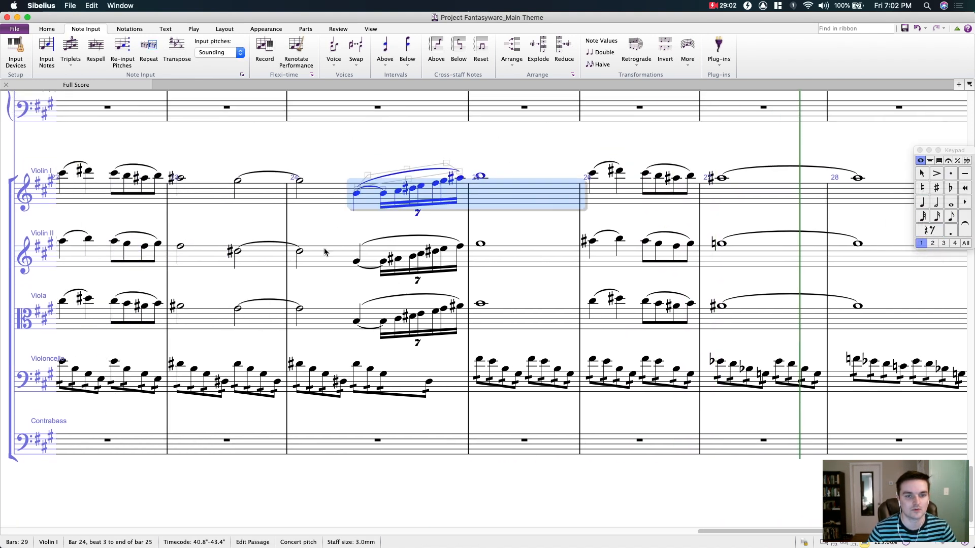
click(357, 325)
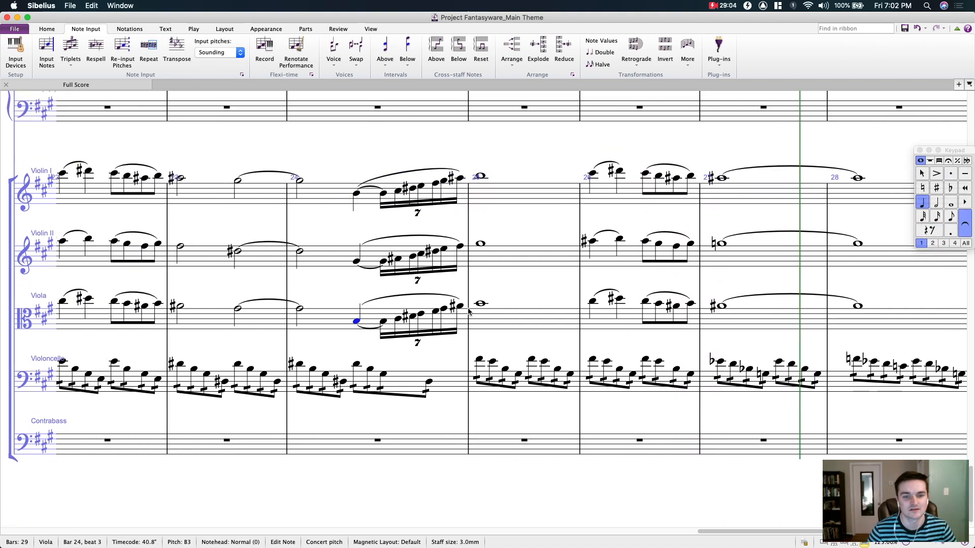
shift+click(480, 177)
key(super+c)
click(357, 262)
key(super+v)
Step: Replace the Violin II whole note in bar 25 with quarter notes B, A-sharp, A-sharp and G-sharp, slurred in pairs
click(473, 238)
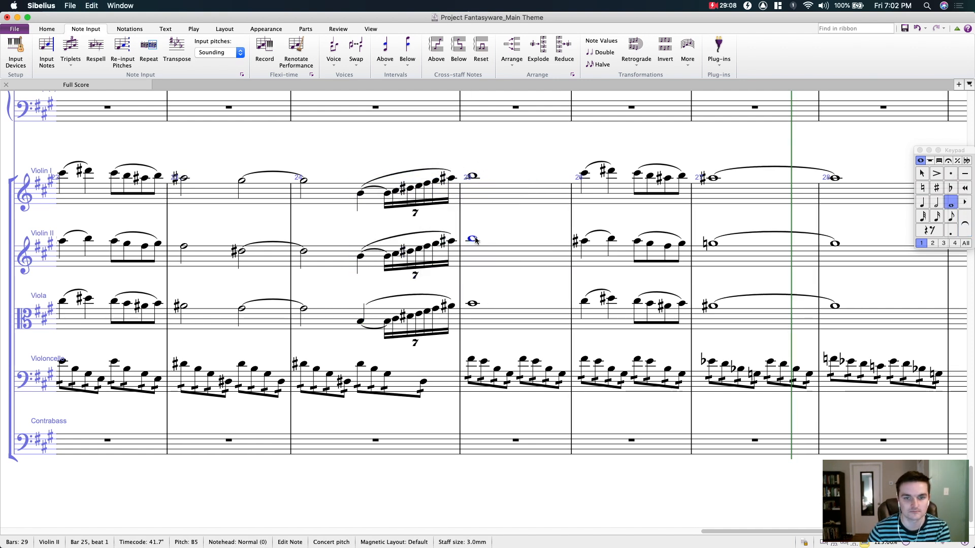
key(4)
key(a)
key(8)
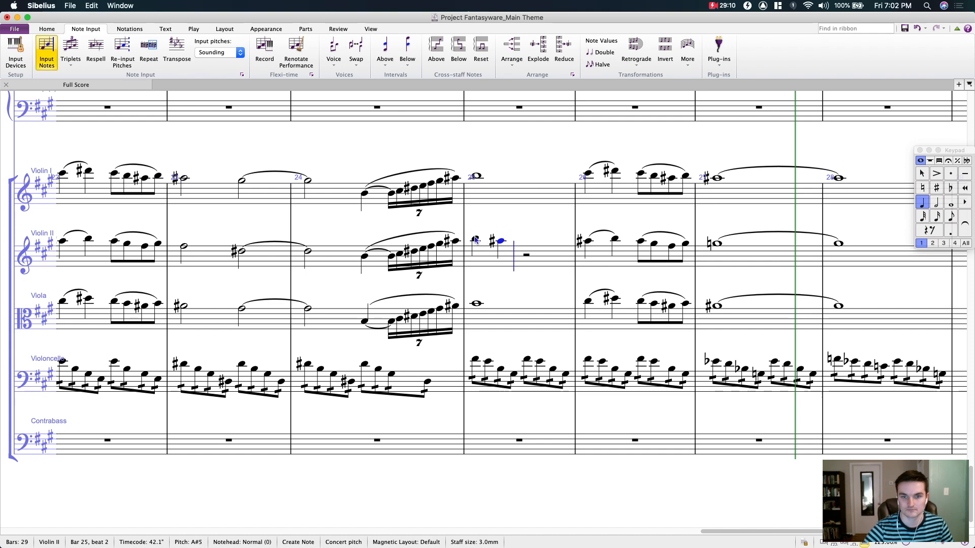
click(476, 240)
key(s)
key(Escape)
Step: Rewrite Violin II bar 23 as four quarter notes: F-sharp, E, E and D-sharp
scroll(391, 207, left, 6)
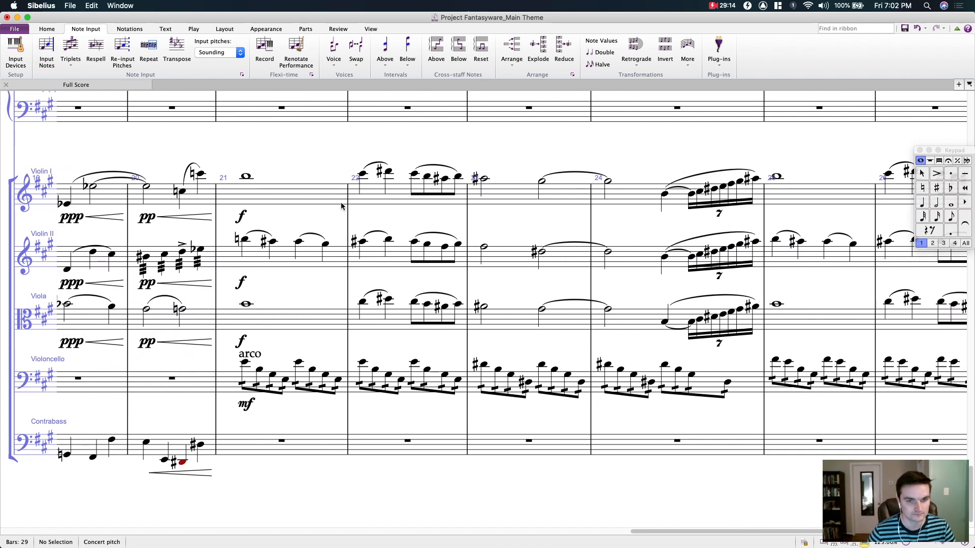
click(366, 243)
key(Right)
key(Right)
key(Right)
key(Right)
key(Right)
key(Right)
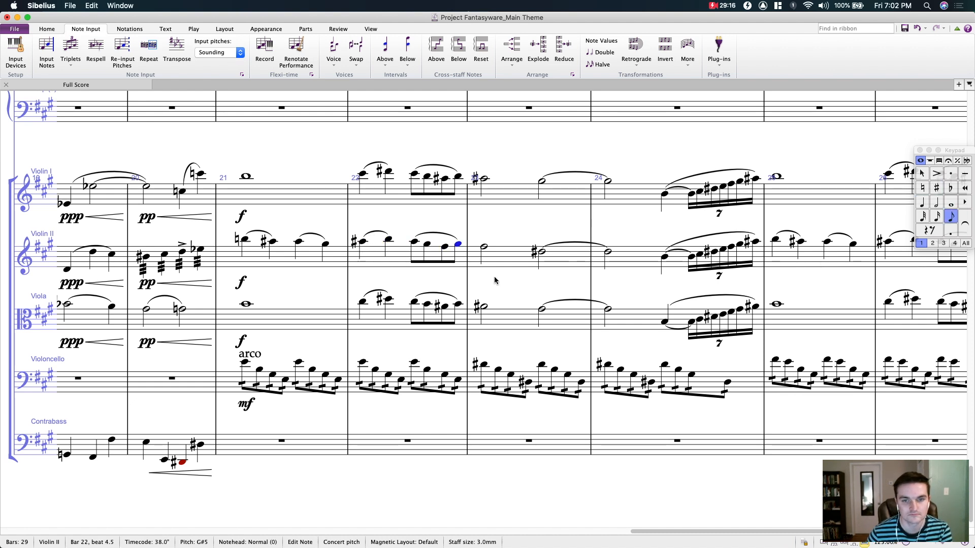
key(4)
key(Down)
key(r)
key(r)
key(Down)
click(936, 186)
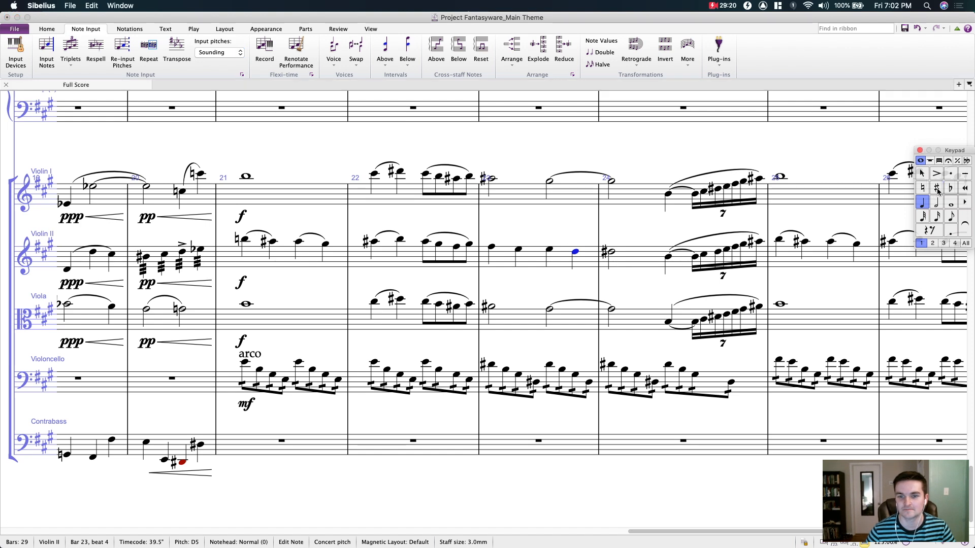
scroll(577, 229, right, 3)
key(Escape)
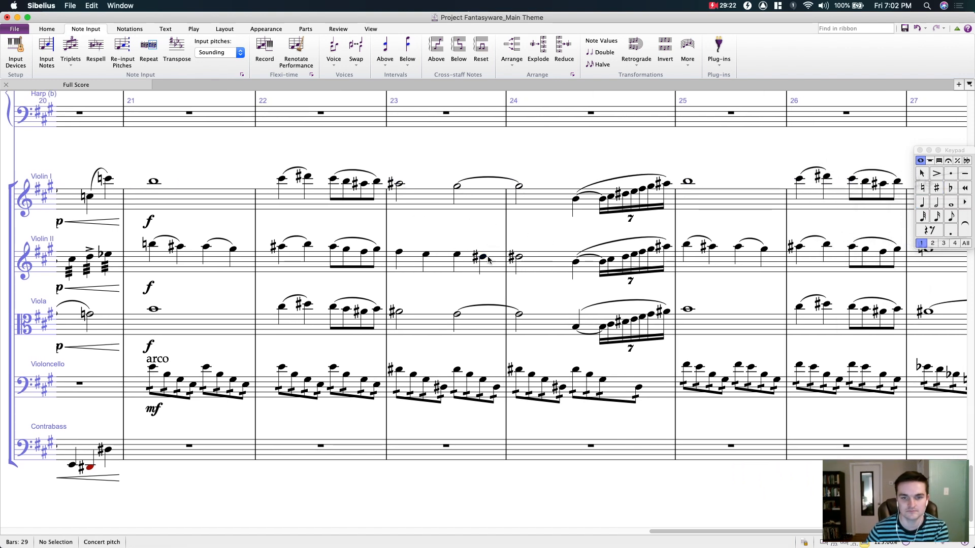
Step: Replace the opening Violin II half note of bar 24 with quarter notes D-sharp and C-sharp
click(421, 257)
key(Right)
key(4)
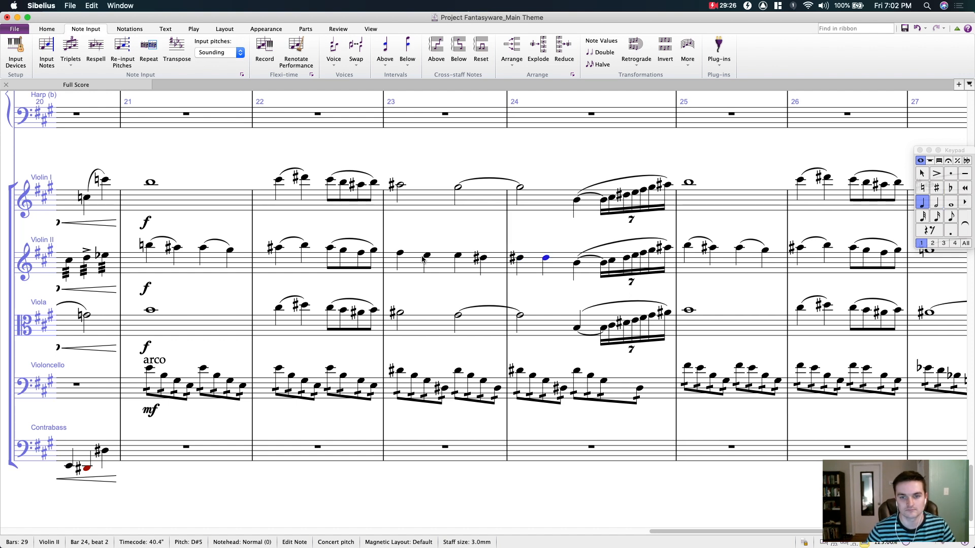
click(531, 240)
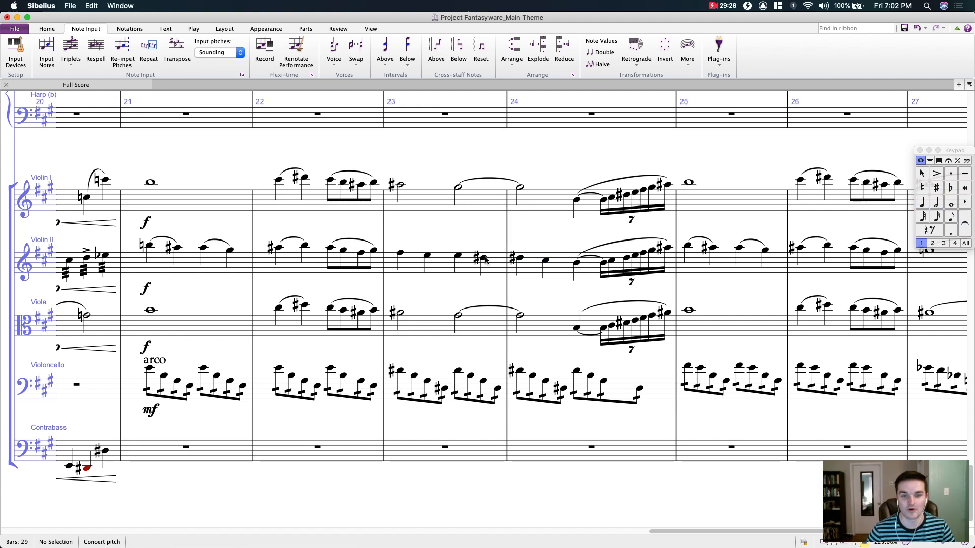
Step: Slur the Violin II quarter notes in pairs across bar 23 and the first two beats of bar 24
click(400, 253)
key(s)
click(458, 256)
key(s)
click(520, 258)
key(s)
click(552, 235)
Step: Play back the score from bar 19 through bar 28, stop playback and save the score
scroll(306, 211, left, 5)
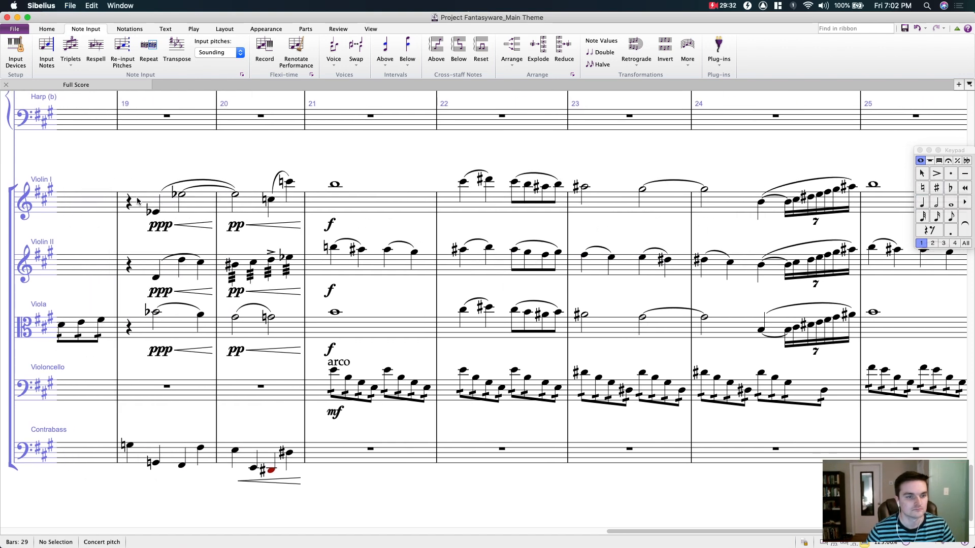
click(130, 202)
key(p)
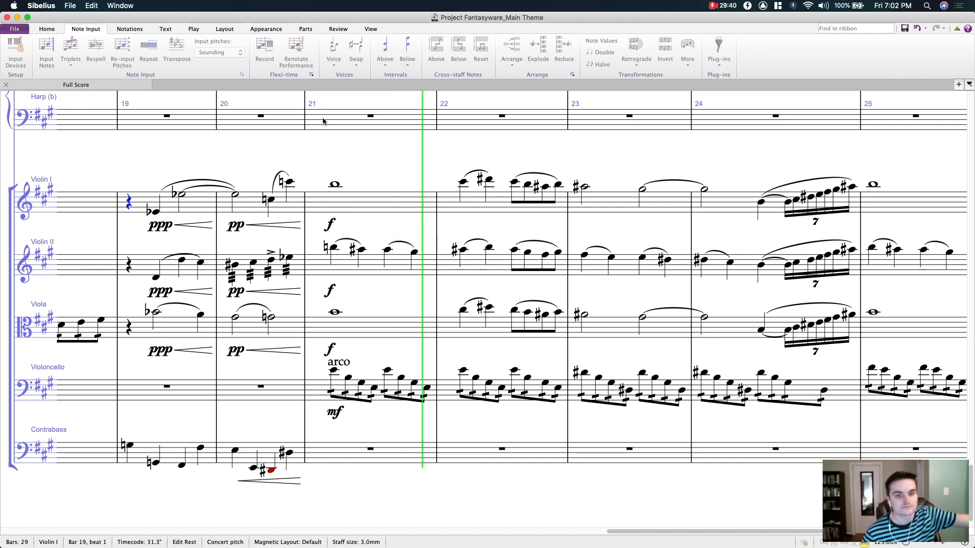
drag(369, 164, 300, 156)
drag(501, 157, 368, 149)
drag(446, 149, 549, 140)
drag(673, 148, 468, 137)
drag(631, 138, 590, 137)
mouse_move(716, 128)
mouse_down()
mouse_move(459, 118)
mouse_move(708, 128)
mouse_up()
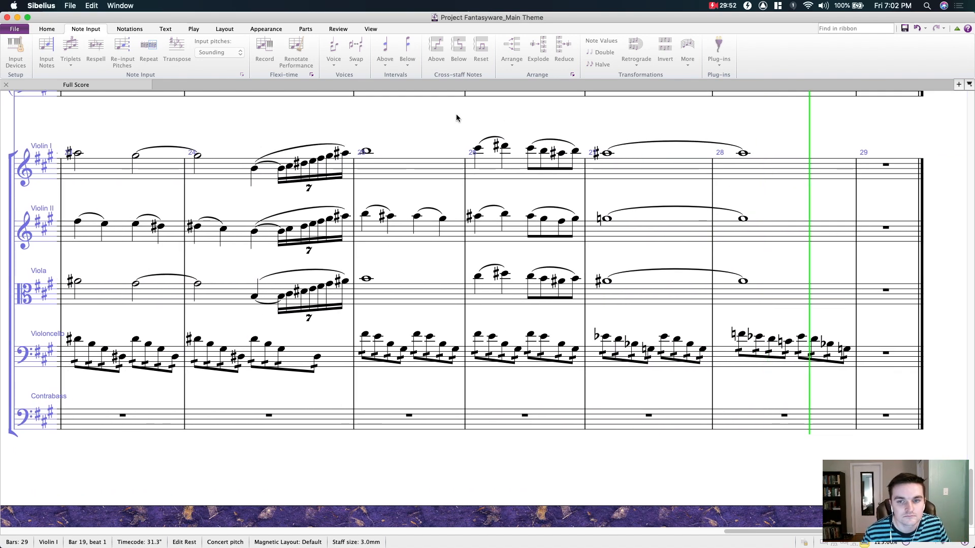
key(space)
drag(207, 121, 536, 150)
key(super+s)
Step: Set the Violin II dynamics to ff at bar 21, f at bar 22 and ff at bar 23
drag(248, 146, 469, 149)
click(375, 289)
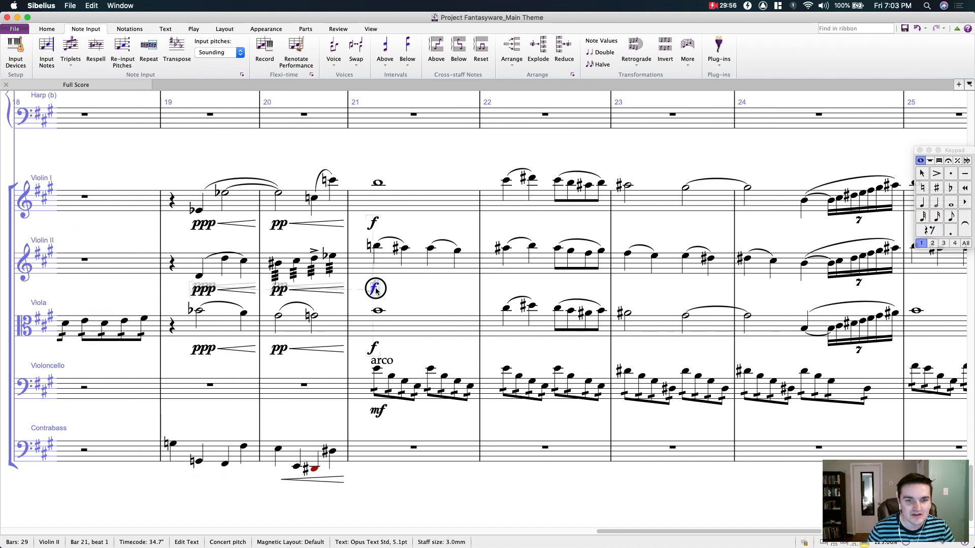
click(443, 306)
click(507, 249)
key(super+e)
key(super+f)
click(569, 235)
drag(627, 251, 440, 259)
click(437, 261)
key(super+e)
key(super+f)
key(super+f)
Step: Add Violin II dynamics f at bar 24 beat 3, ff at bar 25 and f at bar 26
drag(493, 238, 355, 231)
click(477, 264)
key(super+e)
key(super+f)
drag(627, 299, 359, 301)
click(323, 250)
key(super+e)
key(super+f)
key(super+f)
click(376, 305)
click(435, 252)
key(super+e)
key(super+f)
click(428, 291)
Step: Add accents to the first note of each slurred quarter-note pair in Violin II bars 21, 23, 24 and 25
drag(383, 294, 974, 257)
click(377, 213)
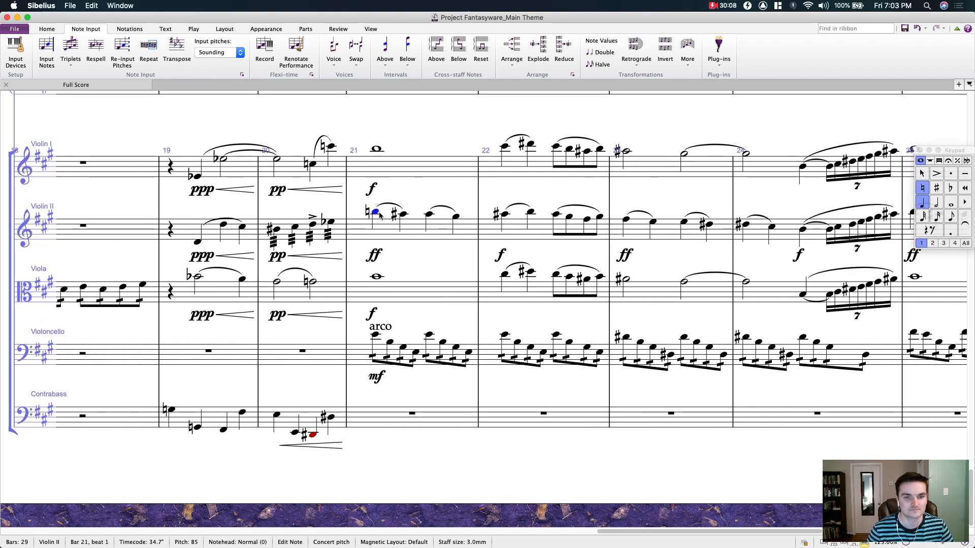
super+click(428, 216)
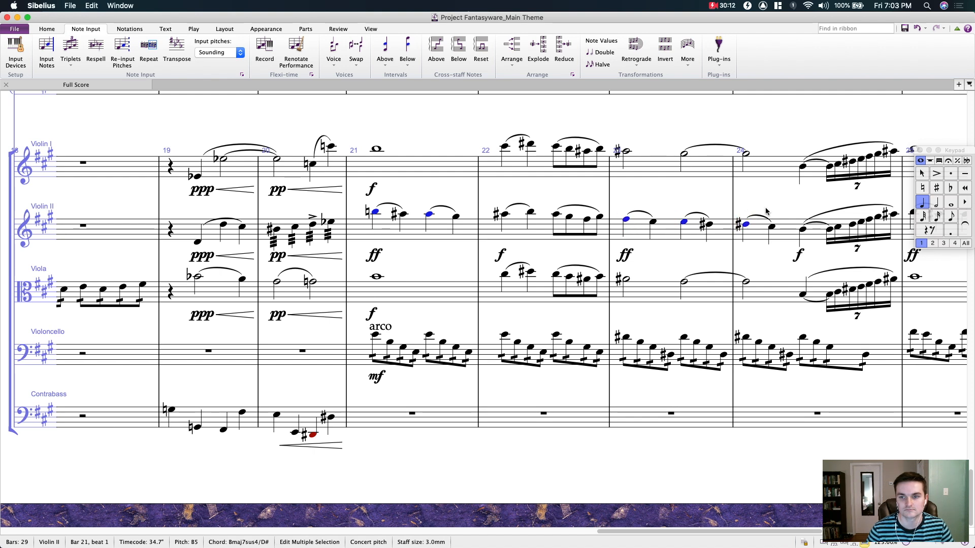
scroll(761, 216, right, 5)
key(KP_Divide)
click(700, 212)
Step: Set the bar 20 dynamics of Violin I, Violin II and Viola to p
drag(822, 186, 965, 152)
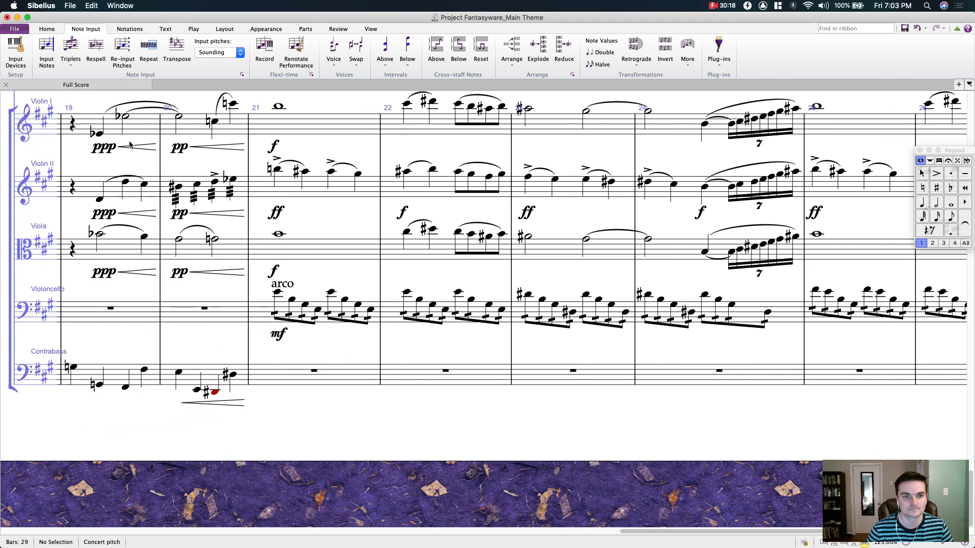
drag(91, 107, 308, 221)
click(412, 270)
double_click(410, 330)
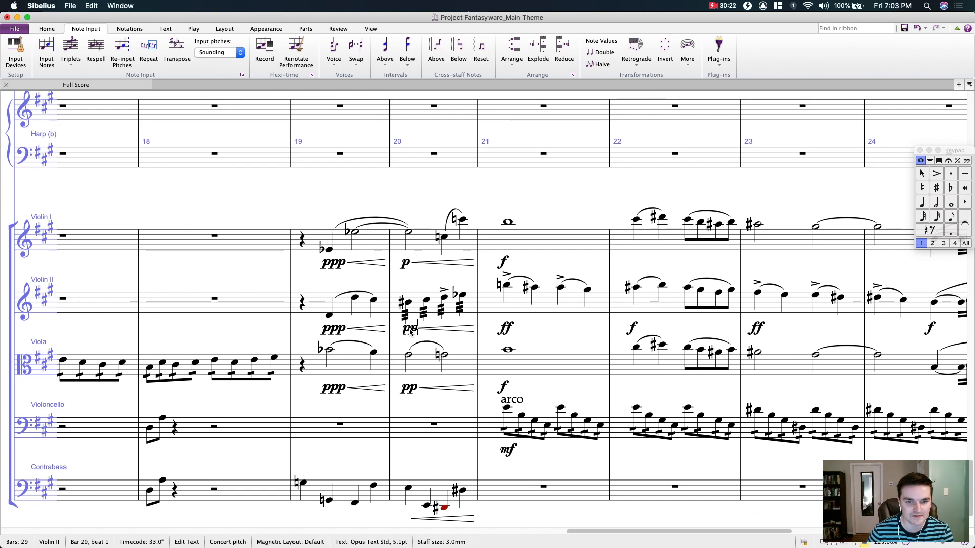
double_click(412, 390)
text(p)
key(Escape)
Step: Add a Contrabass quarter note E2 on beat 1 of bar 21 and mark it f
scroll(401, 431, down, 3)
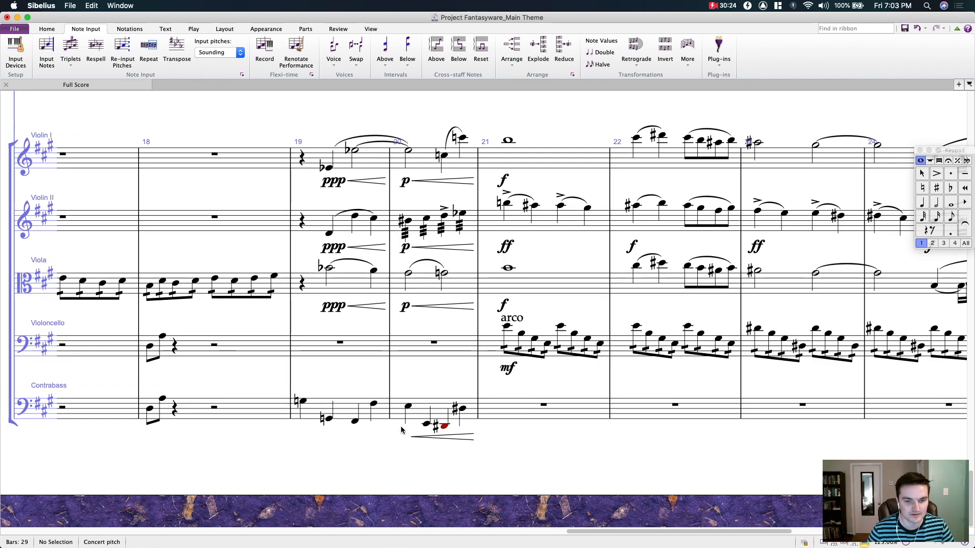
click(330, 411)
scroll(318, 443, left, 5)
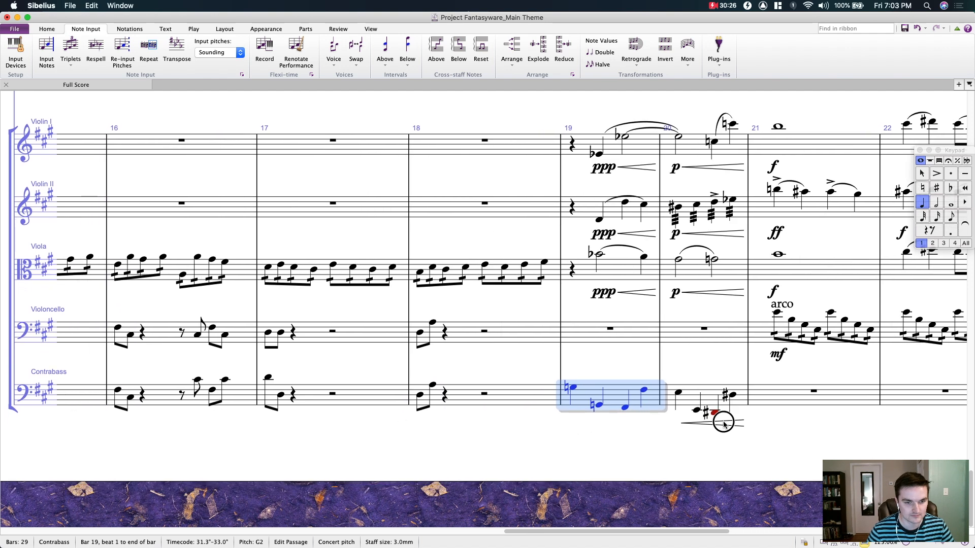
click(656, 374)
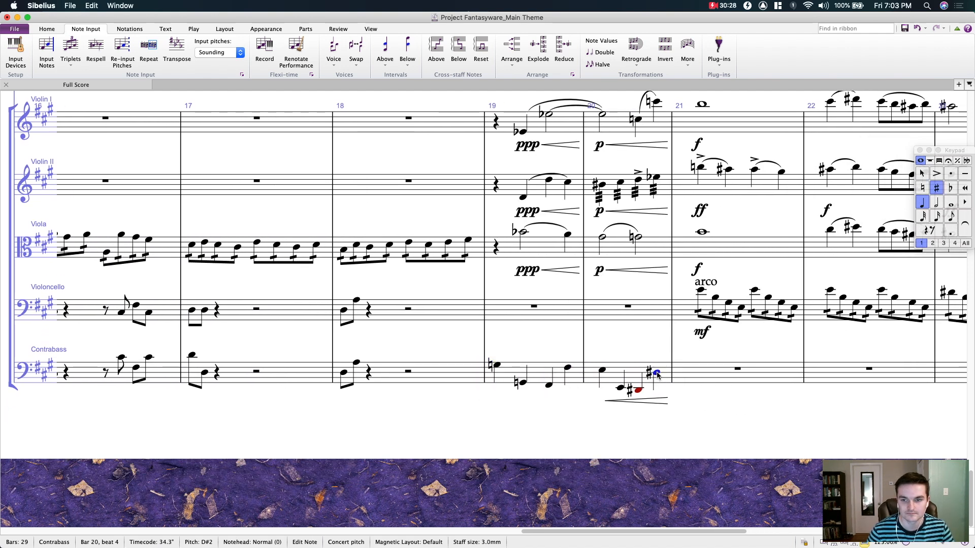
key(r)
key(Up)
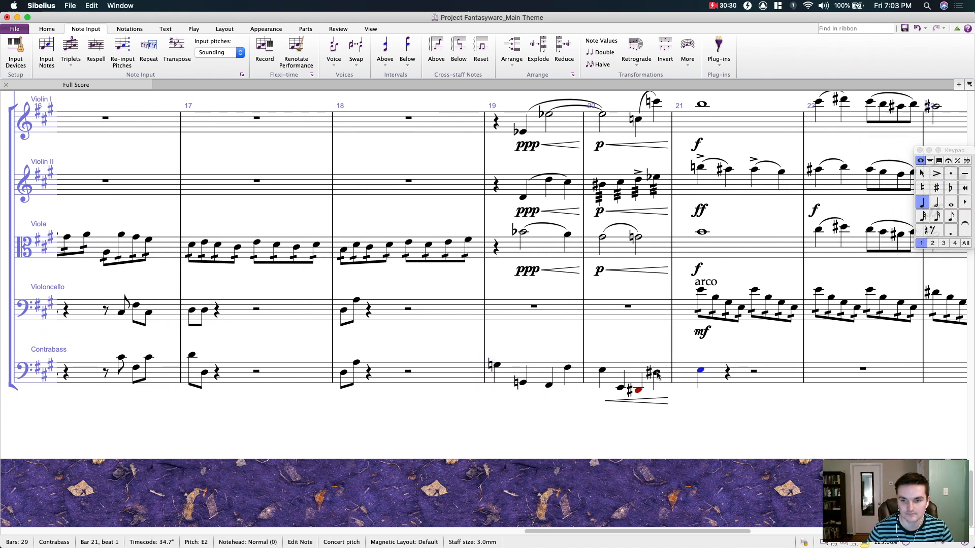
key(super+e)
key(super+f)
key(Escape)
key(Escape)
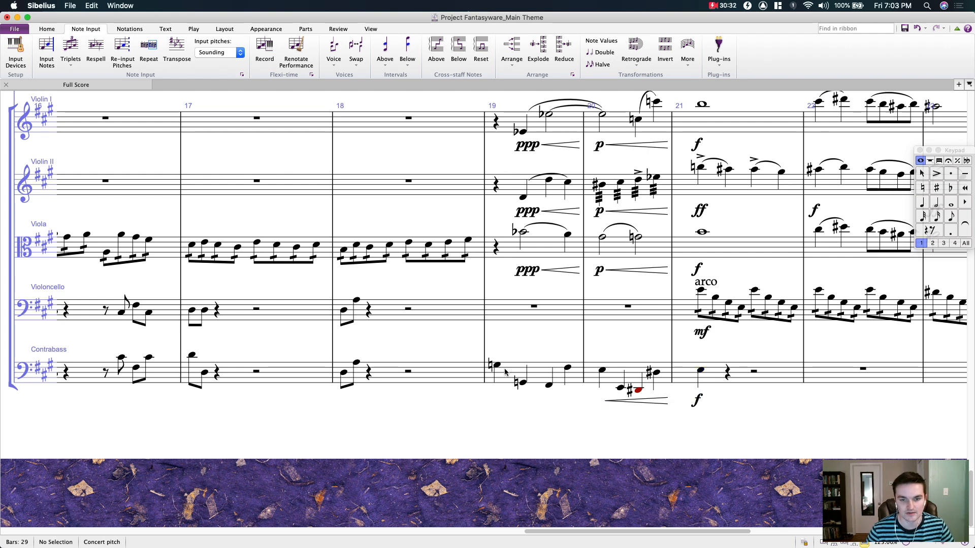
Step: Play back the score from the first Contrabass note of bar 19, then stop around bar 24
click(498, 366)
key(space)
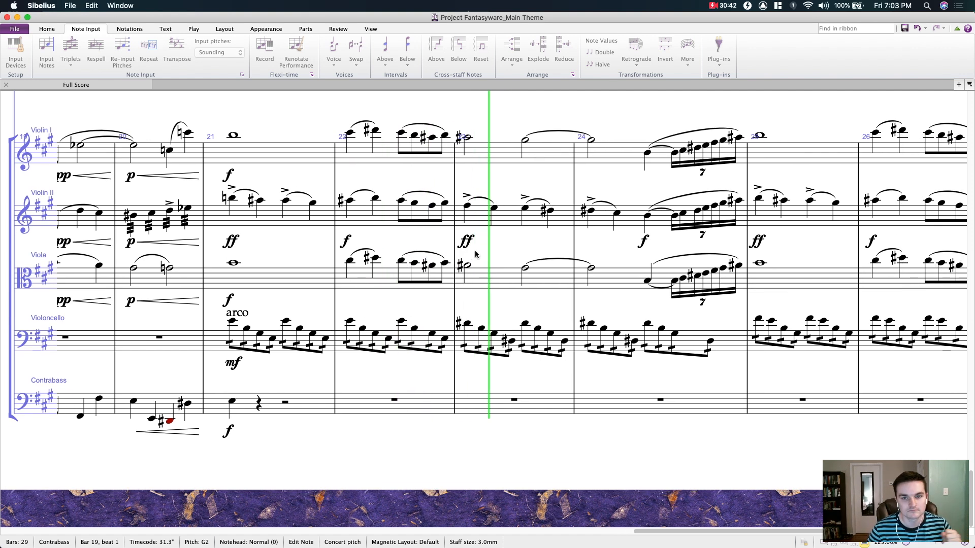
drag(563, 246, 552, 254)
key(space)
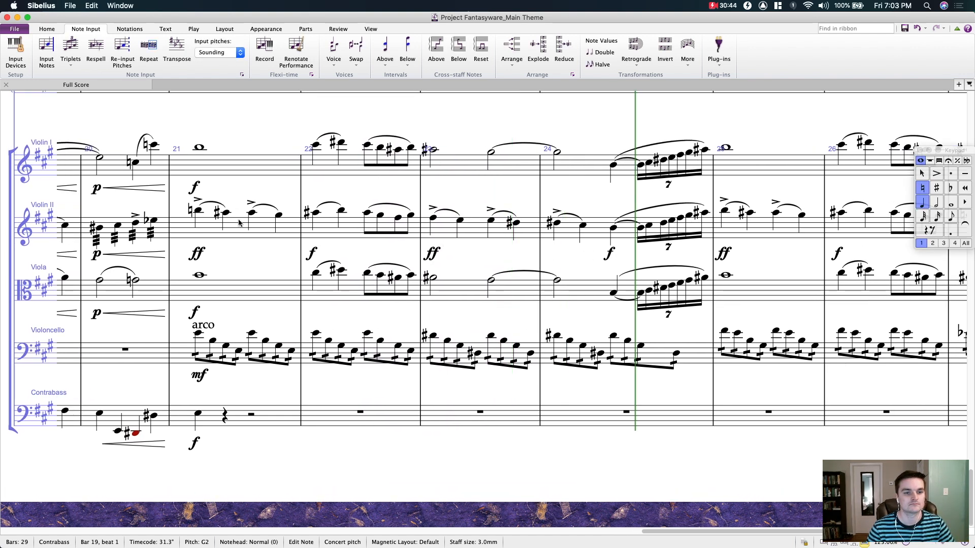
Step: Remove the accents from the Violin II passage in bars 21 to 25
click(260, 230)
scroll(705, 200, right, 5)
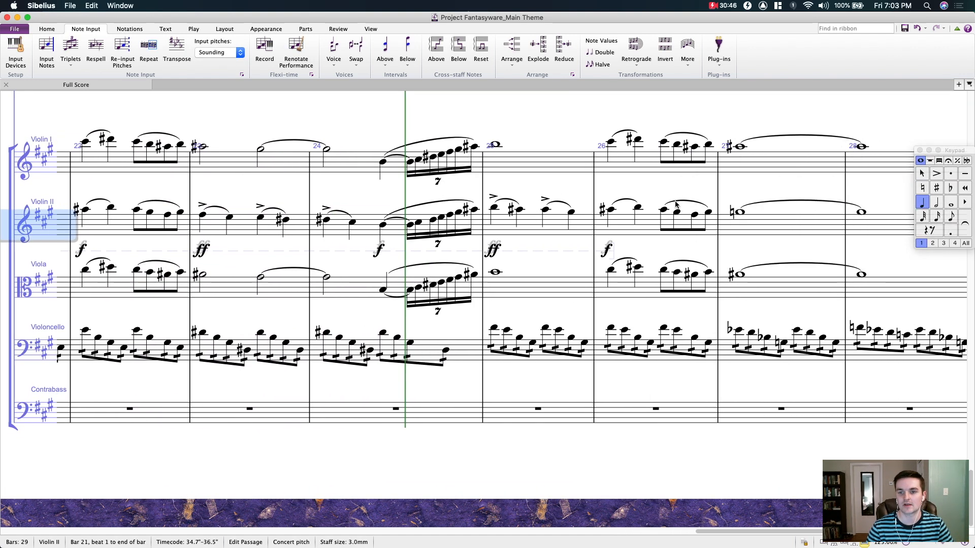
shift+click(585, 221)
scroll(382, 153, left, 10)
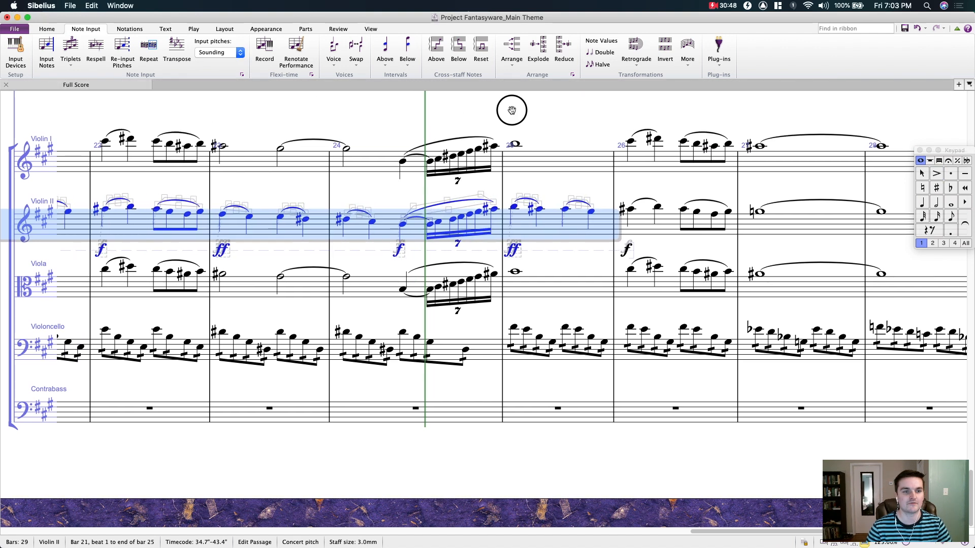
Step: Play back the score from bar 20 to the end of the piece
click(343, 241)
key(space)
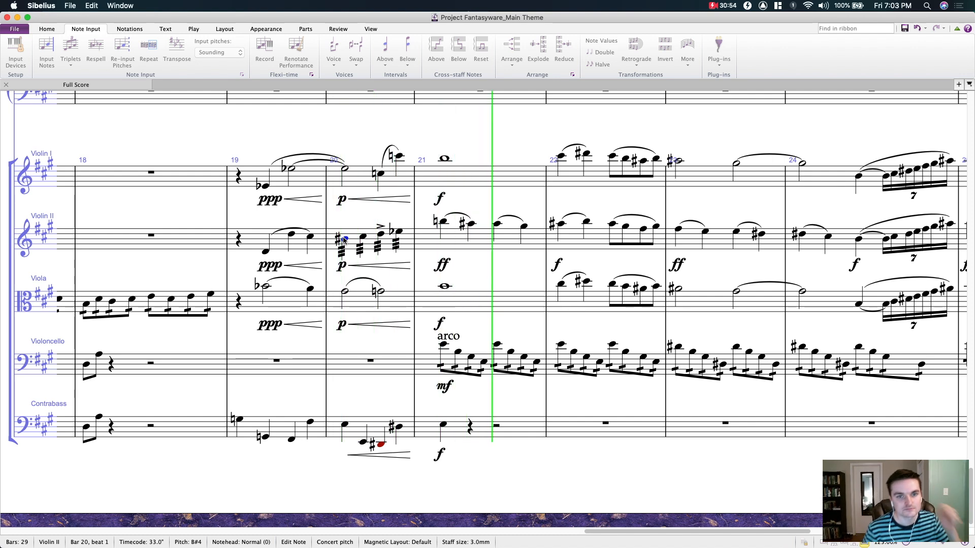
drag(472, 146, 360, 121)
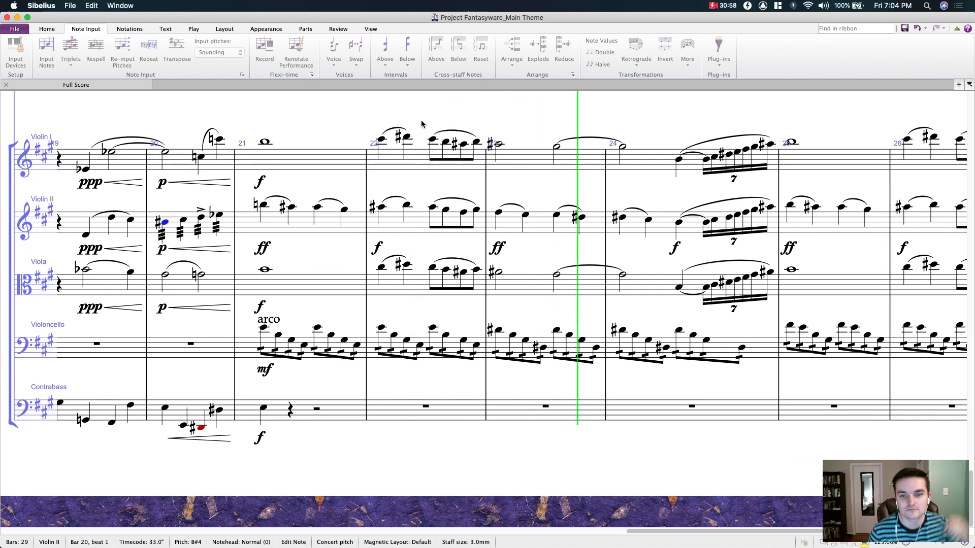
drag(703, 111, 432, 125)
drag(594, 115, 424, 118)
drag(485, 115, 437, 107)
drag(596, 116, 521, 122)
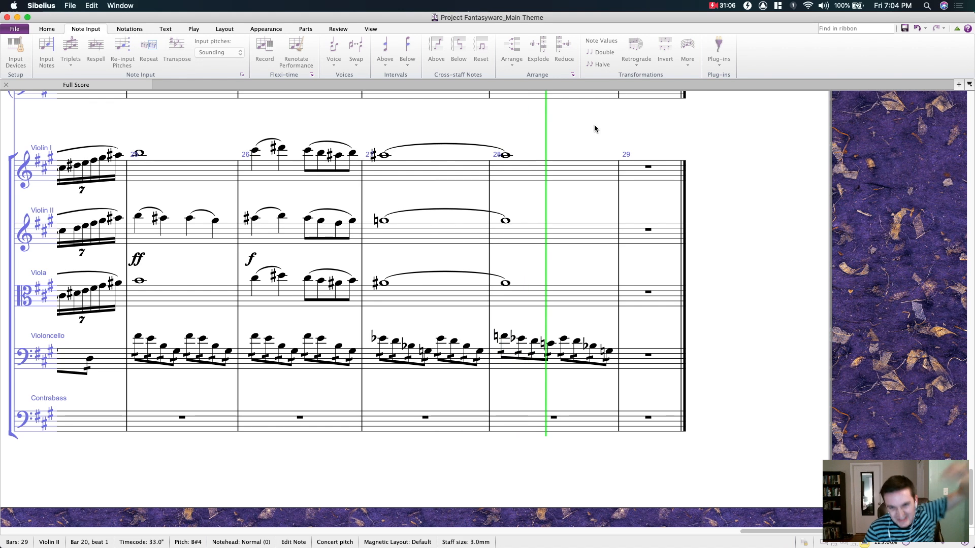
key(space)
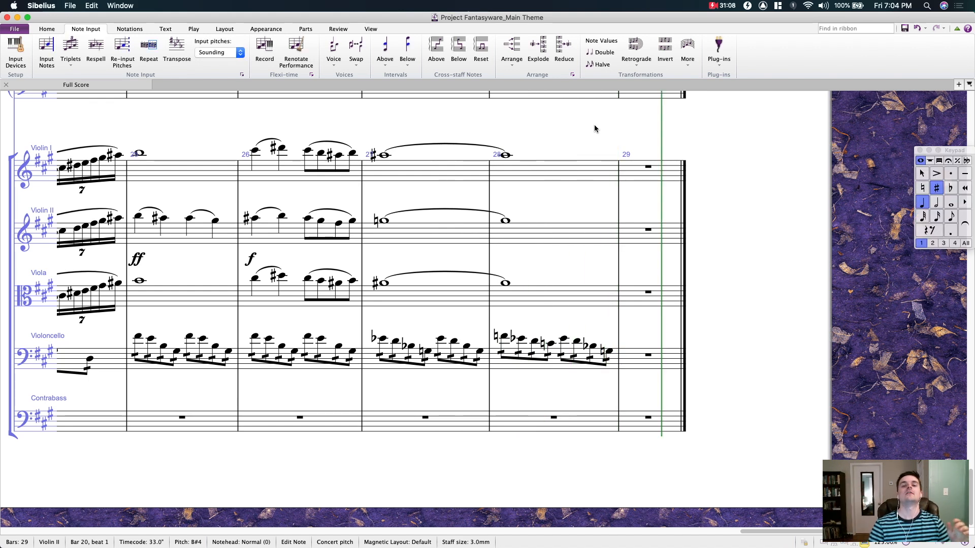
drag(593, 126, 758, 140)
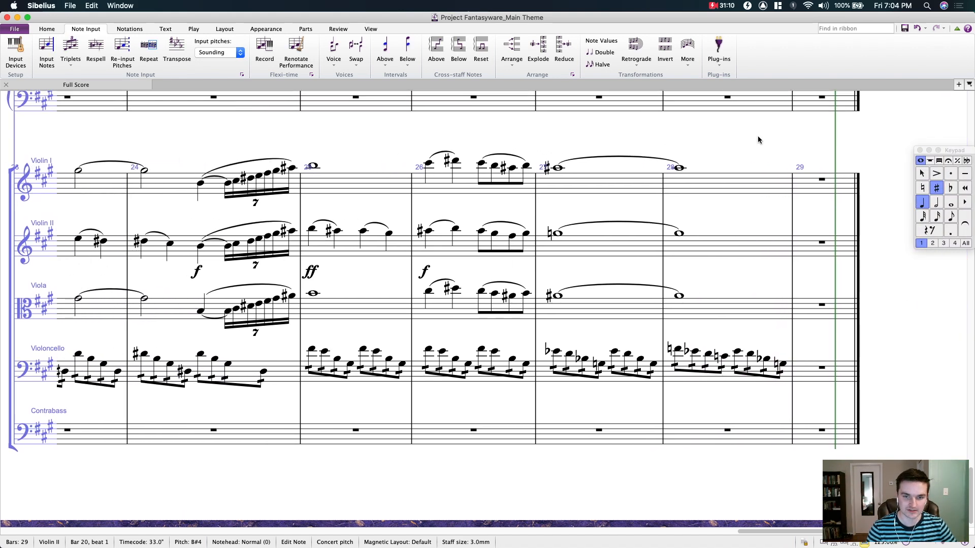